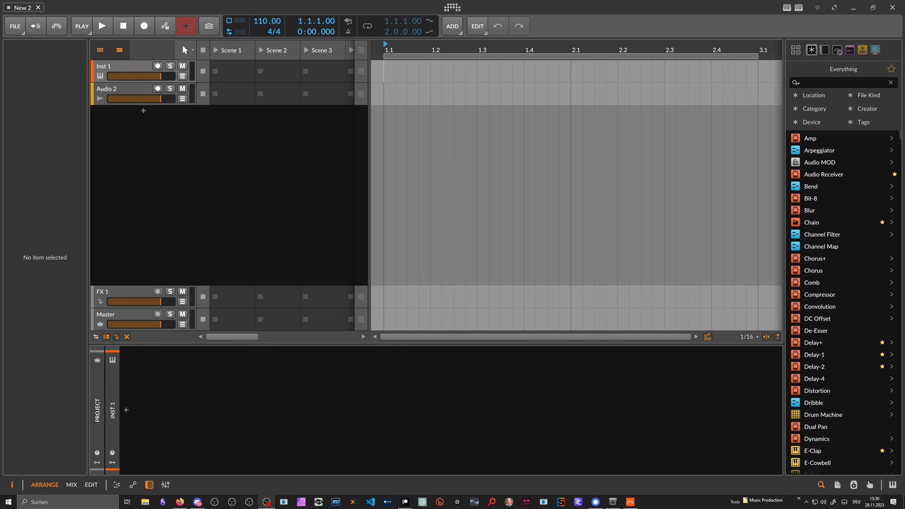
Set the project tempo to 85 BPM and delete the Audio 2 track
left_click_drag(398, 42, 396, 41)
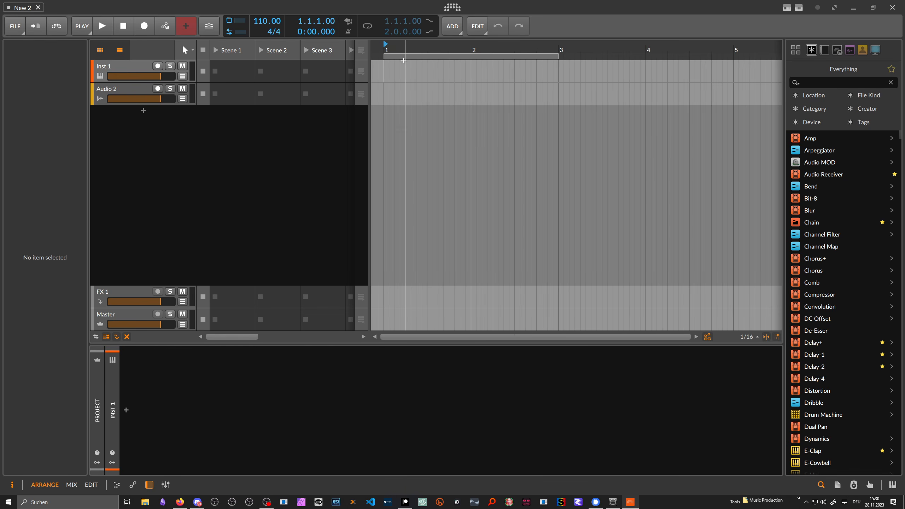
double_click(267, 22)
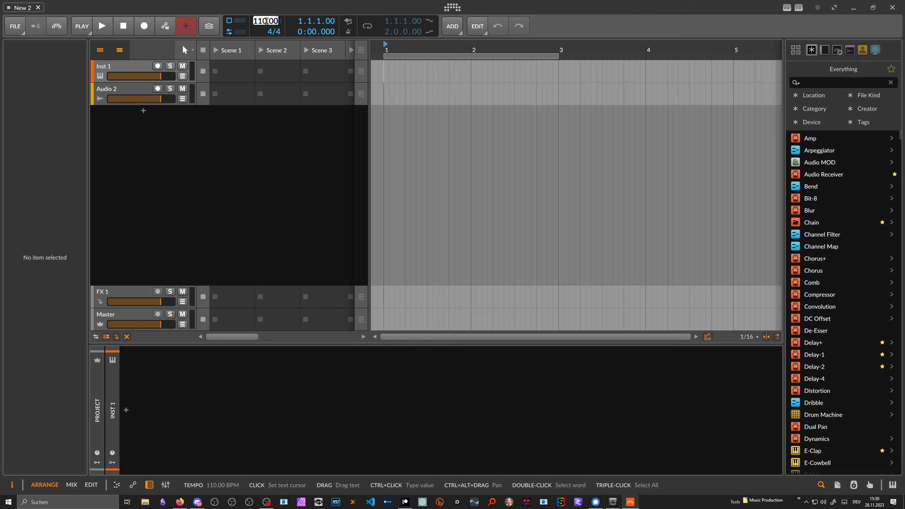
type("85")
key("Return")
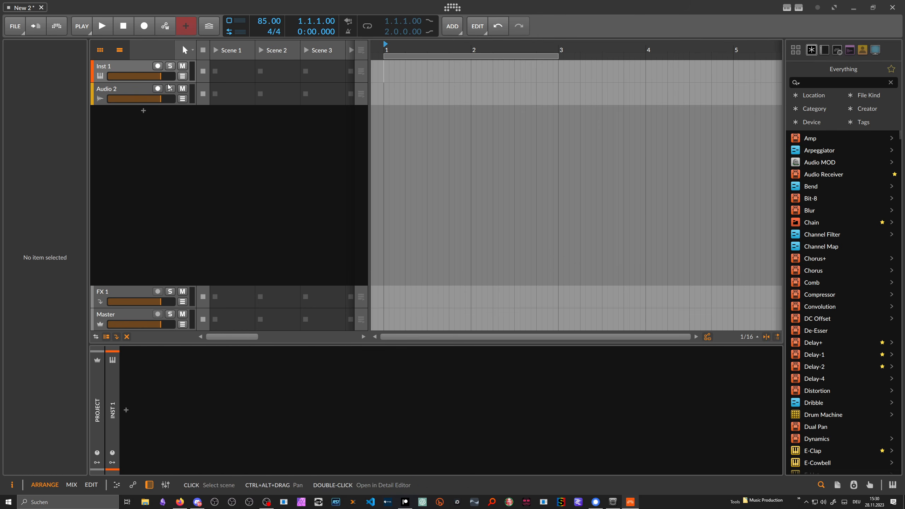
left_click(130, 90)
key("Delete")
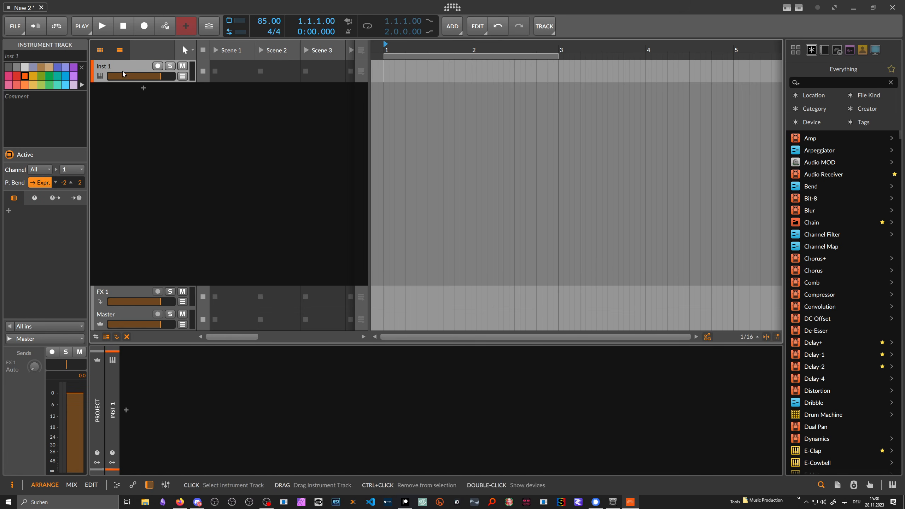
Insert a Poly Grid device on the instrument track and open its patch editor
left_click(128, 414)
type("p")
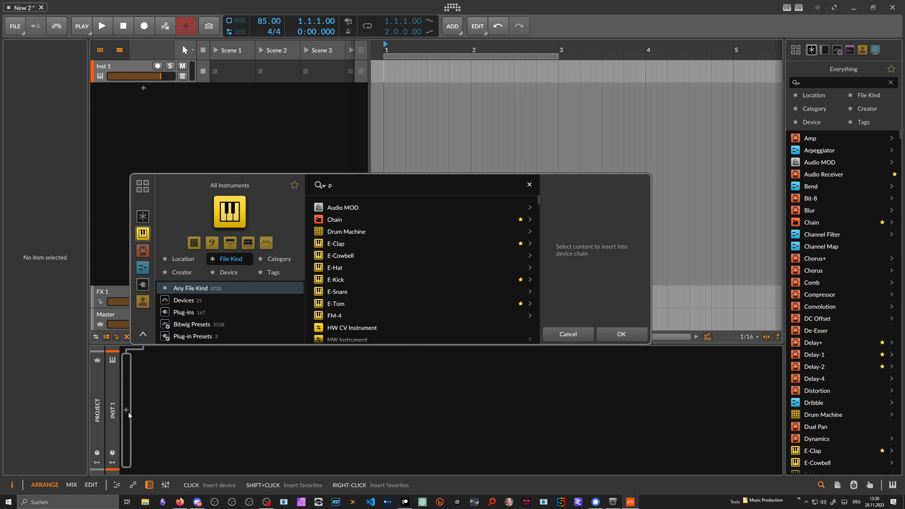
type("oly grid")
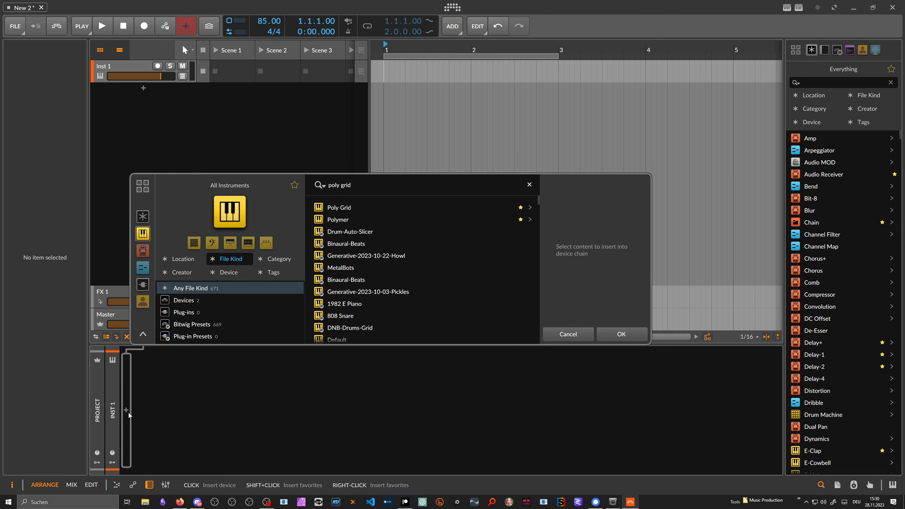
key("Down")
key("Return")
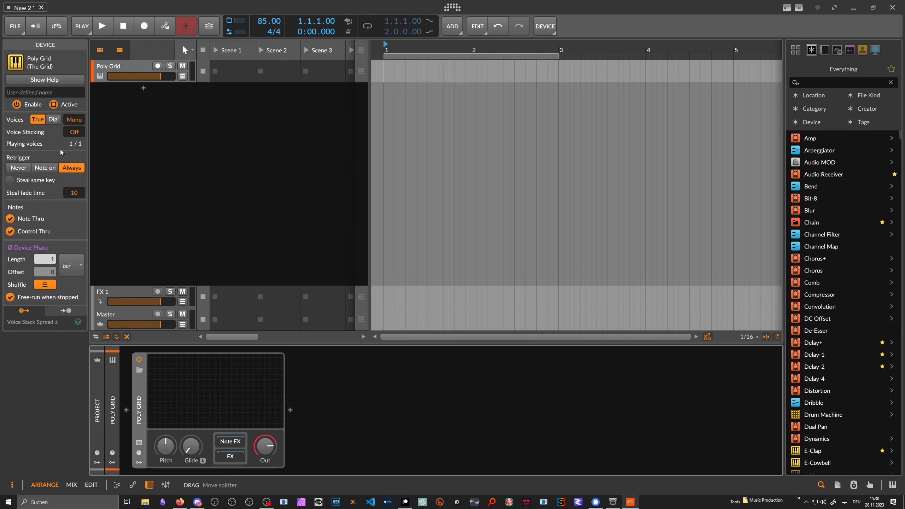
left_click(211, 374)
left_click(149, 484)
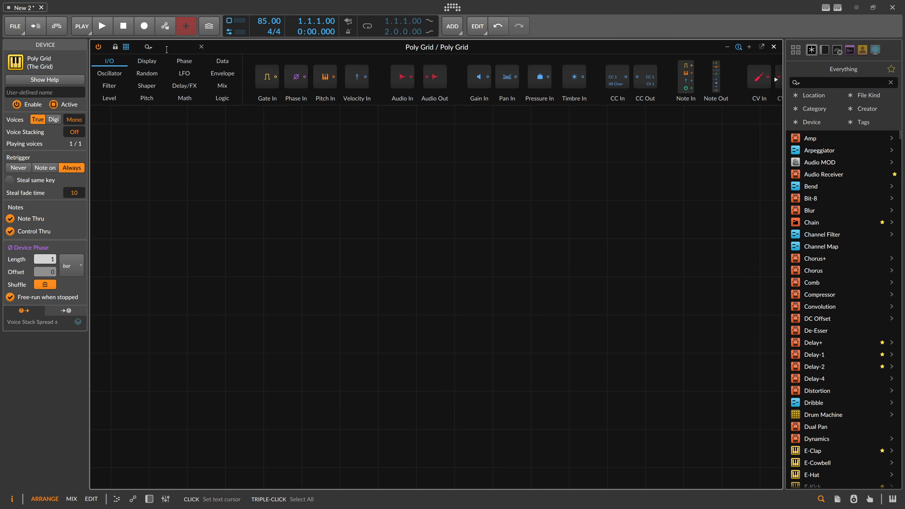
Find the Sawtooth oscillator module and add it to the empty Poly Grid patch
type("saw")
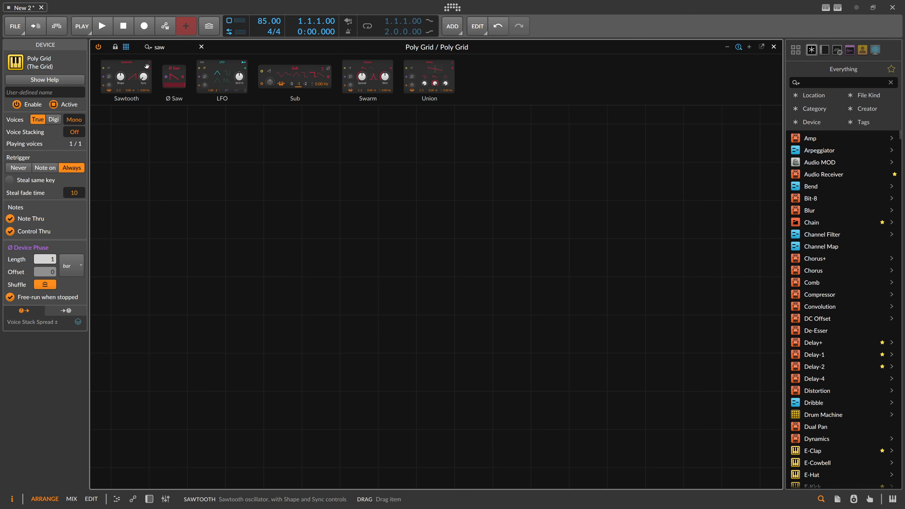
left_click_drag(126, 76, 350, 305)
left_click_drag(323, 248, 398, 164)
Add a Pitch module set to D#2 (-9.00) and connect it to the Sawtooth's pitch input
left_click_drag(182, 47, 85, 46)
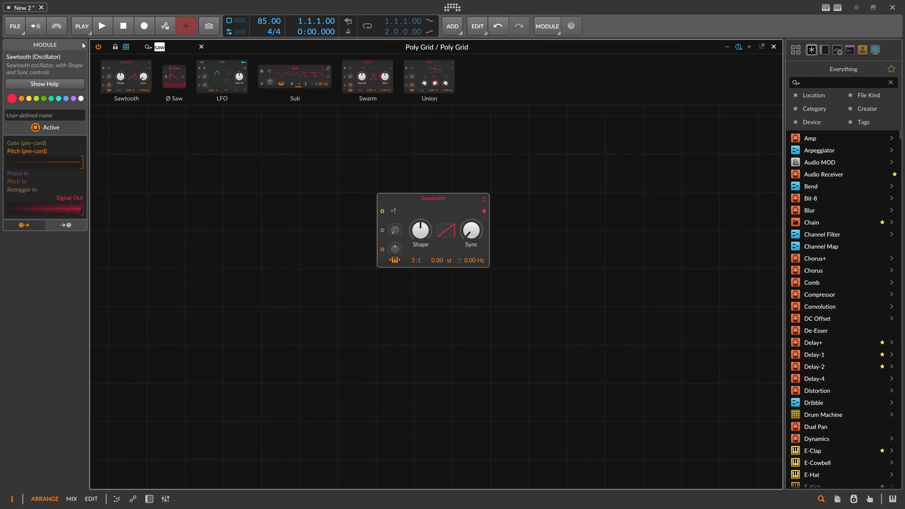
type("pitch")
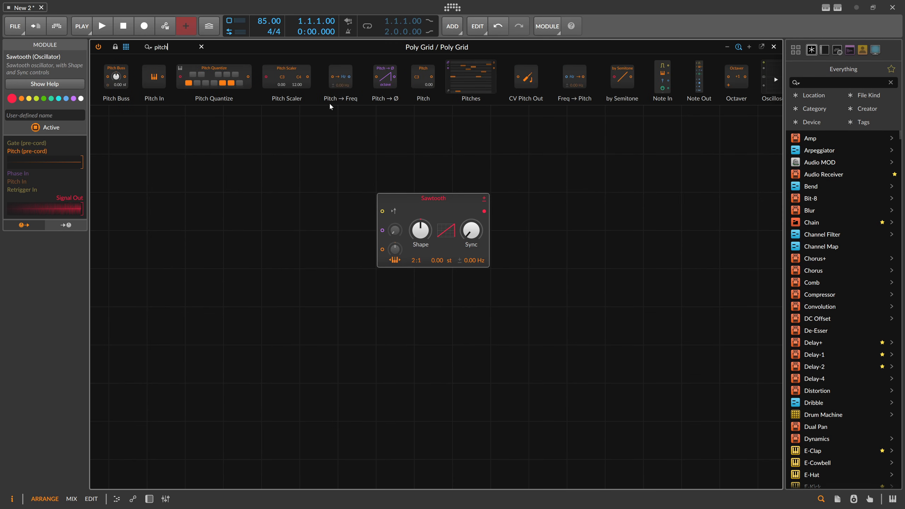
left_click_drag(413, 74, 272, 264)
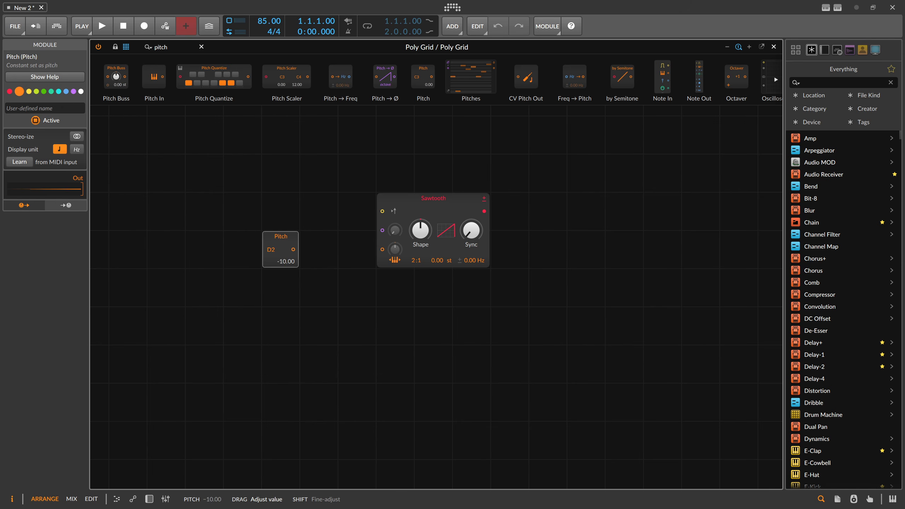
left_click_drag(294, 250, 395, 239)
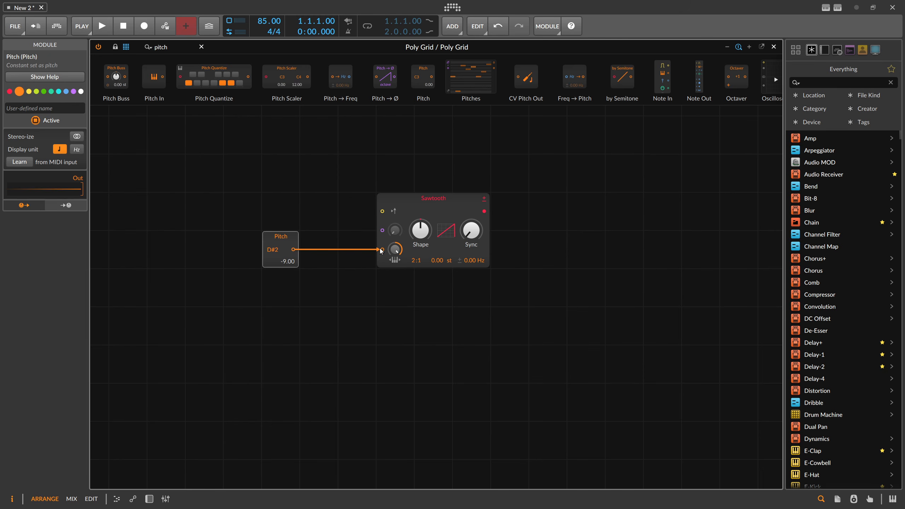
left_click(433, 202)
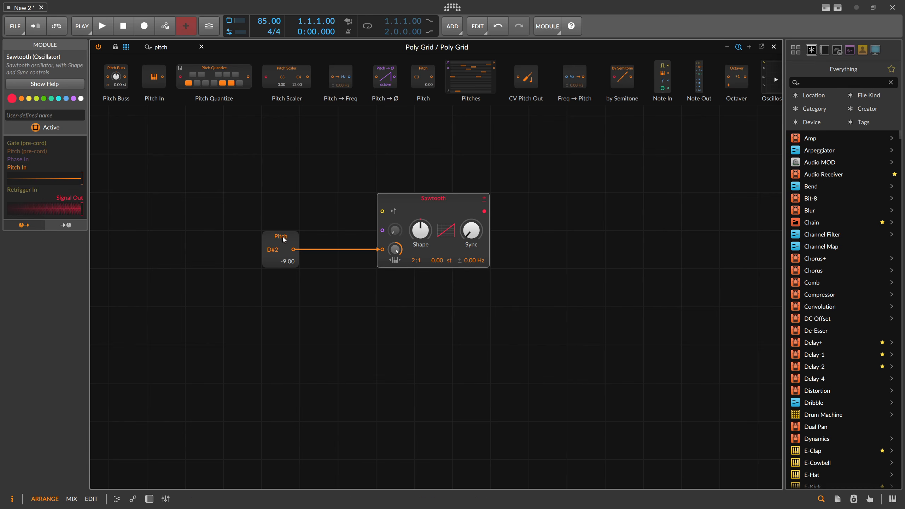
Move the Pitch module further from the Sawtooth and insert a Stereo Merge between them, fed through its L input
left_click_drag(281, 238, 242, 238)
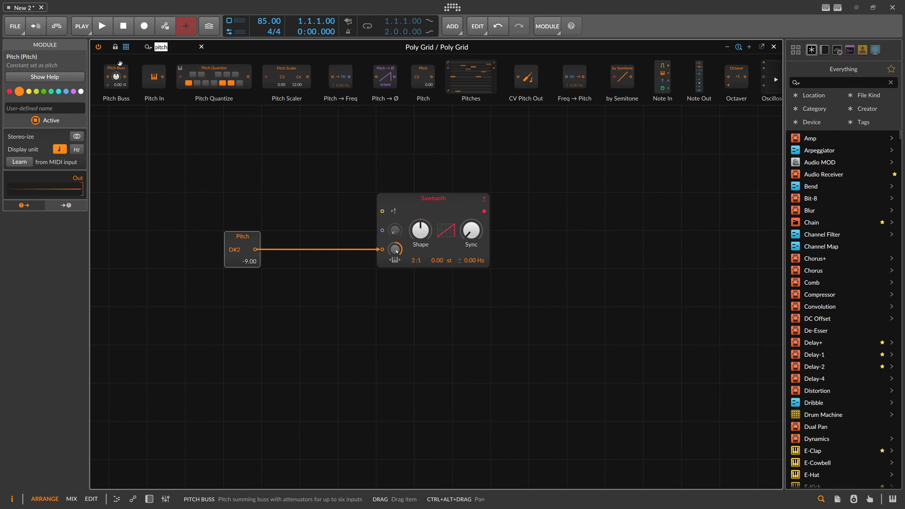
key("BackSpace")
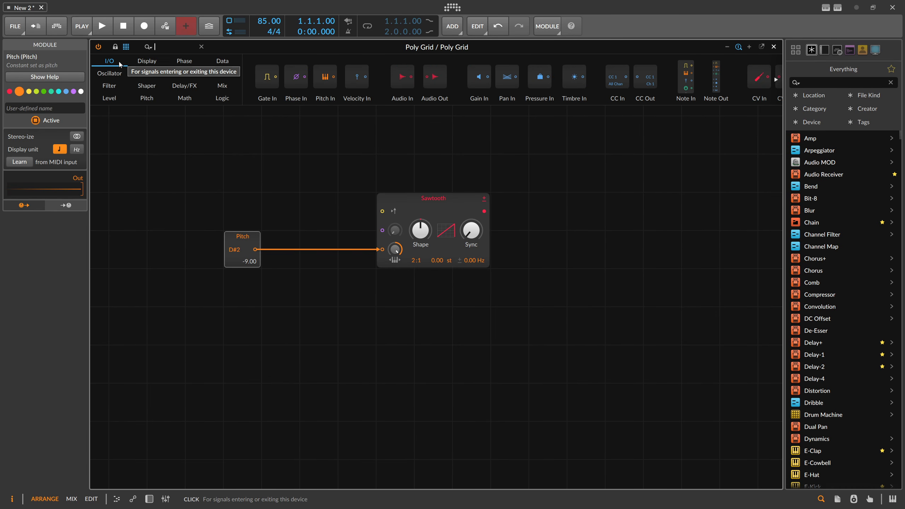
type("stere")
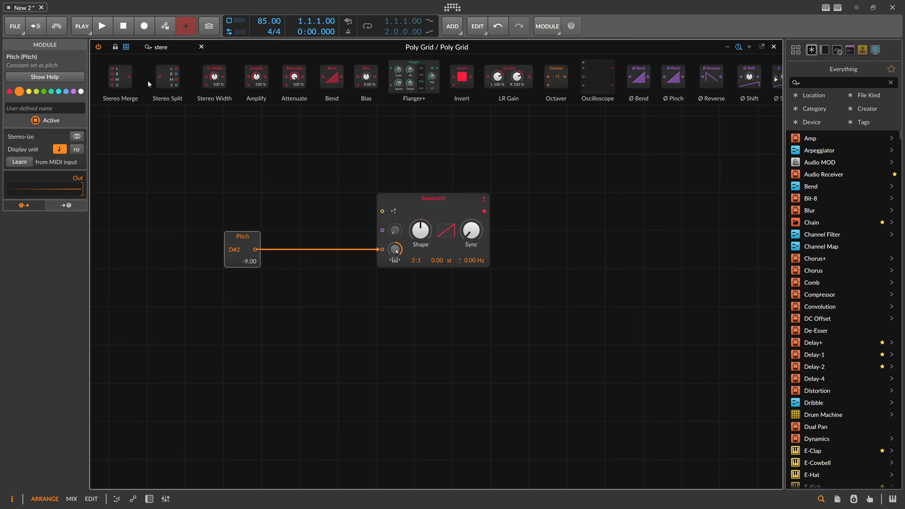
left_click_drag(120, 76, 369, 242)
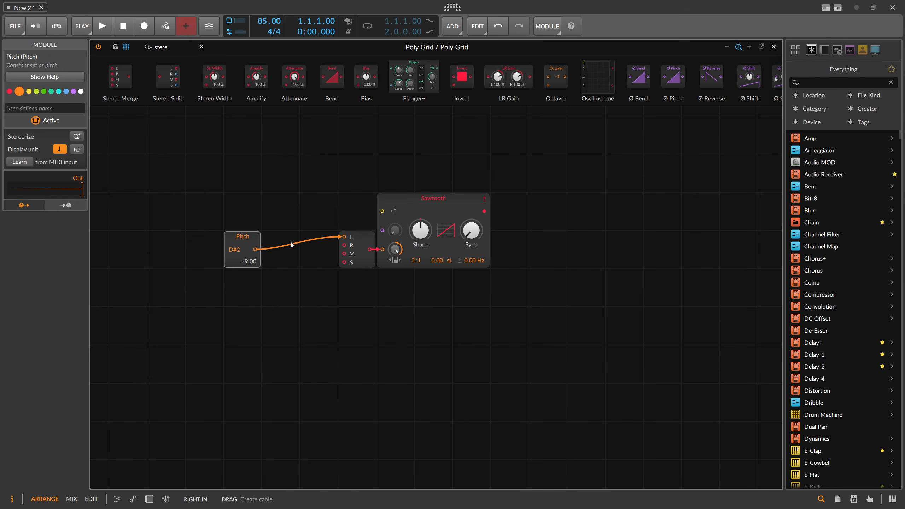
Insert a Transpose module between the Pitch module and the Stereo Merge's L input
left_click(123, 48)
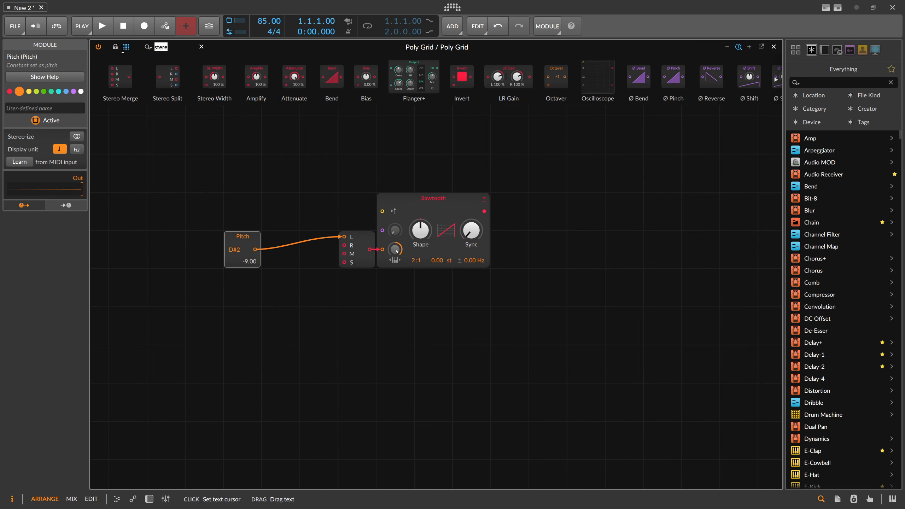
key("BackSpace")
type("trans")
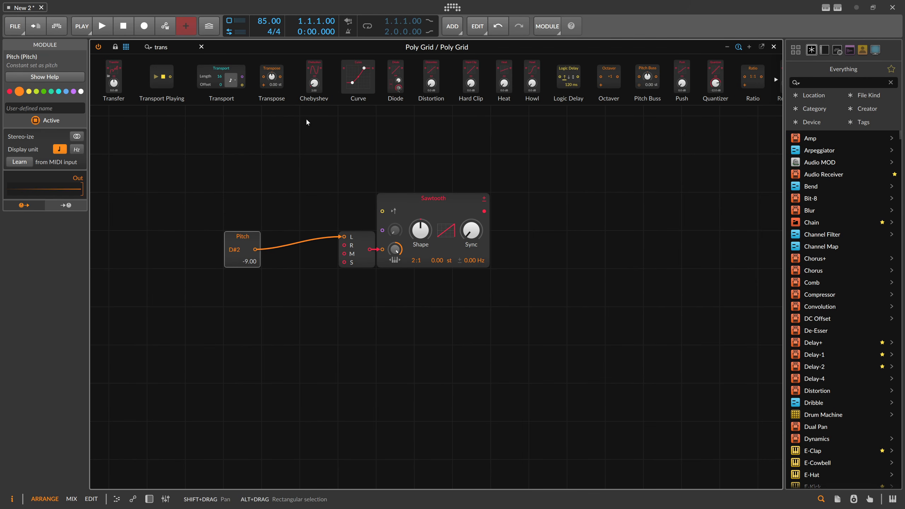
left_click_drag(272, 77, 280, 250)
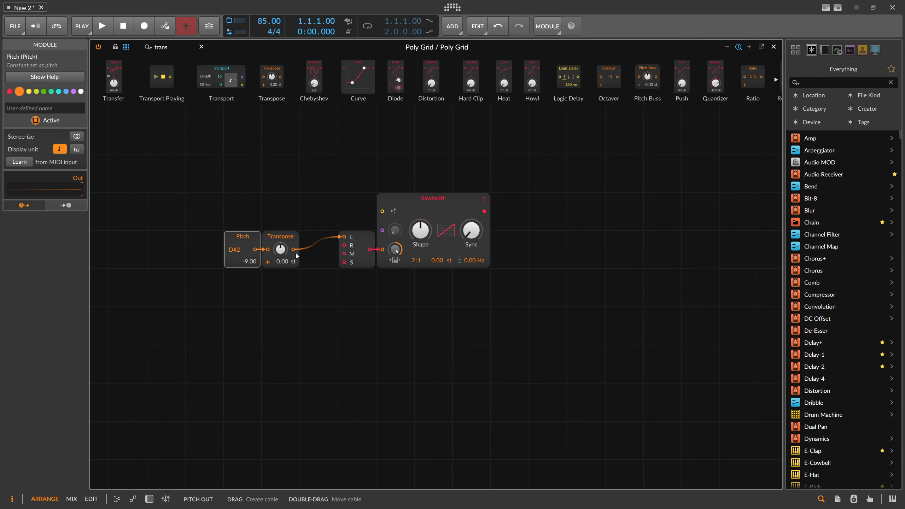
Duplicate the Transpose module into the Stereo Merge's R input and set the copy to 7 semitones
left_click(281, 240)
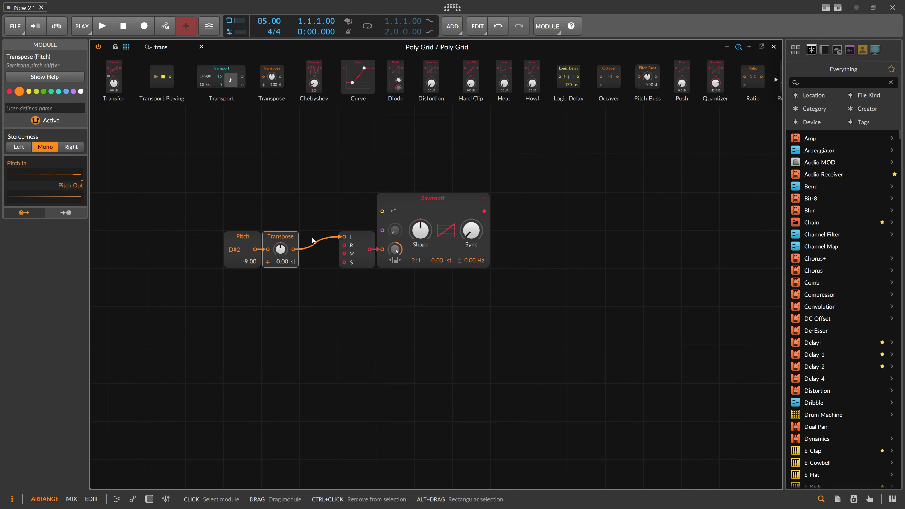
left_click_drag(280, 238, 344, 246)
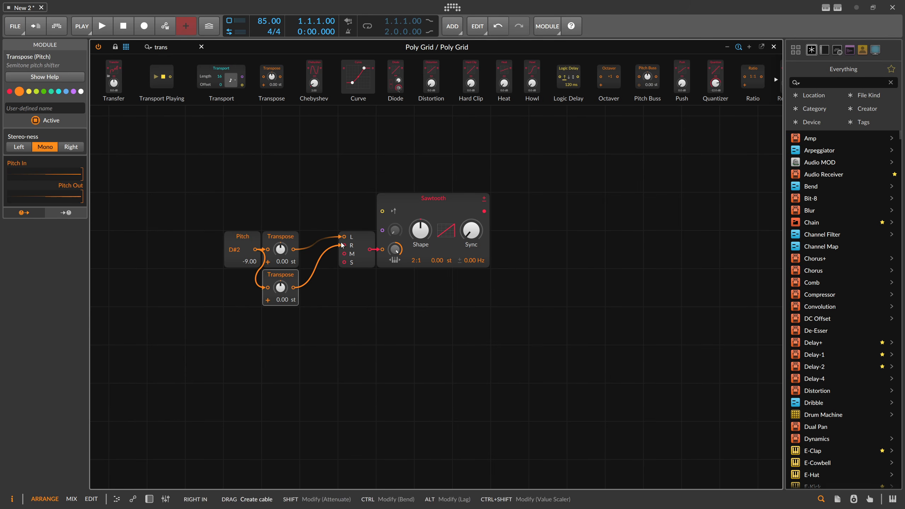
triple_click(287, 290)
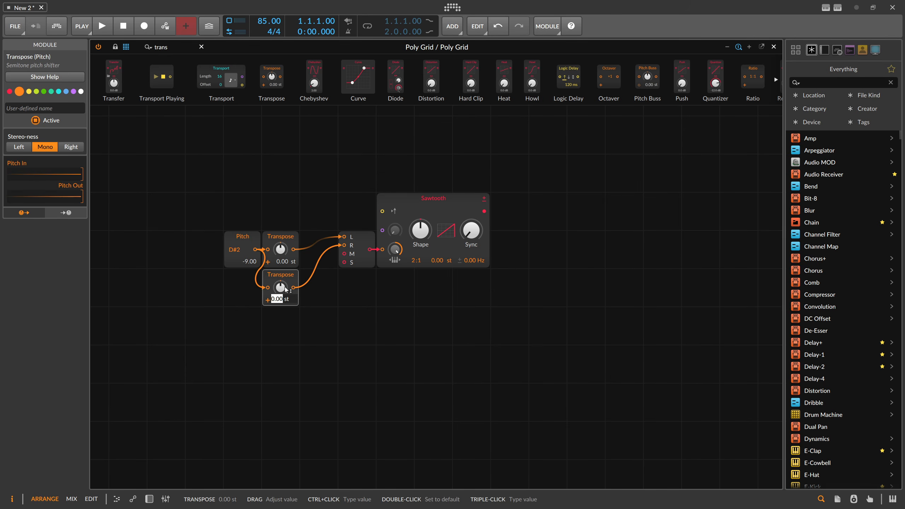
type("7")
key("Return")
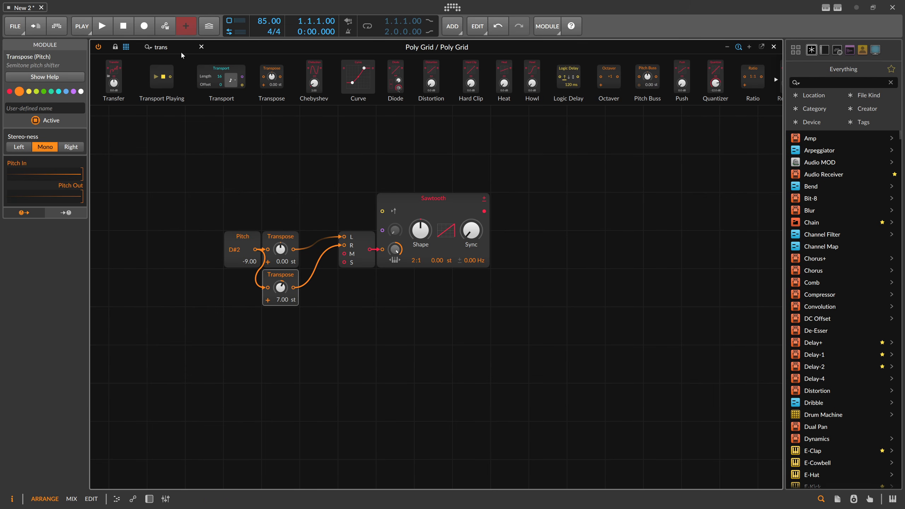
Add an Audio Out module to the patch, beyond the Sawtooth's output side
left_click_drag(180, 49, 624, 211)
type("out")
left_click_drag(568, 192, 414, 202)
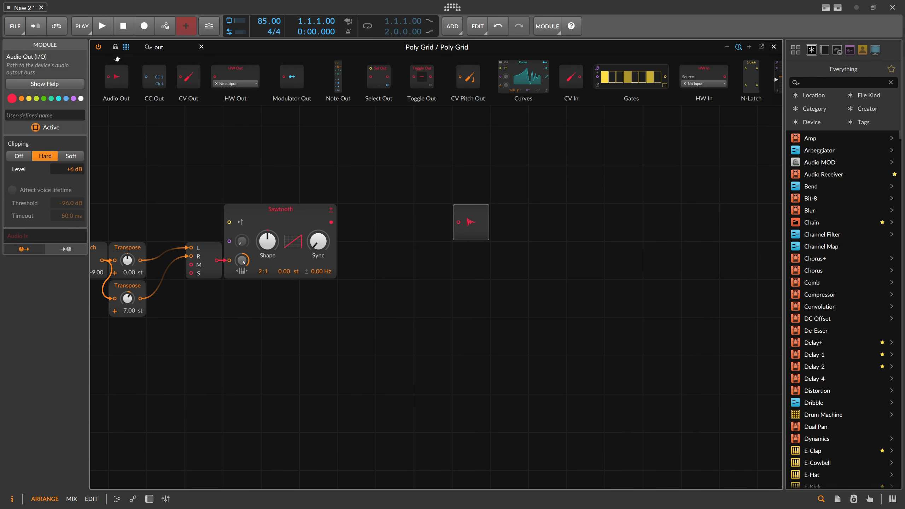
Insert an Amplify module set to 0 % between the Sawtooth's output and the Audio Out
left_click_drag(175, 49, 112, 53)
key("BackSpace")
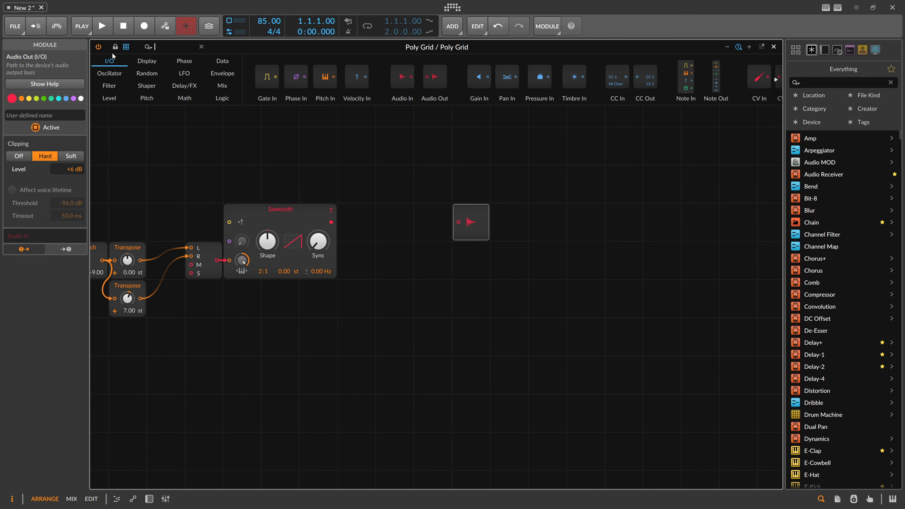
type("am")
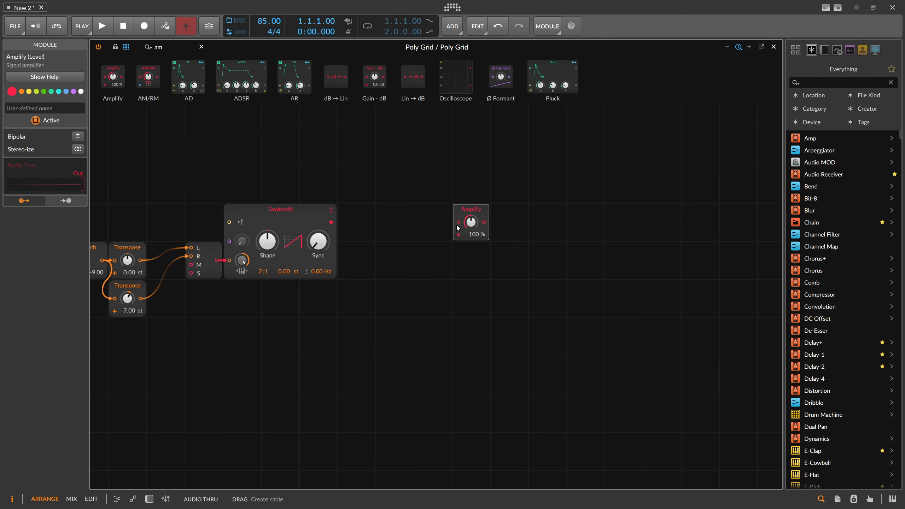
left_click_drag(113, 78, 433, 222)
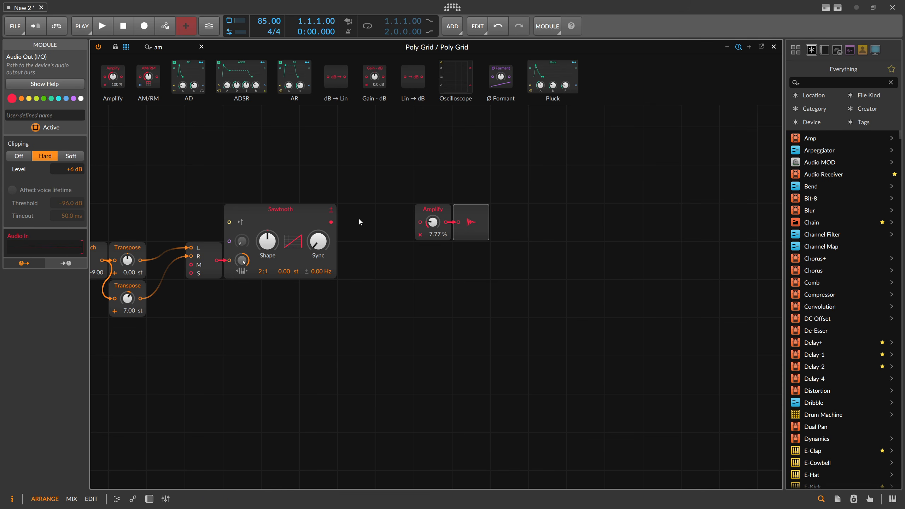
left_click_drag(331, 222, 420, 222)
left_click_drag(376, 200, 473, 200)
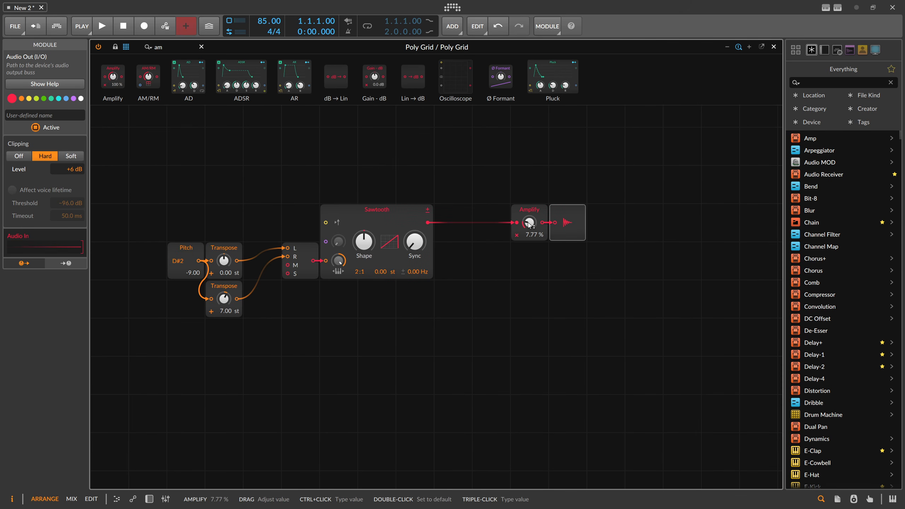
left_click_drag(530, 222, 519, 243)
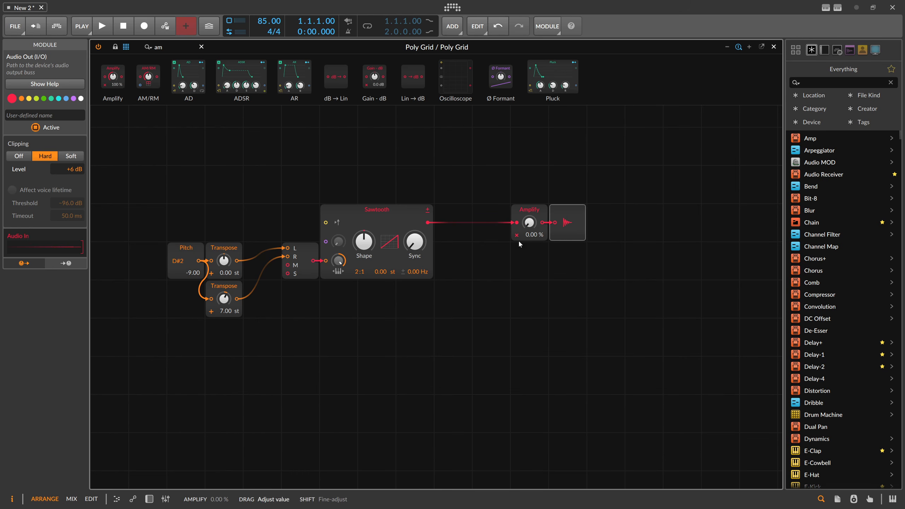
Insert a Stereo Split module between the Sawtooth and the Amplify, with its M output feeding the Amplify
left_click_drag(322, 173, 353, 179)
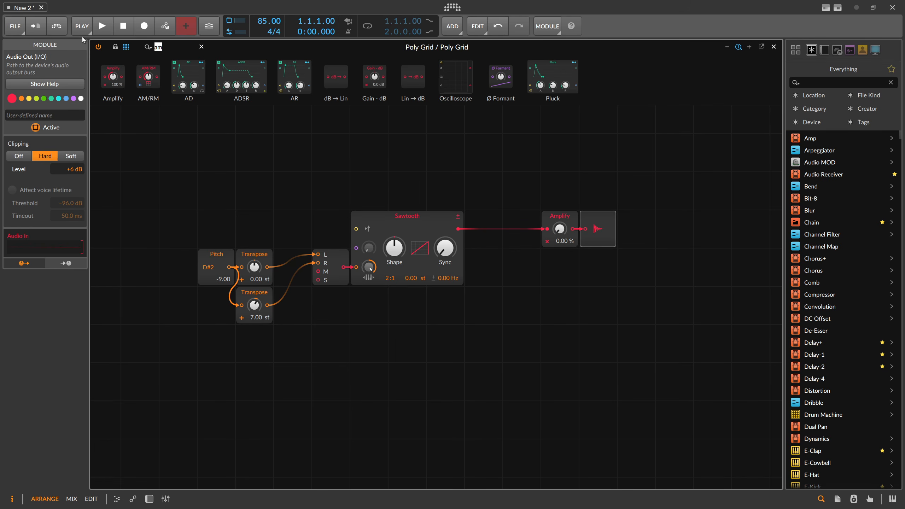
key("BackSpace")
type("stere")
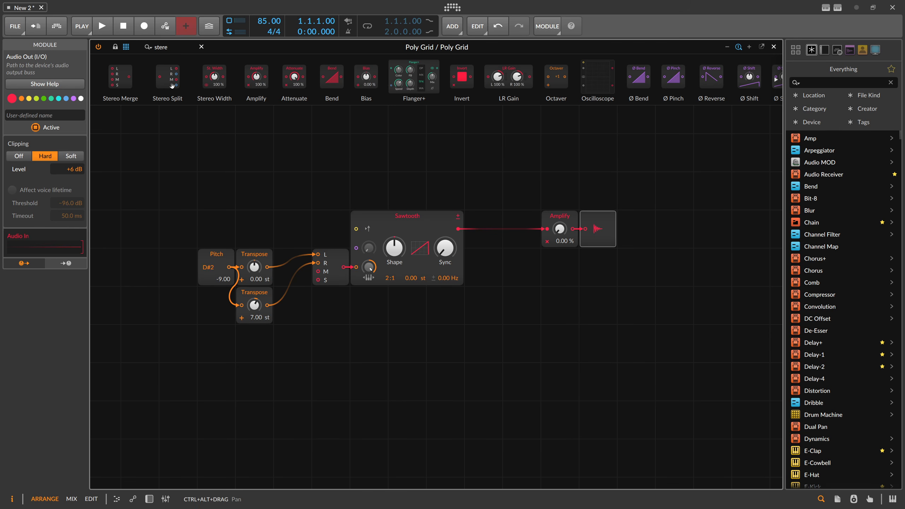
left_click_drag(464, 227, 444, 224)
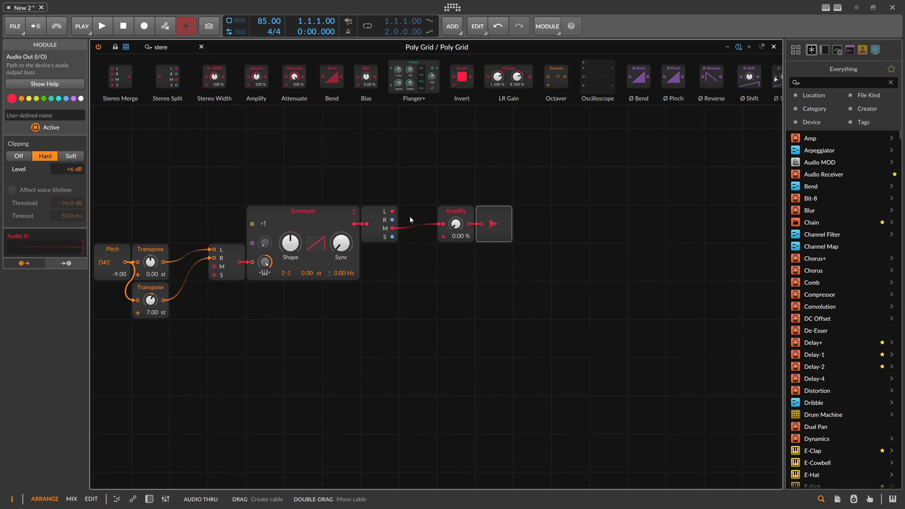
left_click_drag(303, 194, 341, 195)
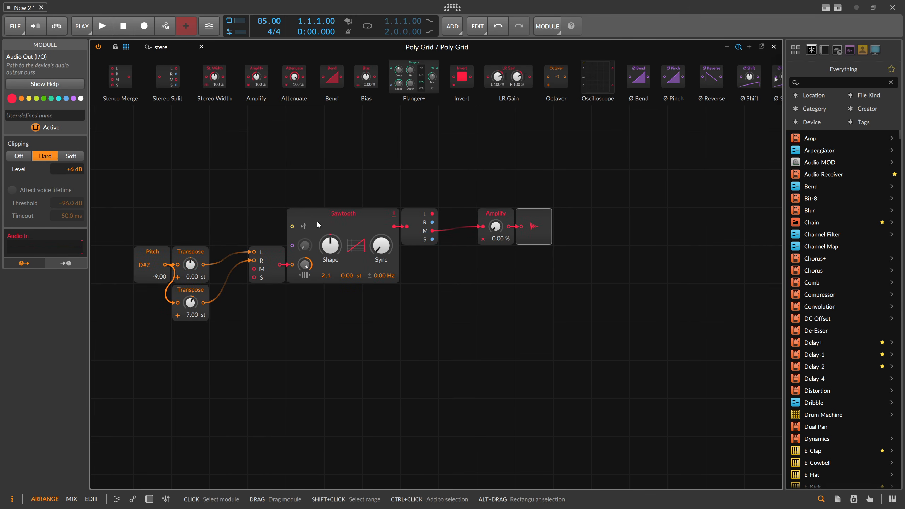
Audition the Sawtooth wired directly into the Amplify, bypassing the Stereo Split, undo the rewiring and return the Amplify to 0 %
left_click_drag(495, 226, 495, 230)
left_click_drag(395, 226, 489, 228)
key("ctrl+z")
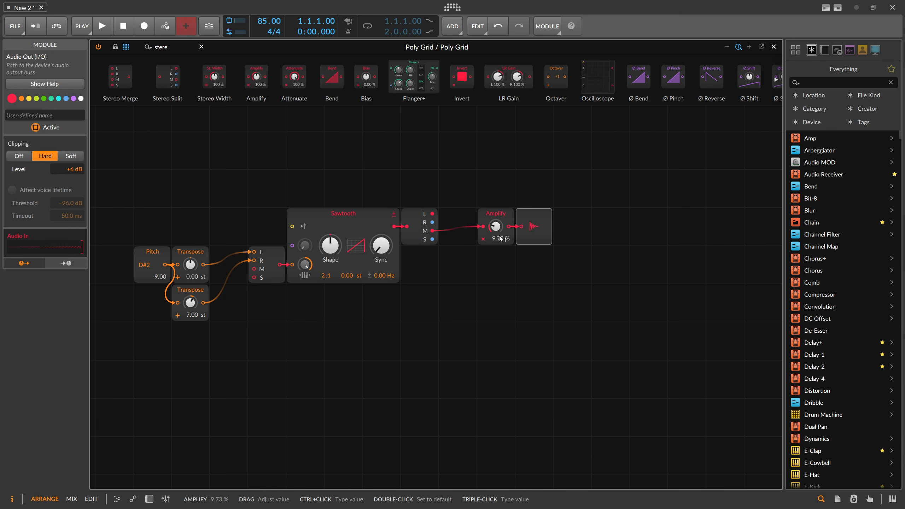
left_click_drag(496, 227, 497, 247)
Place the Amplify directly beside the Stereo Split and move the Audio Out farther away to leave room between them
left_click_drag(342, 233, 457, 226)
left_click_drag(450, 189, 282, 209)
left_click_drag(472, 239, 620, 238)
left_click_drag(413, 232, 376, 230)
left_click_drag(304, 208, 393, 206)
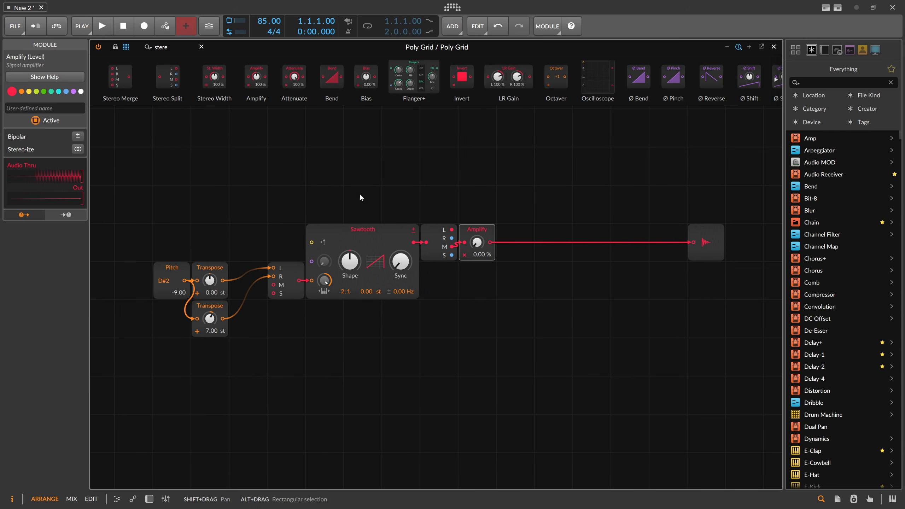
Search the modules for "filter" and insert a Fizz between the Amplify and the Audio Out
left_click_drag(174, 48, 90, 51)
key("BackSpace")
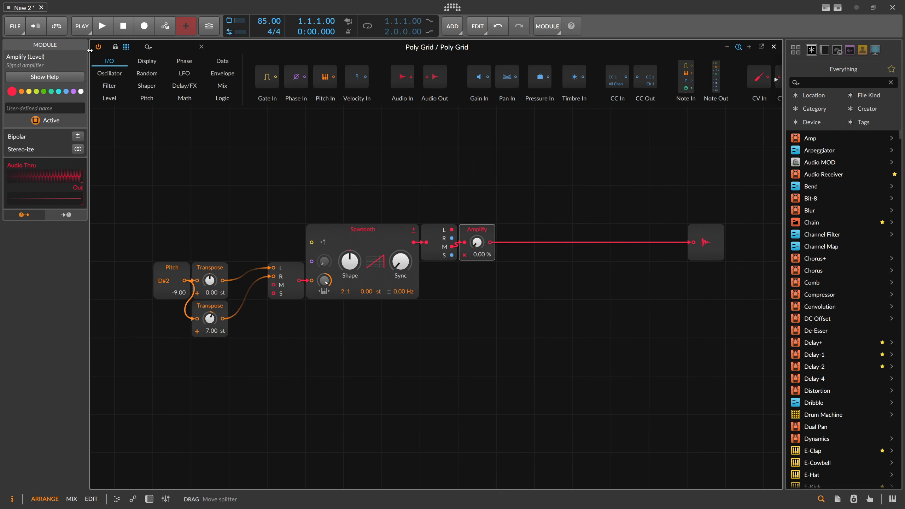
type("filter")
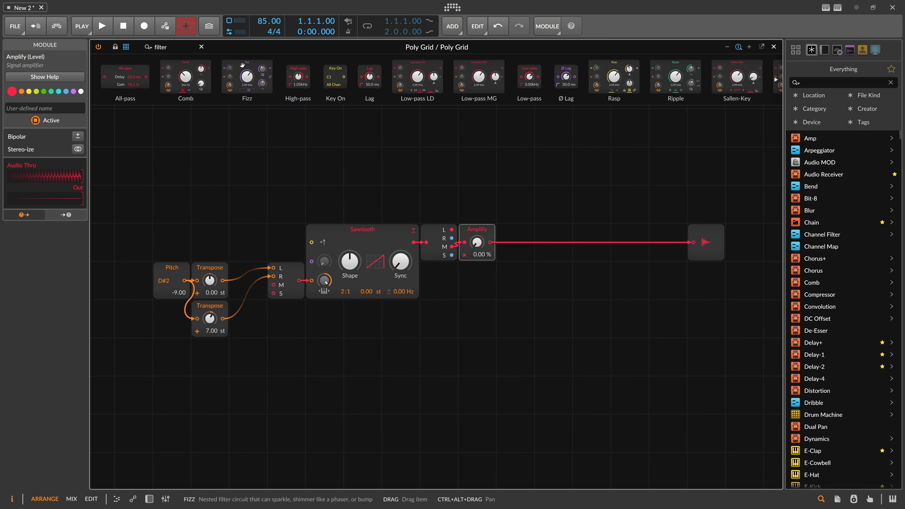
left_click_drag(242, 65, 492, 246)
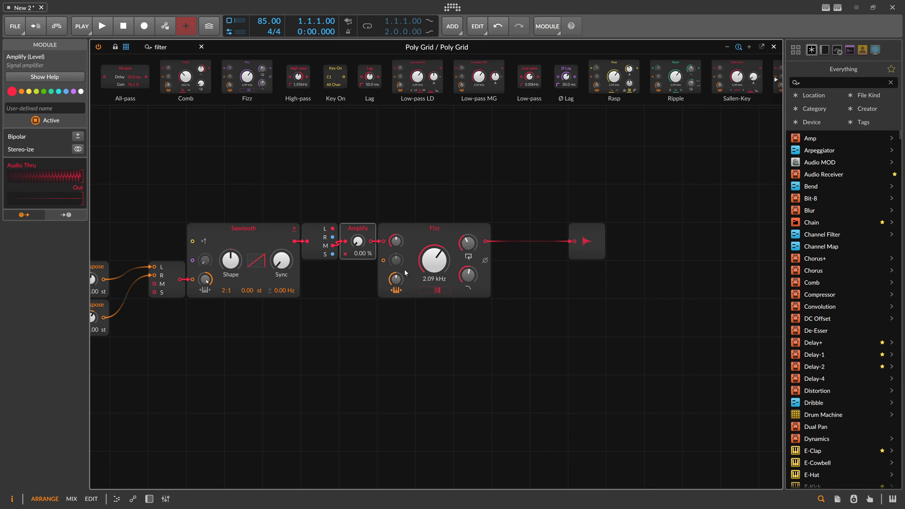
Tune the Fizz by ear to a 5.17 kHz main cutoff and undo the Amplify's temporary level increase
left_click_drag(553, 251, 554, 236)
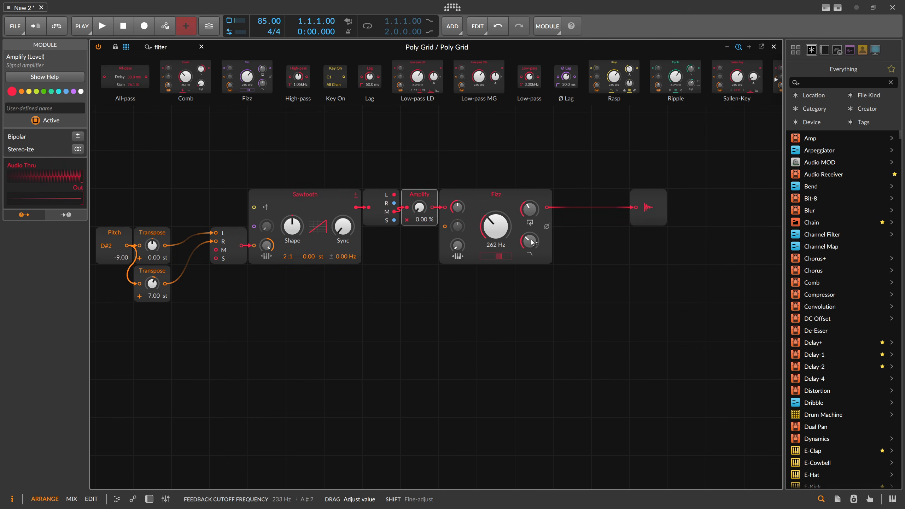
left_click_drag(419, 211, 419, 186)
left_click_drag(492, 229, 492, 214)
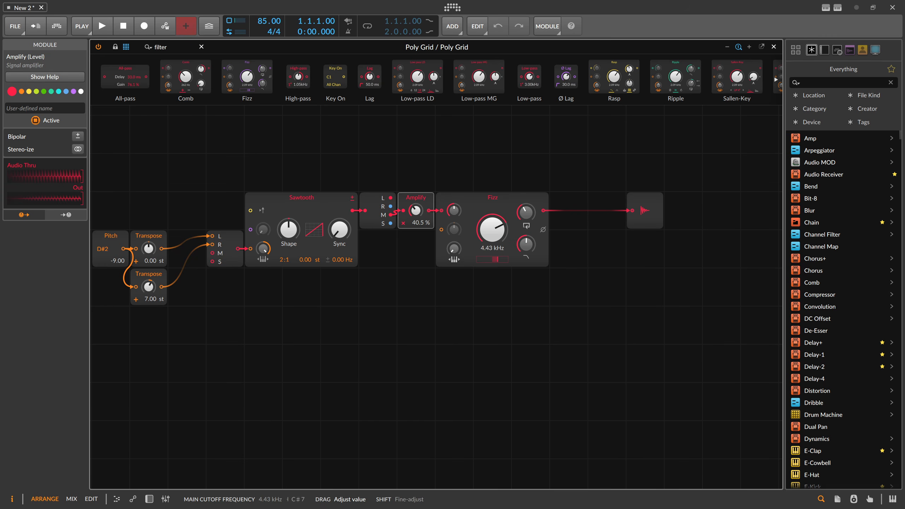
left_click_drag(495, 260, 490, 260)
key("ctrl+z")
key("ctrl+z")
key("ctrl+z")
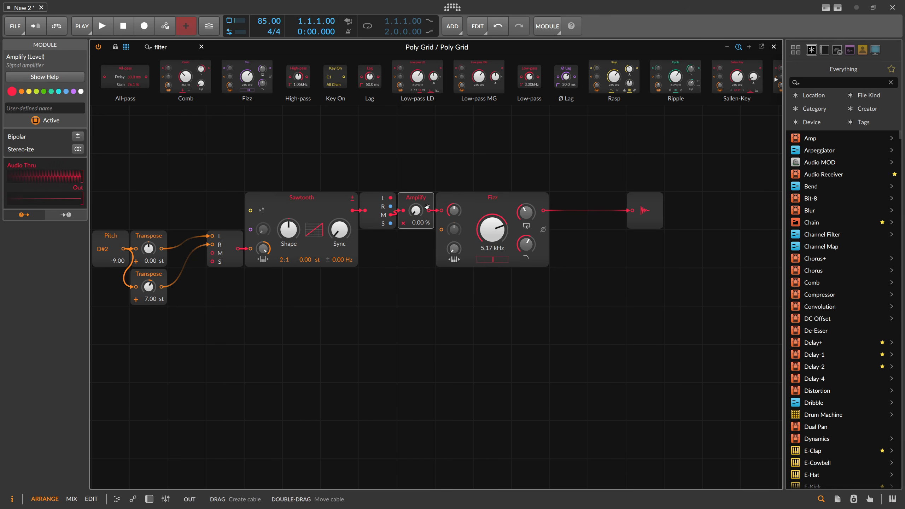
Move the Amplify to the Fizz's output side, between the Fizz and the Audio Out
left_click_drag(416, 198, 569, 198)
left_click(488, 187)
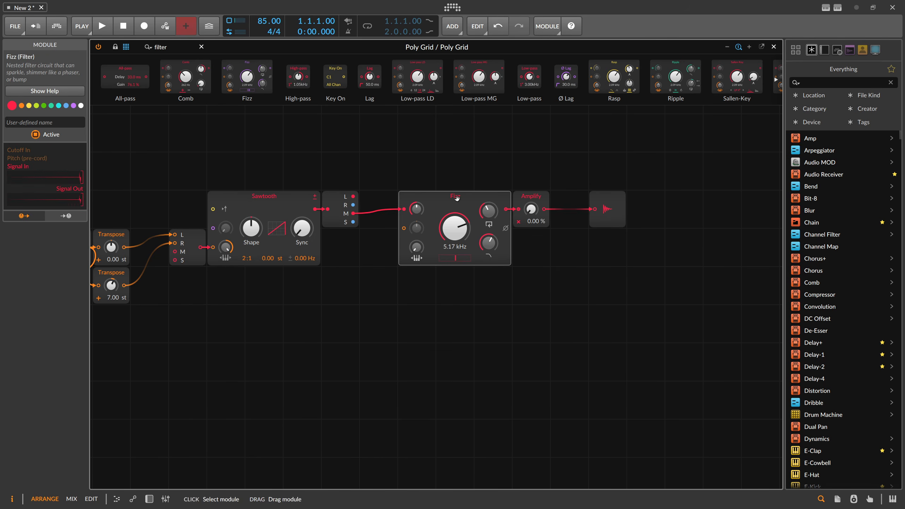
Search the modules for "lfo" and add an S/H LFO below the Sawtooth
double_click(157, 49)
type("lfo")
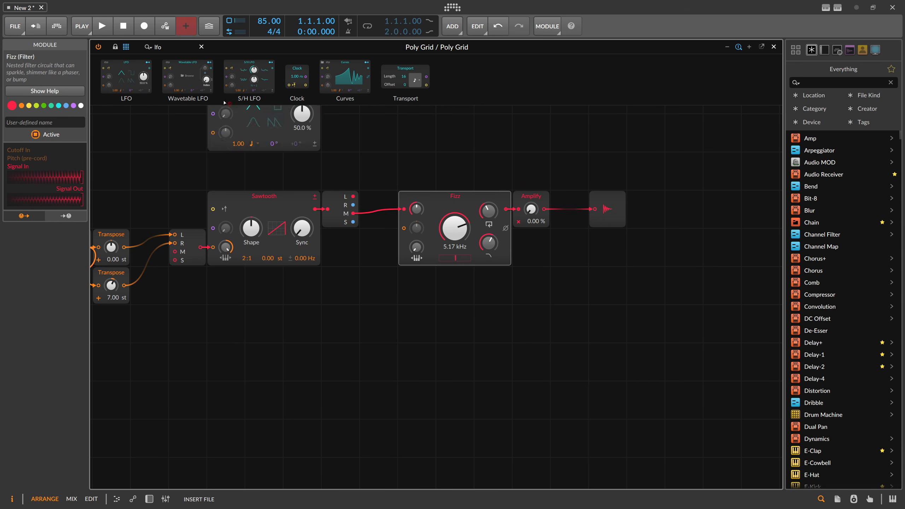
left_click_drag(265, 81, 221, 333)
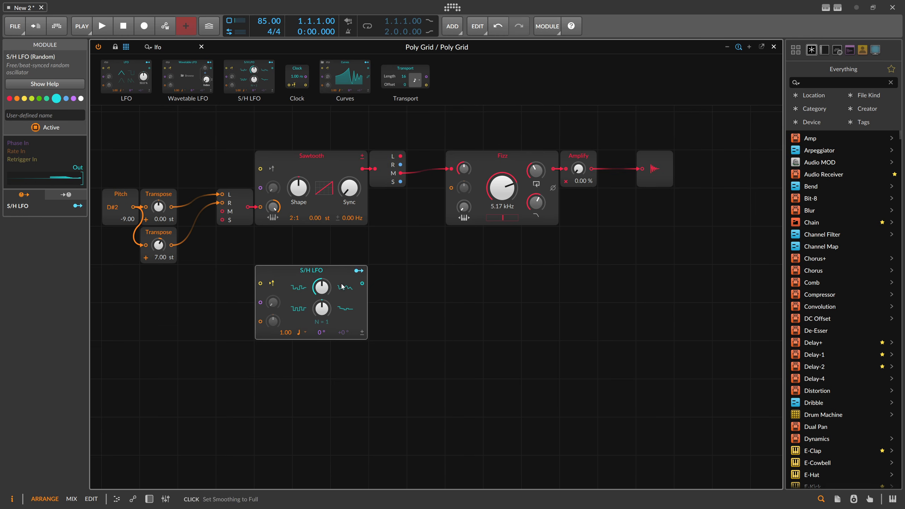
Set the S/H LFO's rate to 0.3 Hz and its smoothing to full
left_click(304, 333)
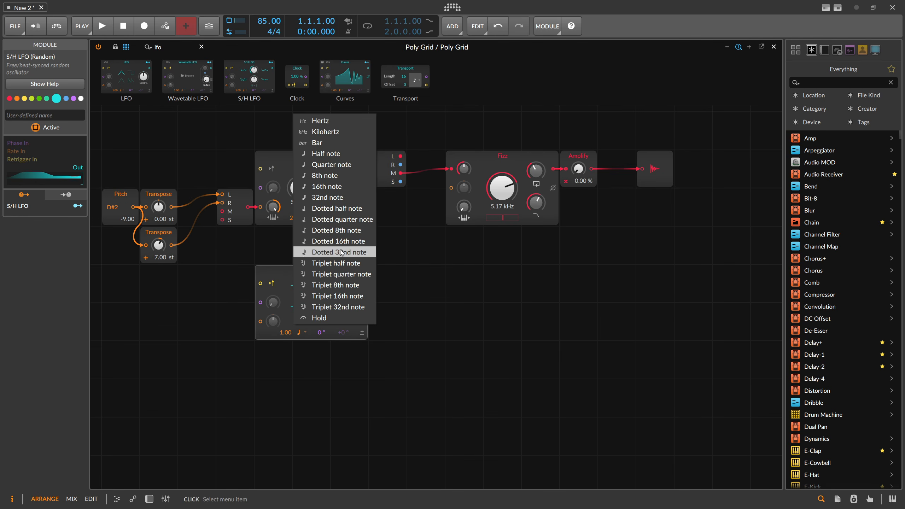
left_click(320, 121)
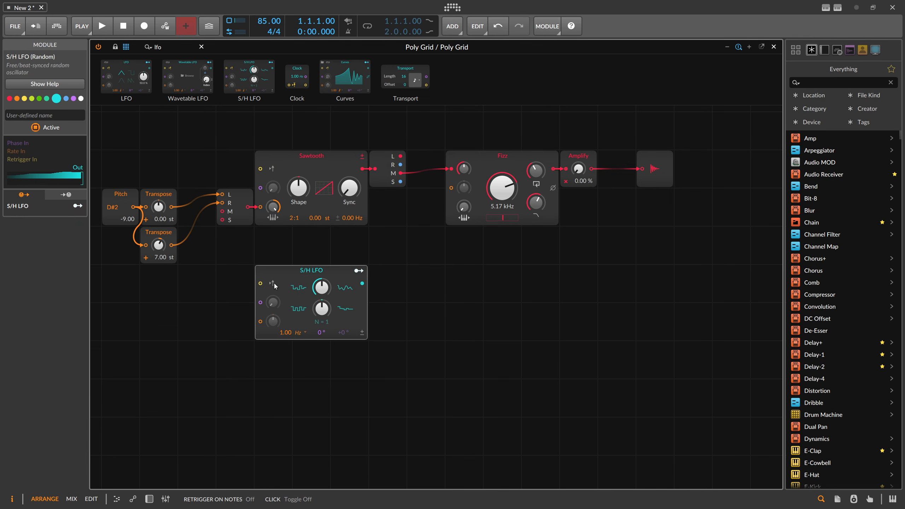
left_click_drag(321, 287, 322, 268)
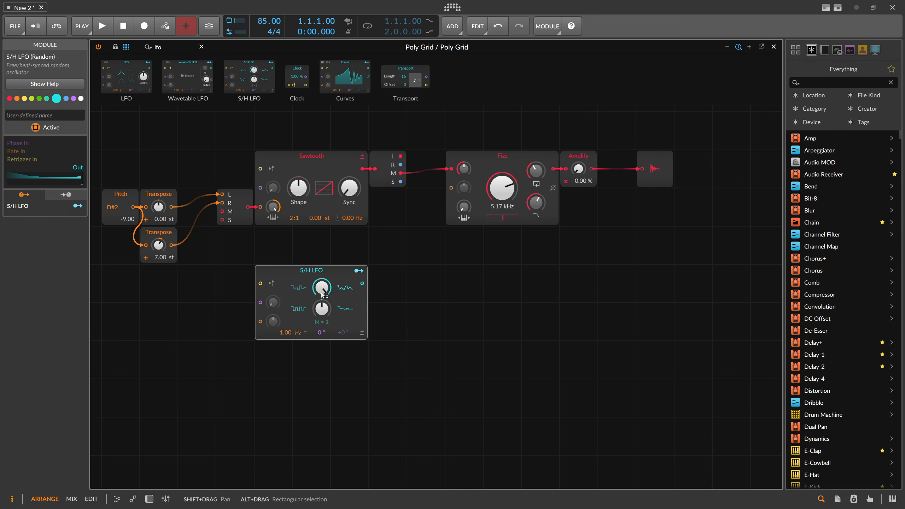
double_click(286, 332)
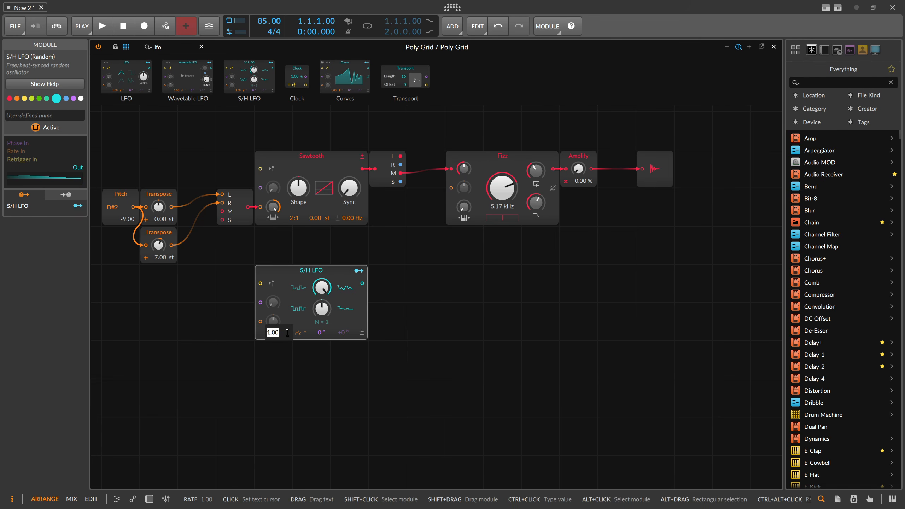
type("0.3")
key("Return")
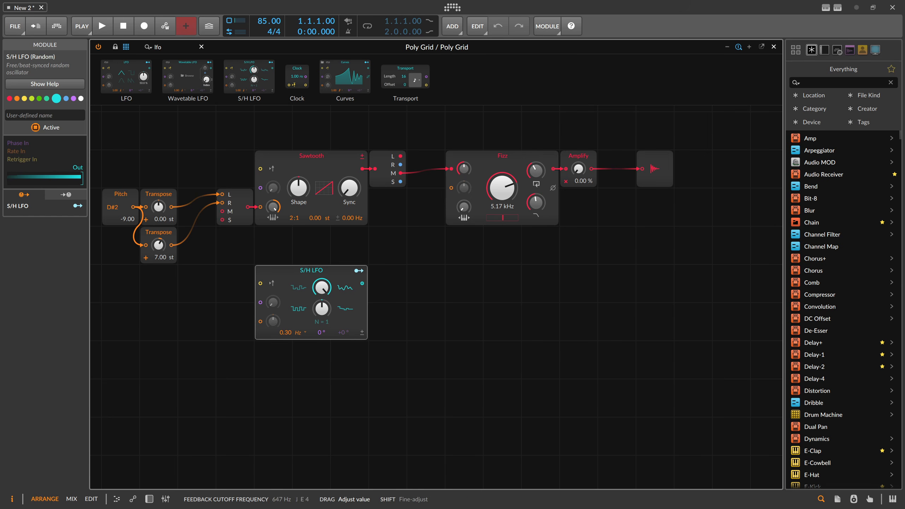
Modulate the Fizz's feedback cutoff frequency from the S/H LFO with an amount of 88.67
left_click(360, 272)
left_click_drag(538, 205, 536, 177)
left_click(360, 271)
Set the Fizz's Color to -100 % and modulate it by 2.000 from a duplicate of the S/H LFO
left_click_drag(503, 219, 502, 264)
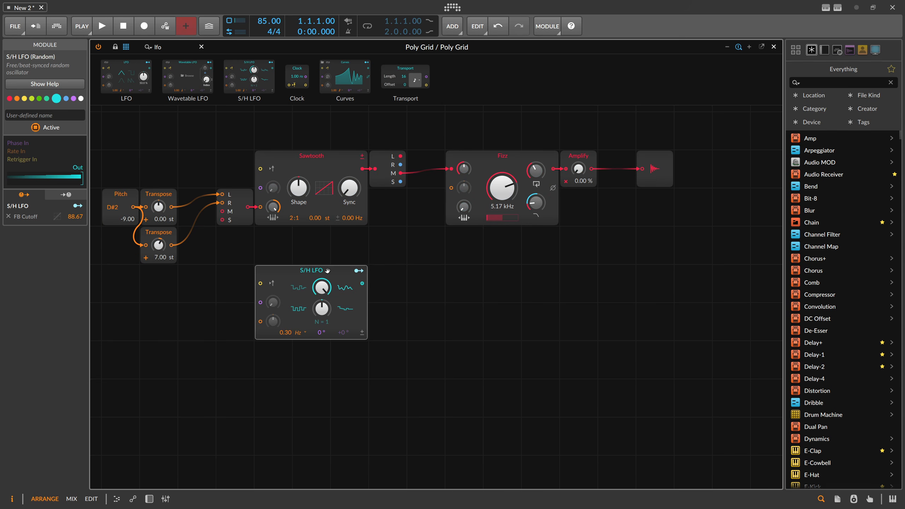
key("ctrl+d")
left_click(359, 347)
left_click_drag(502, 218, 501, 138)
key("Escape")
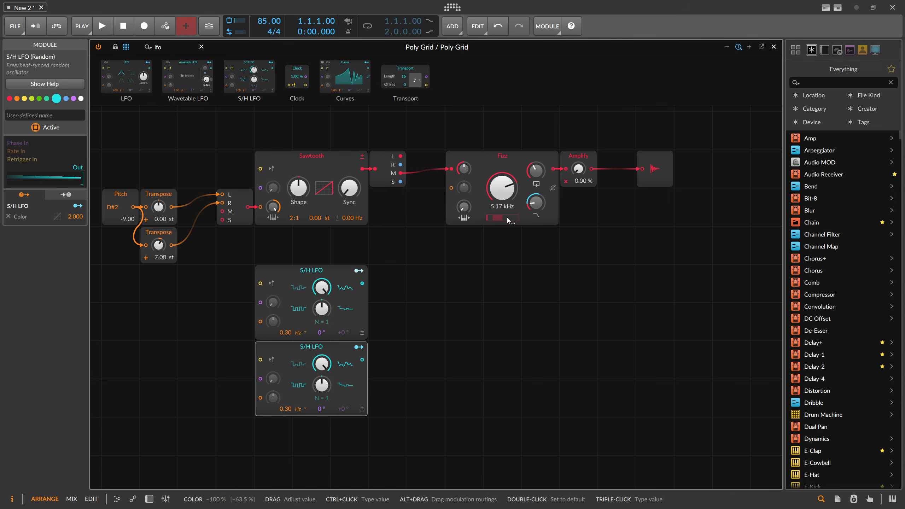
Raise the Fizz's feedback gain to about 47 %
left_click_drag(536, 170, 535, 168)
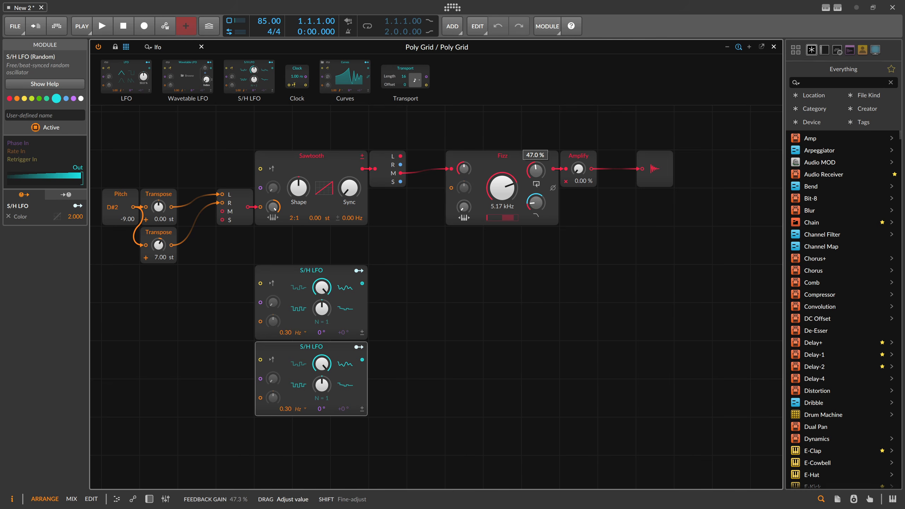
left_click_drag(536, 168, 536, 170)
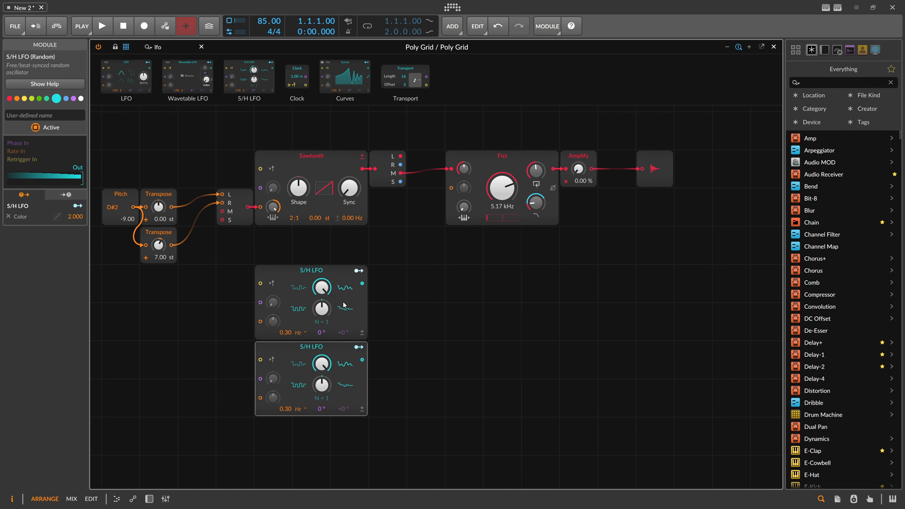
Place another S/H LFO duplicate beside the first one and set the Fizz's main cutoff to 523 Hz
key("ctrl+d")
left_click_drag(332, 425, 446, 272)
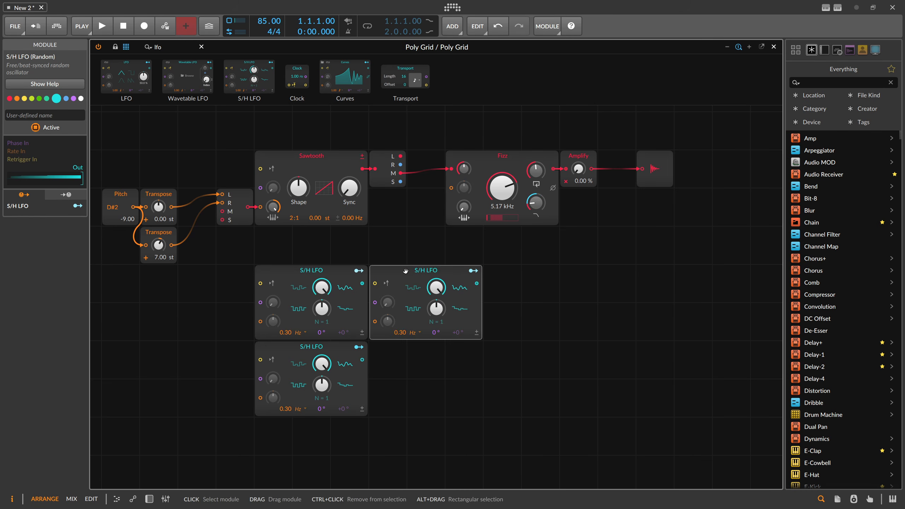
triple_click(506, 187)
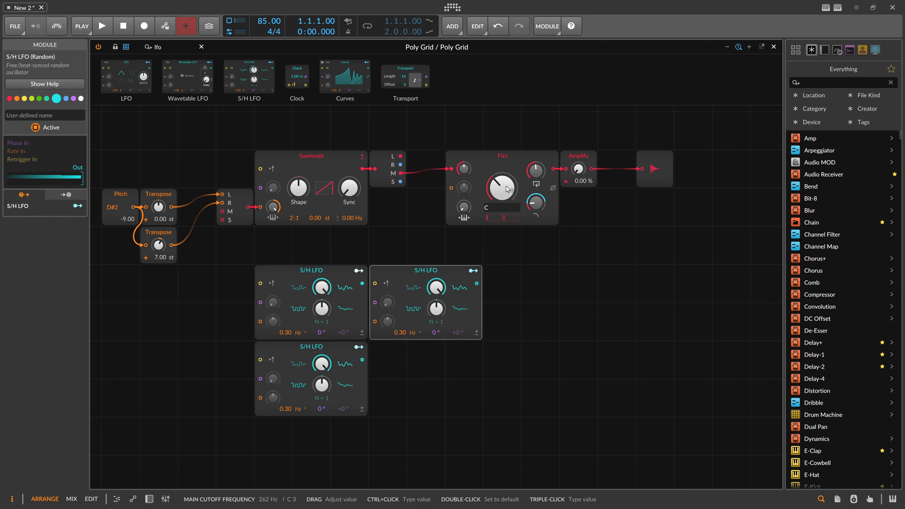
key("Return")
Connect the third S/H LFO's output to the Fizz's cutoff modulation input and set the modulation amount to 24 st
left_click_drag(478, 284, 456, 190)
triple_click(465, 188)
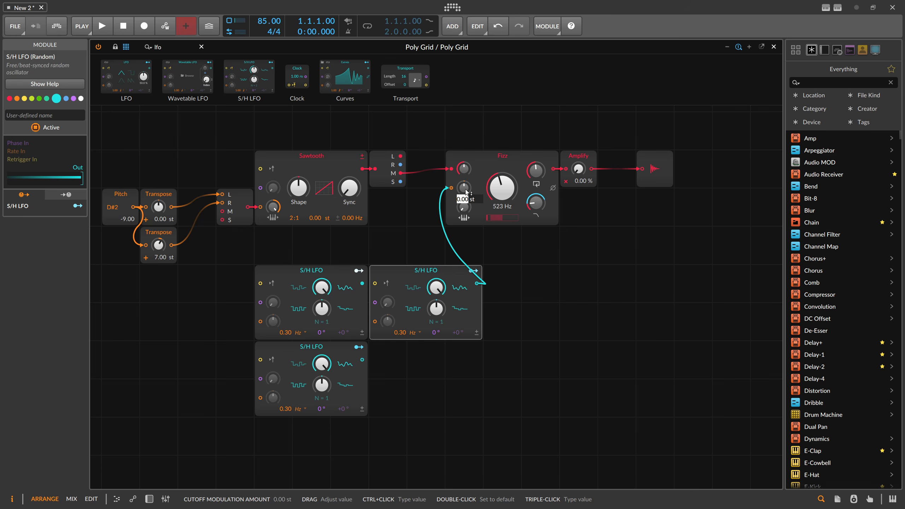
type("12")
key("Return")
left_click(465, 189, "ctrl")
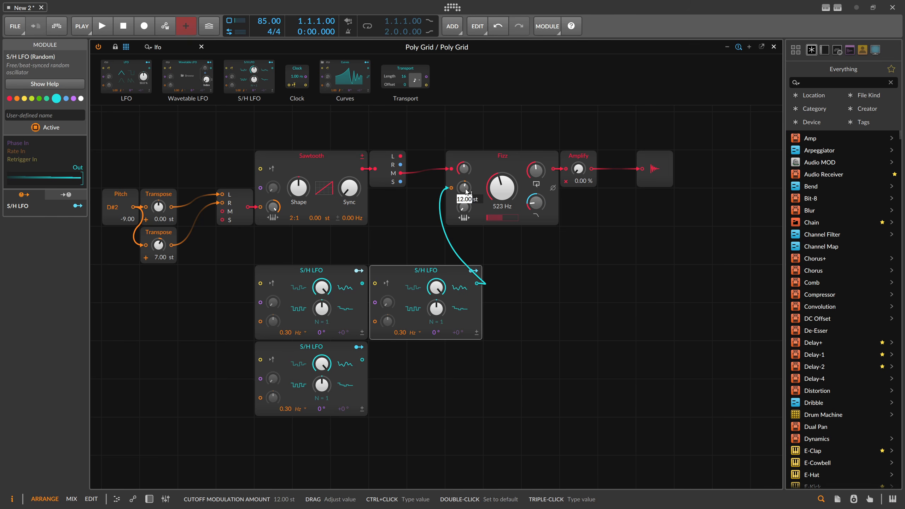
type("24")
key("Return")
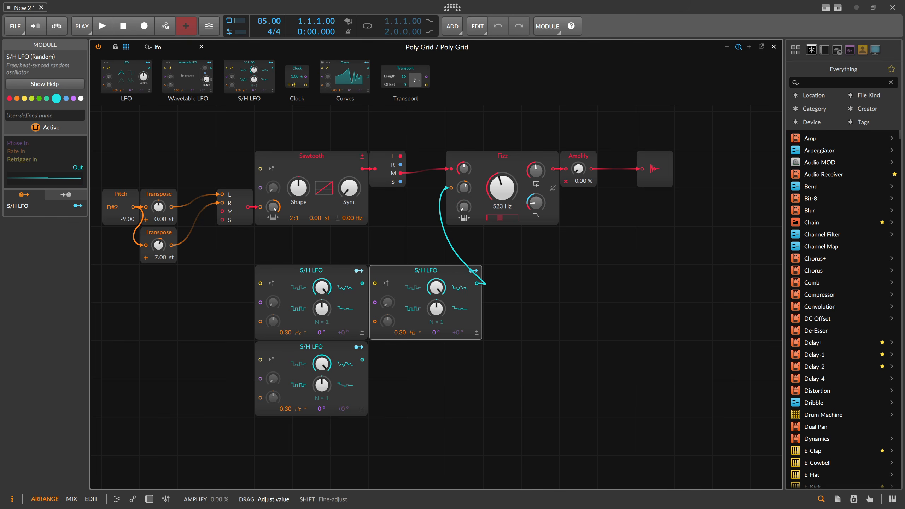
Audition the modulated patch by raising the Amplify's level, and return it to 0 %
left_click_drag(578, 168, 579, 172)
left_click_drag(582, 167, 581, 168)
double_click(579, 169)
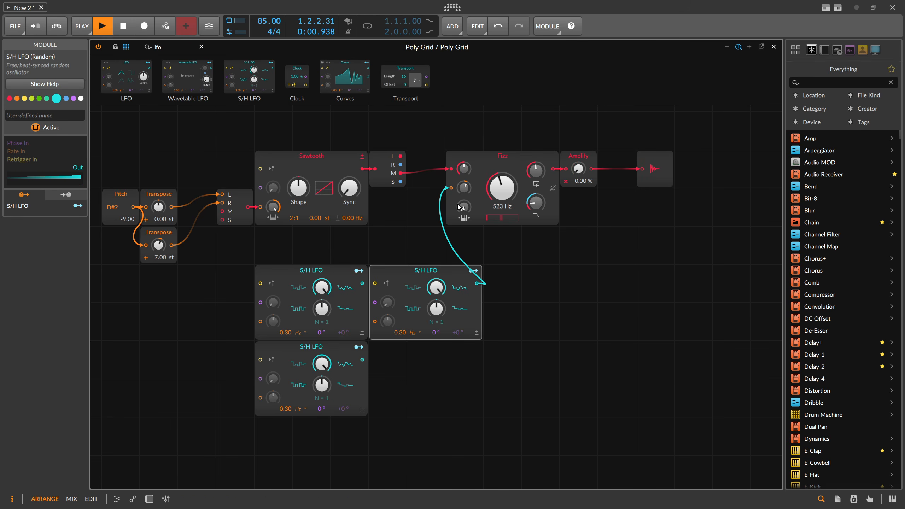
left_click(316, 159)
left_click_drag(299, 147, 351, 158)
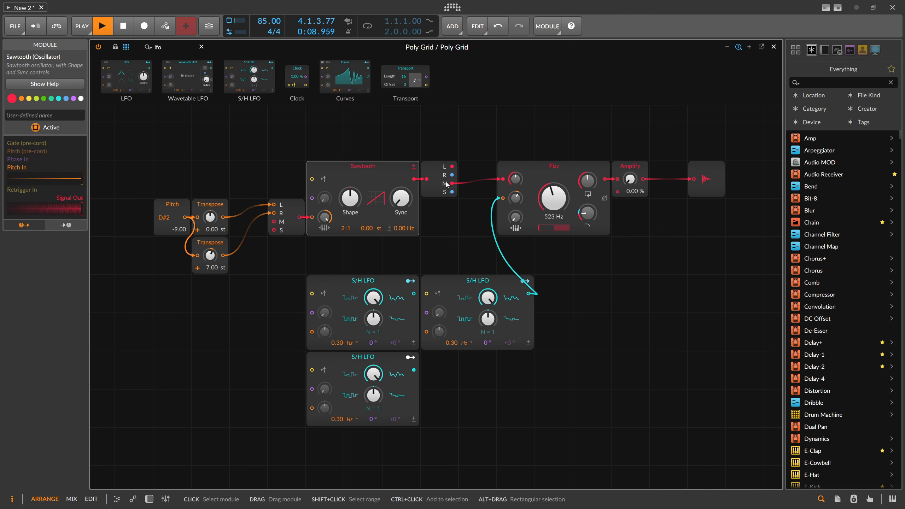
left_click_drag(484, 154, 386, 156)
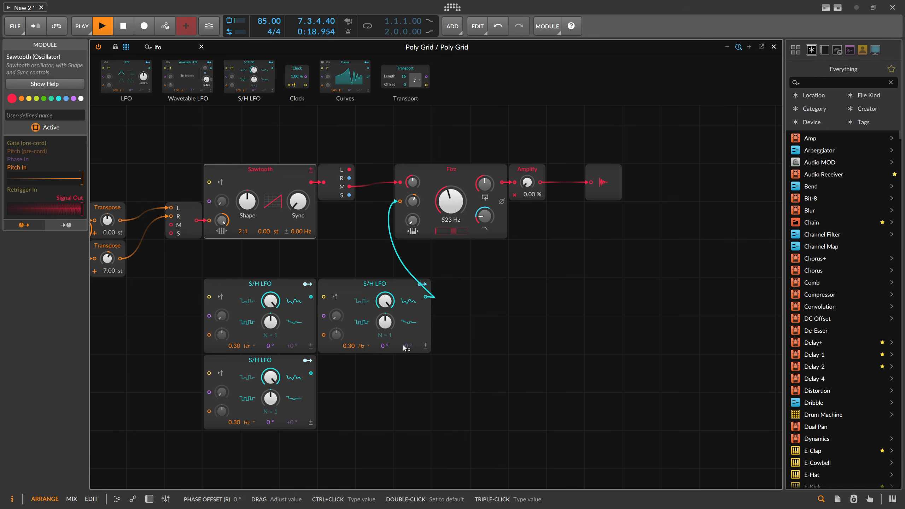
Set the right-channel phase offset of the S/H LFO driving the Fizz's cutoff to +17° and stop playback
left_click_drag(408, 349, 407, 344)
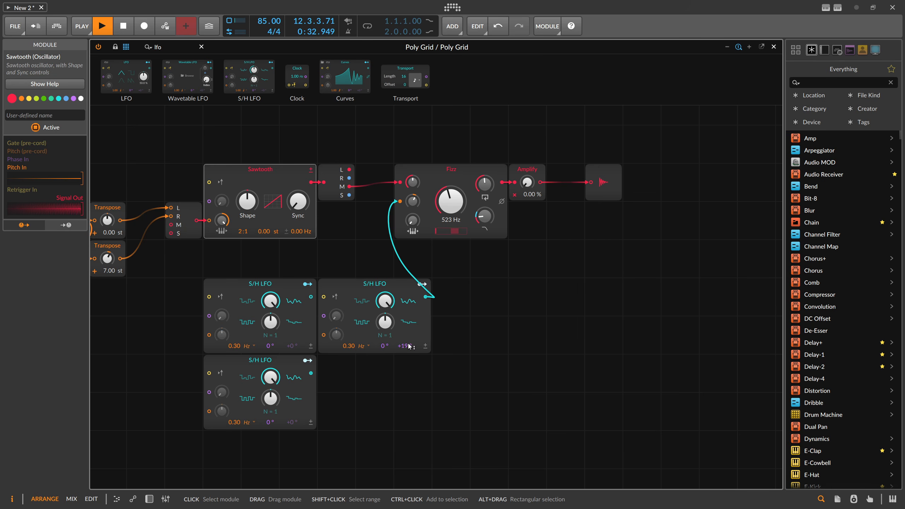
left_click_drag(410, 346, 410, 350)
left_click_drag(410, 346, 410, 342)
key("space")
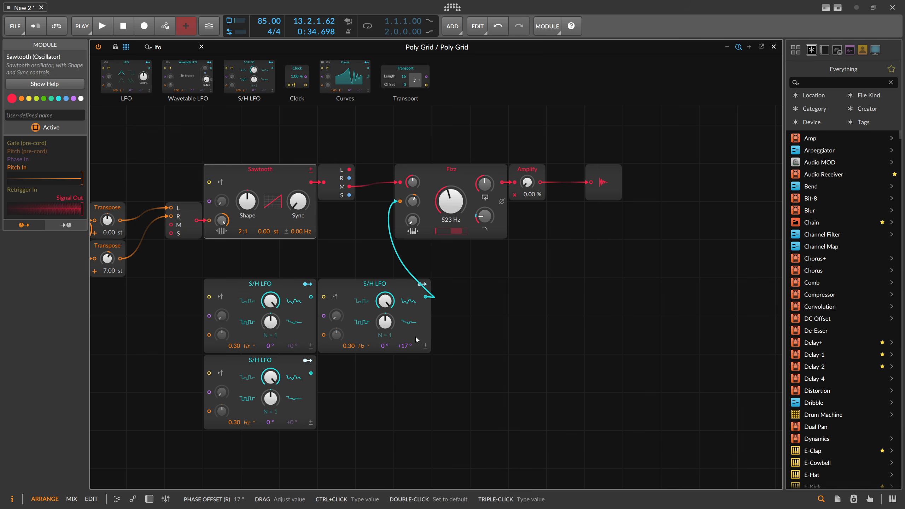
Raise the Amplify to 32.4 % and set the cutoff S/H LFO's right-channel phase offset by ear to +39°
left_click_drag(527, 183, 528, 168)
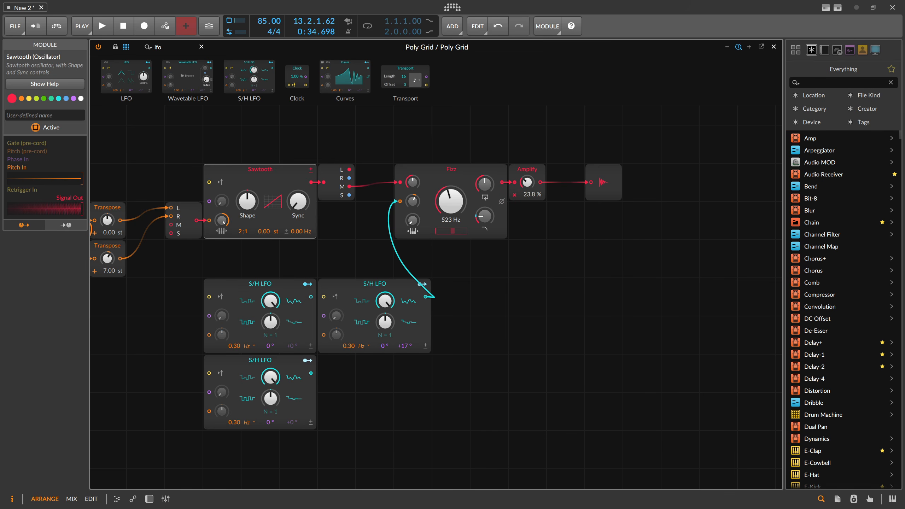
left_click_drag(405, 345, 405, 321)
left_click_drag(528, 183, 528, 177)
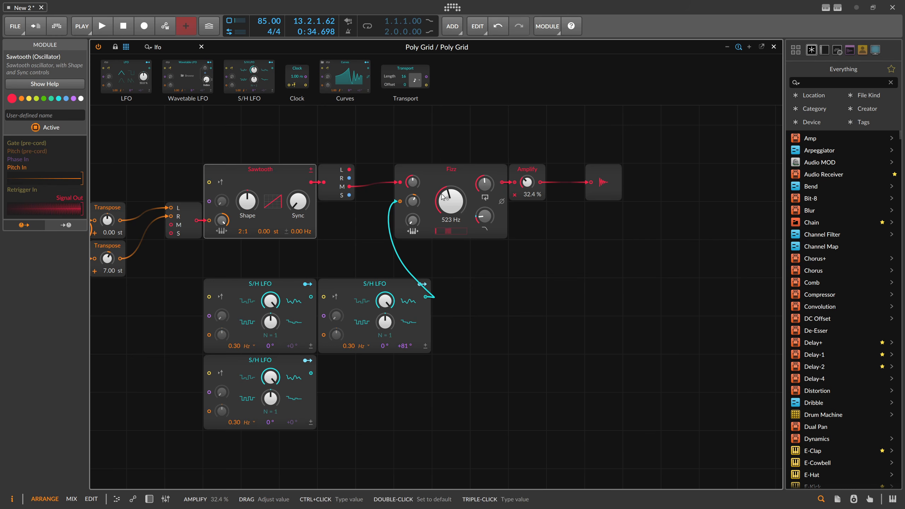
left_click_drag(405, 346, 405, 345)
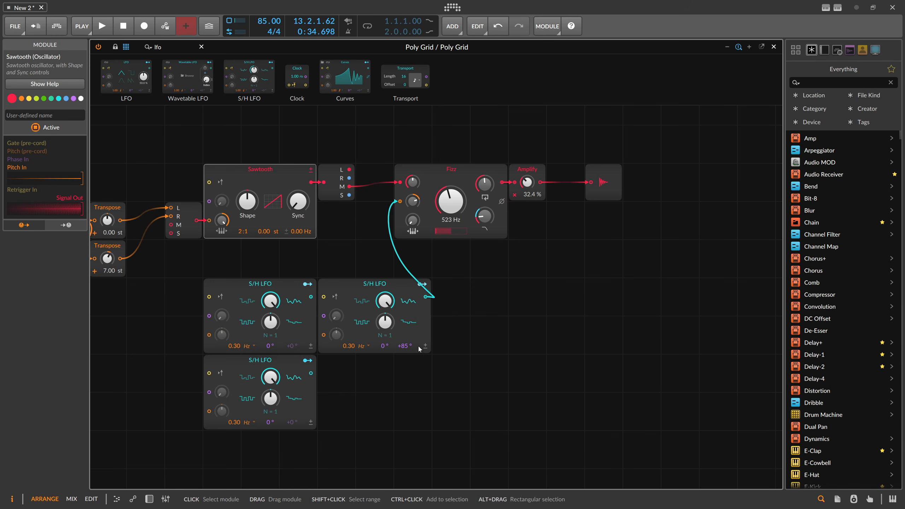
left_click_drag(405, 346, 405, 349)
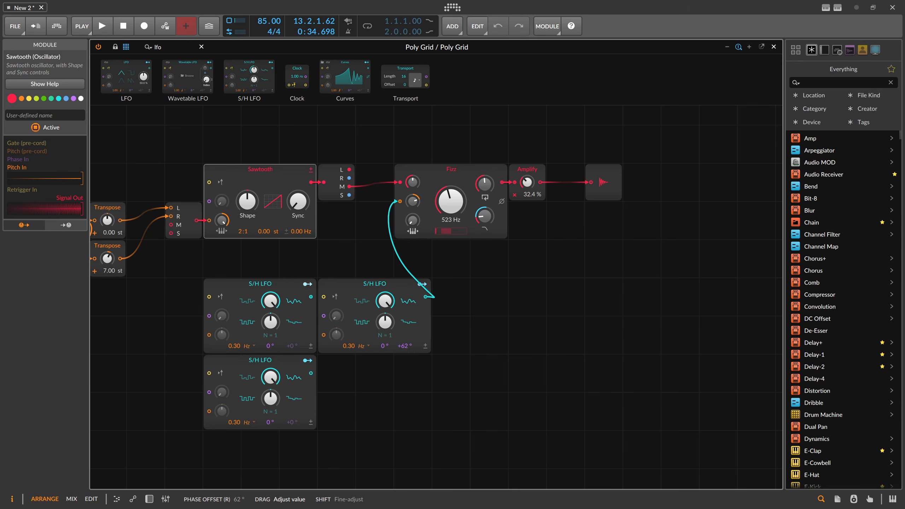
left_click_drag(405, 346, 405, 346)
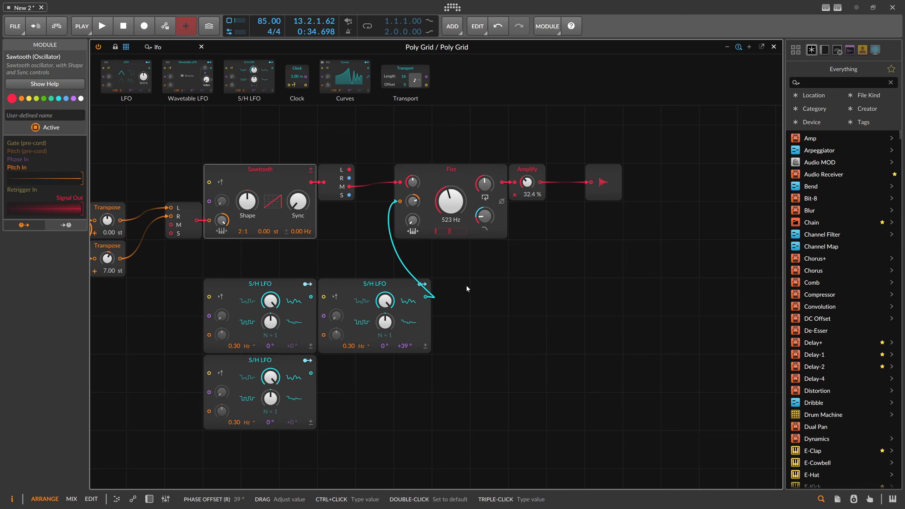
Move the Amplify and audio output farther away from the Fizz and lower the Amplify to 0.02 %
left_click_drag(527, 192, 527, 197)
left_click_drag(403, 154, 274, 175)
left_click_drag(477, 196, 628, 199)
left_click_drag(409, 191, 601, 193)
left_click_drag(661, 196, 585, 205)
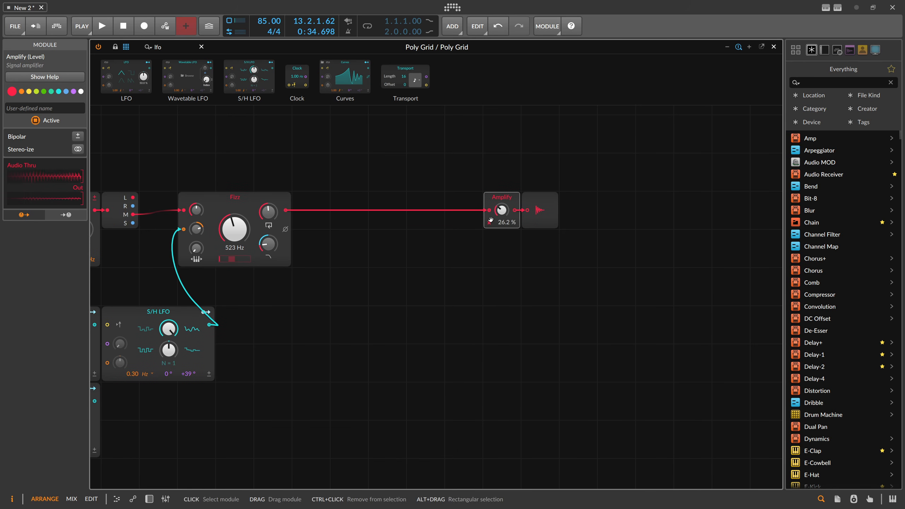
left_click_drag(502, 210, 502, 232)
Insert a Chorus+ between the Fizz and Amplify, set to 8v with full Width and 51.3 % Mix, and raise the Amplify to 13.5 %
left_click_drag(167, 47, 404, 195)
type("choru")
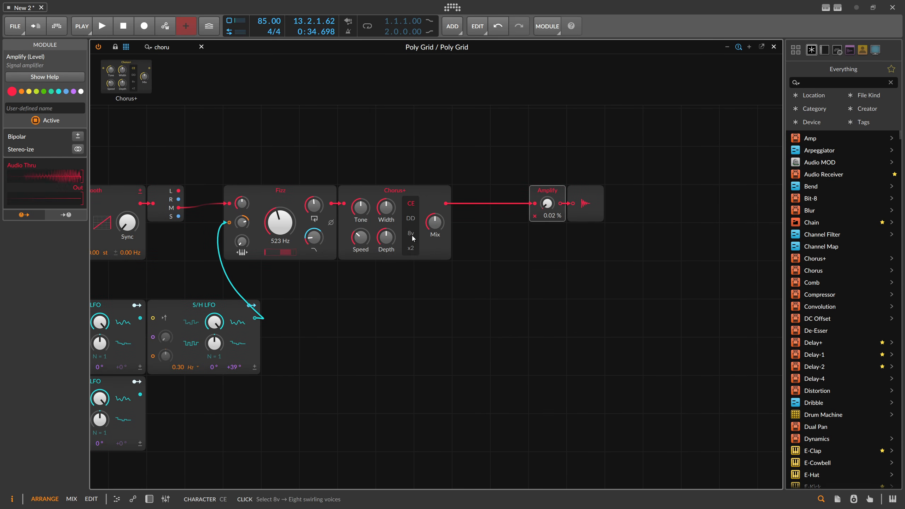
left_click_drag(388, 210, 388, 171)
left_click_drag(362, 239, 387, 245)
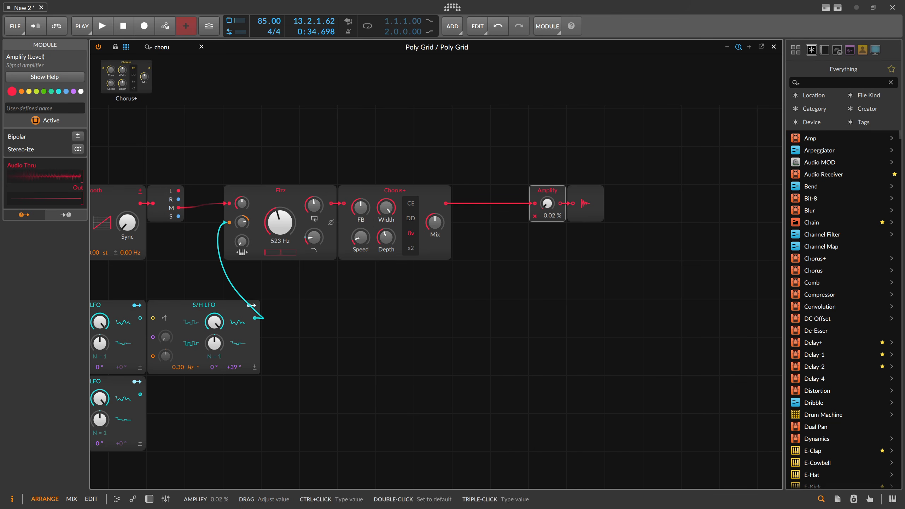
left_click_drag(548, 206, 548, 189)
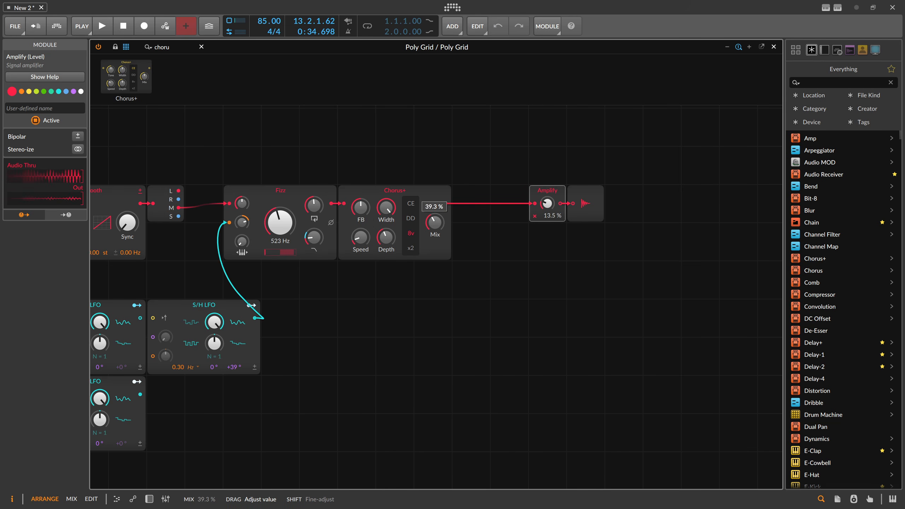
left_click_drag(435, 222, 435, 250)
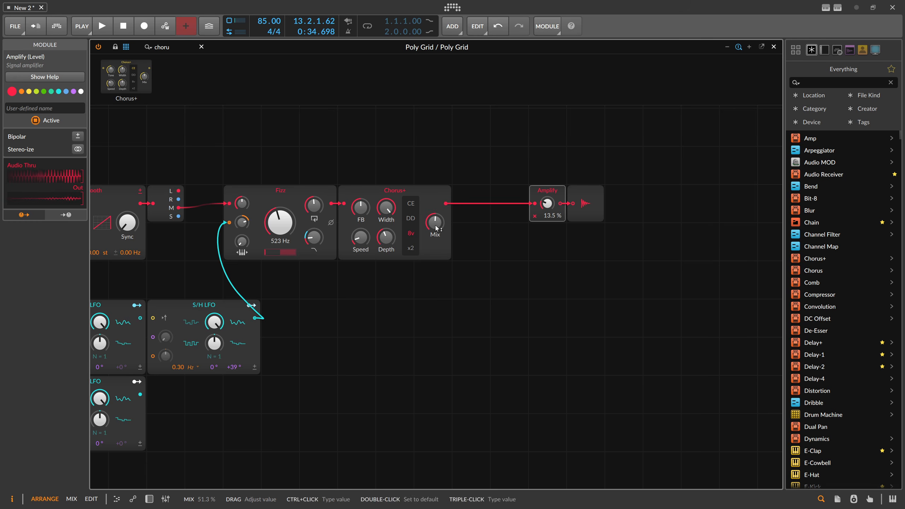
Insert a Stereo Split and a Stereo Merge between the Chorus+ and Amplify, linked through their L and R ports
left_click_drag(480, 184, 358, 178)
left_click_drag(523, 200, 597, 192)
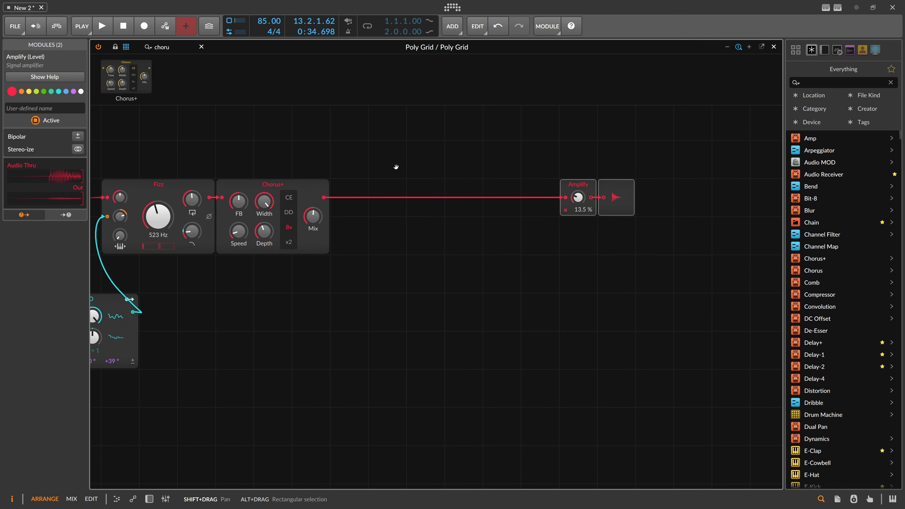
left_click_drag(368, 163, 282, 170)
type("stere")
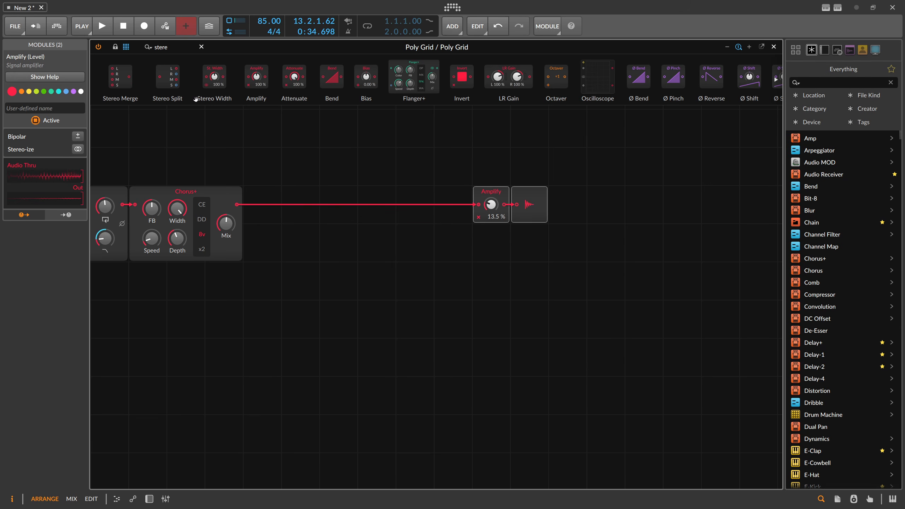
left_click_drag(168, 77, 262, 205)
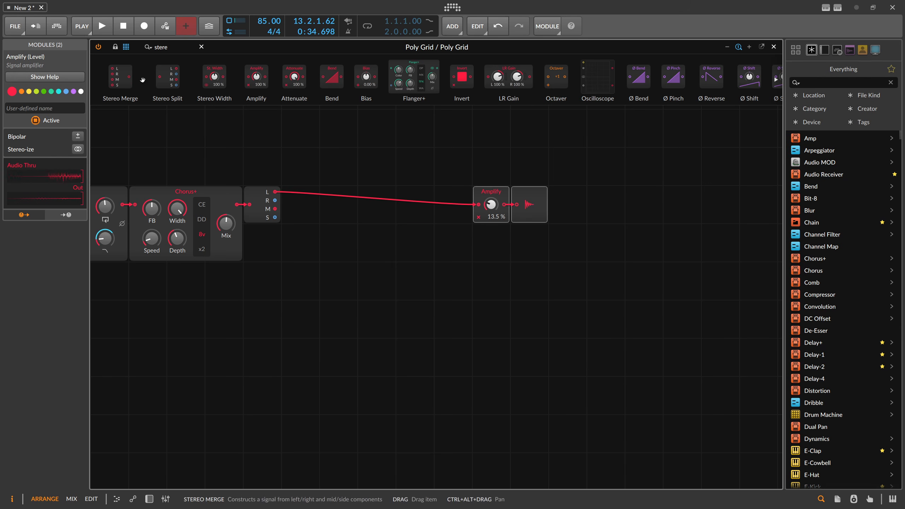
mouse_move(121, 77)
left_mouse_down()
mouse_move(298, 152)
mouse_move(300, 204)
mouse_move(376, 204)
left_mouse_up()
left_click(352, 194)
left_click(340, 166)
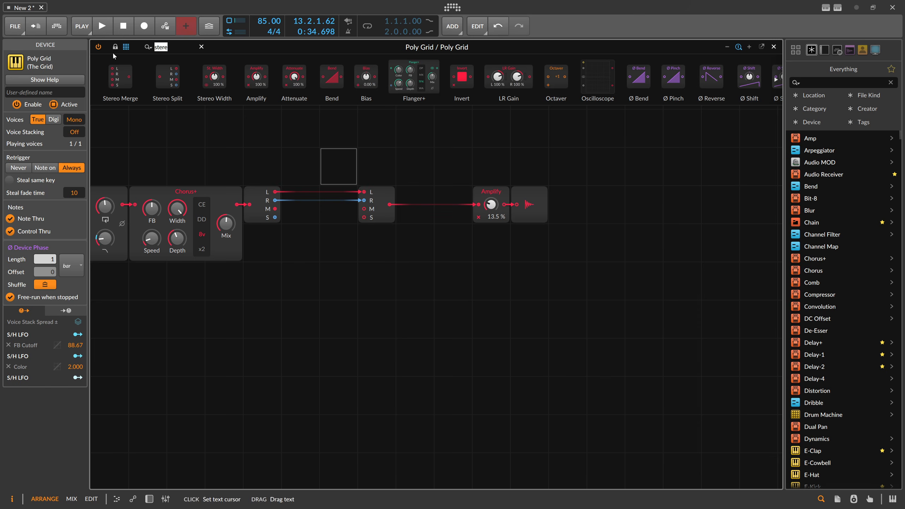
Insert two All-pass modules between the Stereo Split and Stereo Merge, one on the L cable and one on the R cable
type("all")
left_click_drag(148, 85, 276, 193)
left_click_drag(123, 73, 321, 242)
left_click_drag(446, 207, 369, 207)
left_click(314, 197)
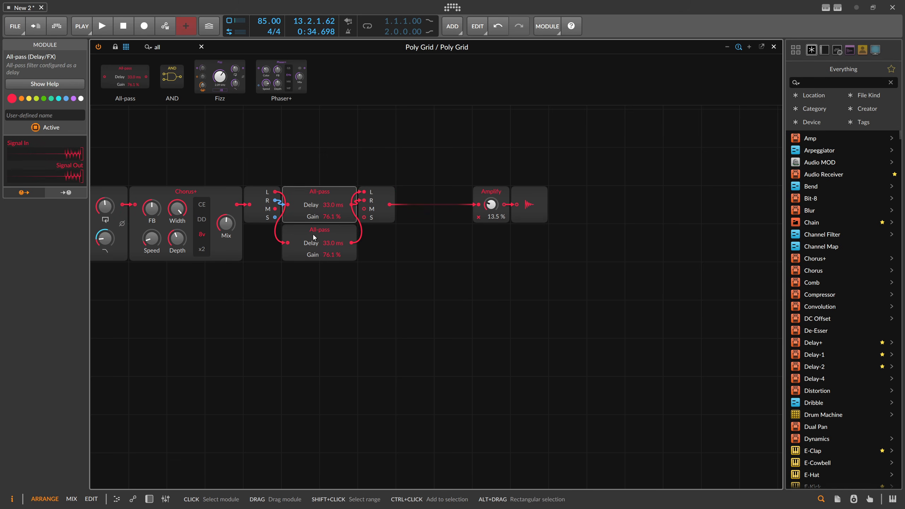
Swap the two All-pass modules' positions and set the upper one's delay to 106 ms and the lower one's to 102 ms
left_click_drag(313, 231, 311, 157)
left_click_drag(308, 192, 303, 232)
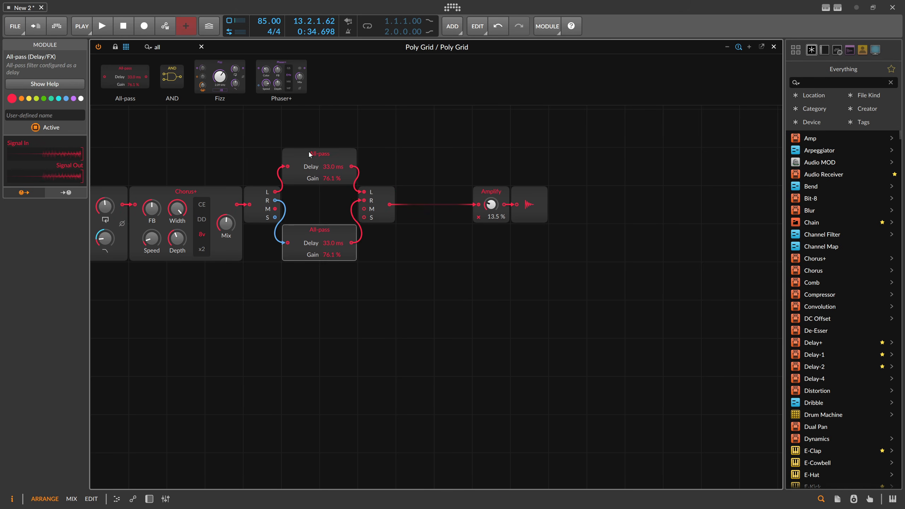
left_click_drag(310, 155, 333, 187)
left_click_drag(333, 242, 332, 208)
Insert a Mod Delay between the Stereo Merge and the Amplify and raise its feedback
type("mod")
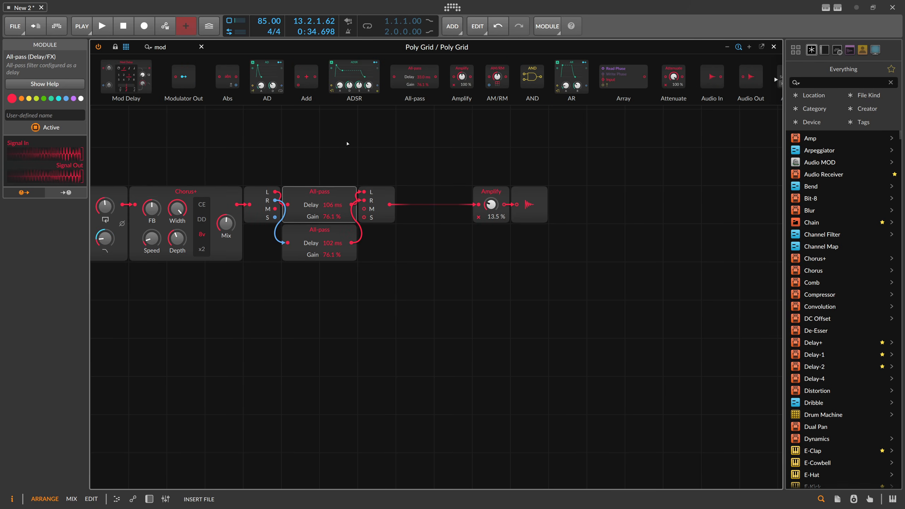
left_click_drag(348, 144, 391, 205)
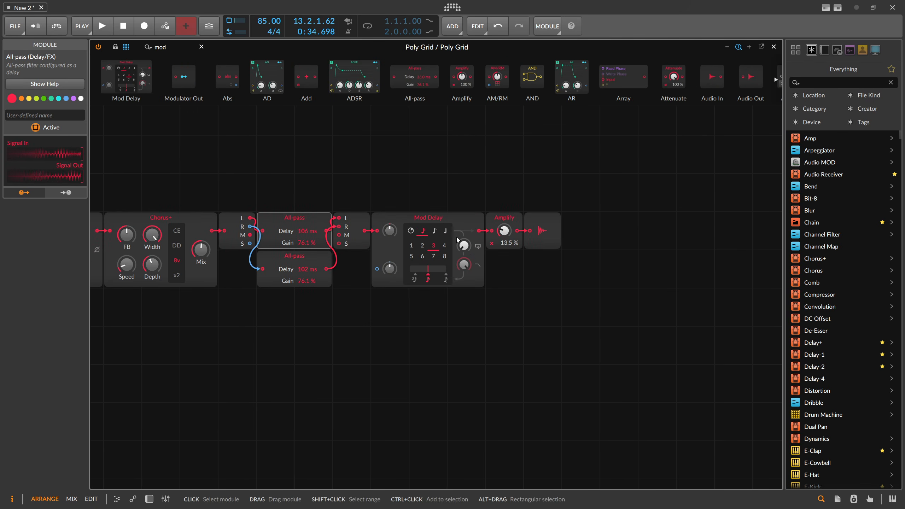
left_click_drag(463, 246, 463, 245)
left_click_drag(415, 204, 410, 205)
Set the delay of the upper All-pass to 114 ms and of the lower All-pass to 113 ms
left_click_drag(578, 240, 507, 233)
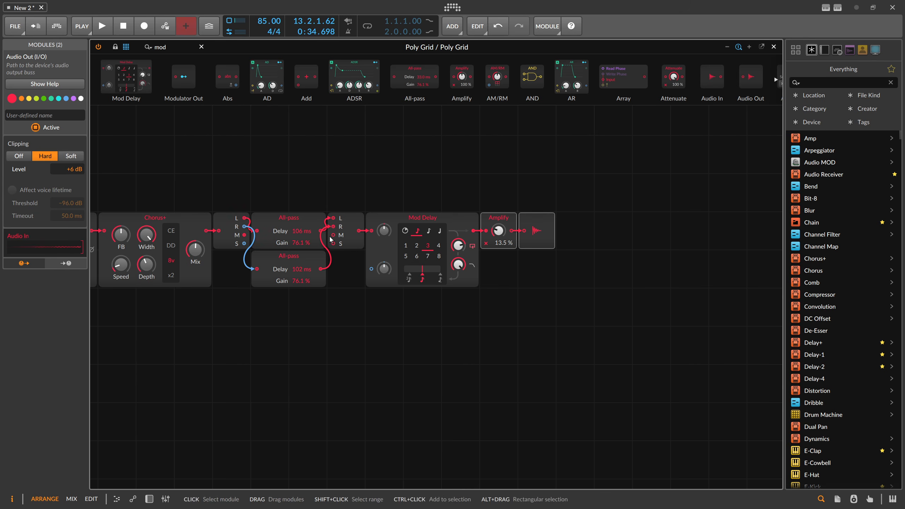
left_click_drag(302, 233, 302, 228)
left_click_drag(300, 270, 300, 264)
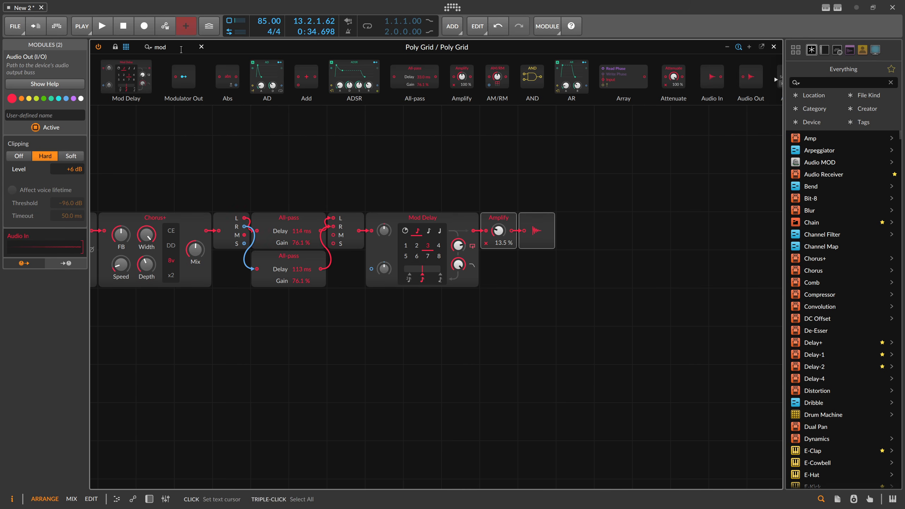
Insert an All-pass with an 85.7 ms delay between the Stereo Merge and Mod Delay, placed beneath the merge
type("all")
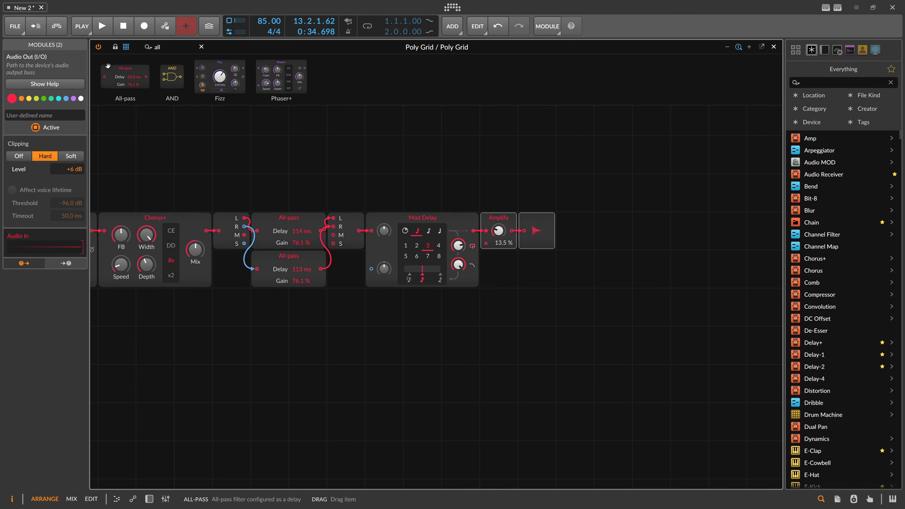
left_click_drag(125, 78, 362, 232)
left_click_drag(416, 231, 364, 256)
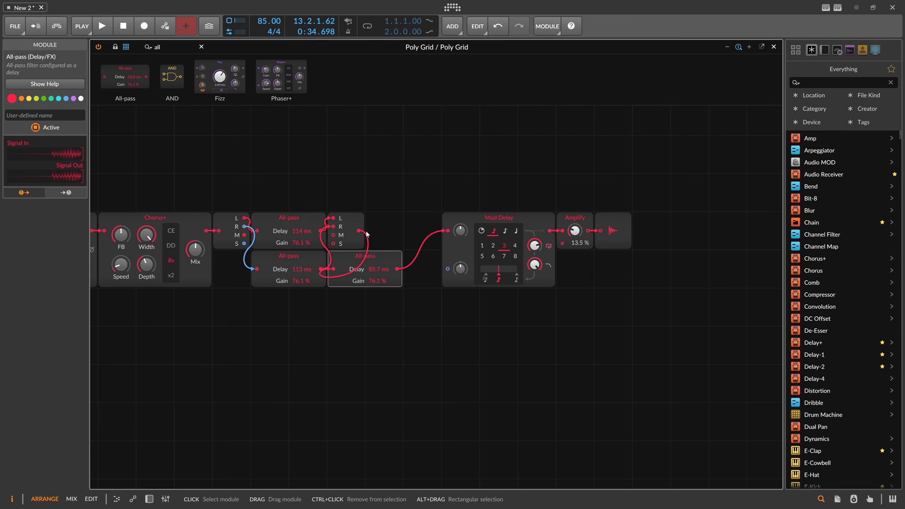
Insert an All-pass with a 116 ms delay after the Mod Delay and move both modules into the lower row
left_click_drag(354, 193, 236, 204)
left_click_drag(214, 104, 490, 228)
left_click_drag(410, 230, 372, 268)
left_click_drag(460, 230, 422, 268)
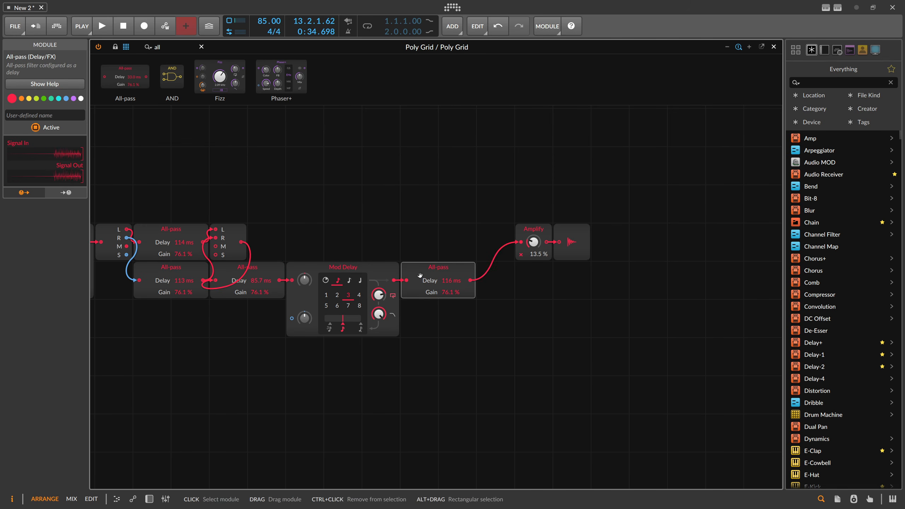
Add a Blend before the Amplify, feeding its first input from the Stereo Merge and its second from the 116 ms All-pass
left_click(419, 243)
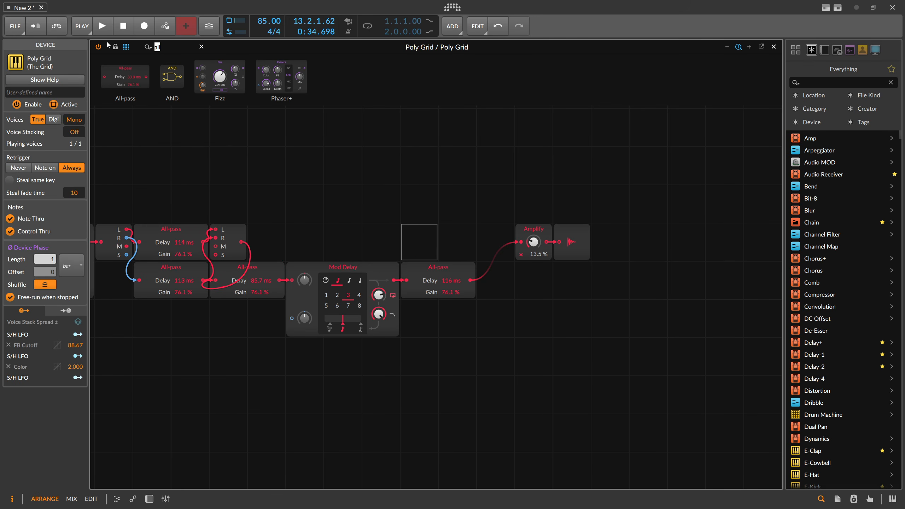
type("blend")
left_click_drag(108, 61, 495, 234)
left_click_drag(471, 281, 484, 255)
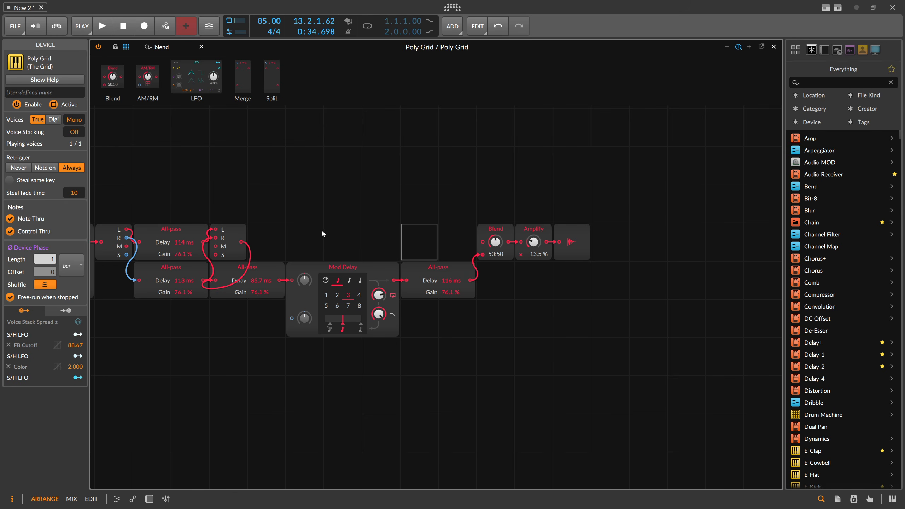
left_click_drag(241, 242, 488, 241)
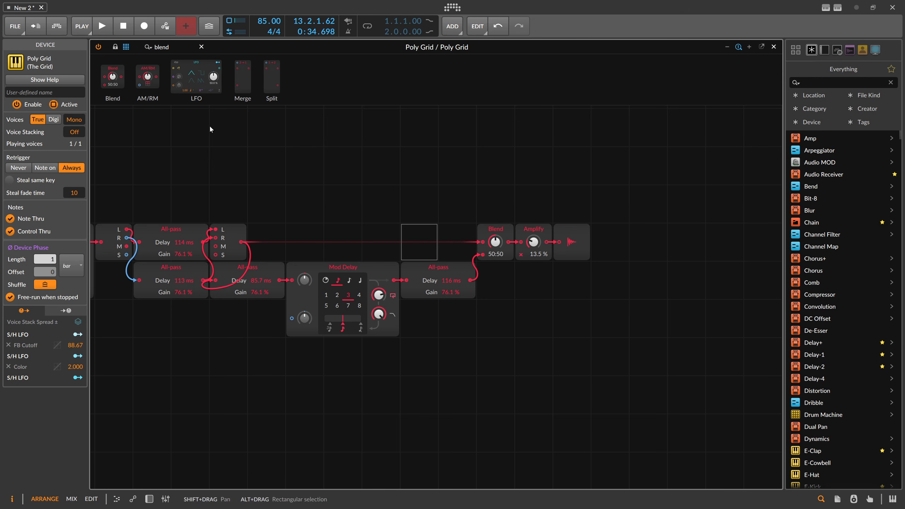
Insert two All-pass modules with 93.0 ms and 93.7 ms delays on the direct cable from the Stereo Merge to the Blend
double_click(176, 51)
type("all")
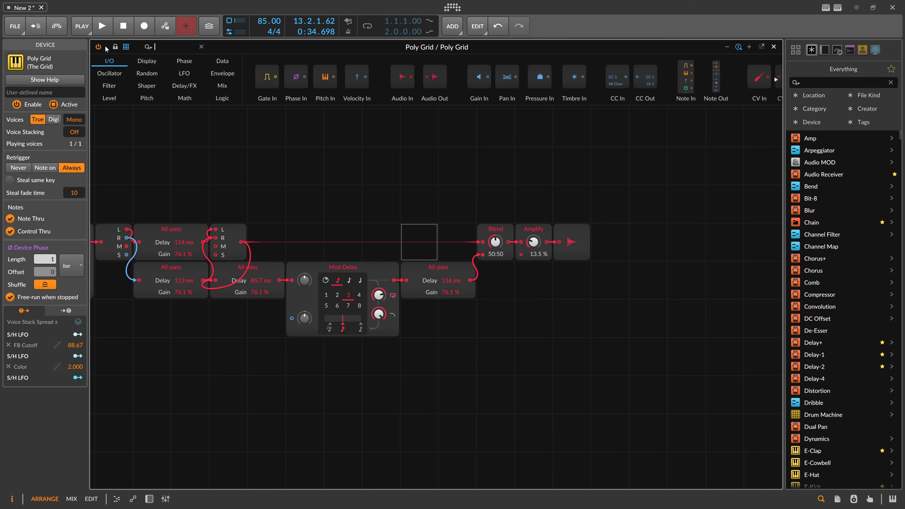
left_click_drag(126, 65, 432, 249)
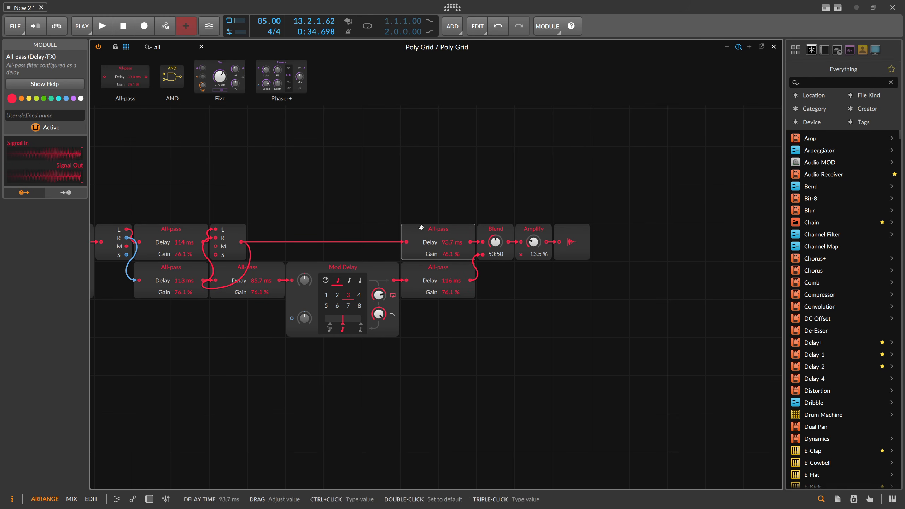
left_click_drag(114, 84, 376, 236)
Insert a Low-pass MG filter between the Chorus+ and the Stereo Split
left_click_drag(299, 204, 593, 205)
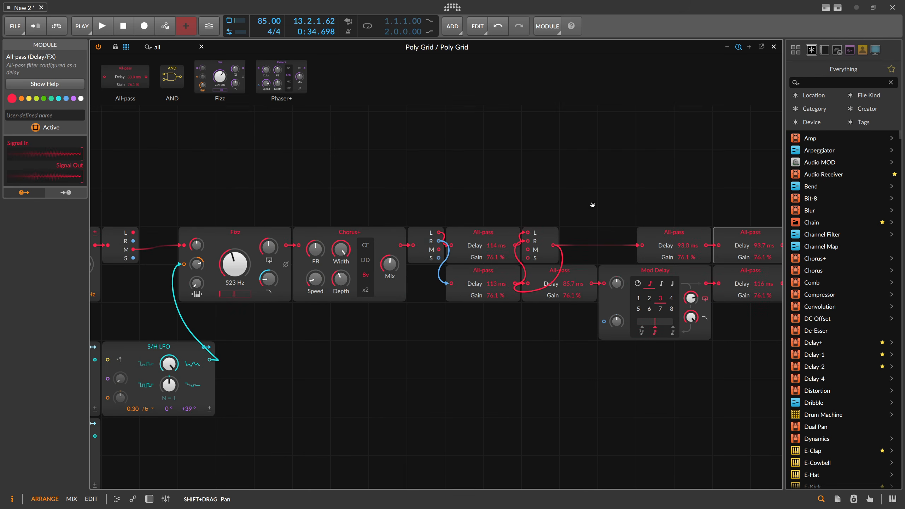
left_click_drag(299, 199, 132, 195)
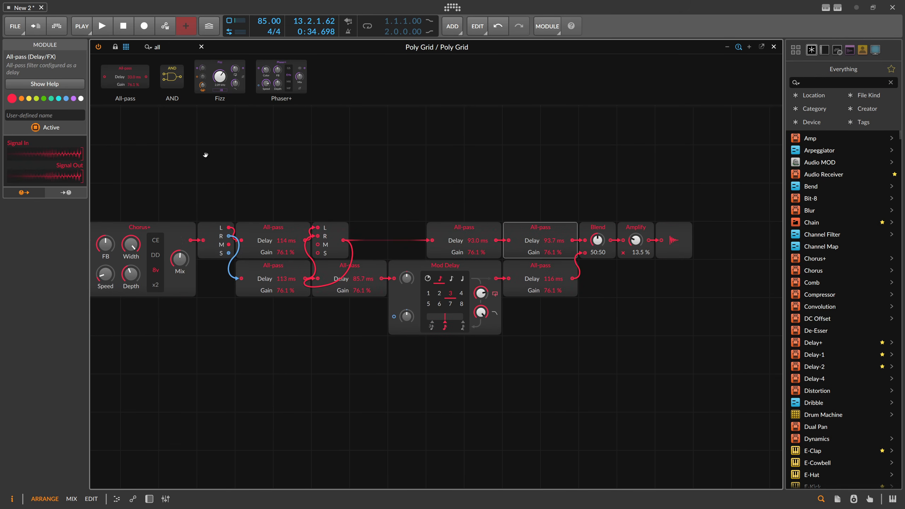
left_click_drag(206, 155, 319, 170)
type("lo")
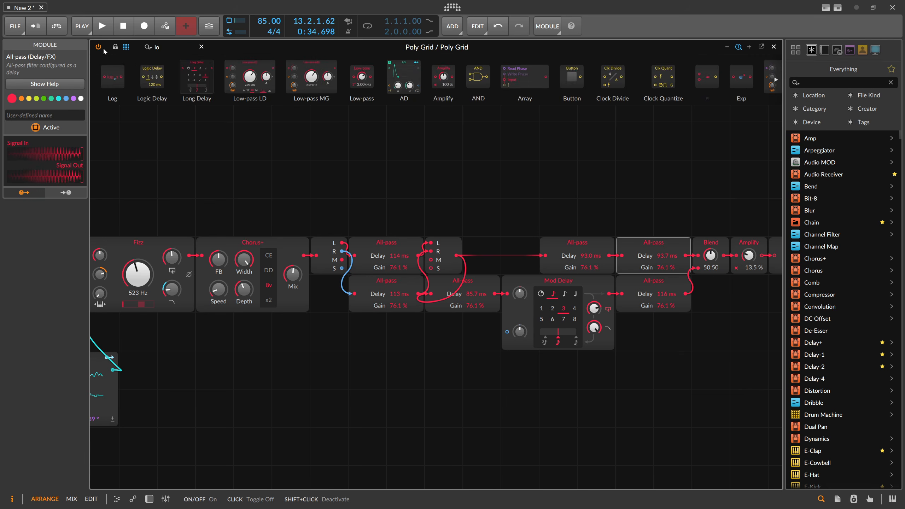
type("w")
left_click_drag(187, 77, 307, 257)
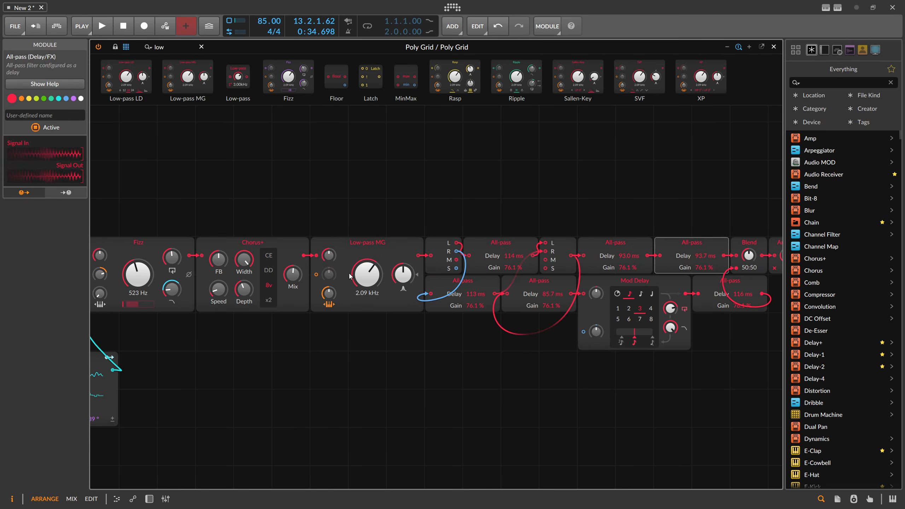
Lower the Low-pass MG's resonance and key tracking to minimum and set its cutoff to 262 Hz
left_click_drag(403, 274, 404, 314)
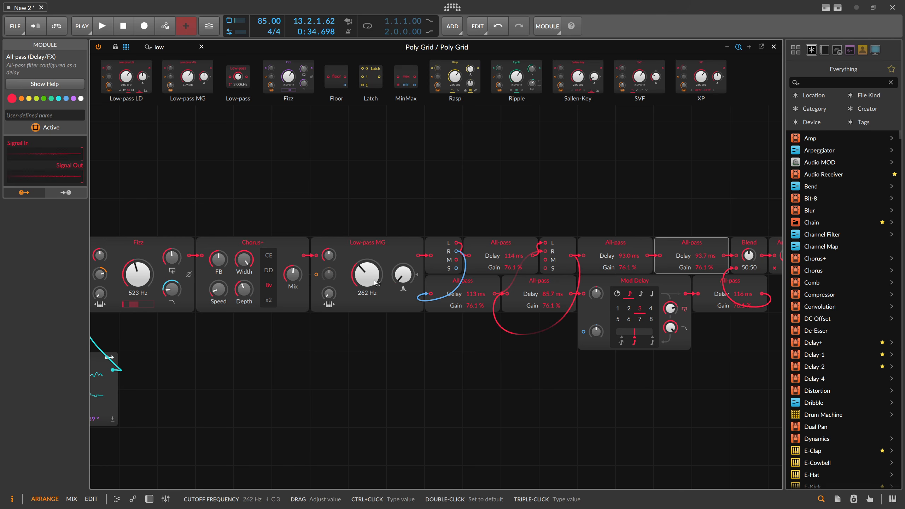
mouse_move(367, 267)
left_mouse_down()
mouse_move(367, 247)
mouse_move(367, 256)
left_mouse_up()
double_click(368, 274)
Duplicate an S/H LFO and connect the copy's output to the Low-pass MG's cutoff modulation input
left_click_drag(297, 204, 381, 183)
scroll(374, 185, "down", 1)
left_click_drag(302, 279, 344, 257)
left_click(274, 263)
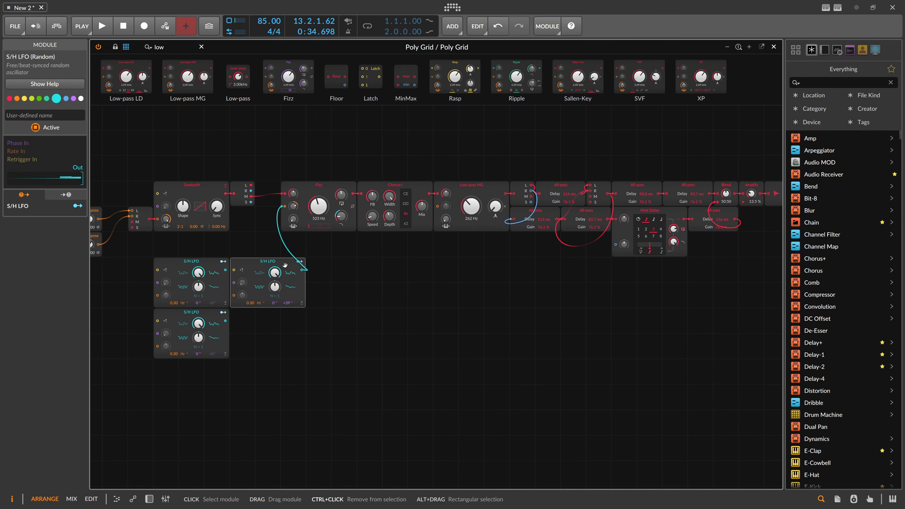
left_click(201, 263)
key("ctrl+d")
left_click_drag(198, 364, 438, 206)
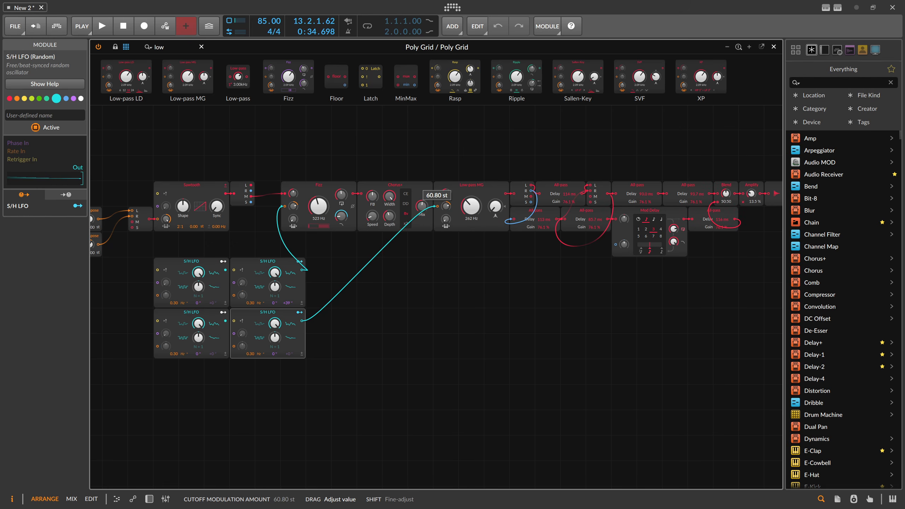
Set the Low-pass MG's cutoff modulation amount to about 60.8 st and its cutoff frequency to 523 Hz
left_click_drag(446, 207, 446, 205)
left_click_drag(308, 168, 366, 182)
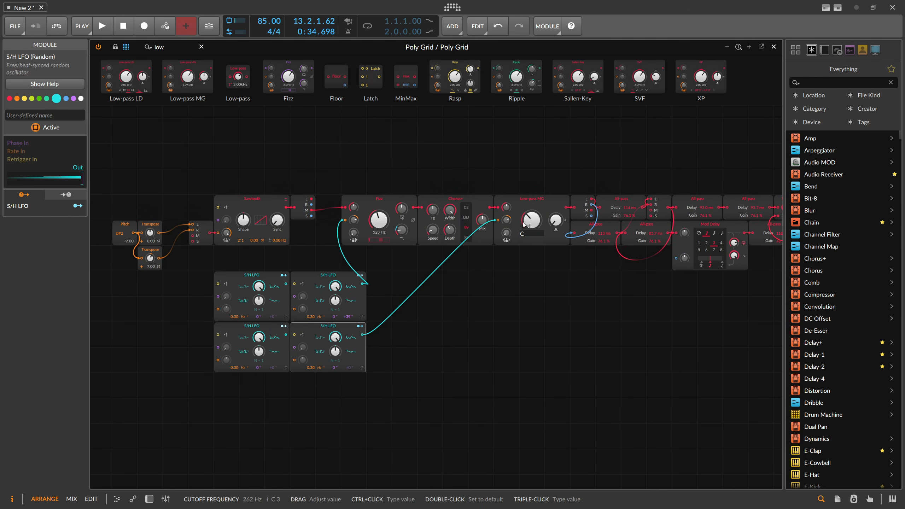
key("Return")
Move the Pitch and both Transpose modules up against the Stereo Merge that feeds the Sawtooth
left_click_drag(534, 169, 386, 185)
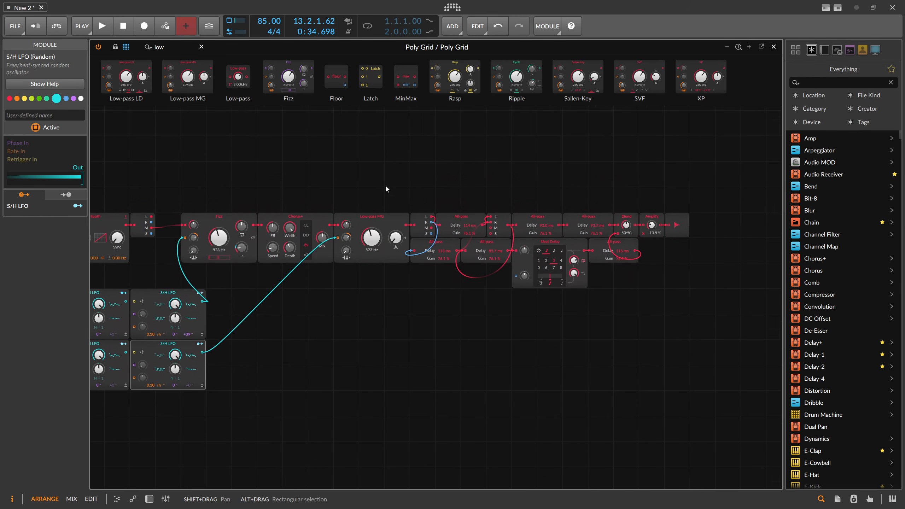
scroll(386, 185, "down", 1)
left_click_drag(178, 214, 422, 194)
scroll(421, 193, "up", 2)
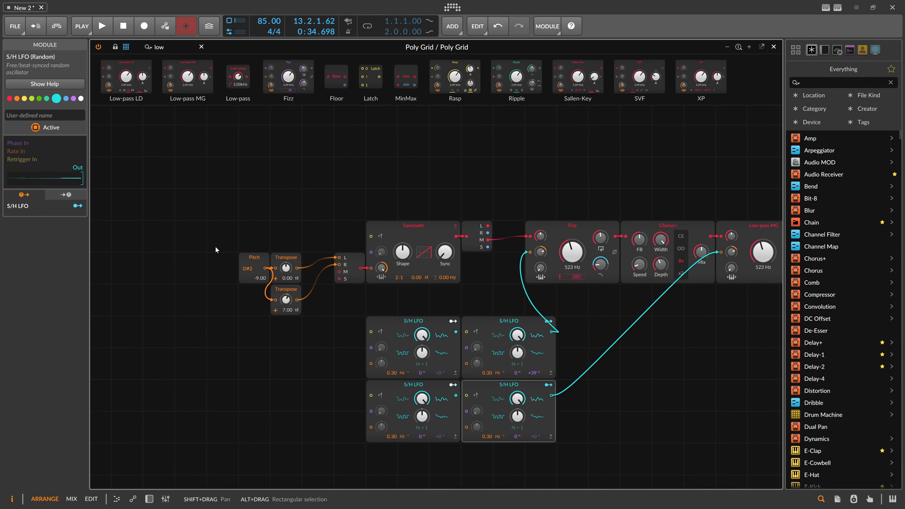
left_click_drag(208, 244, 276, 314)
left_click_drag(283, 257, 269, 214)
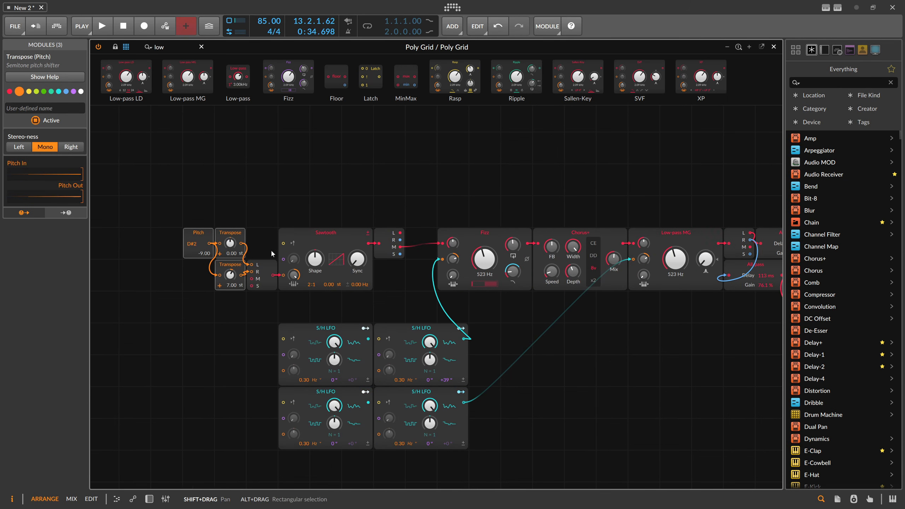
left_click(263, 270)
Move the four S/H LFOs up directly beneath the Sawtooth row
left_click_drag(398, 297, 301, 294)
left_click_drag(415, 426, 230, 293)
left_click_drag(338, 203, 275, 190)
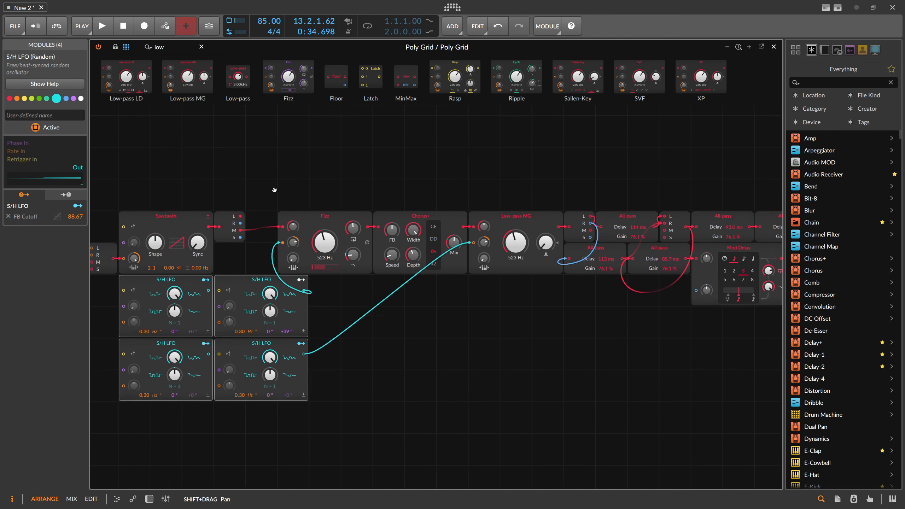
Pack the All-pass, Mod Delay, Blend and Amplify modules beneath the Fizz, Chorus+ and Low-pass MG row, with Audio Out under Blend
scroll(284, 197, "down", 2)
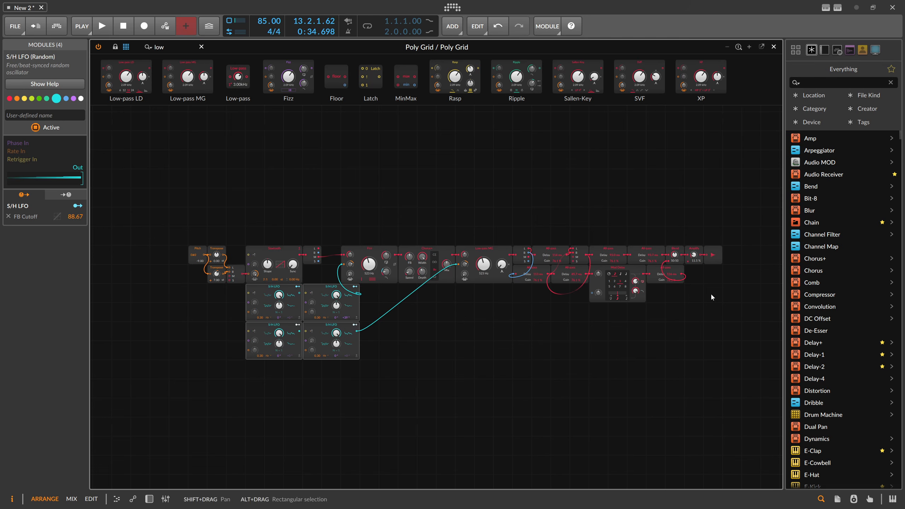
left_click_drag(718, 302, 519, 246)
left_click_drag(581, 259, 388, 327)
left_click(598, 274)
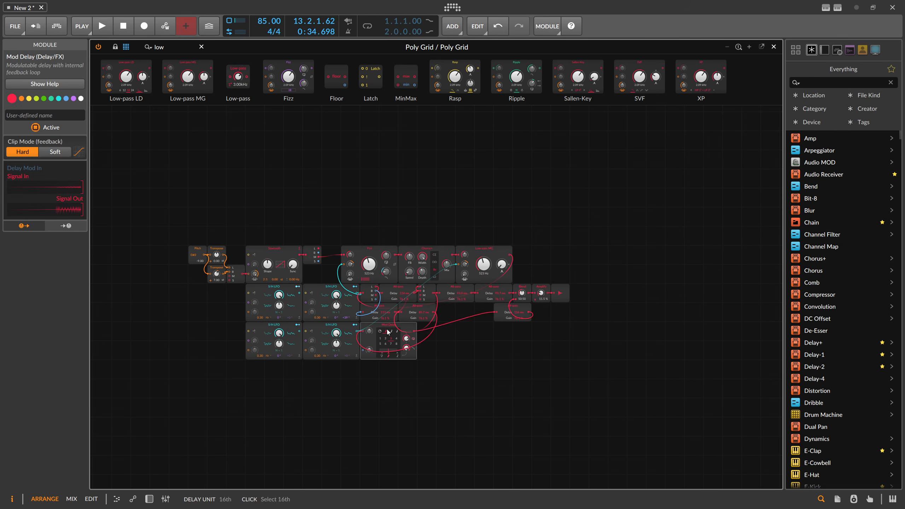
left_click_drag(501, 314, 443, 315)
left_click_drag(595, 299, 485, 326)
left_click(541, 297)
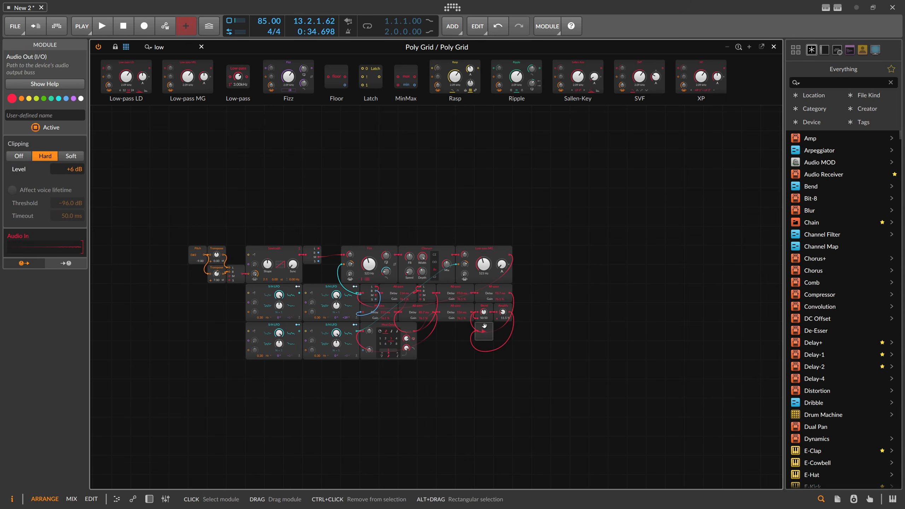
Move the Audio Out module to the grid cell diagonally below and to the right of Amplify
left_click_drag(398, 225, 455, 230)
scroll(443, 254, "up", 5)
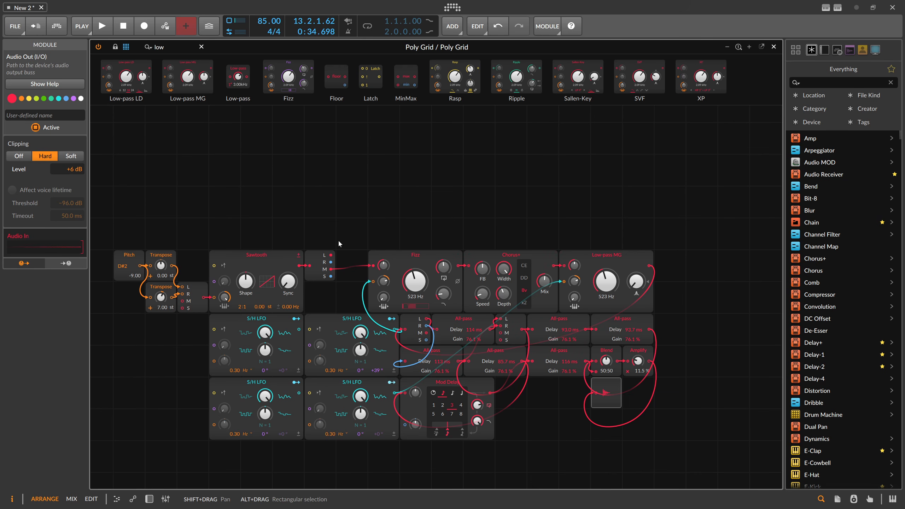
scroll(341, 237, "down", 2)
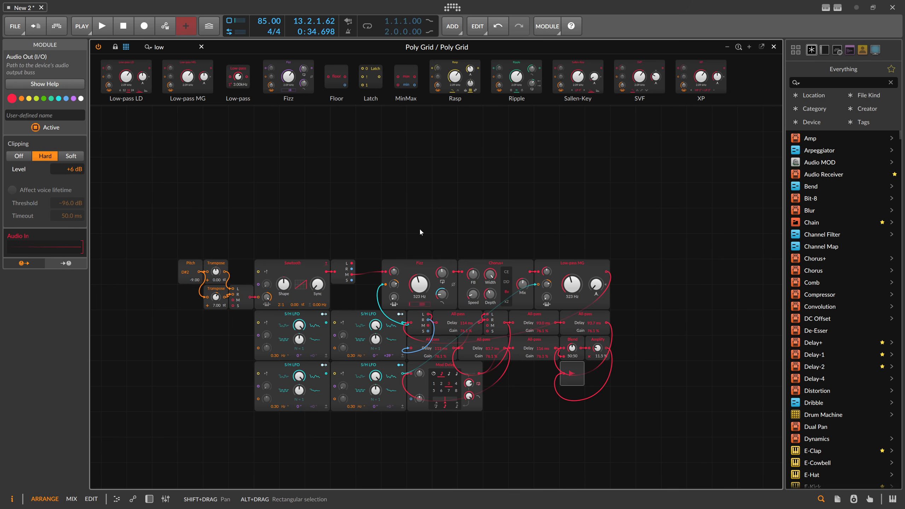
left_click_drag(442, 224, 399, 192)
left_click(398, 186)
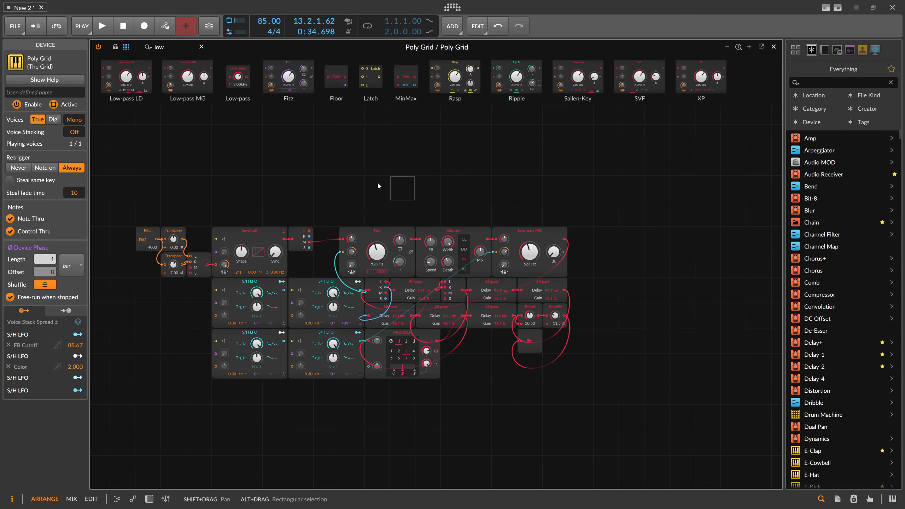
left_click_drag(530, 341, 580, 341)
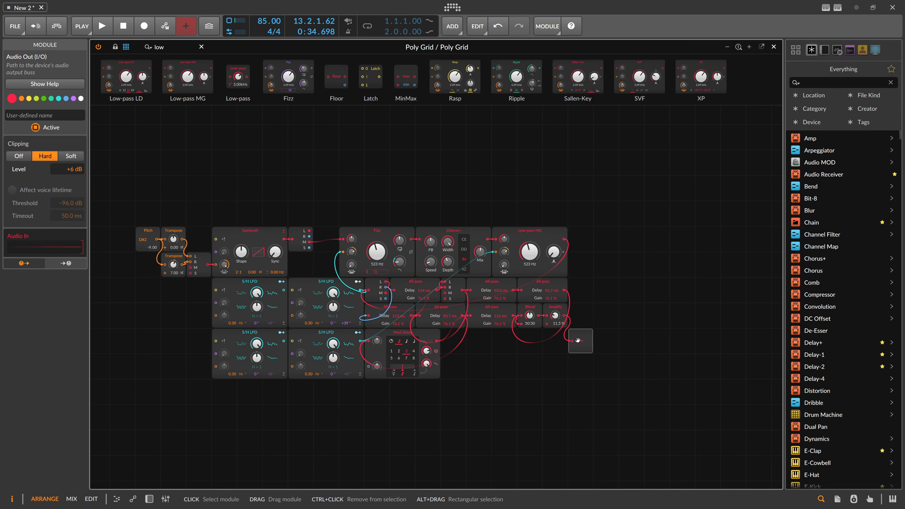
left_click_drag(456, 211, 482, 237)
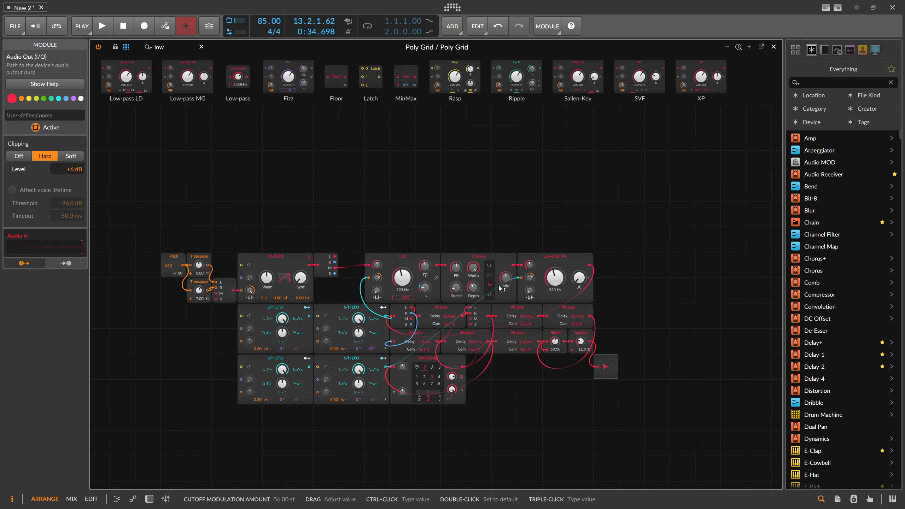
Open the device panel and insert ValhallaSupermassive into the Poly Grid's FX chain
left_click(149, 499)
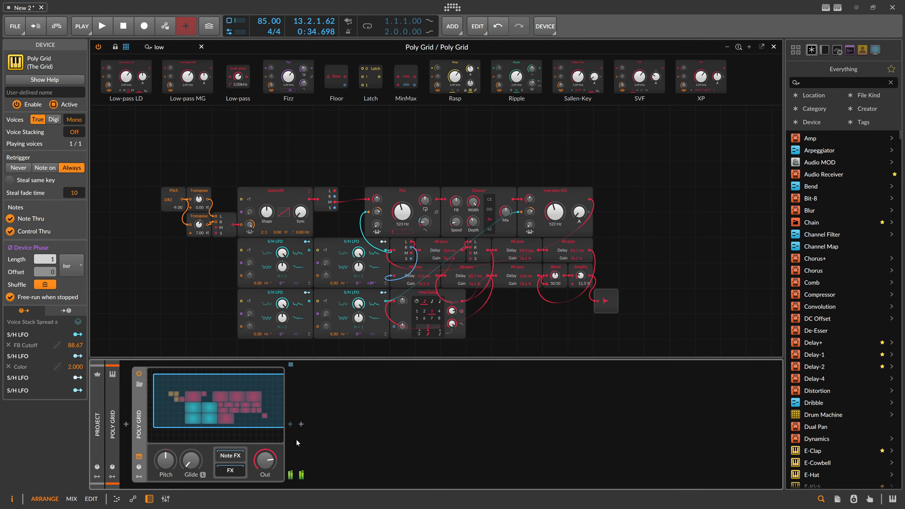
left_click(292, 428)
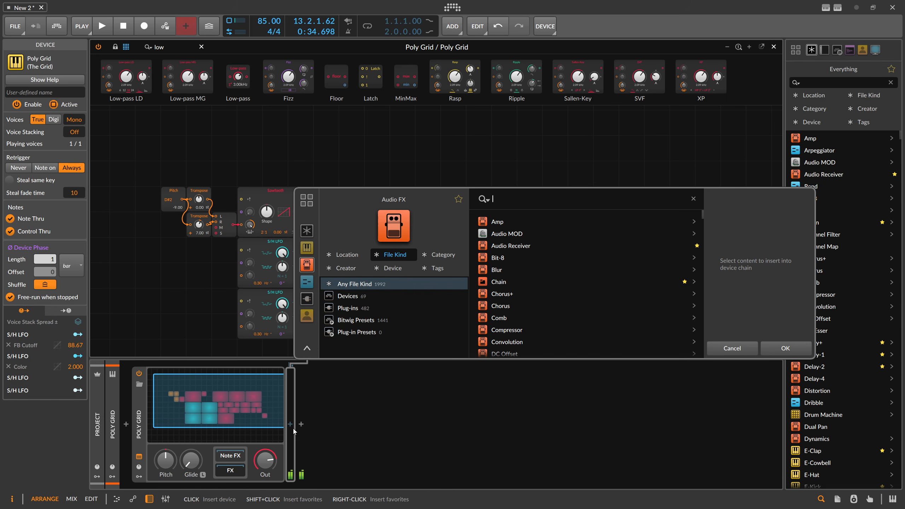
type("valhall")
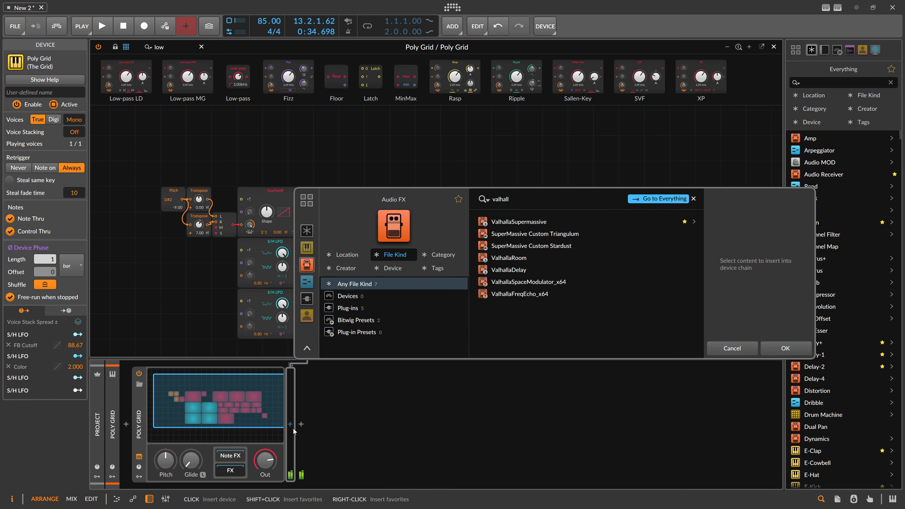
key("Return")
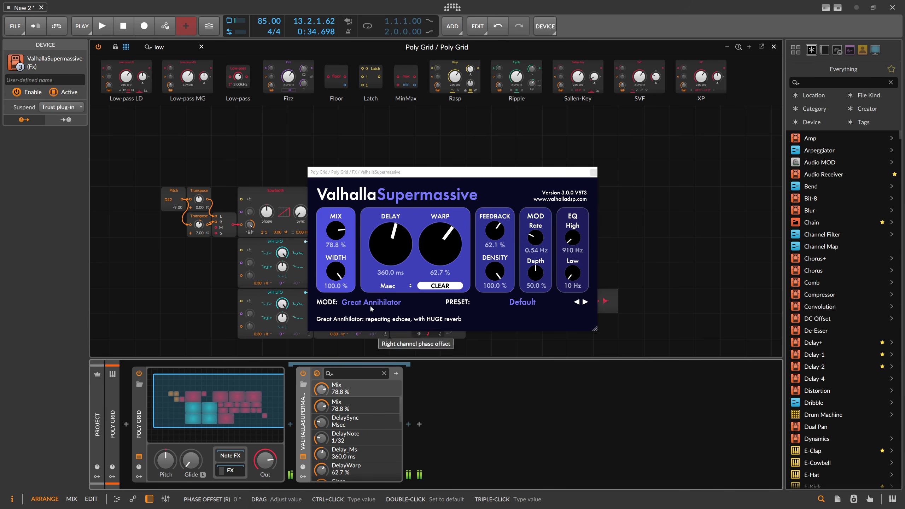
Set ValhallaSupermassive's mode to Virgo and its delay sync to Triplet
left_click(371, 302)
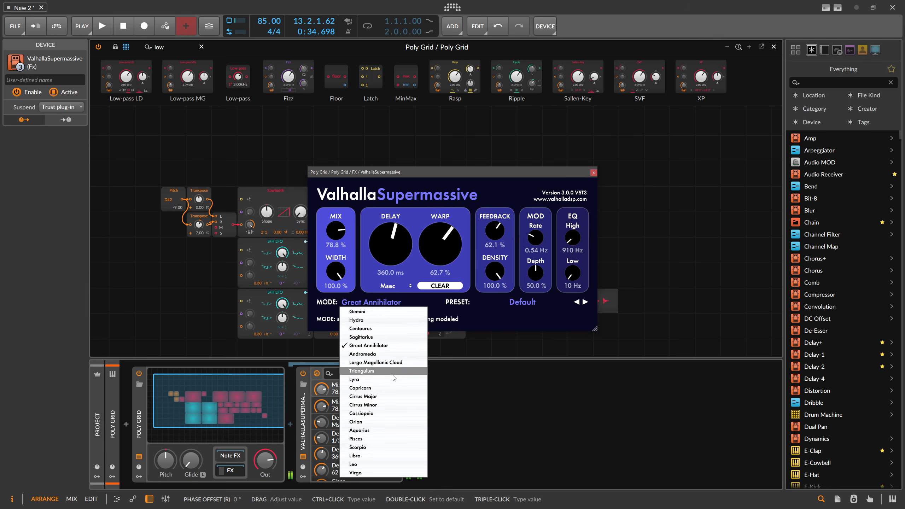
left_click(362, 473)
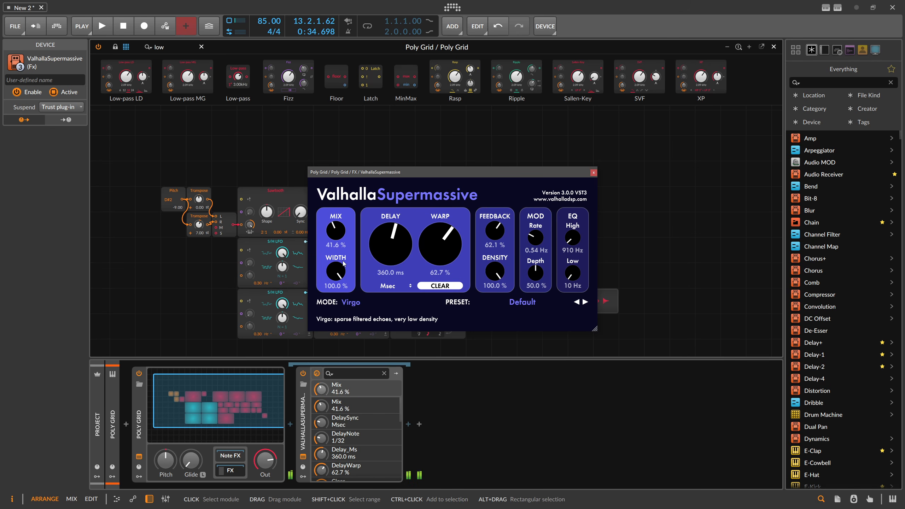
left_click(389, 286)
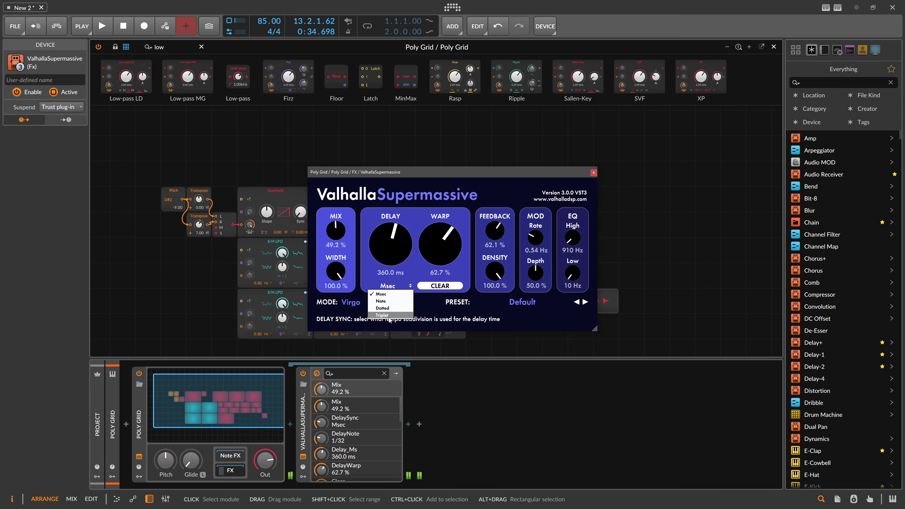
left_click(383, 301)
left_click(390, 285)
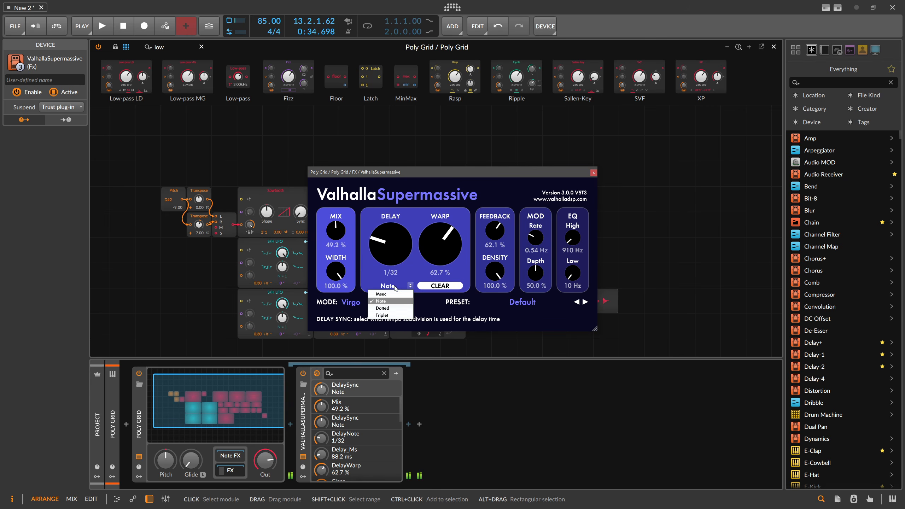
left_click(399, 316)
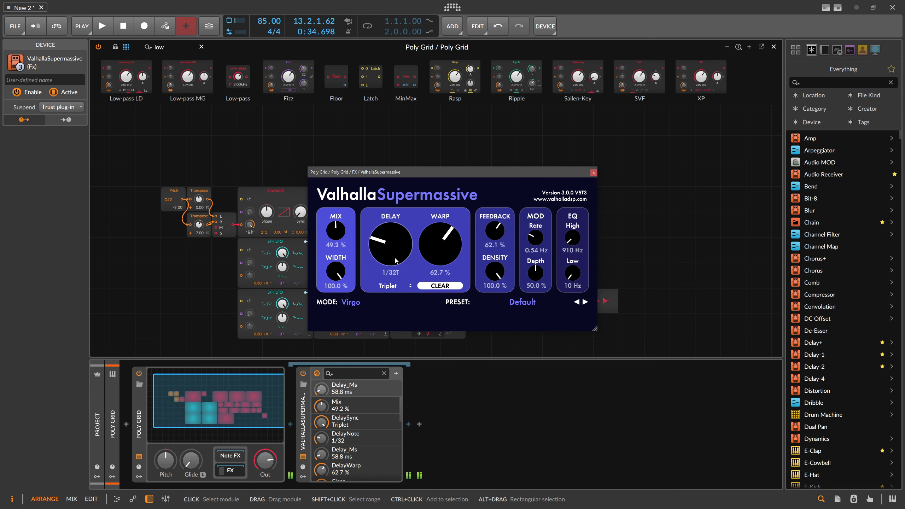
Set the reverb's delay to 1/4T, warp 100 %, feedback 85.3 %, EQ High 1630 Hz and mix 36.8 %, and close the plug-in window
left_click_drag(402, 246, 441, 214)
left_click_drag(496, 230, 502, 204)
left_click_drag(573, 238, 574, 233)
left_click_drag(337, 229, 339, 239)
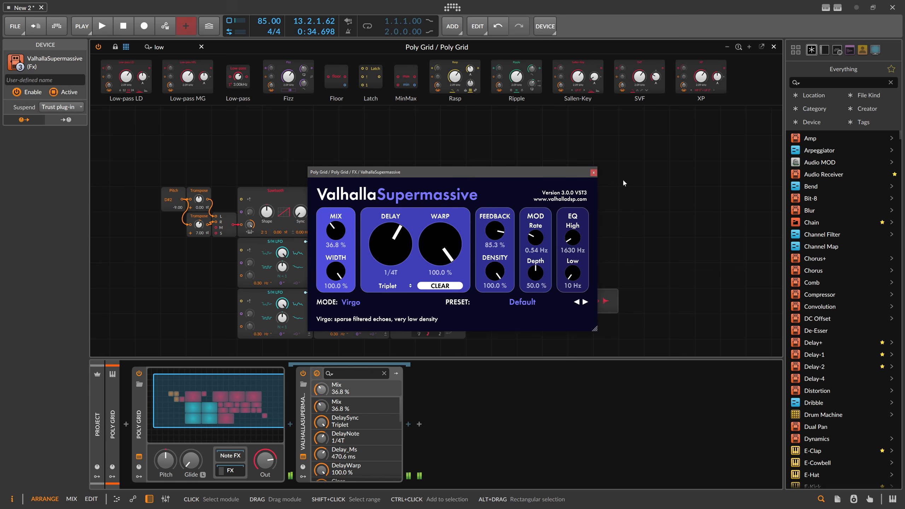
left_click(594, 172)
Move Audio Out directly beneath the Amplify module and set Amplify to 8.91 %
left_click_drag(456, 157, 502, 143)
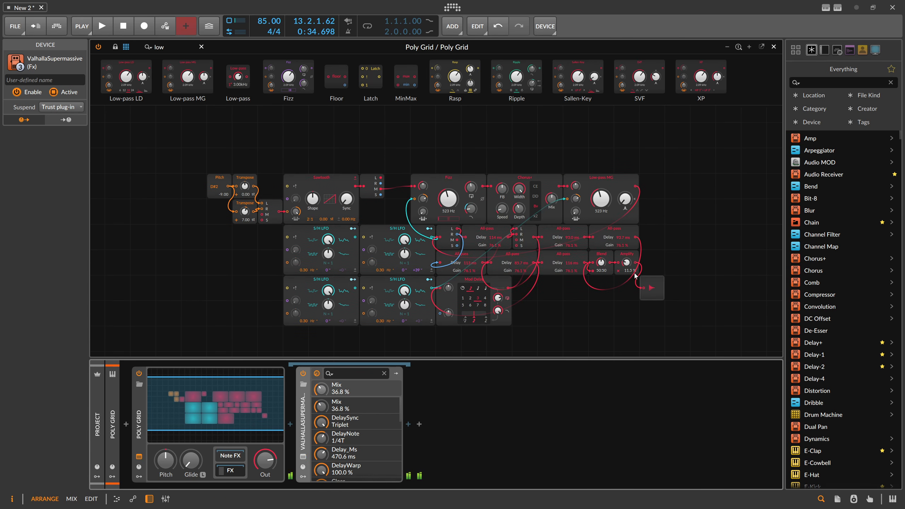
left_click_drag(649, 288, 623, 288)
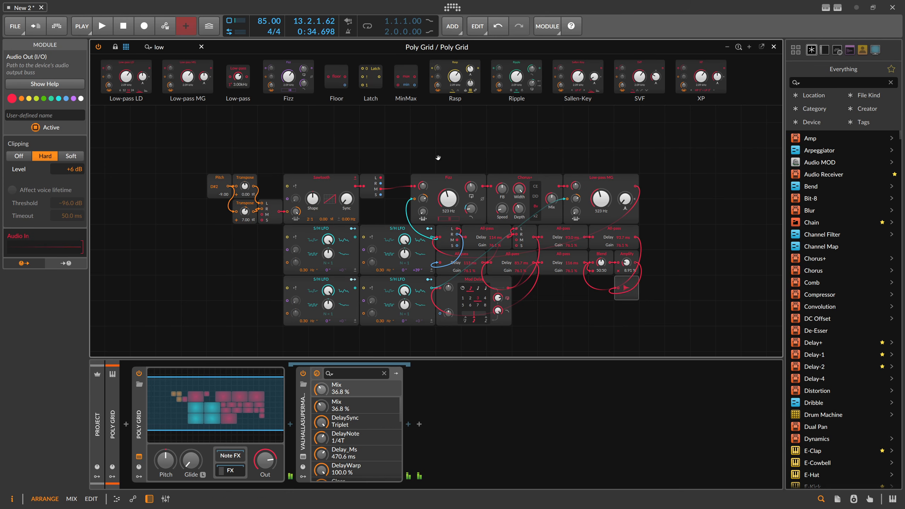
left_click_drag(438, 157, 389, 178)
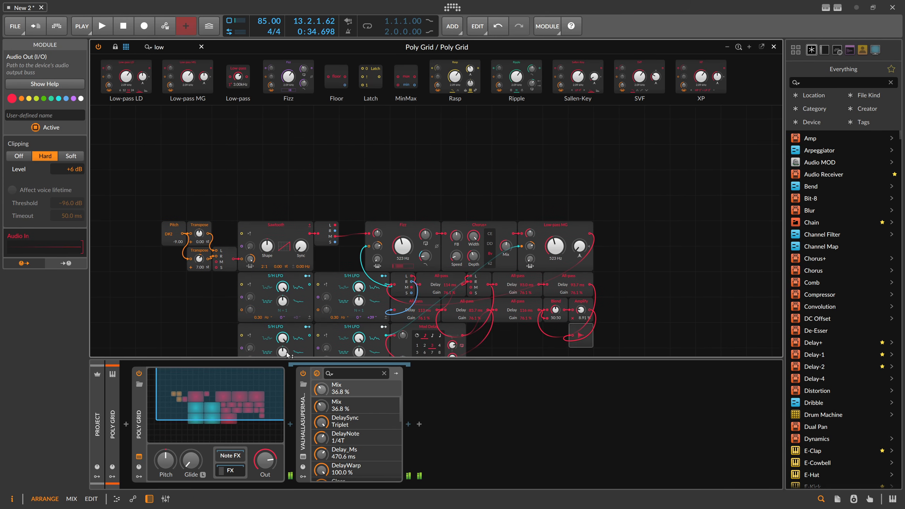
Clear the module search and place another S/H LFO beneath the Pitch and Transpose modules
mouse_move(253, 378)
left_mouse_down()
mouse_move(246, 393)
mouse_move(251, 388)
left_mouse_up()
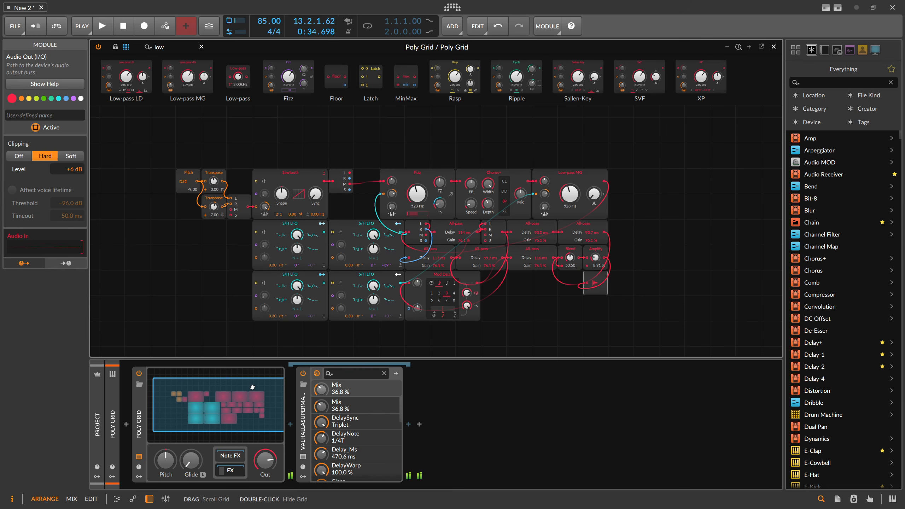
left_click_drag(234, 263, 322, 301)
left_click(126, 47)
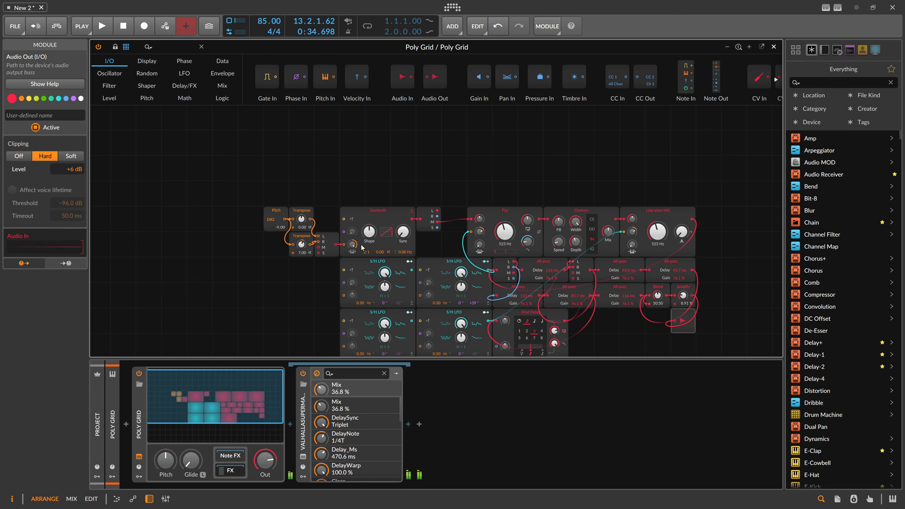
left_click_drag(378, 256, 377, 254)
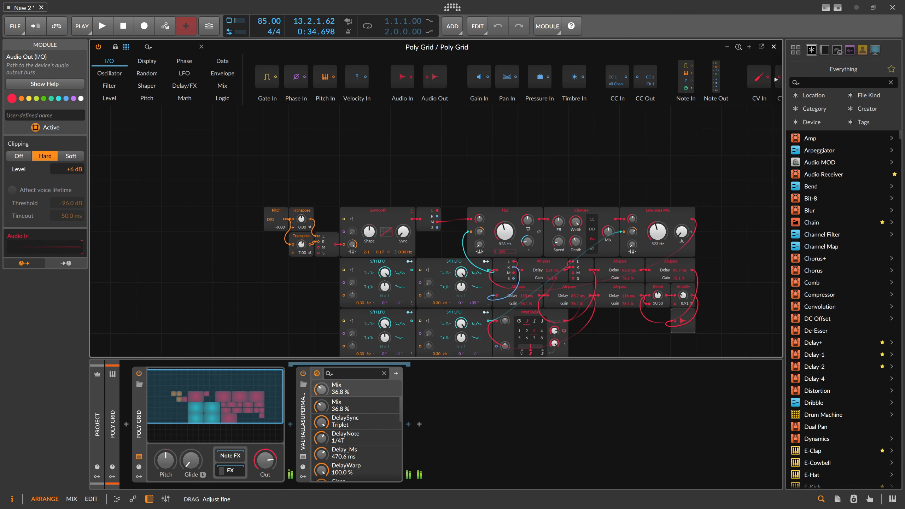
left_click_drag(381, 253, 306, 266)
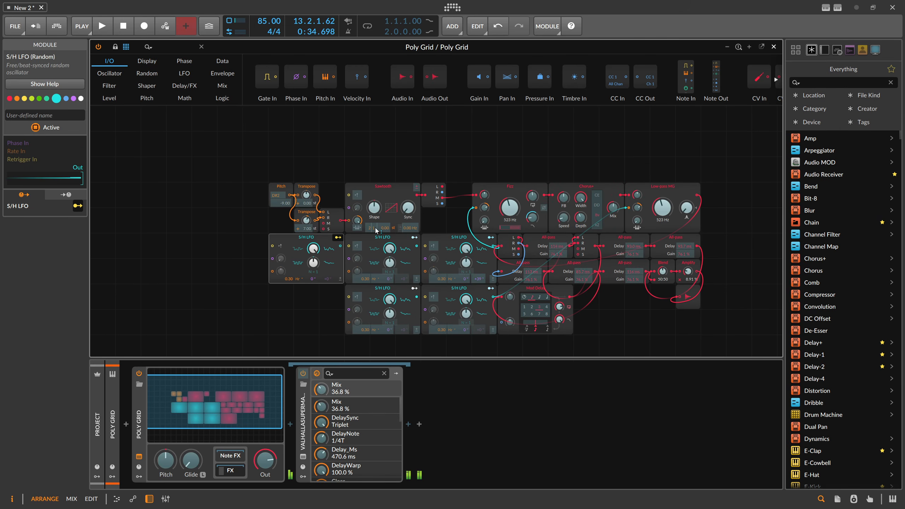
Modulate the Sawtooth's pitch by 0.200 with the new S/H LFO and set that LFO's rate to 0.93 Hz
left_click(338, 237)
left_click_drag(385, 227, 385, 230)
left_click_drag(289, 279, 289, 271)
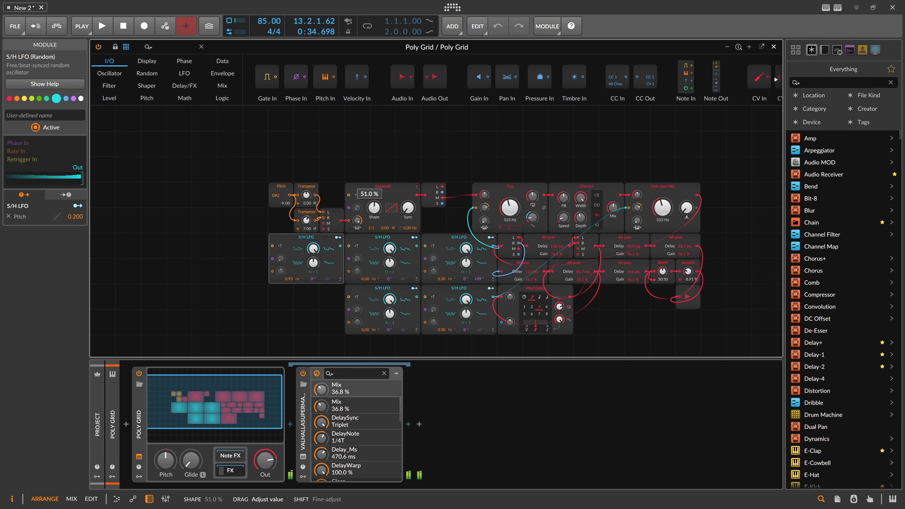
left_click_drag(376, 217, 376, 215)
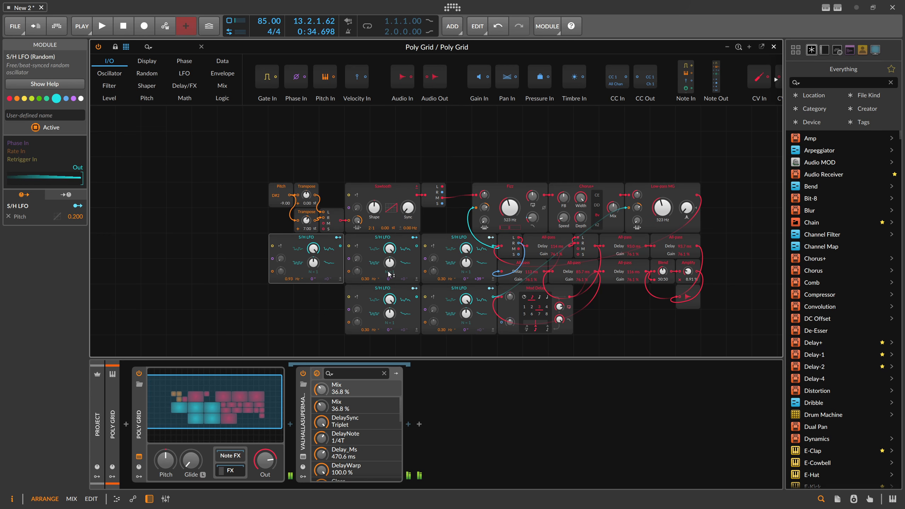
Give the other S/H LFOs differing rates: upper middle 0.88 Hz, upper right 0.48 Hz and lower left 0.83 Hz
left_click_drag(389, 274, 390, 257)
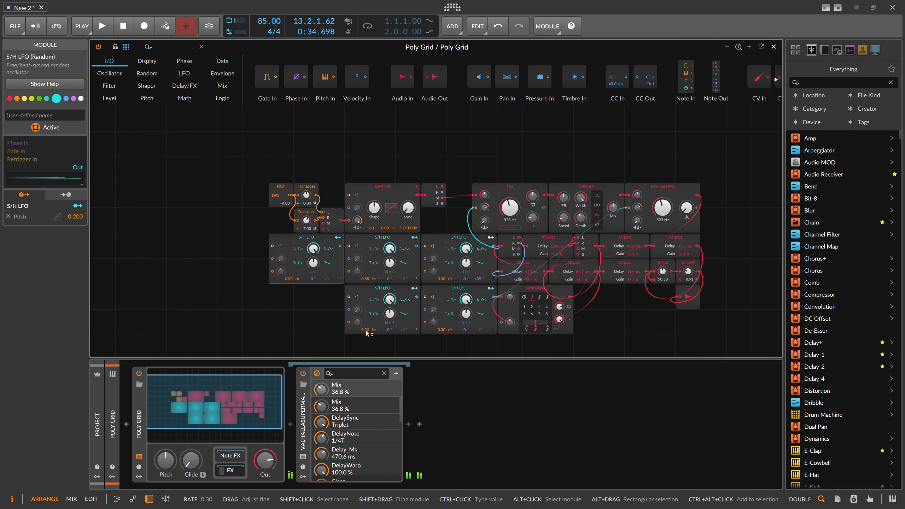
left_click_drag(367, 332, 367, 307)
left_click_drag(442, 330, 442, 327)
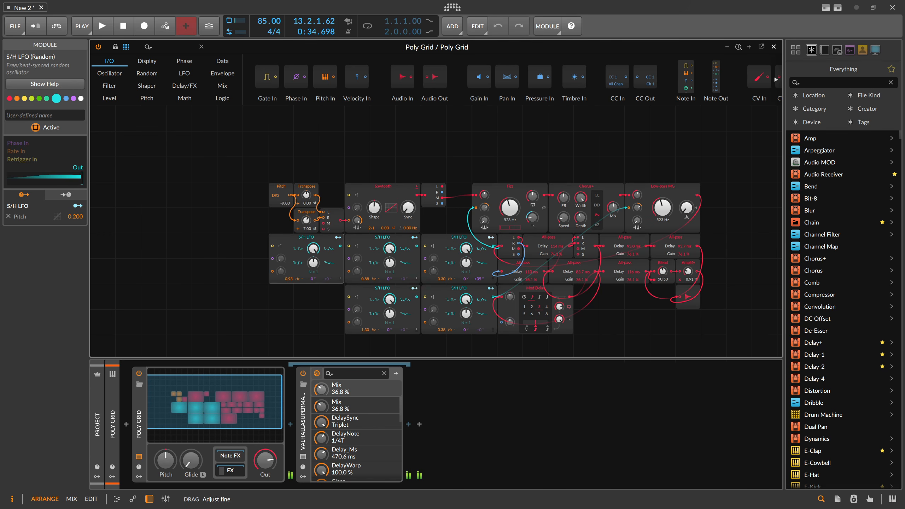
left_click_drag(366, 329, 366, 338)
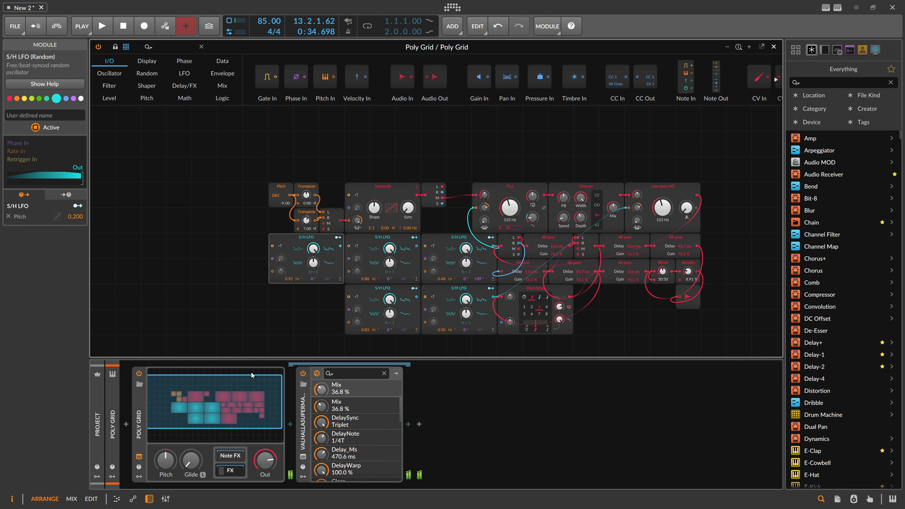
Search the modules for "wave" and place a Wavetable oscillator in the empty space above the patch
left_click_drag(242, 387, 254, 369)
left_click(297, 203)
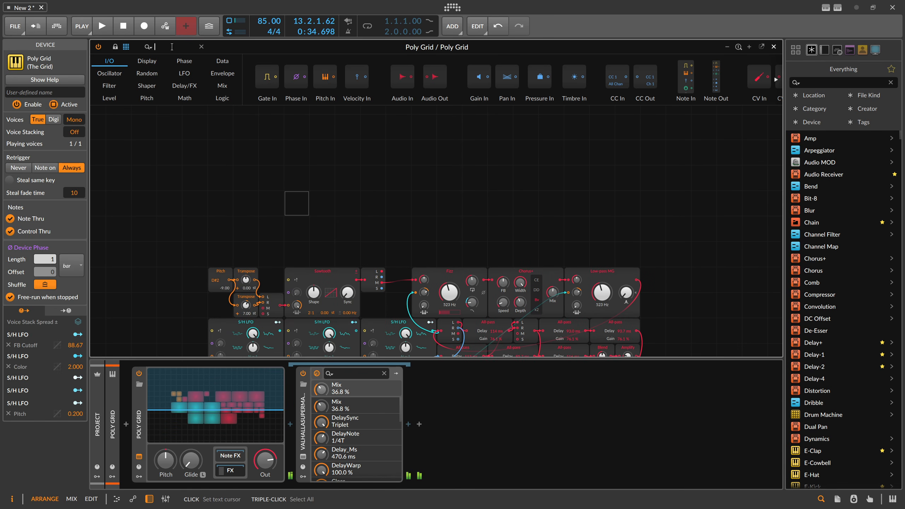
type("wave")
left_click_drag(233, 77, 353, 153)
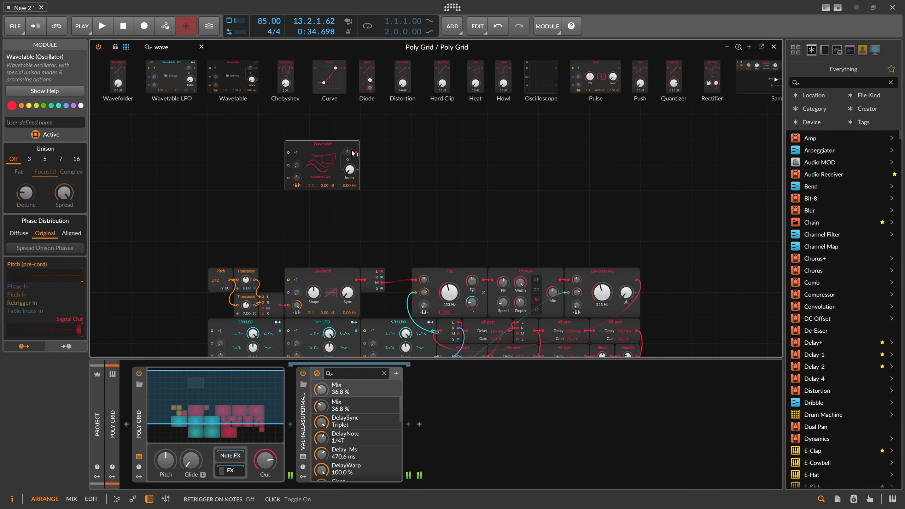
Place a Value module in the space left of the Wavetable oscillator, set up as a bipolar value named Notes
scroll(353, 153, "up", 5)
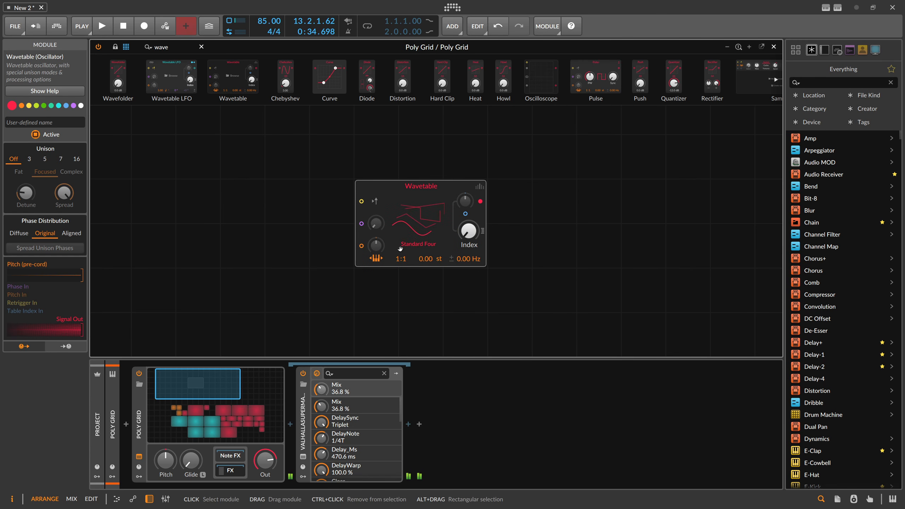
left_click(366, 169)
type("v")
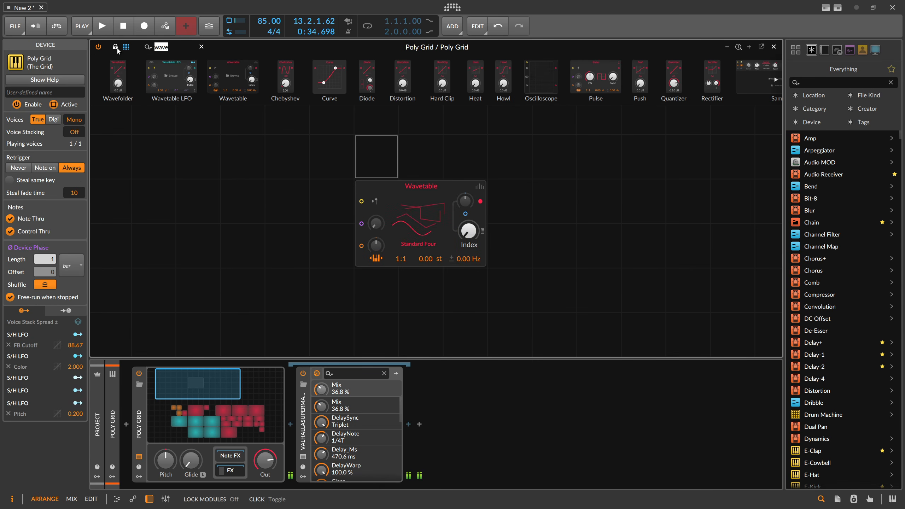
type("alue")
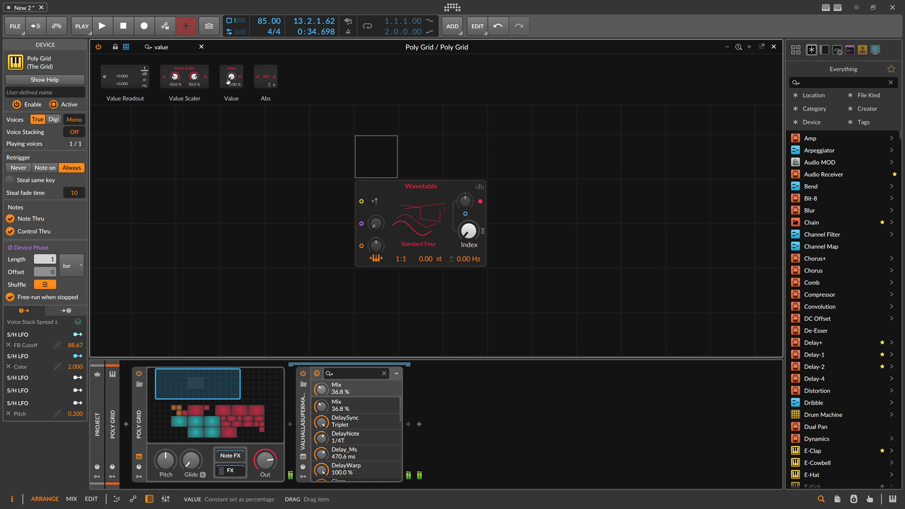
left_click_drag(231, 76, 245, 248)
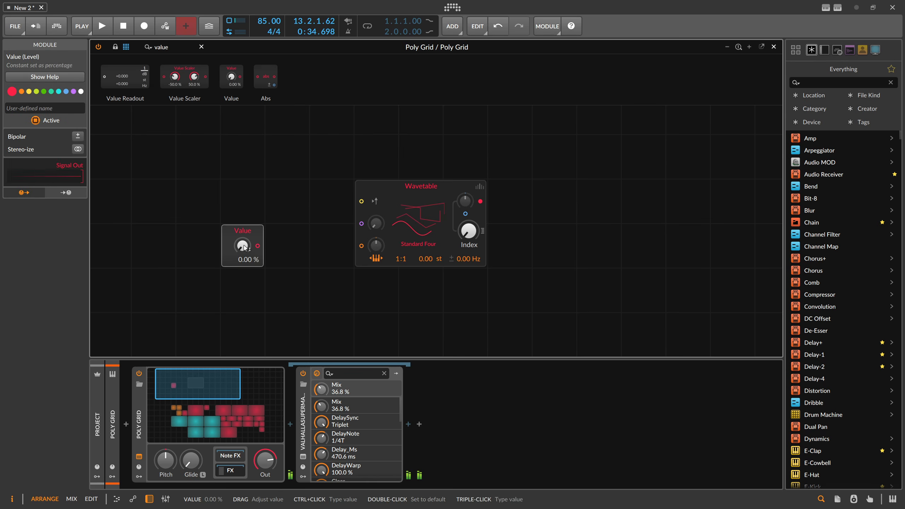
left_click(77, 137)
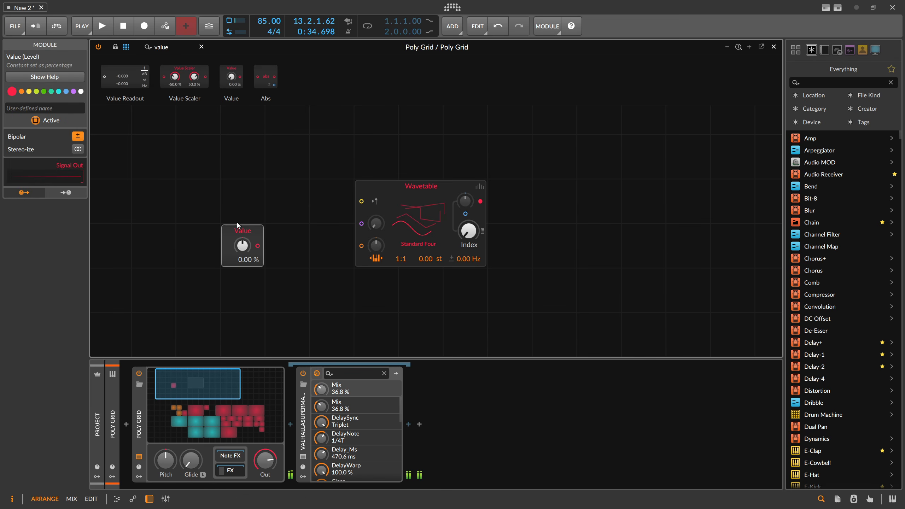
left_click(55, 109)
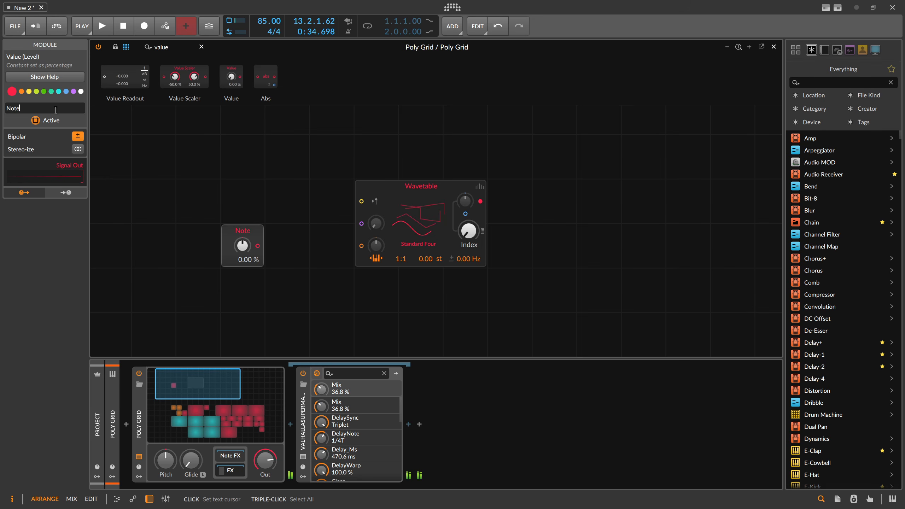
Add a Steps modulator to the Poly Grid device and set its timebase to 16th note
left_click(139, 477)
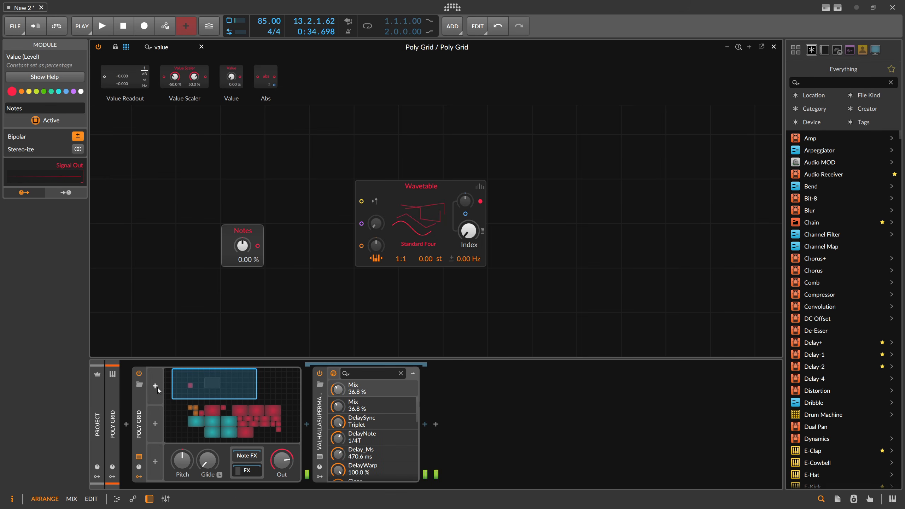
left_click(155, 386)
type("step")
key("Return")
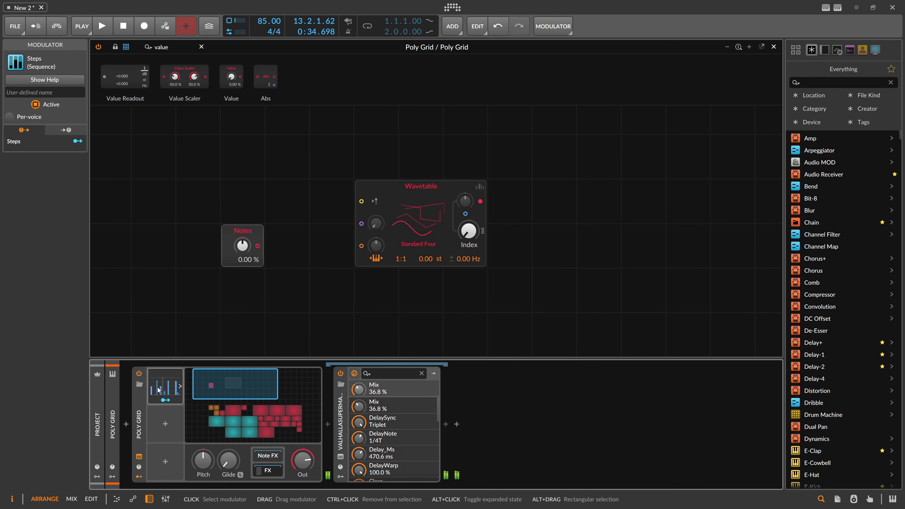
left_click(303, 471)
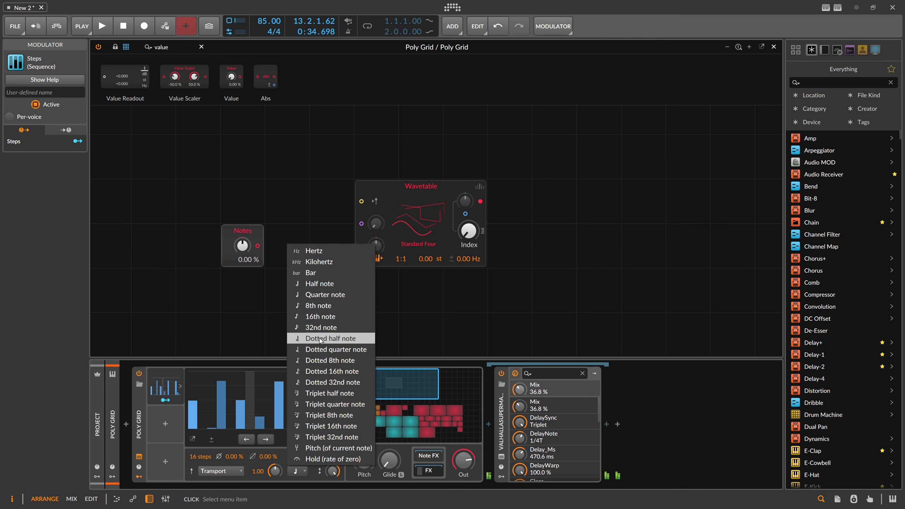
left_click(323, 336)
Start playback and give the Steps modulator a randomized bipolar pattern across its 16 steps
left_click(331, 441)
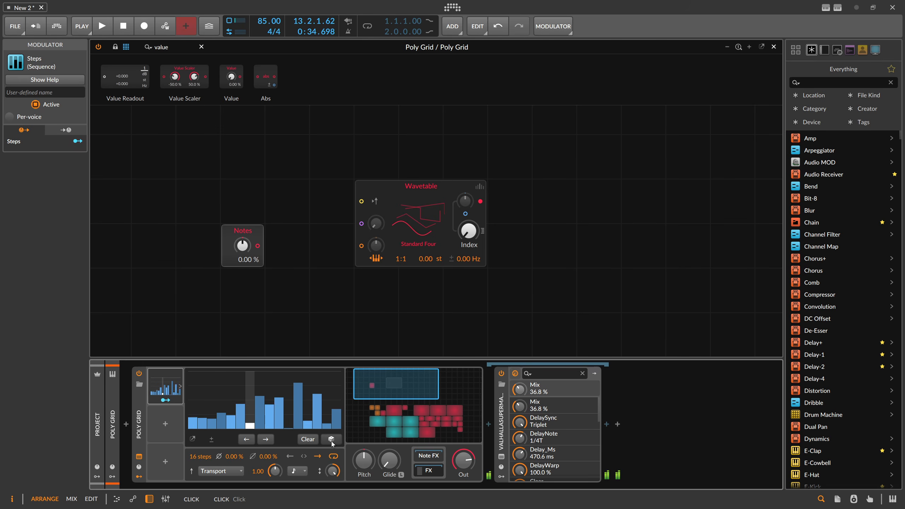
left_click(330, 442)
left_click(100, 32)
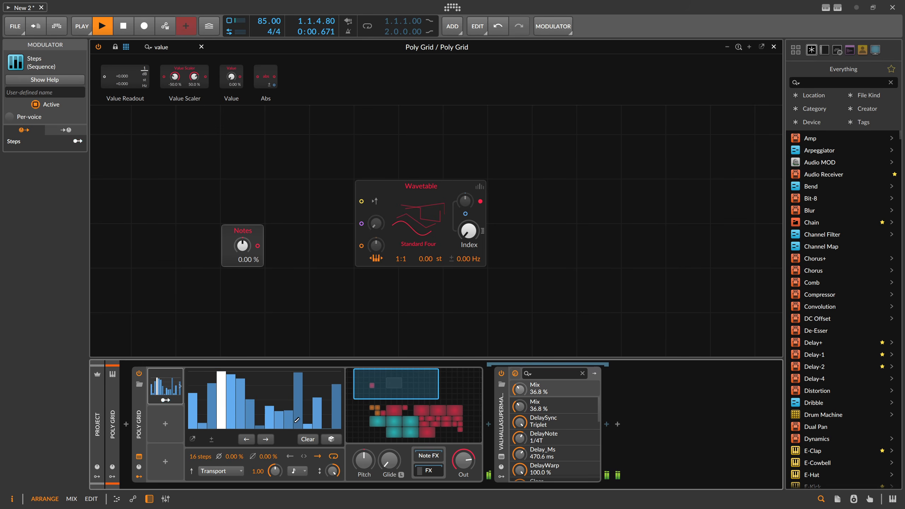
left_click(295, 472)
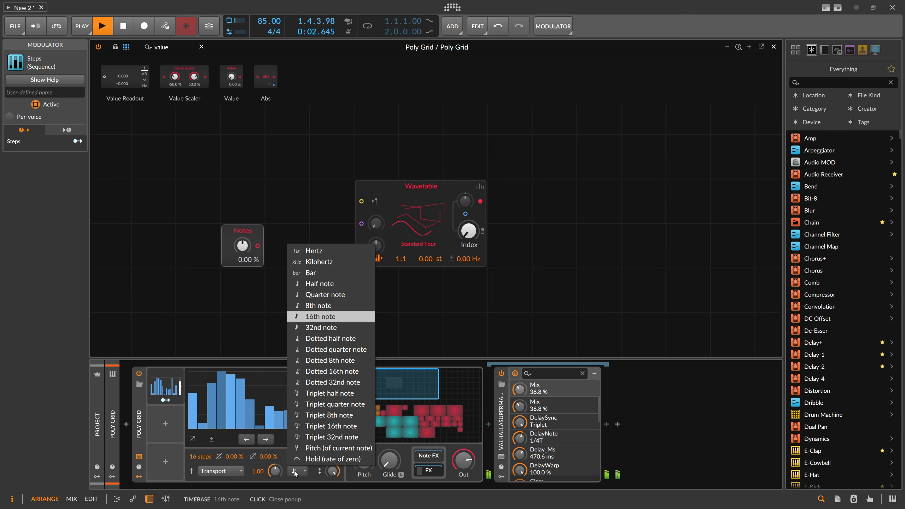
left_click(213, 435)
left_click_drag(193, 429, 203, 430)
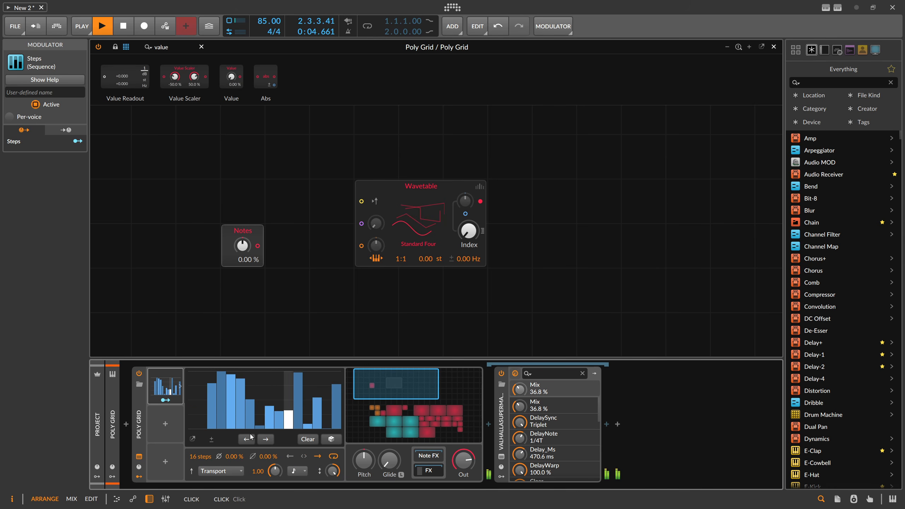
left_click(211, 439)
left_click(331, 439)
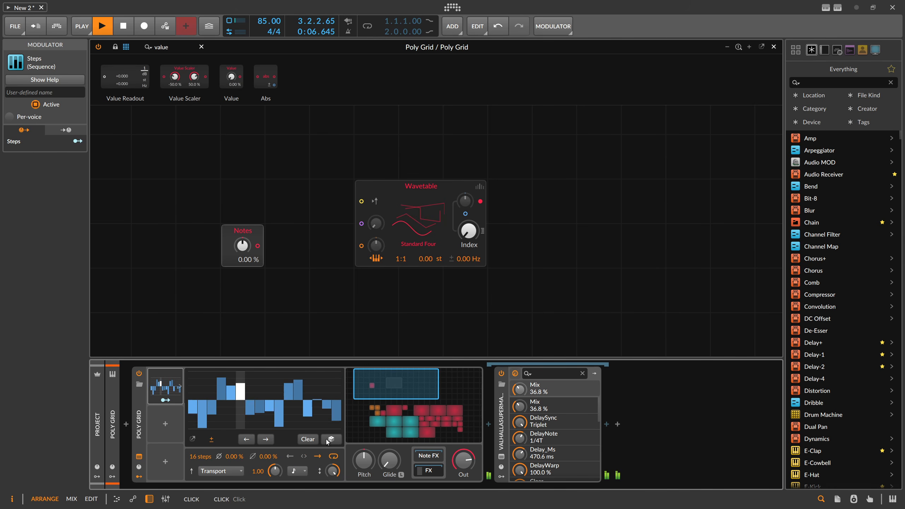
left_click(328, 441)
Map the Steps modulator to the Notes value with a modulation amount of 0.300
left_click(166, 400)
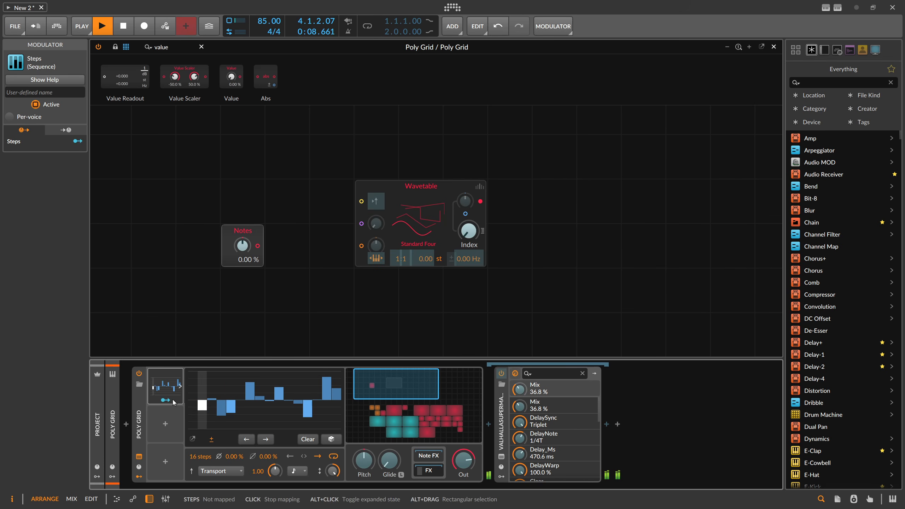
left_click_drag(243, 246, 242, 232)
left_click(166, 400)
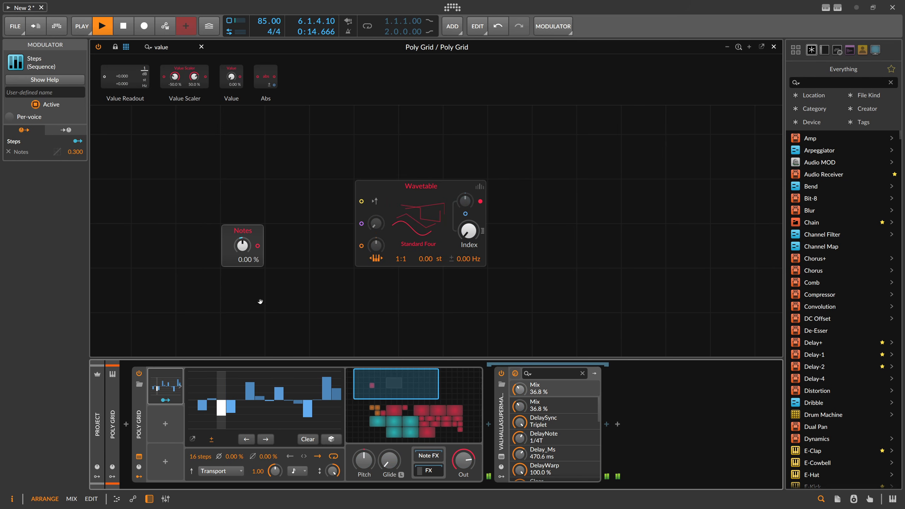
Insert a Pitch Quantize between Notes and the Wavetable's pitch input, with only the five black keys and F enabled
left_click_drag(261, 302, 334, 310)
left_click_drag(172, 48, 137, 48)
type("quan")
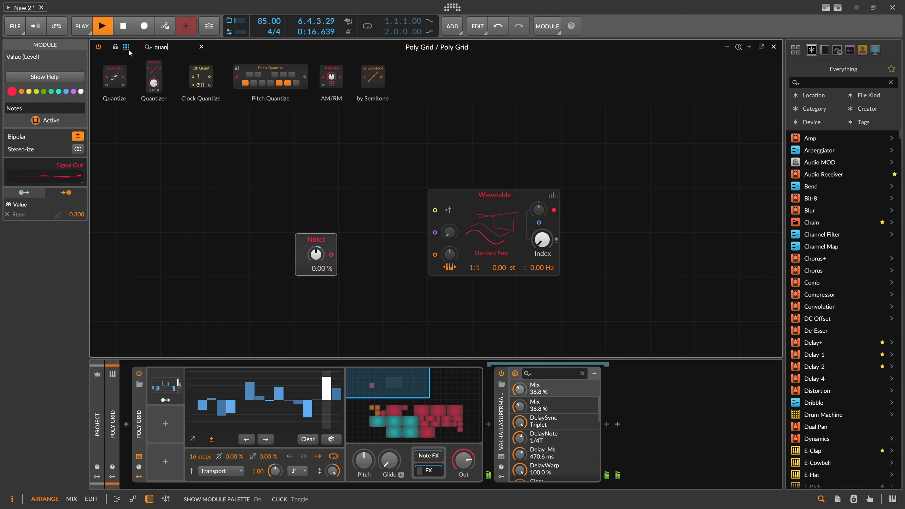
left_click_drag(271, 77, 335, 263)
left_click_drag(358, 204, 297, 187)
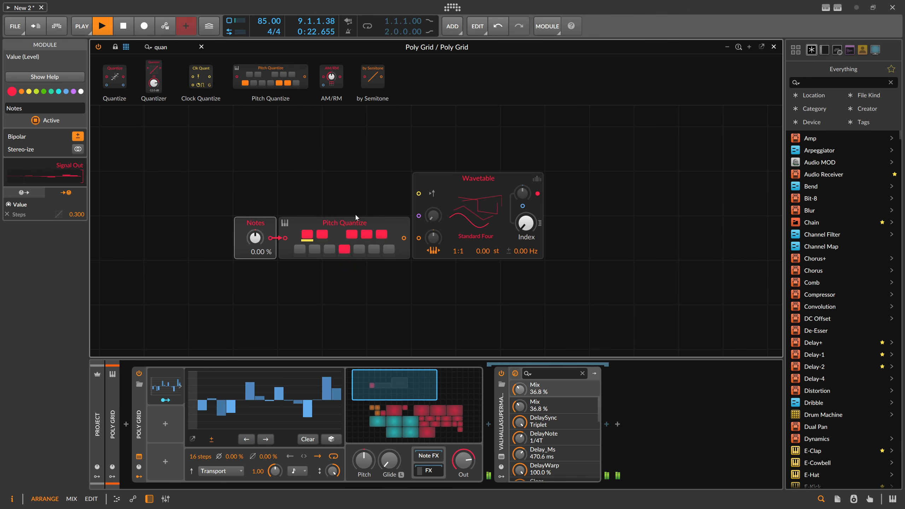
scroll(355, 247, "down", 4)
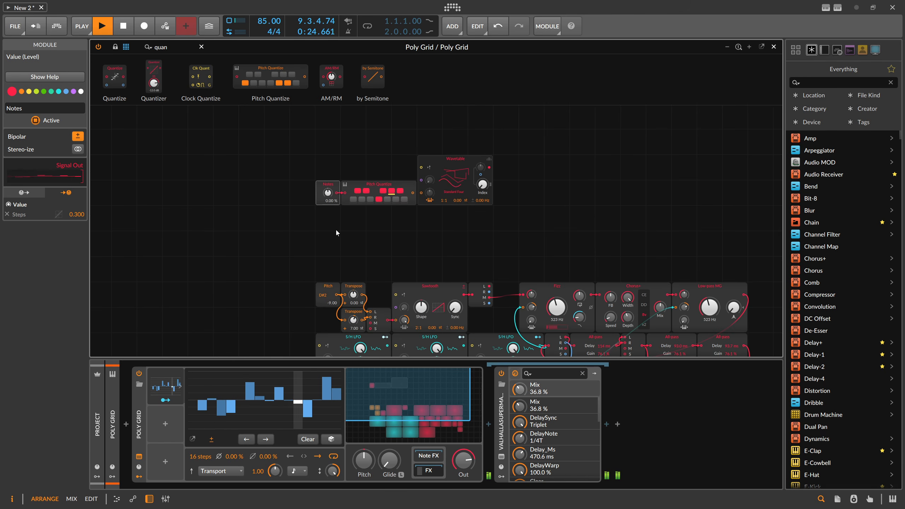
scroll(342, 214, "up", 3)
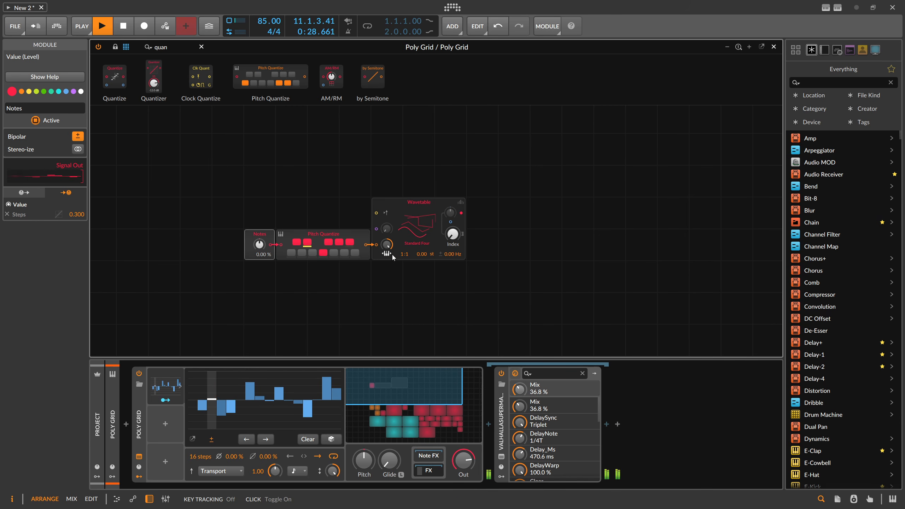
Move Notes away from the Pitch Quantize and insert a Sample / Hold module in the gap between them
left_click_drag(305, 214, 351, 210)
left_click_drag(310, 231, 282, 231)
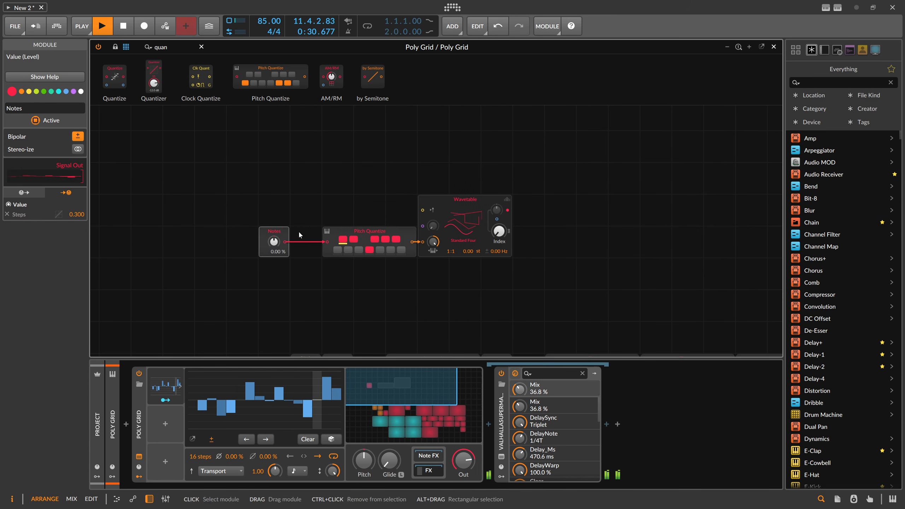
left_click_drag(172, 48, 122, 54)
type("sa")
left_click_drag(182, 76, 306, 242)
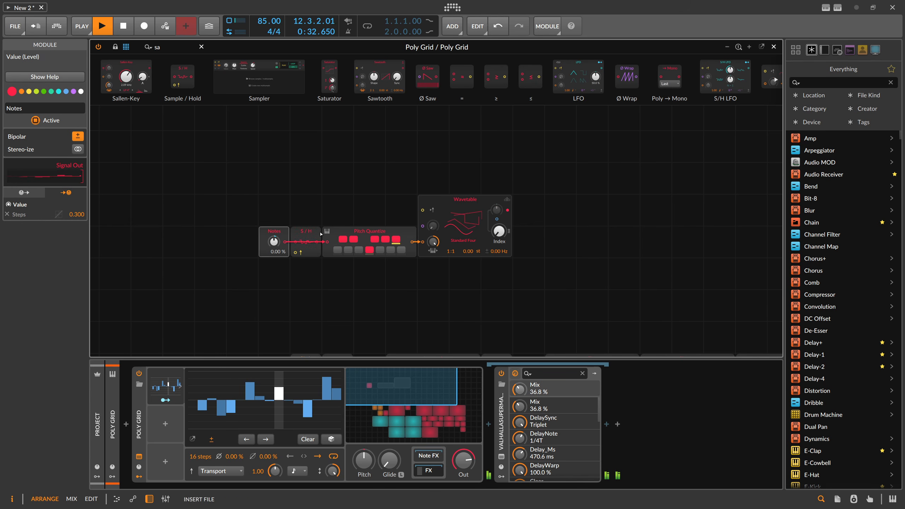
Place two stacked Triggers modules above Notes, with N = 3 on the upper one and N = 16 on the lower one
left_click(237, 162)
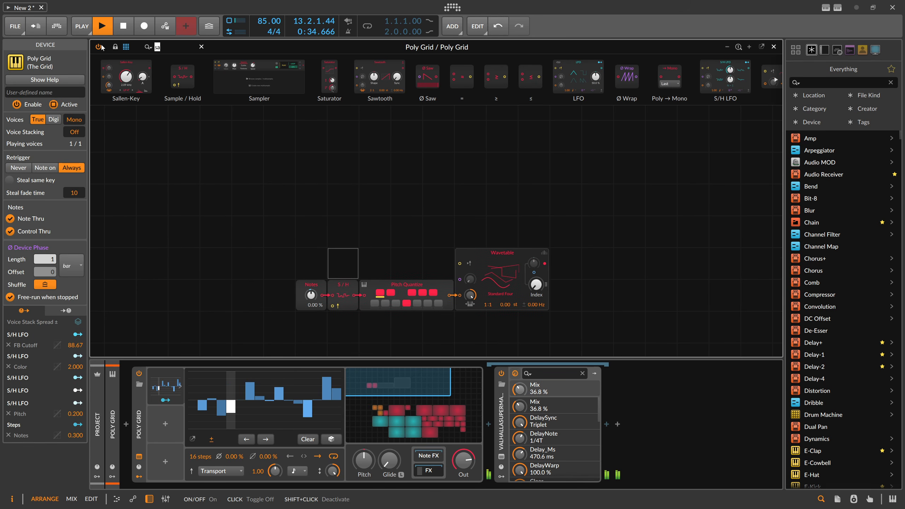
type("trigger")
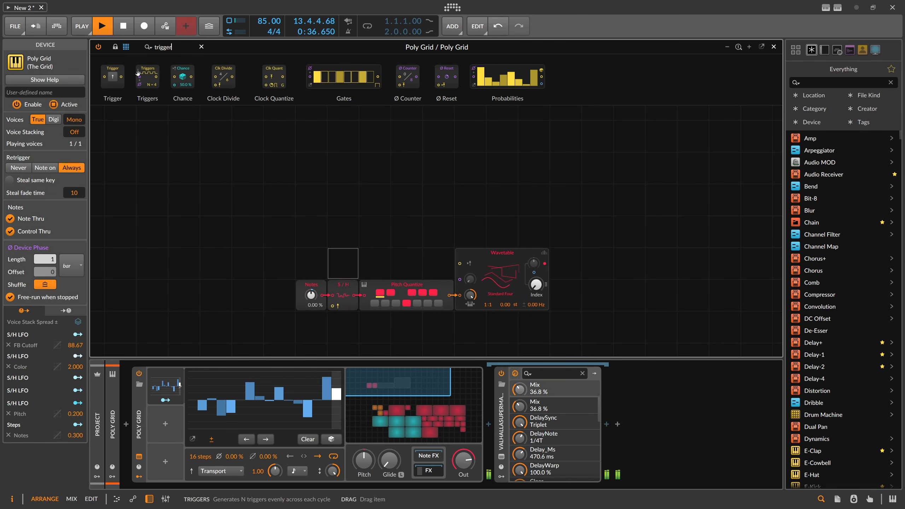
left_click_drag(138, 72, 321, 180)
key("ctrl+d")
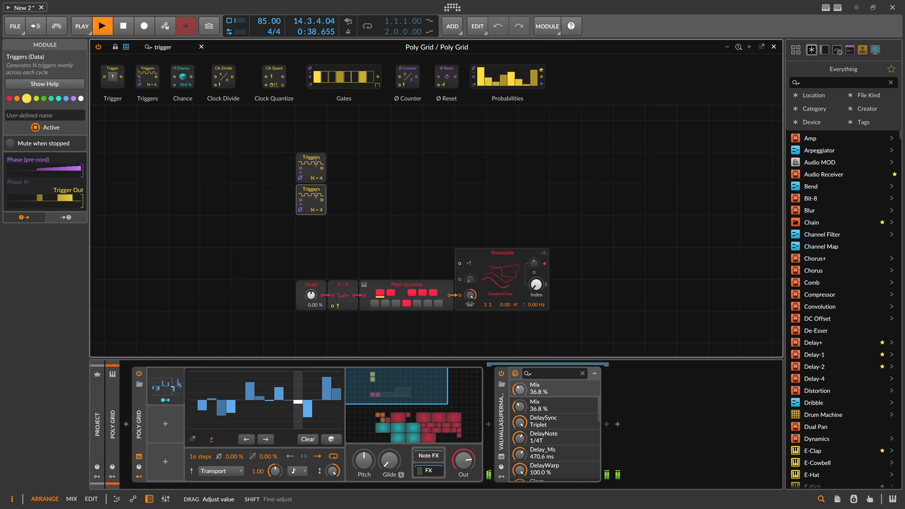
left_click_drag(317, 178, 317, 183)
Add a Clock Quantize with trigger output, fed by the upper Triggers as trigger and the lower Triggers as clock
left_click_drag(274, 76, 343, 168)
left_click_drag(322, 201, 333, 179)
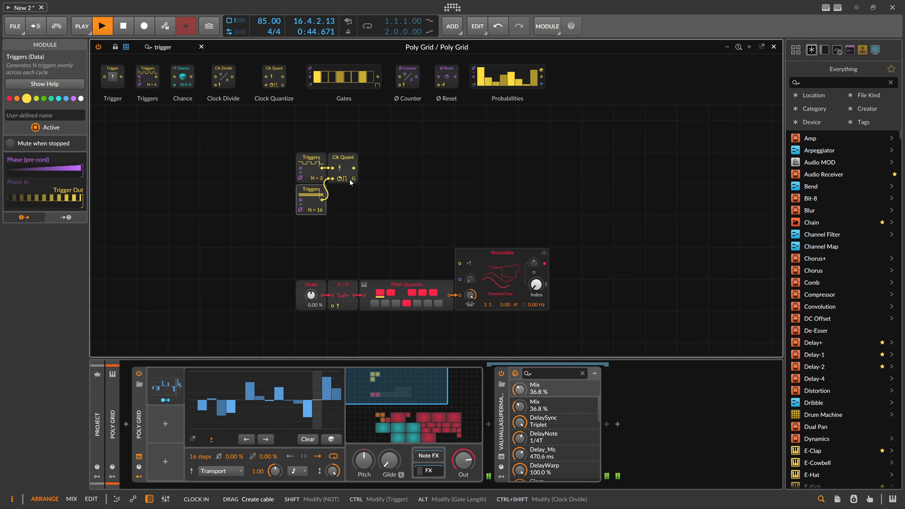
left_click_drag(375, 159, 317, 197)
Add a Chance module at 14.3 % after the Clock Quantize and wire its output to the Sample / Hold trigger input
left_click_drag(175, 49, 164, 49)
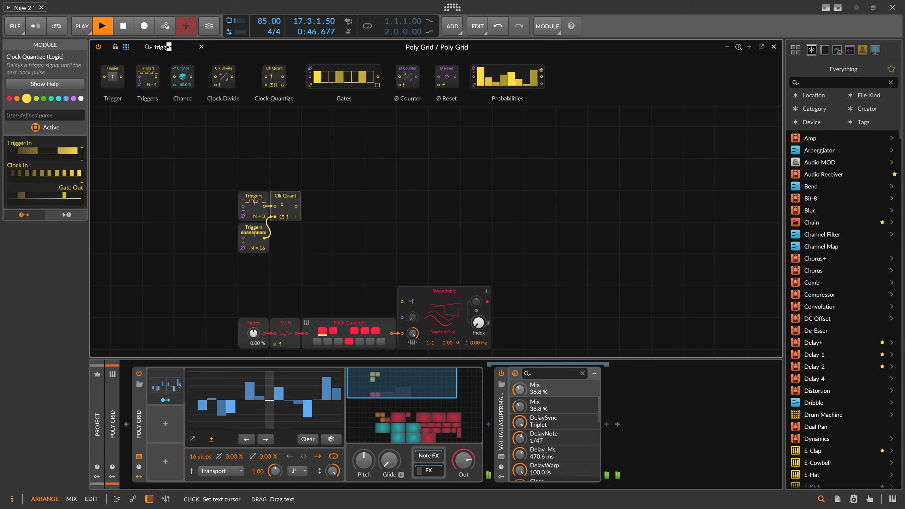
type("chance")
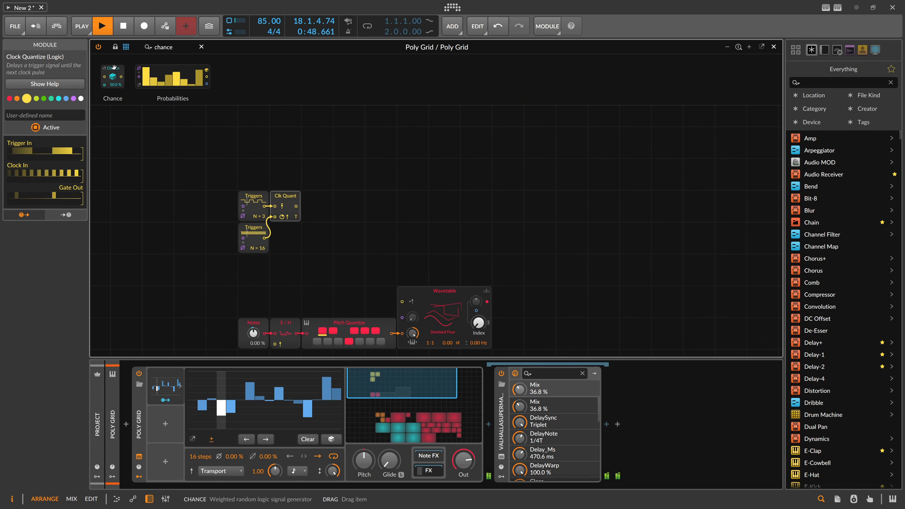
left_click_drag(113, 76, 317, 244)
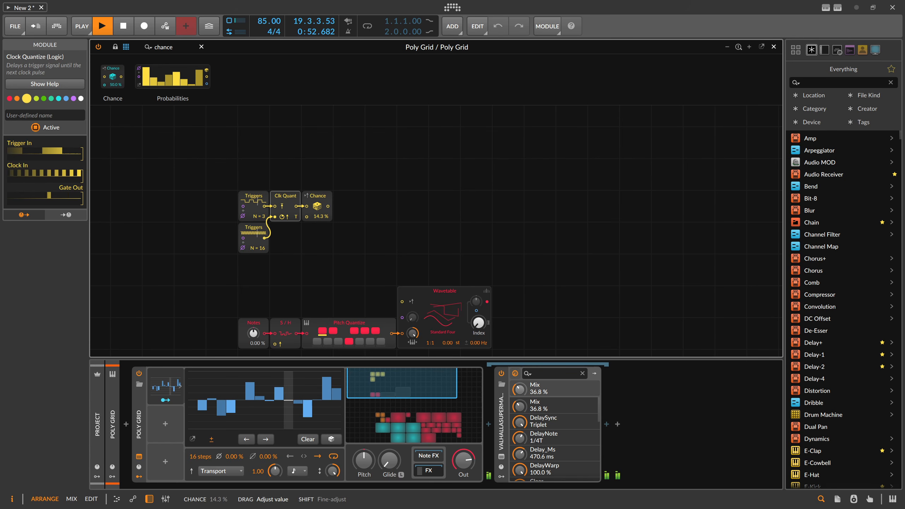
left_click_drag(298, 185, 319, 168)
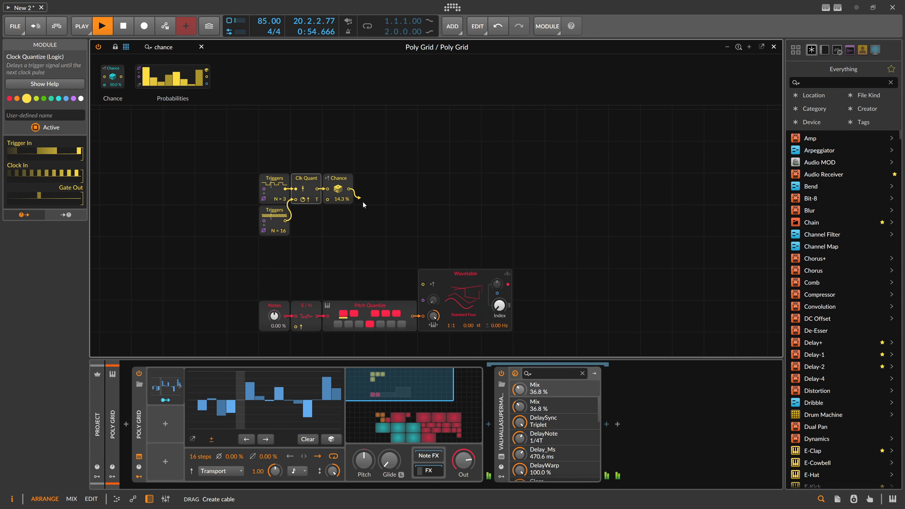
left_click_drag(363, 202, 295, 327)
Place an AD envelope directly after the Wavetable and connect the Chance output to the envelope's trigger input
left_click_drag(316, 283, 283, 286)
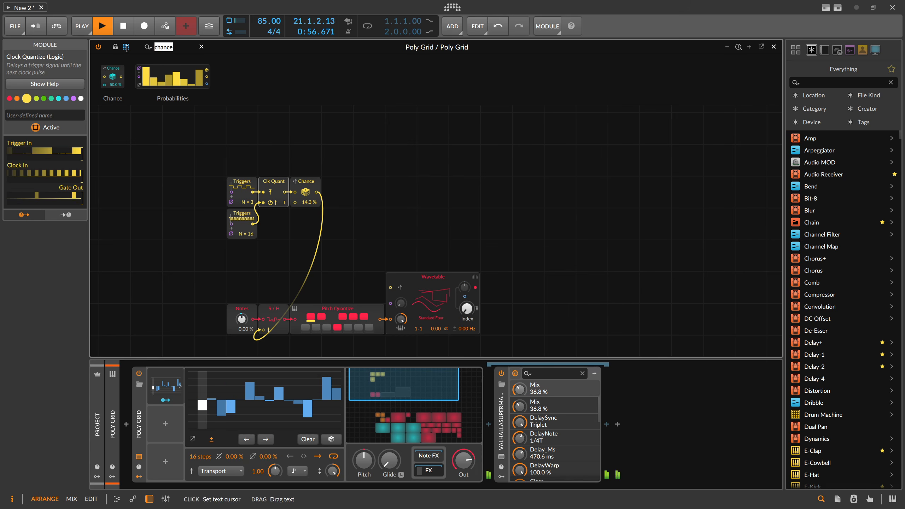
type("ad")
left_click_drag(425, 208, 514, 301)
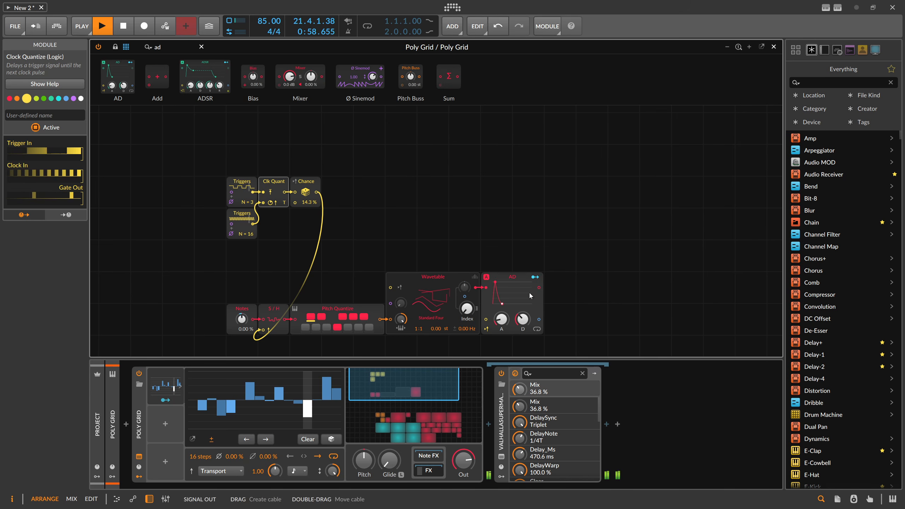
left_click_drag(316, 193, 487, 316)
left_click(487, 329)
Raise the Wavetable's Index and set its unison to 16 voices
left_click_drag(451, 254, 432, 219)
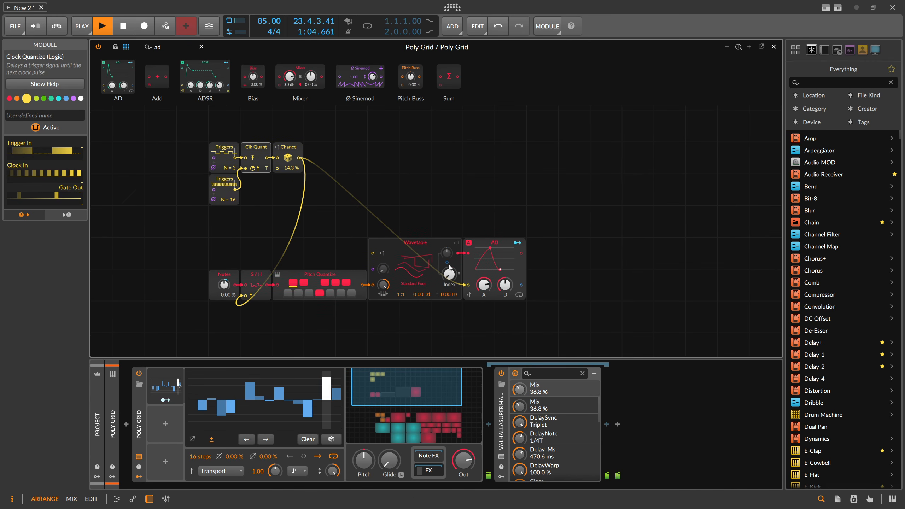
left_click_drag(450, 274, 452, 248)
left_click(458, 243)
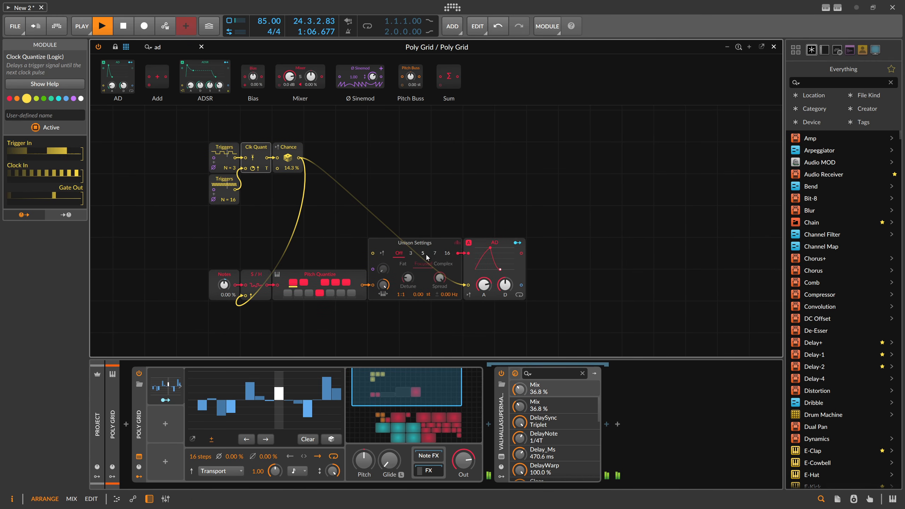
left_click(448, 254)
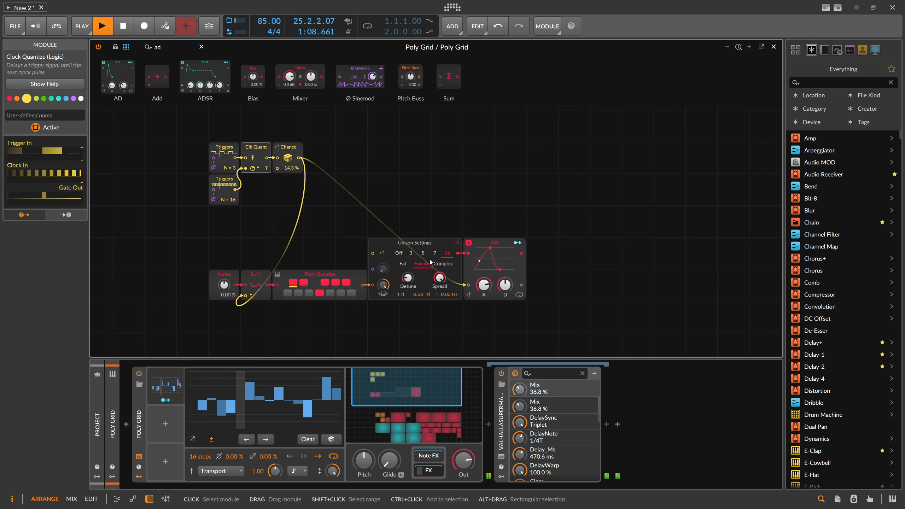
Set the Wavetable's unison detune to 9 cents and add an Audio Out module some distance after the AD envelope
left_click_drag(408, 278, 408, 287)
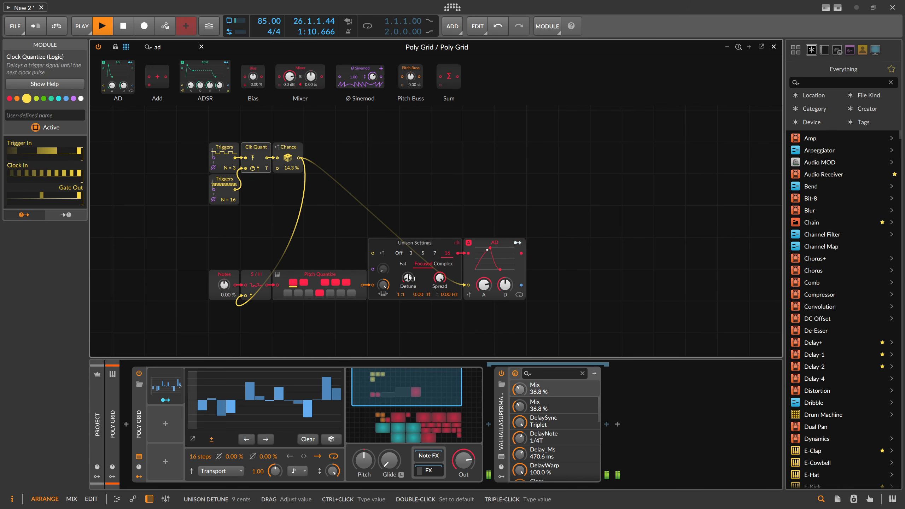
left_click_drag(478, 220, 405, 217)
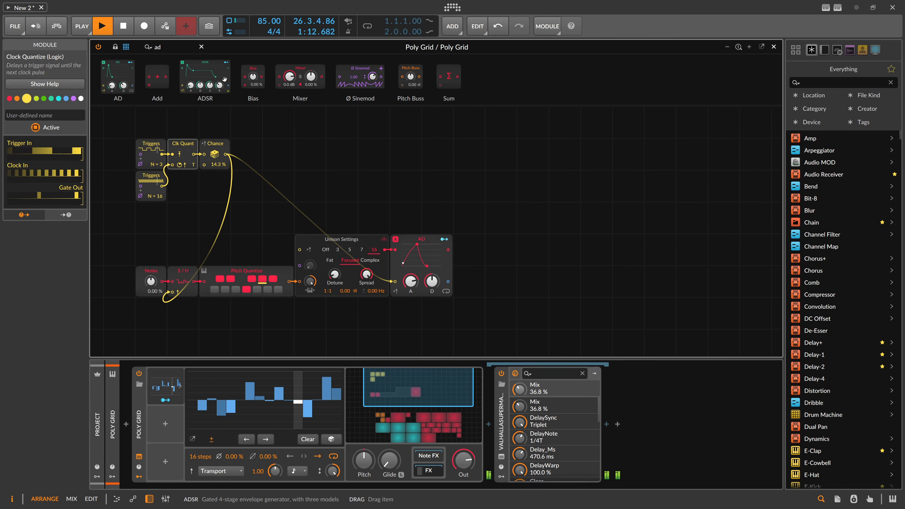
type("out")
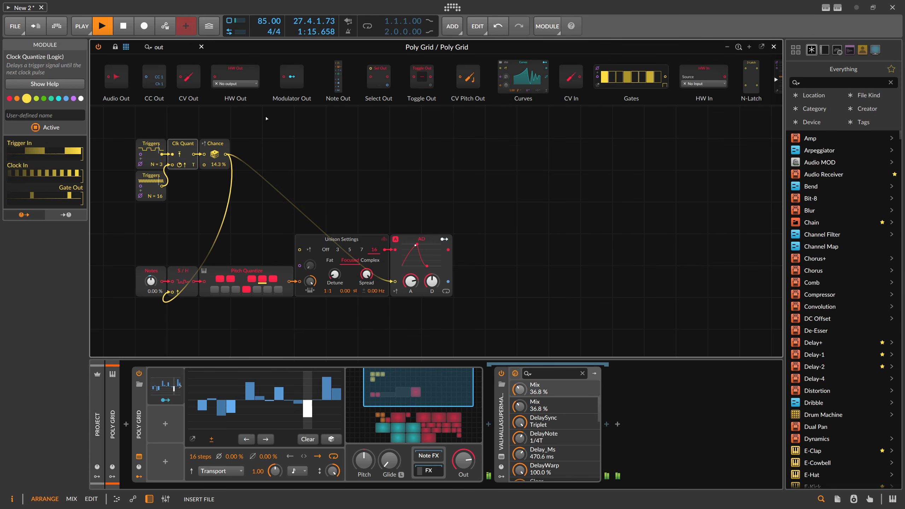
left_click_drag(117, 77, 628, 249)
left_click_drag(490, 192, 367, 181)
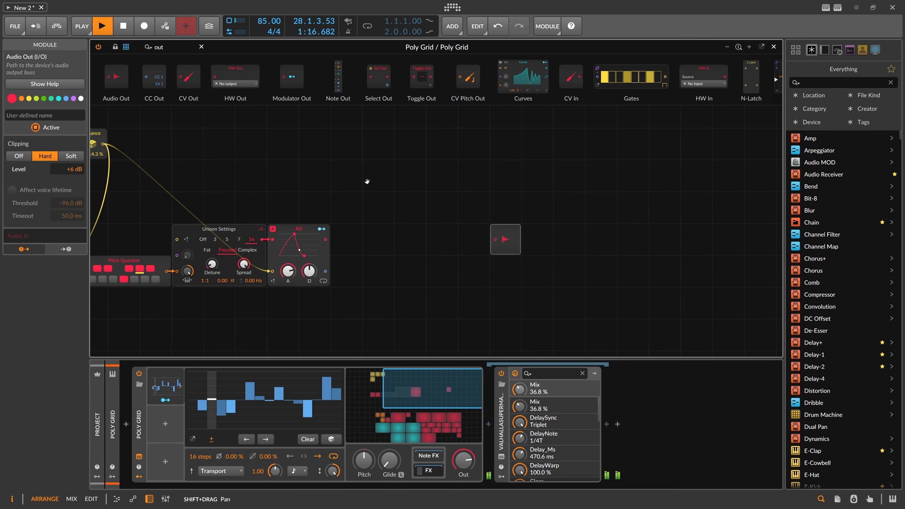
Place an Amplify at 9.73 % directly before the Audio Out and connect the AD envelope's output to it
type("amp")
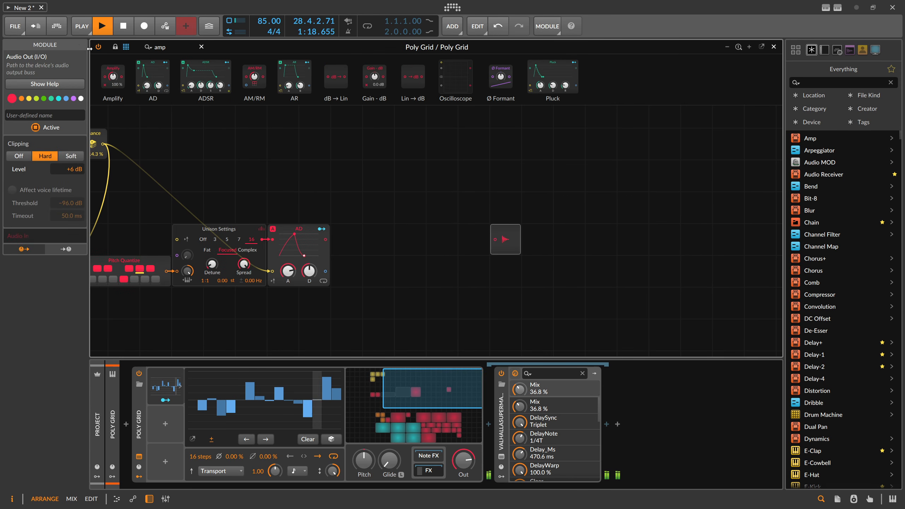
left_click_drag(113, 76, 482, 241)
left_click_drag(473, 210, 536, 205)
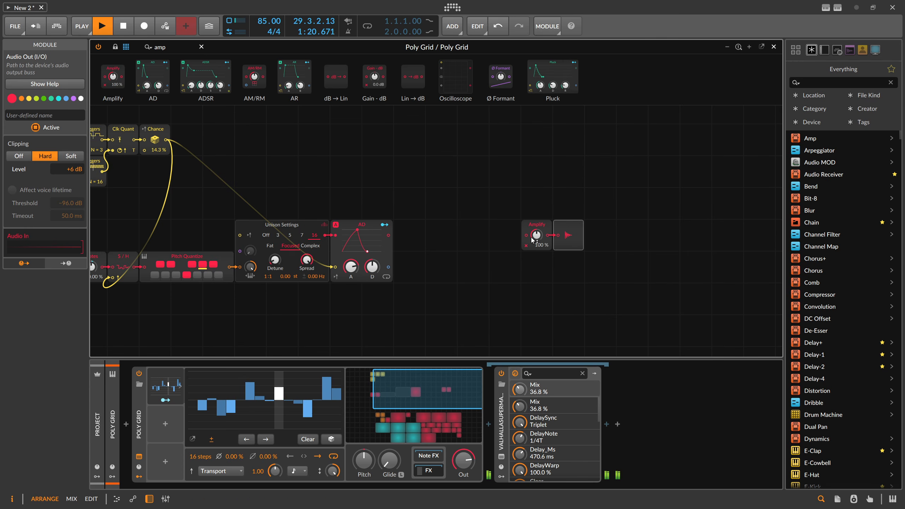
left_click_drag(537, 237, 536, 258)
left_click_drag(389, 236, 537, 239)
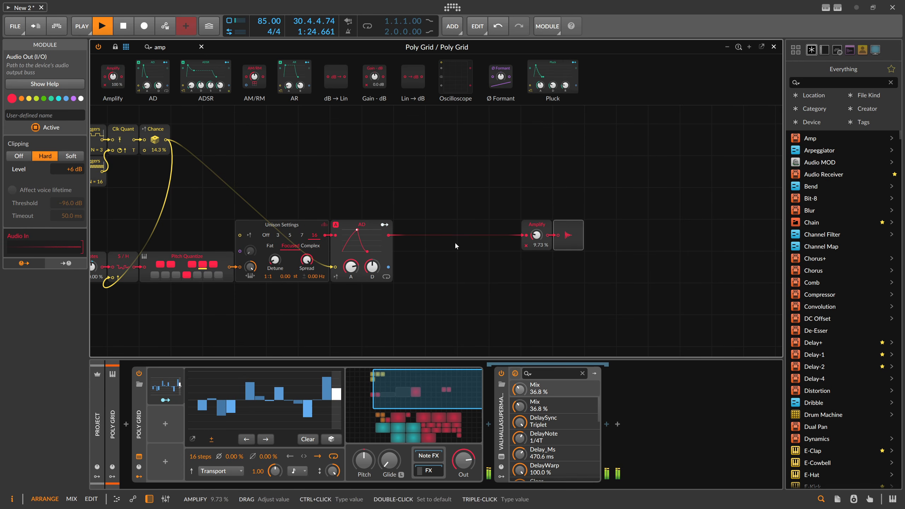
Insert a Lag module between the Pitch Quantize and the Wavetable and set its time to 4.70 s
left_click_drag(318, 189, 396, 183)
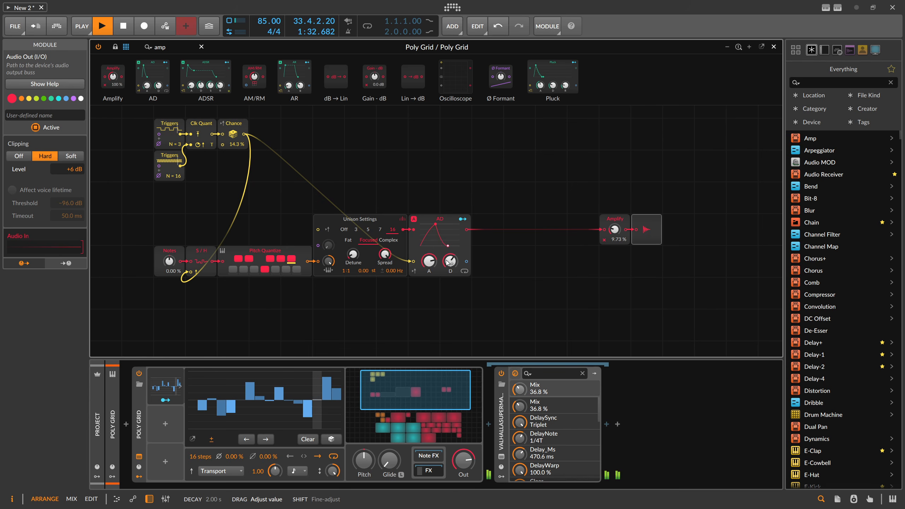
left_click_drag(412, 252, 425, 253)
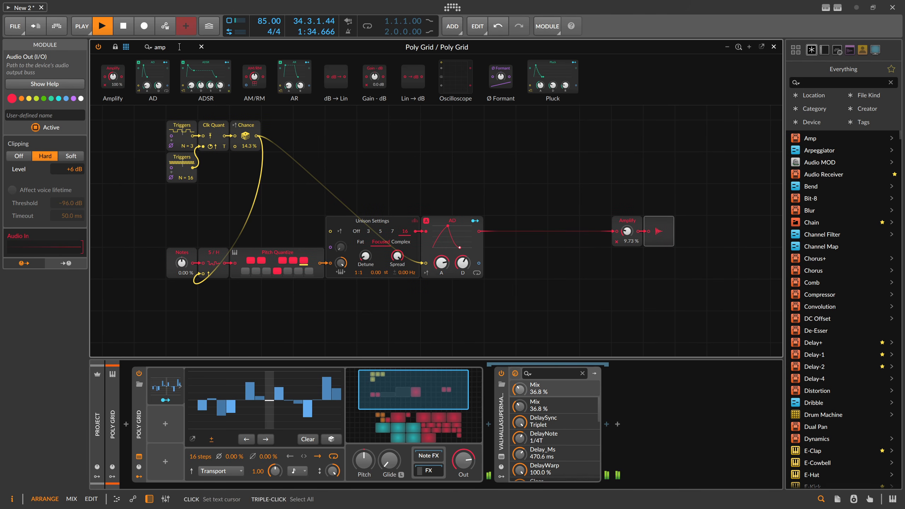
left_click_drag(173, 47, 84, 51)
type("lag")
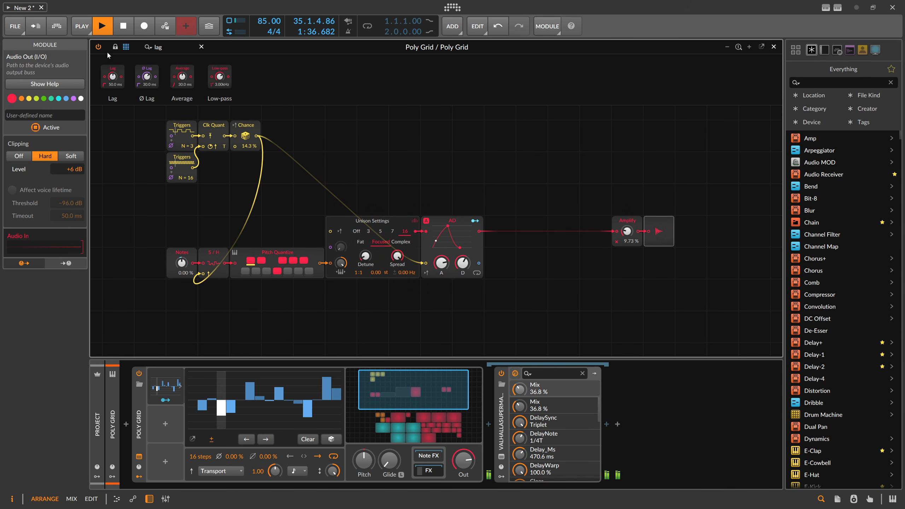
left_click_drag(162, 95, 341, 260)
left_click(341, 264, "ctrl")
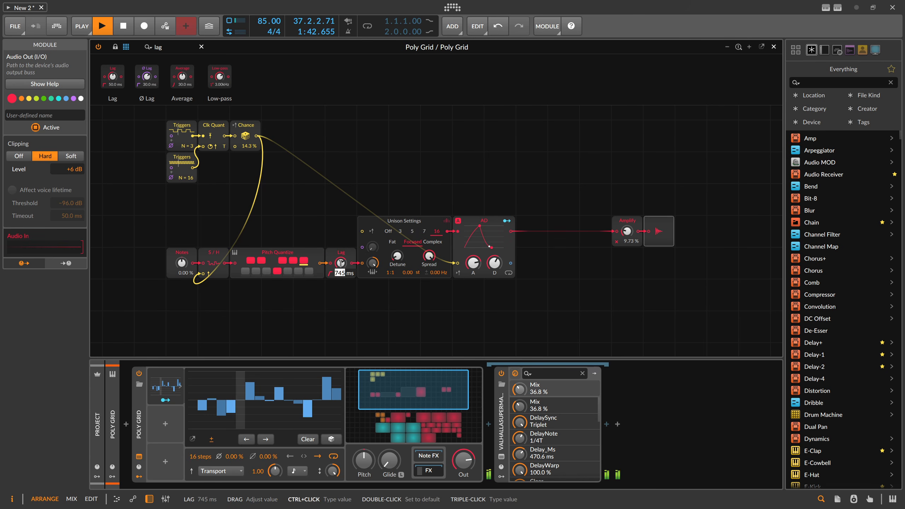
left_click(341, 264)
left_click_drag(341, 264, 342, 239)
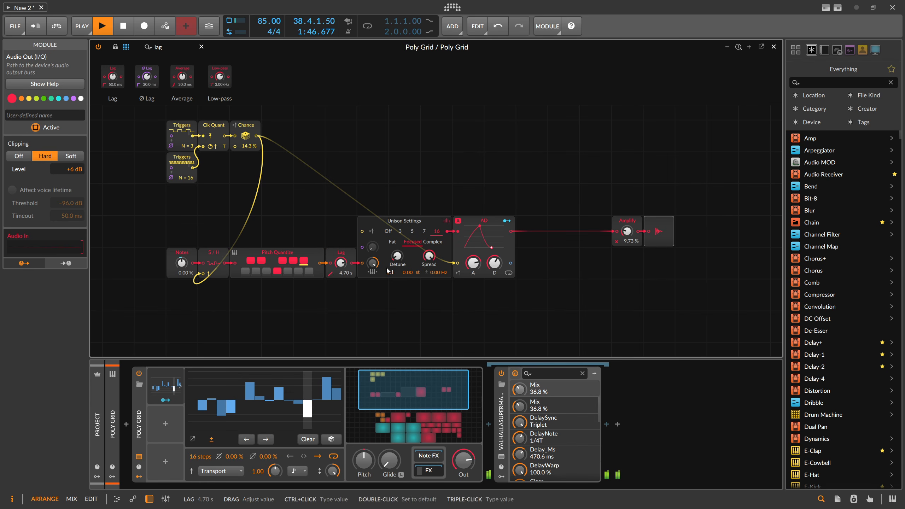
Switch the Wavetable's unison to Fat with 12 cents detune and raise the Chance module to 27.0 %
left_click_drag(397, 257, 397, 254)
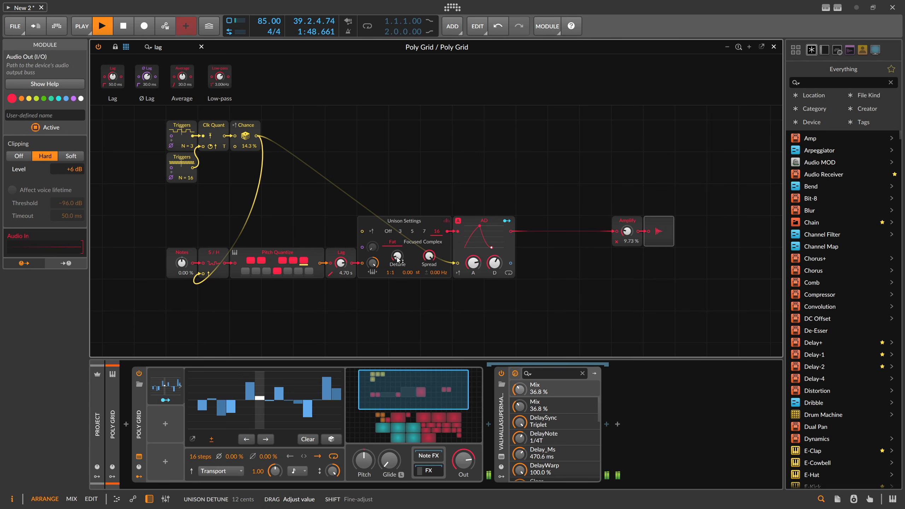
left_click_drag(337, 238, 300, 233)
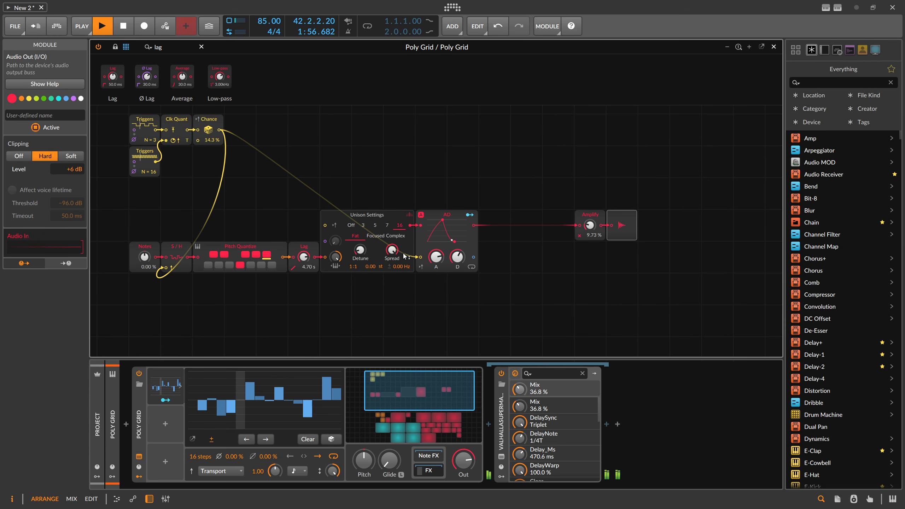
left_click_drag(431, 258, 430, 262)
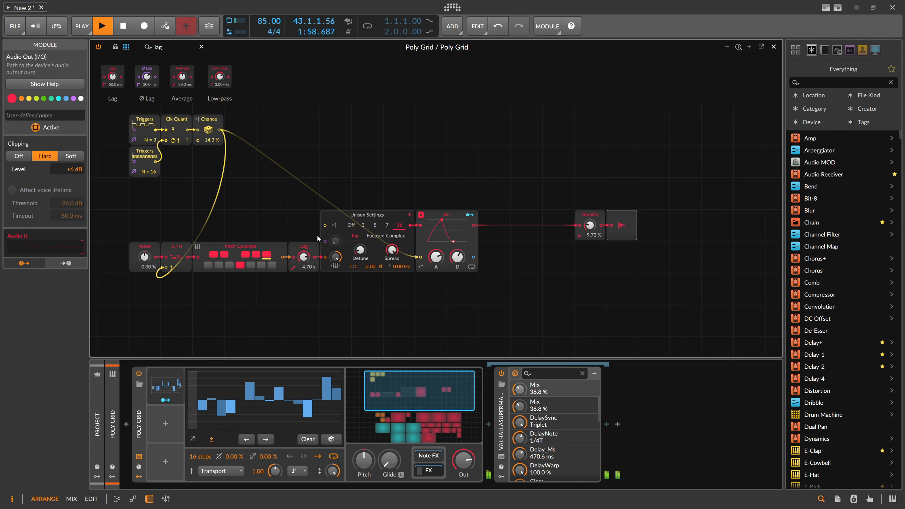
left_click_drag(267, 217, 294, 236)
left_click_drag(239, 159, 258, 163)
Insert a Chorus+ module between the AD envelope and the Amplify
left_click_drag(171, 47, 120, 47)
key("BackSpace")
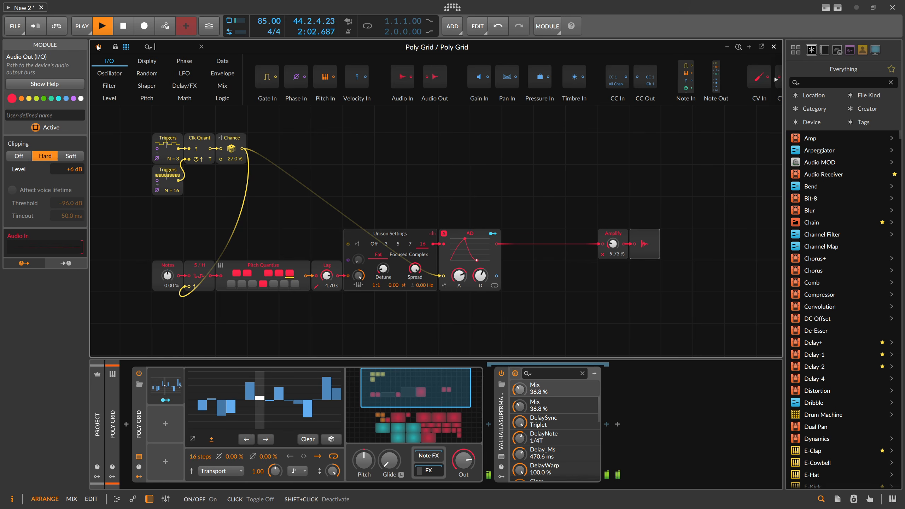
type("choru")
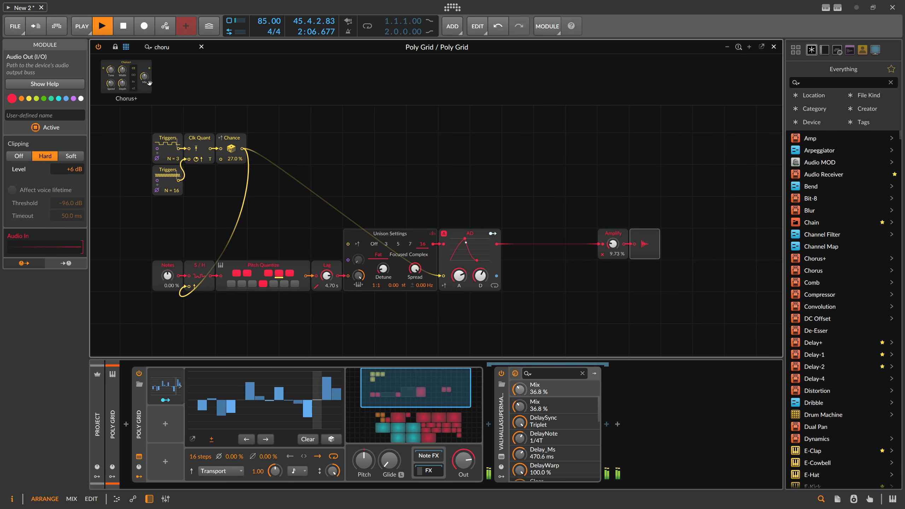
left_click_drag(494, 243, 495, 244)
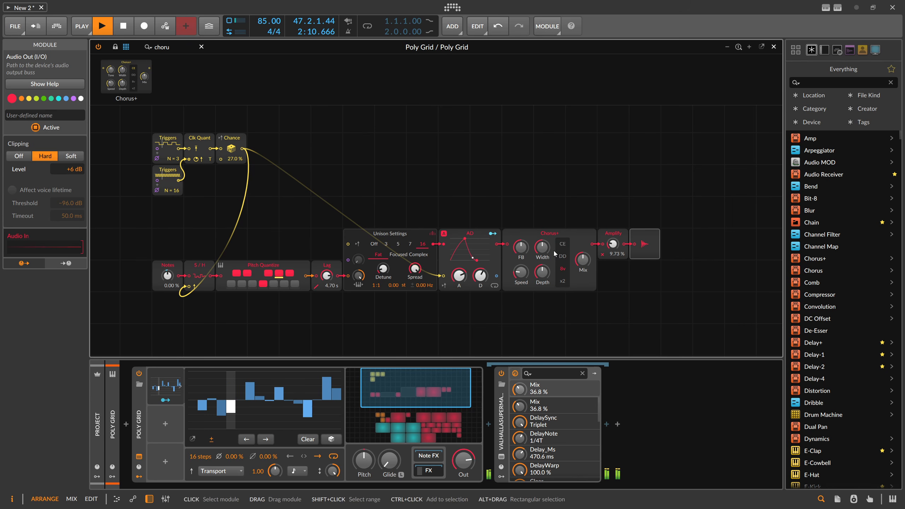
Move the Amplify and Audio Out modules together farther away from the Chorus+ to make room for more effects
left_click_drag(568, 222, 446, 201)
left_click_drag(582, 213, 494, 225)
left_click_drag(494, 213, 653, 213)
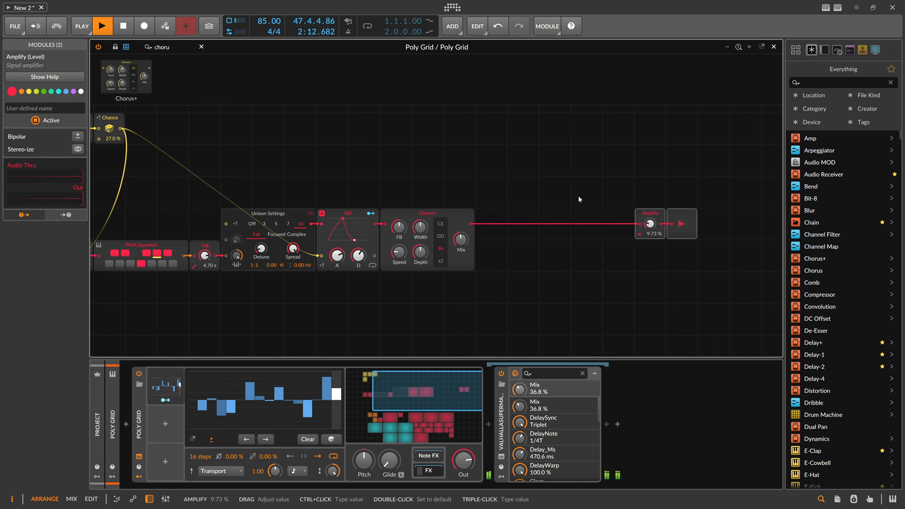
Insert an All-pass directly after the melody voice's Chorus+ and set its delay to 62.3 ms
left_click_drag(492, 186, 382, 176)
scroll(343, 162, "down", 3)
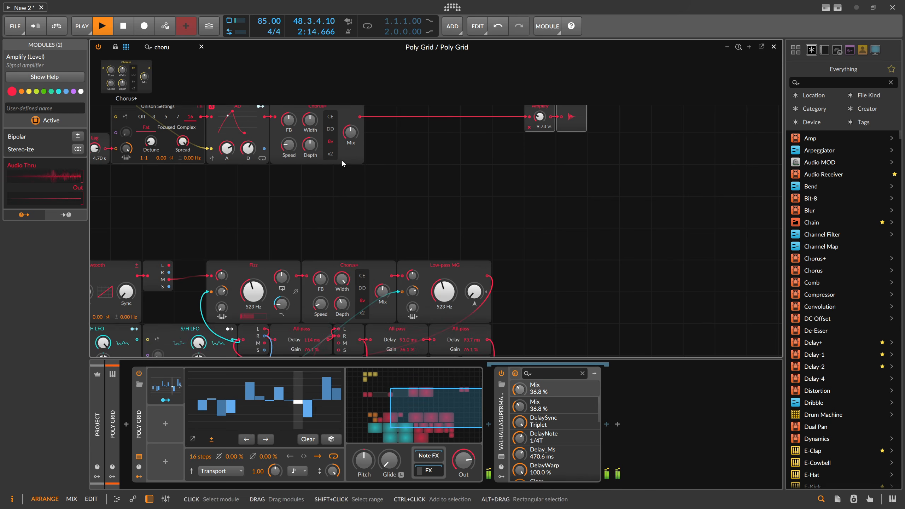
scroll(343, 162, "up", 3)
left_click_drag(282, 138, 358, 162)
left_click(147, 47)
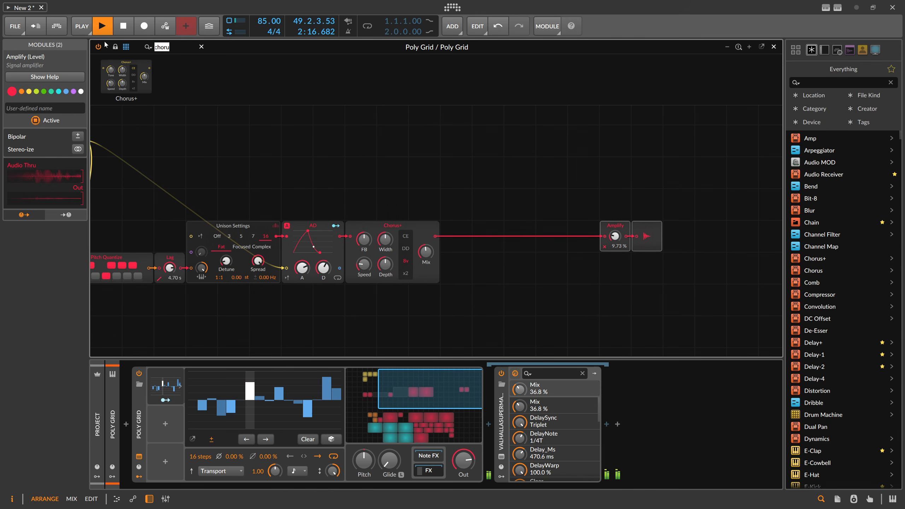
type("all")
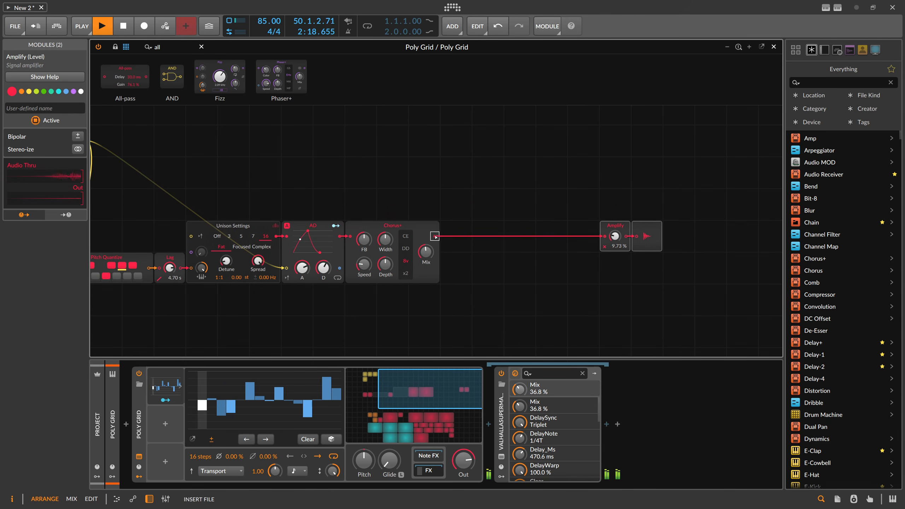
left_click_drag(436, 238, 481, 226)
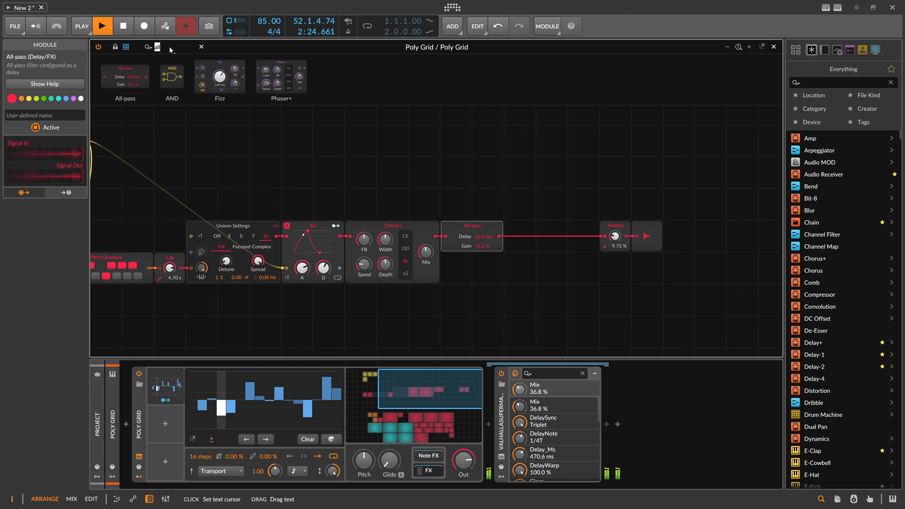
Insert a Ripple filter between the Chorus+ and the All-pass
type("ripp")
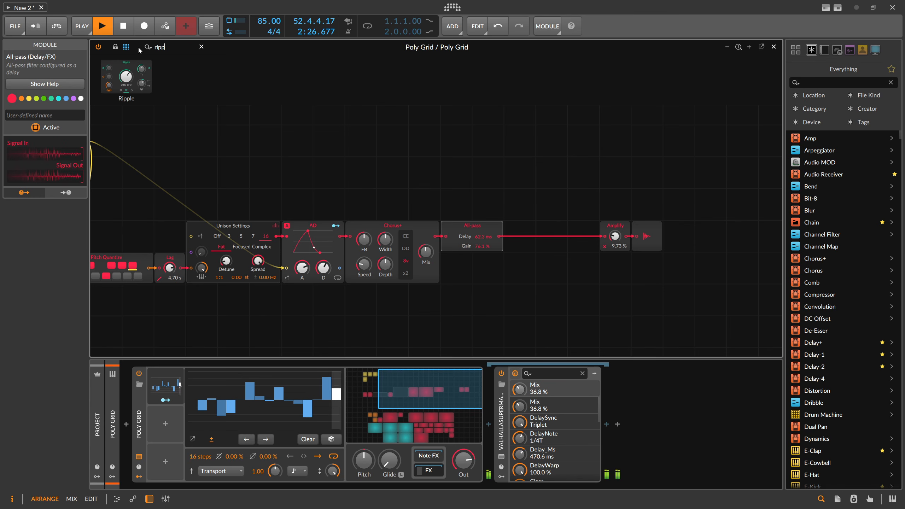
left_click_drag(127, 77, 485, 285)
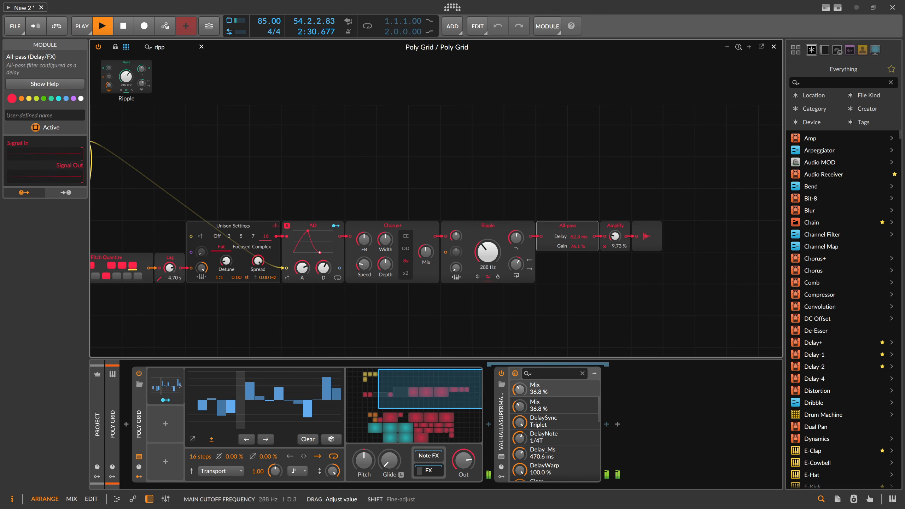
Replace the Ripple with a Rasp filter, raising its brightness and setting its cutoff to 262 Hz
right_click(494, 228)
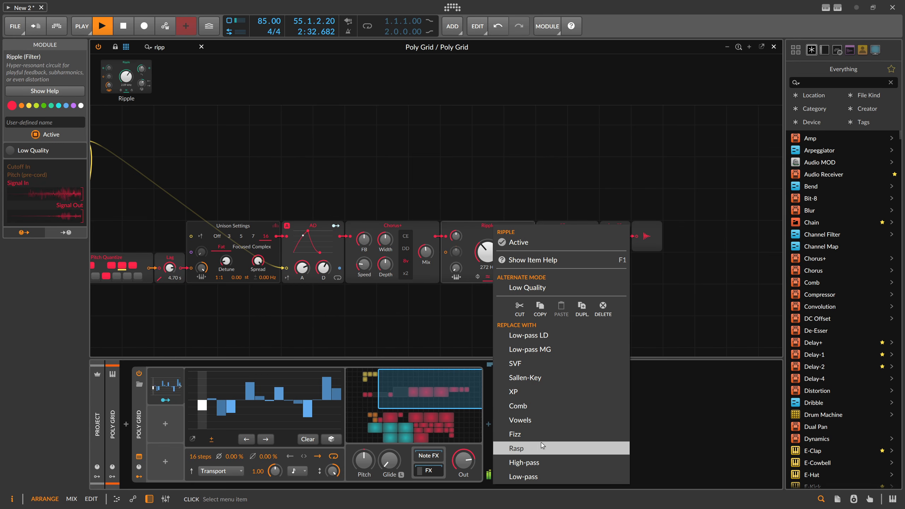
left_click(532, 446)
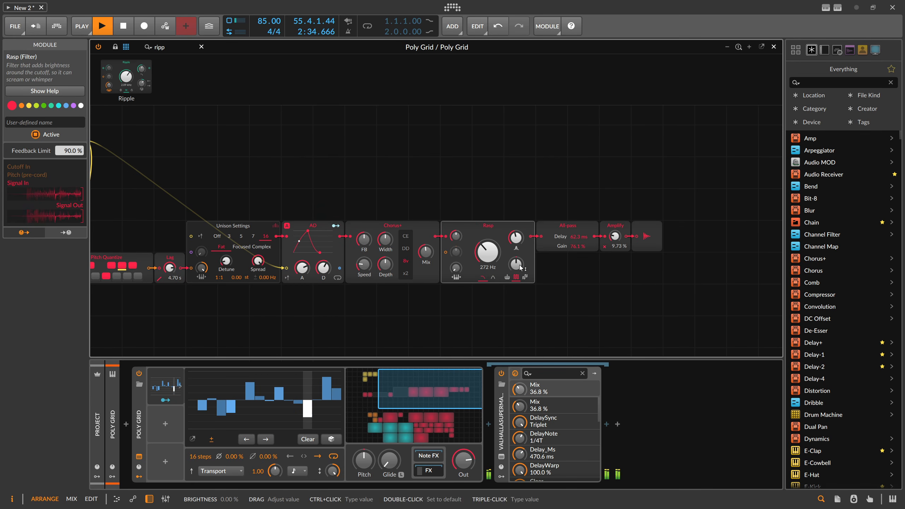
left_click_drag(521, 267, 486, 248)
Move both Triggers, the Clock Quantize and the Chance module down, directly above the melody voice's row
scroll(400, 204, "left", 5)
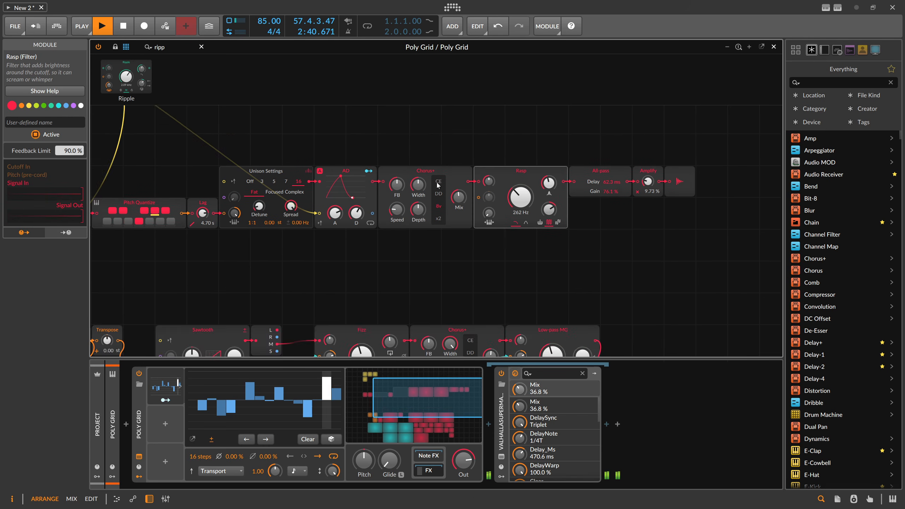
scroll(254, 162, "up", 2)
left_click_drag(265, 134, 163, 203)
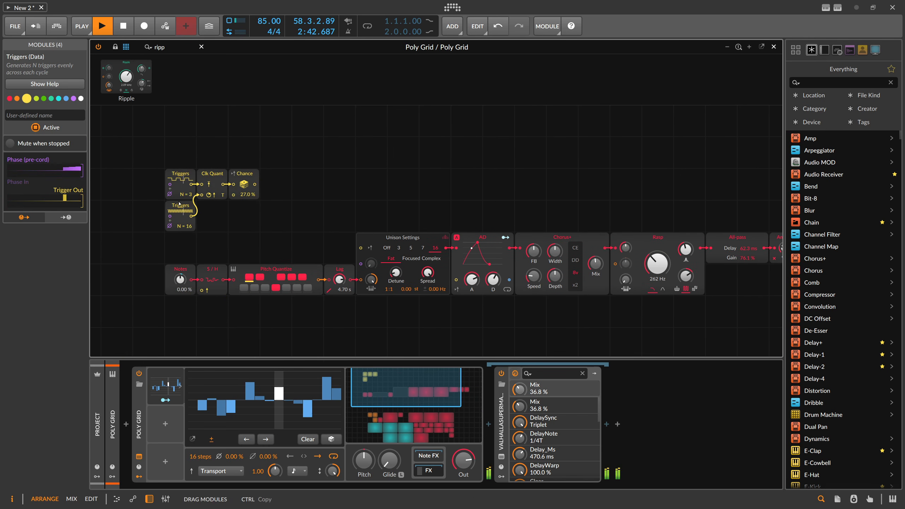
left_click_drag(214, 178, 214, 239)
Set the melody voice's Amplify level to 8.75 %
scroll(160, 176, "right", 5)
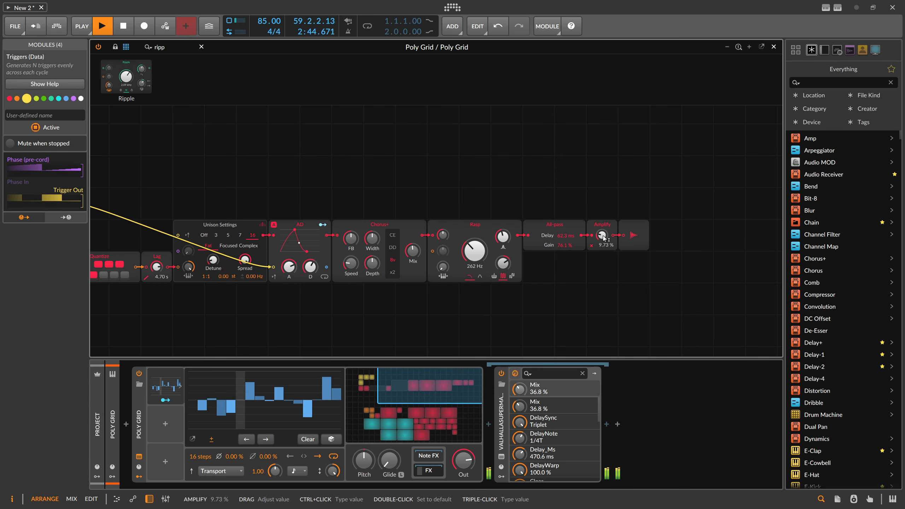
left_click_drag(603, 235, 602, 233)
scroll(453, 209, "left", 1)
scroll(453, 209, "down", 1)
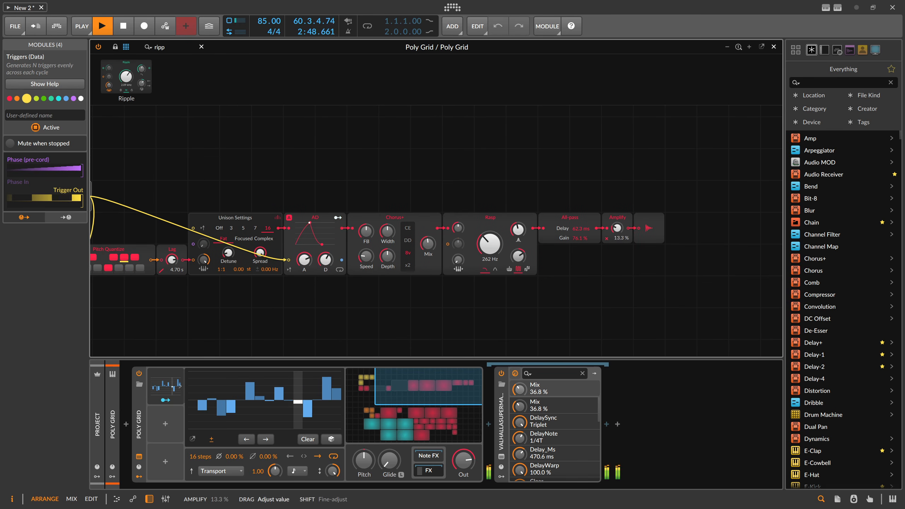
scroll(453, 209, "down", 3)
scroll(302, 273, "up", 4)
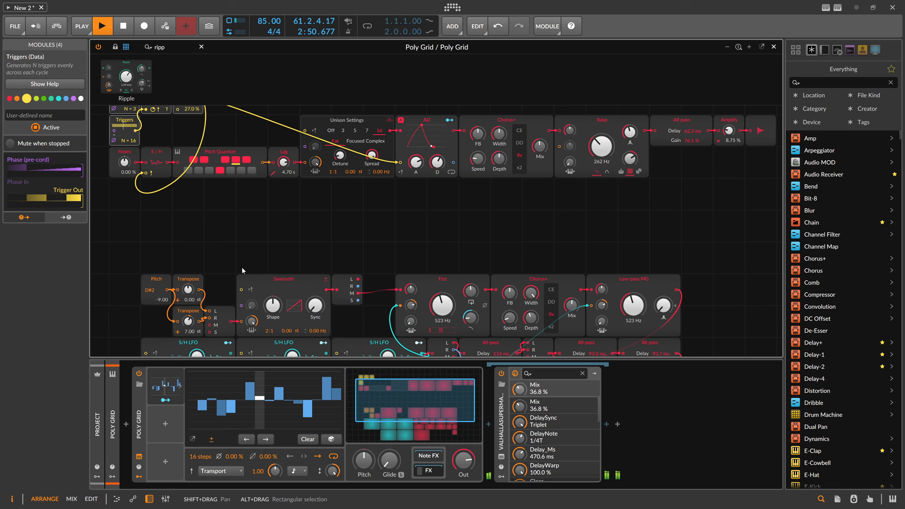
Insert an Octaver between the drone's Pitch module and its two Transpose modules
left_click_drag(238, 264, 208, 264)
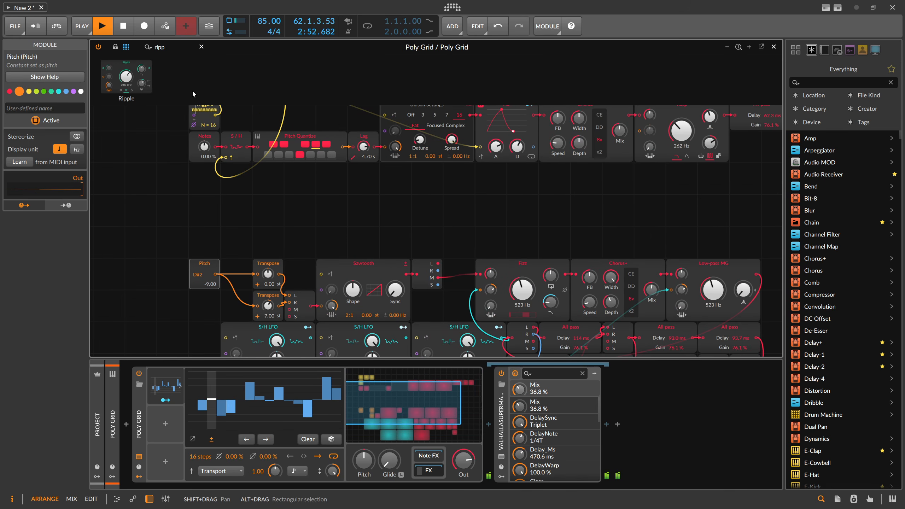
type("oc")
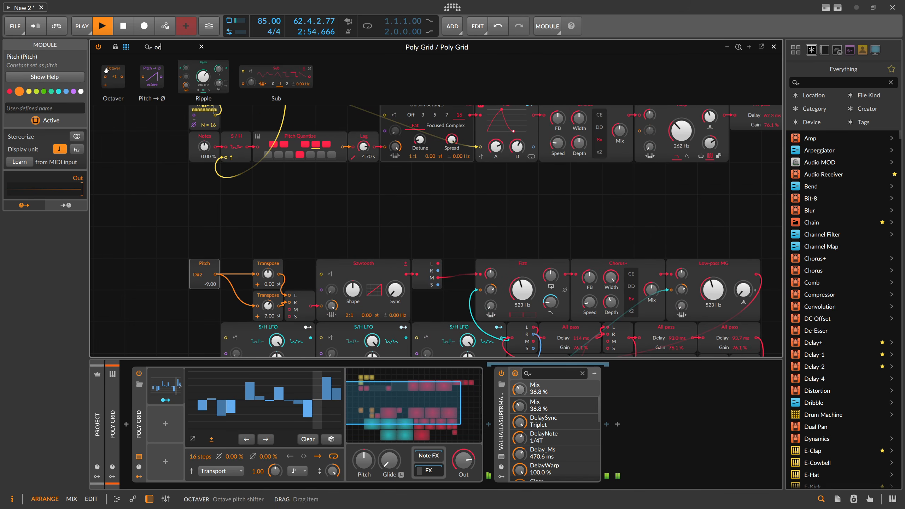
left_click_drag(106, 70, 237, 274)
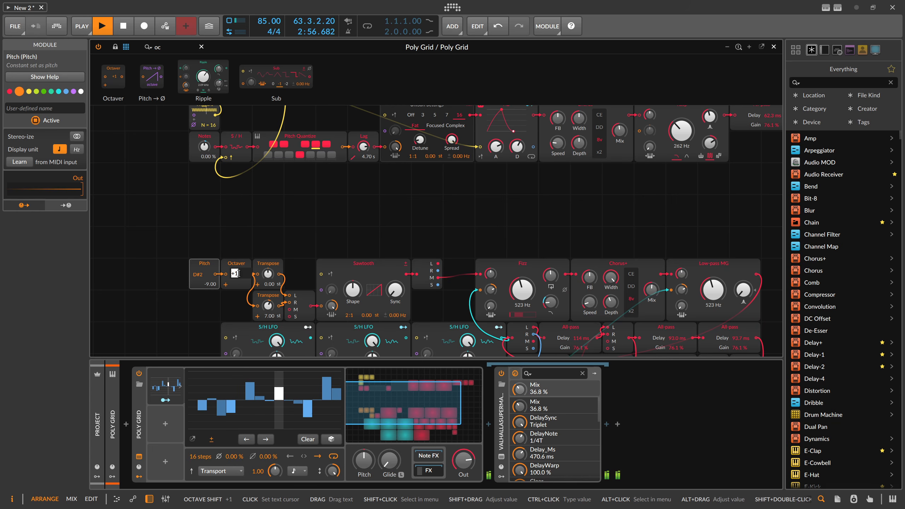
Set the octave shift of the drone's Octaver to -1
type("0")
key("Return")
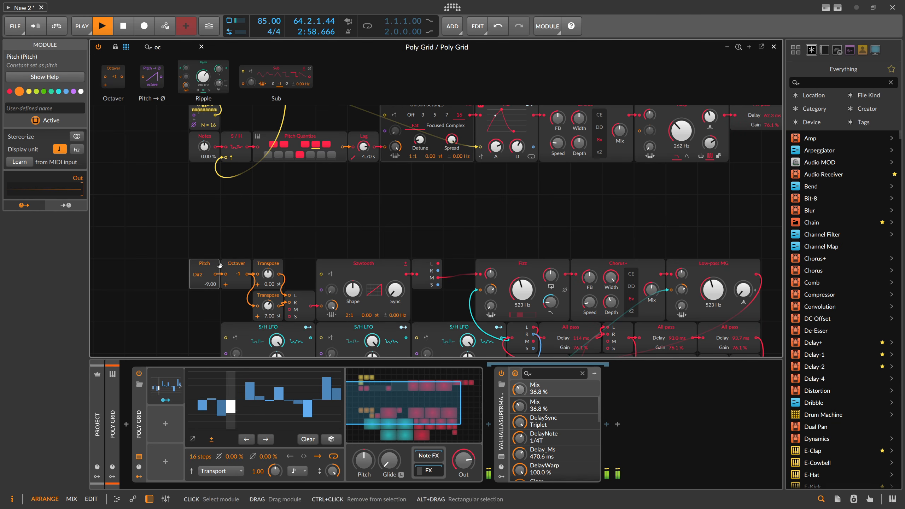
Move the melody's Amplify and output away from the All-pass, and add a Mod Delay below fed by the All-pass
scroll(207, 223, "right", 5)
scroll(207, 223, "up", 4)
scroll(207, 222, "right", 3)
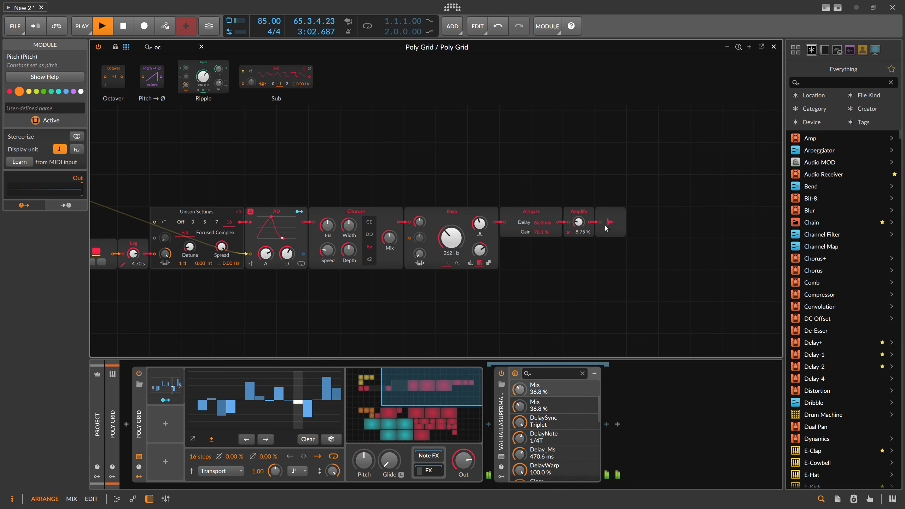
left_click(580, 212)
left_click_drag(580, 212, 642, 211)
left_click(579, 190)
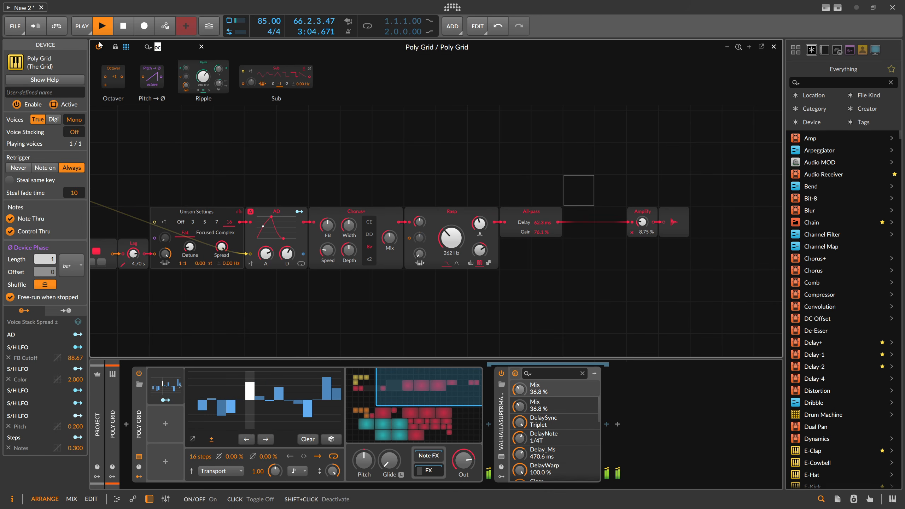
type("mod")
left_click_drag(126, 77, 537, 254)
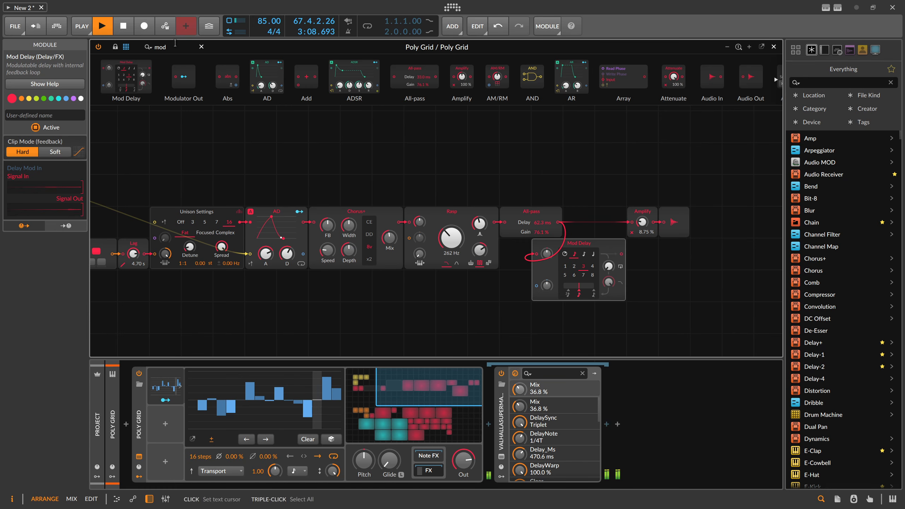
Insert a Blend between the melody's All-pass and Amplify, wire the Mod Delay's output into its second input, and adjust the delay feedback
type("blend")
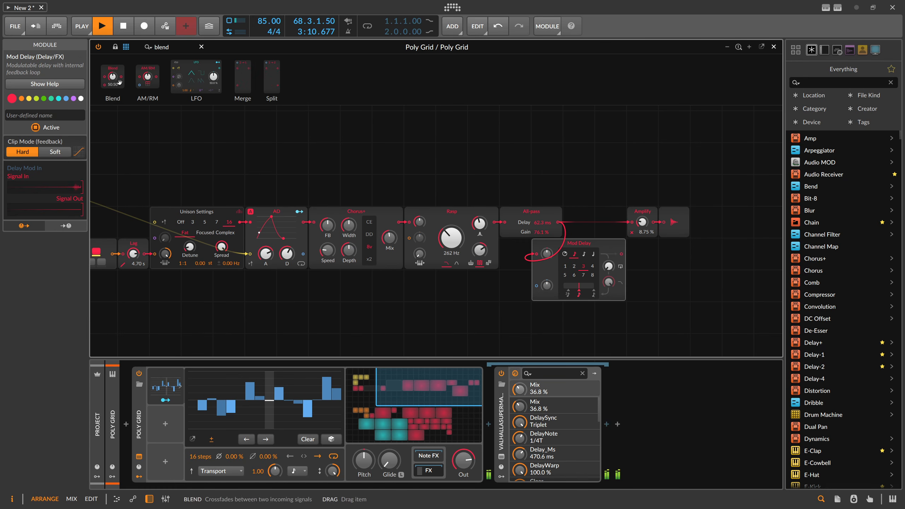
left_click_drag(112, 77, 601, 233)
mouse_move(609, 267)
left_mouse_down()
mouse_move(609, 242)
mouse_move(608, 264)
left_mouse_up()
mouse_move(454, 241)
left_mouse_down()
mouse_move(454, 227)
mouse_move(454, 253)
mouse_move(454, 243)
left_mouse_up()
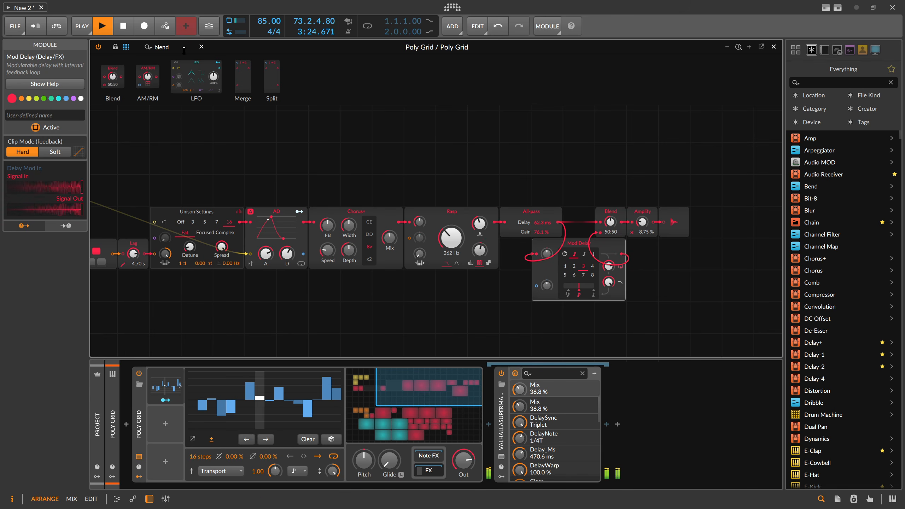
Insert a 116 ms All-pass between the Mod Delay and the Blend, aligning the Mod Delay under the existing All-pass
left_click_drag(178, 47, 109, 47)
type("all")
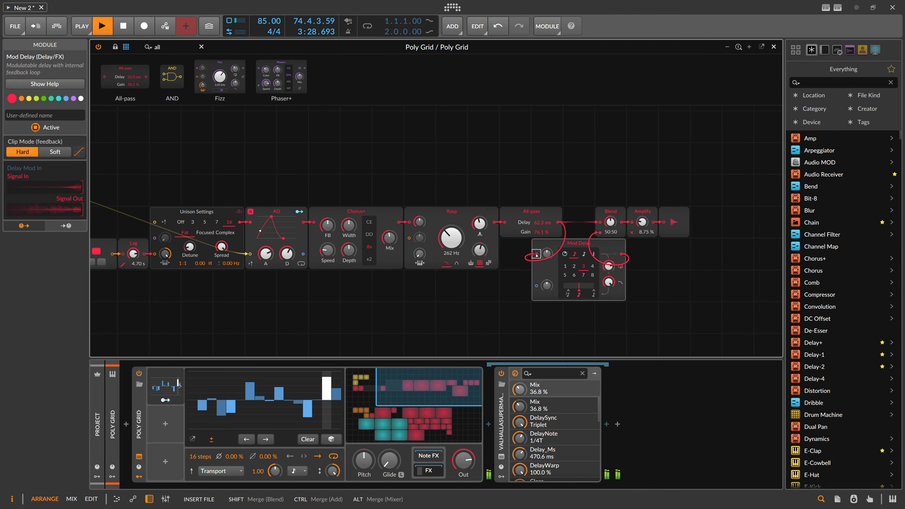
left_click_drag(536, 255, 666, 242)
left_click_drag(592, 243, 560, 244)
left_click_drag(639, 250, 577, 264)
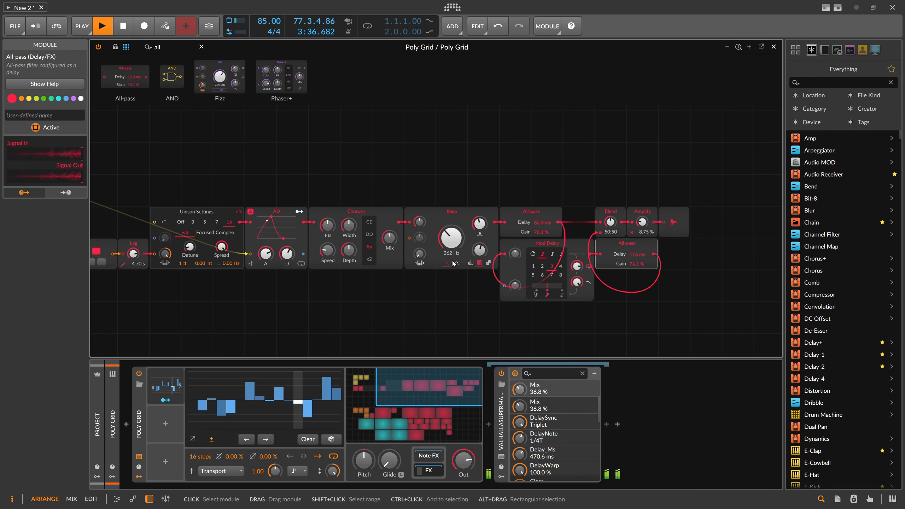
Copy one of the drone's S/H LFOs beneath the melody voice and modulate the Rasp's brightness with it by 0.673
scroll(371, 190, "down", 5)
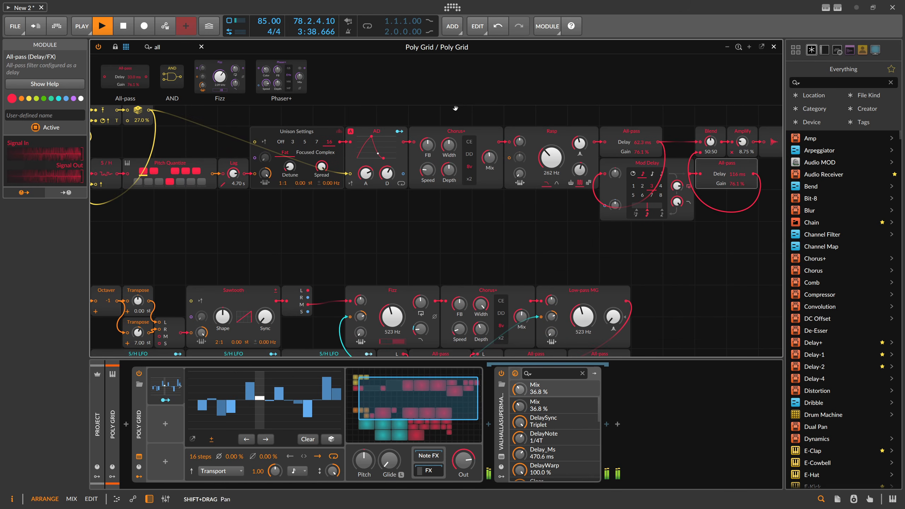
left_click(247, 294)
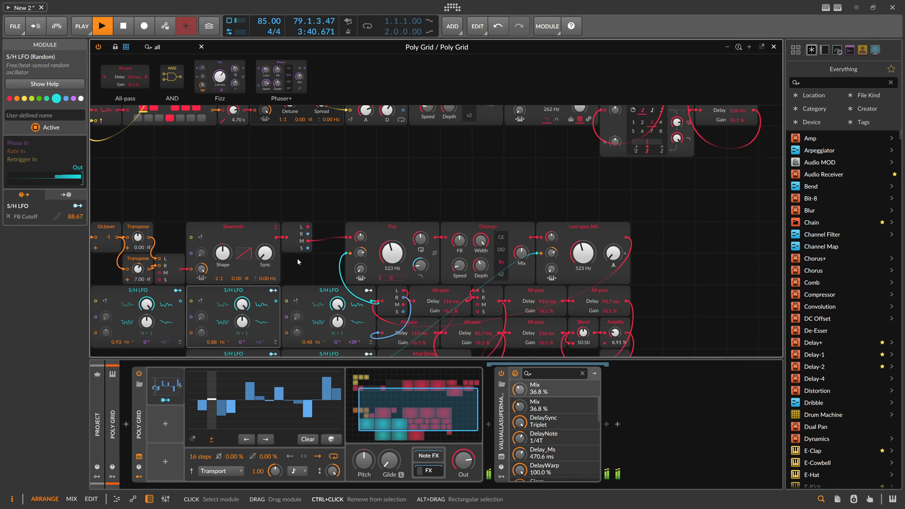
scroll(297, 262, "up", 3)
left_click(342, 238)
key("ctrl+v")
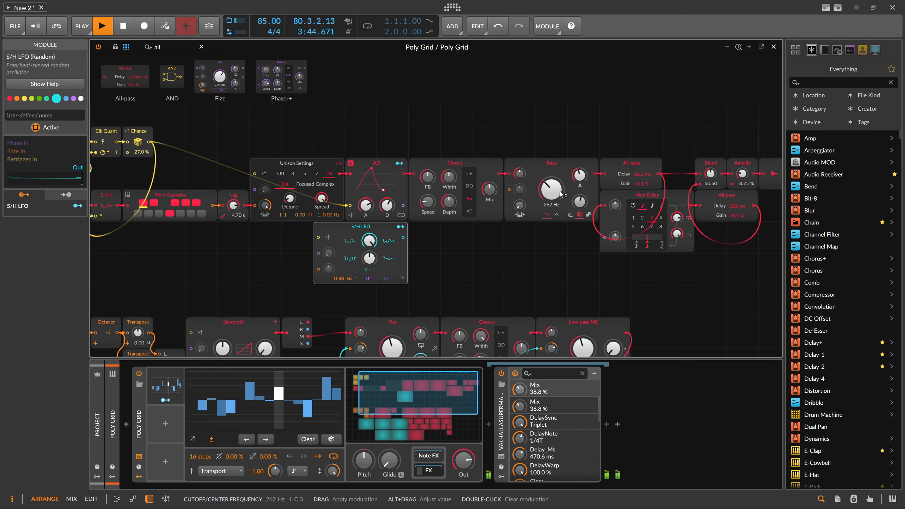
left_click(401, 227)
left_click_drag(580, 202, 580, 171)
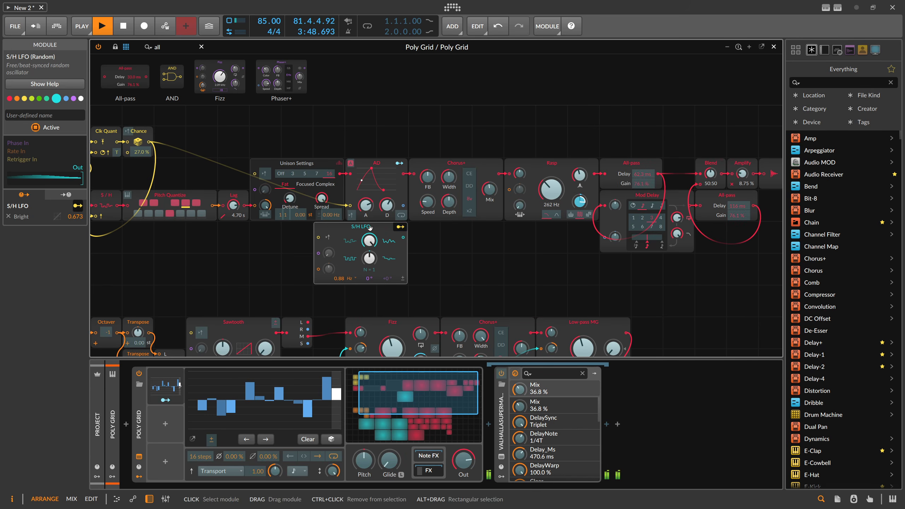
Shift the melody's S/H LFO one grid unit right and place a duplicate of it directly beside it
left_click_drag(370, 228, 402, 228)
scroll(408, 231, "down", 3)
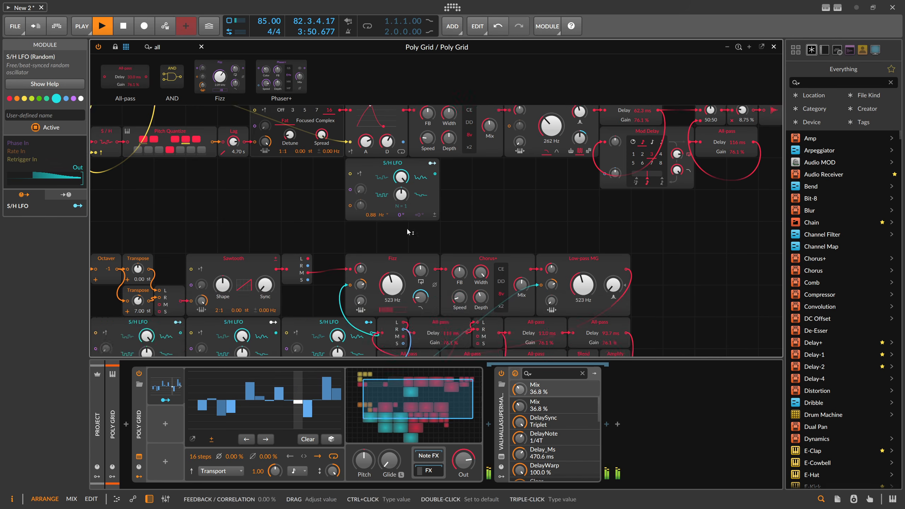
scroll(407, 230, "down", 3)
scroll(408, 230, "down", 2)
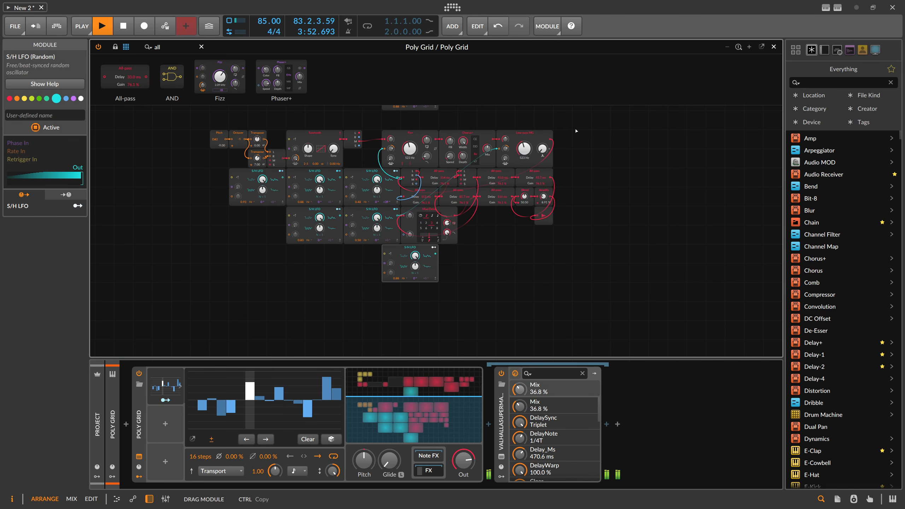
left_click_drag(576, 131, 577, 129)
scroll(584, 138, "up", 2)
left_click_drag(573, 189, 459, 153)
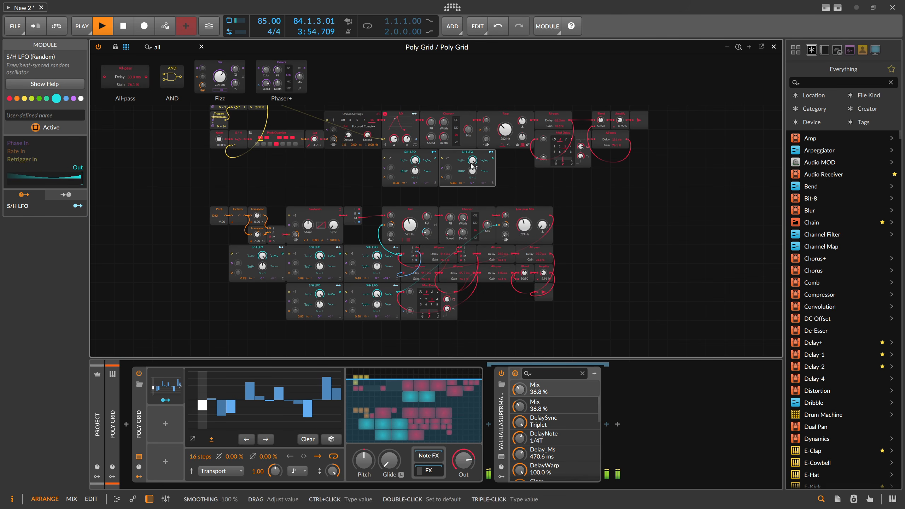
Modulate the Rasp's resonance with a melody S/H LFO by 0.253, and shift both LFOs left to free space beneath the Rasp
scroll(472, 166, "up", 2)
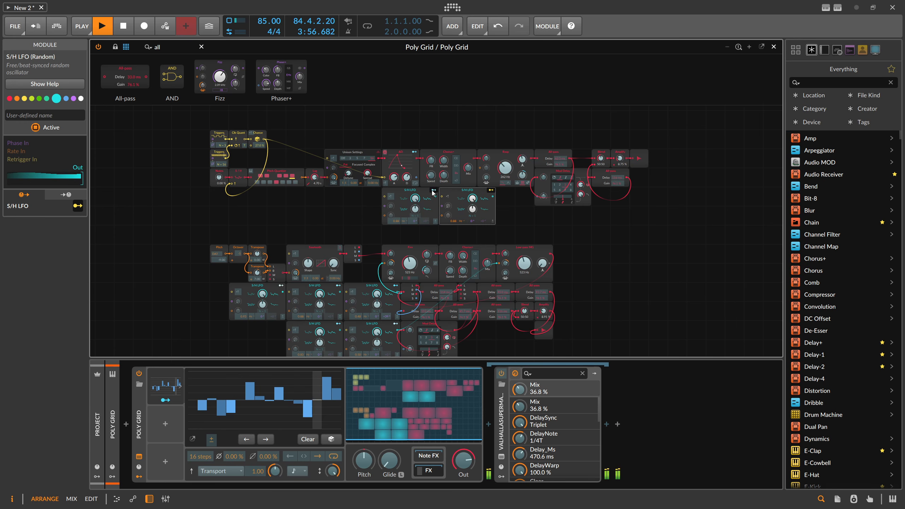
left_click_drag(523, 160, 523, 144)
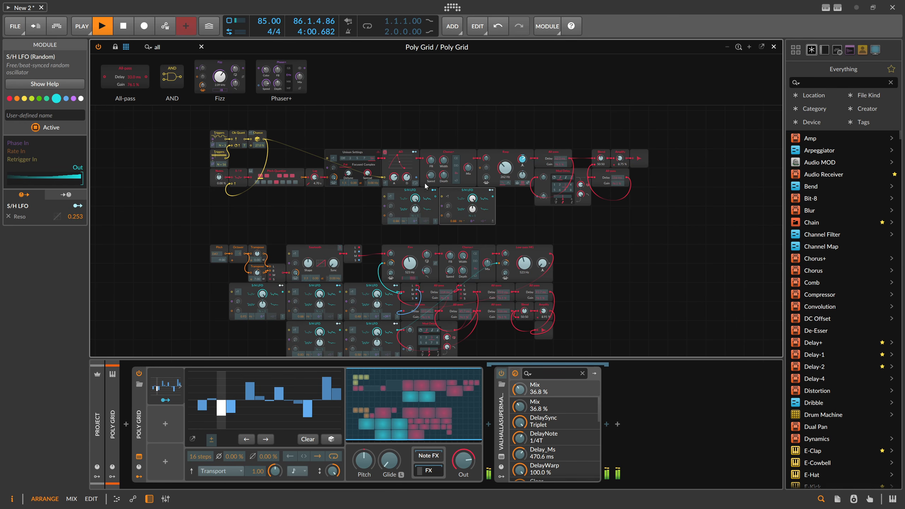
left_click_drag(508, 210, 357, 196)
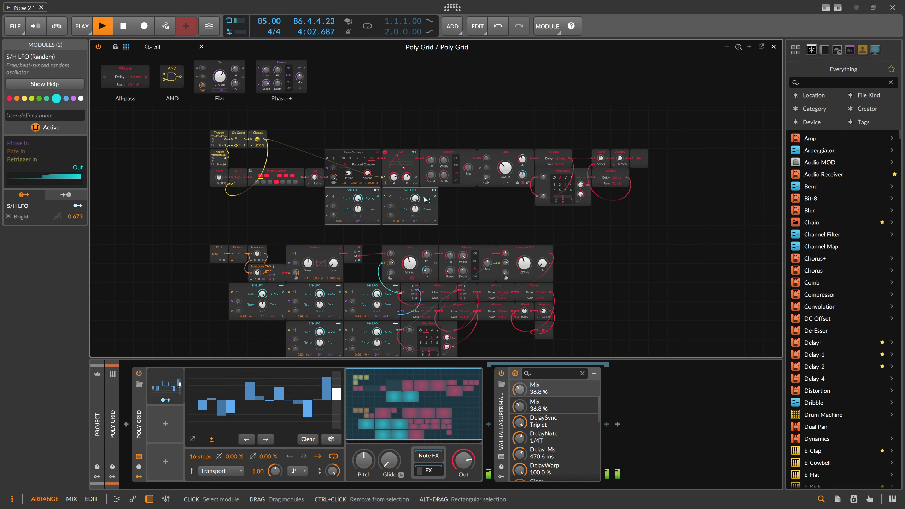
Add a third S/H LFO beside the other two and wire it to the Rasp's cutoff modulation with an amount of 48 st
scroll(465, 215, "down", 3)
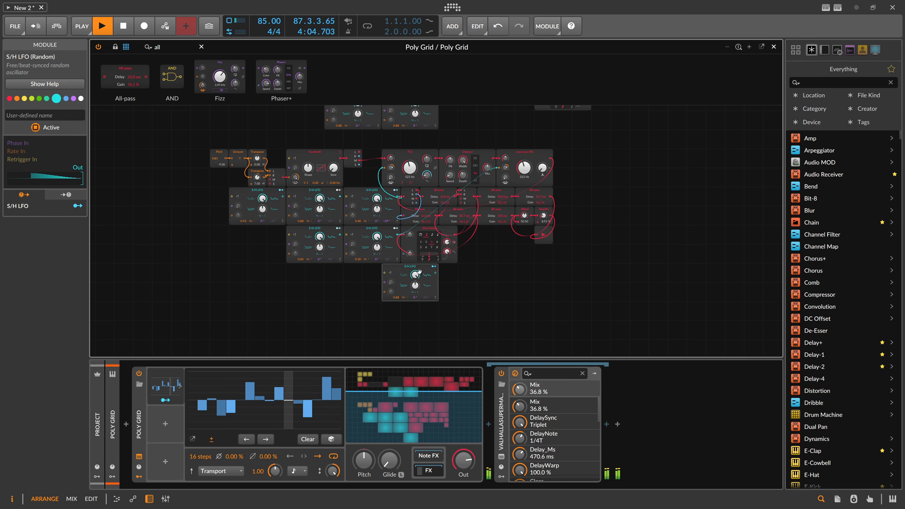
left_click_drag(403, 273, 479, 113)
scroll(479, 113, "up", 3)
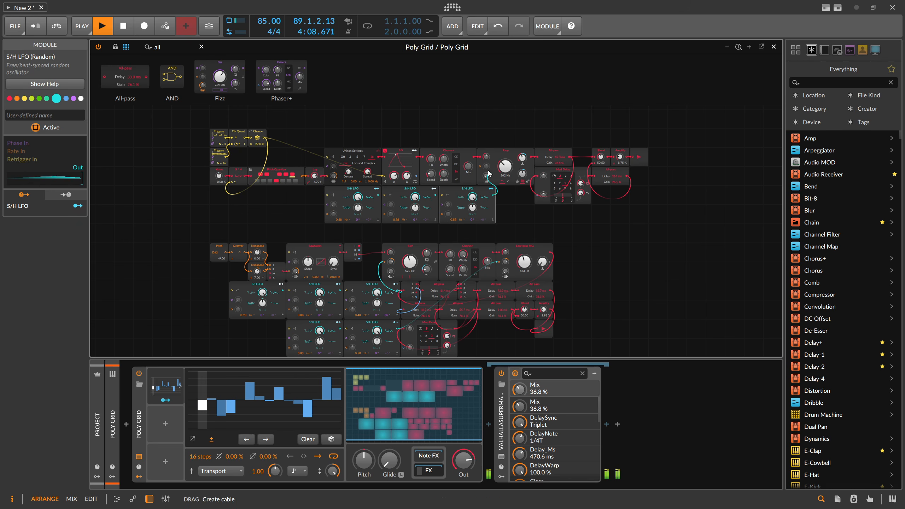
left_click_drag(494, 195, 480, 167)
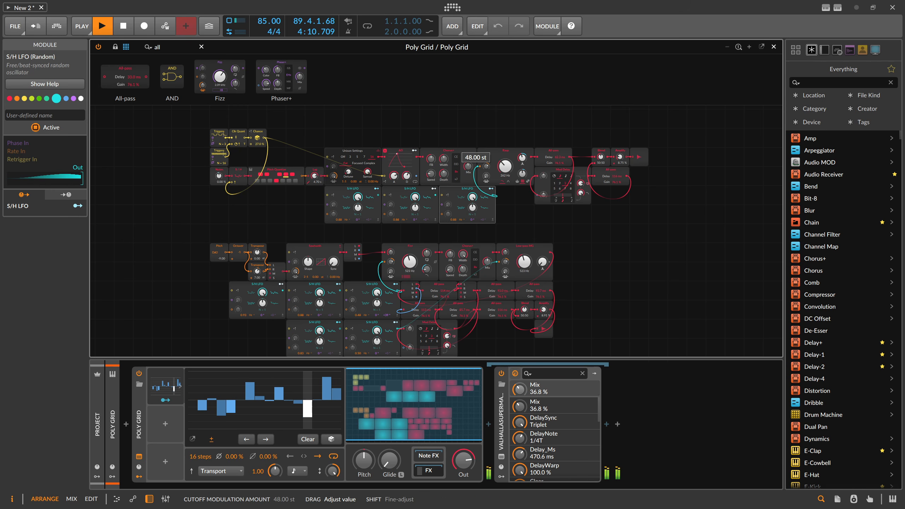
Set the rates of the melody's three S/H LFOs to 0.71, 0.66 and 0.58 Hz from left to right
left_click_drag(453, 220, 454, 226)
left_click_drag(396, 219, 454, 225)
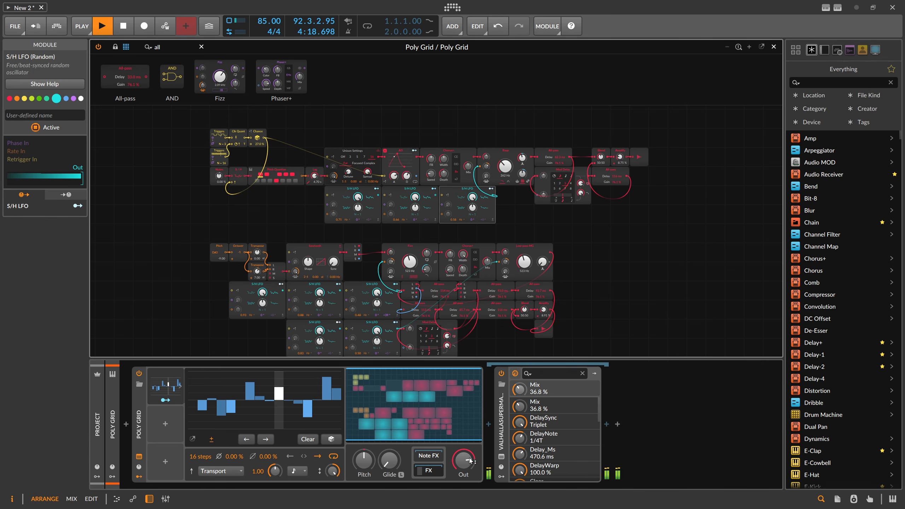
Insert an Octaver between the melody voice's Notes and S/H modules
scroll(455, 227, "up", 2)
scroll(516, 224, "up", 1)
left_click_drag(533, 219, 640, 258)
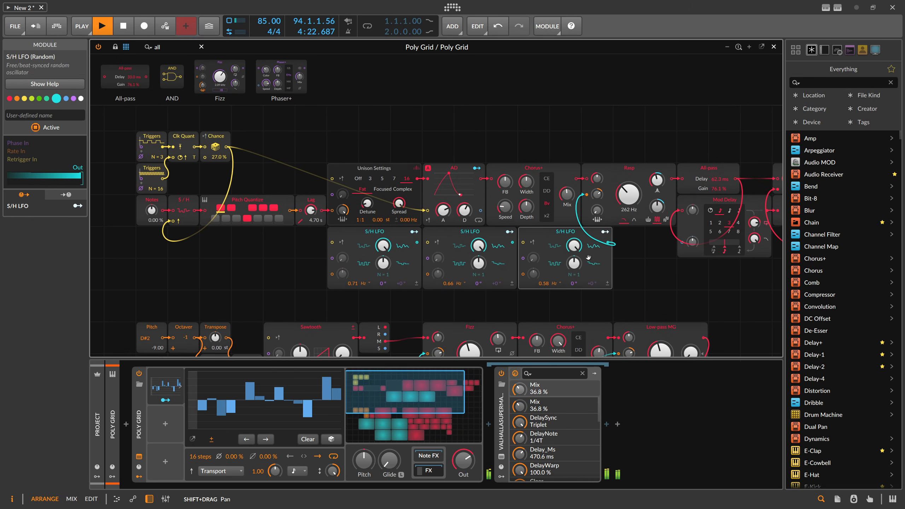
left_click_drag(250, 253, 277, 259)
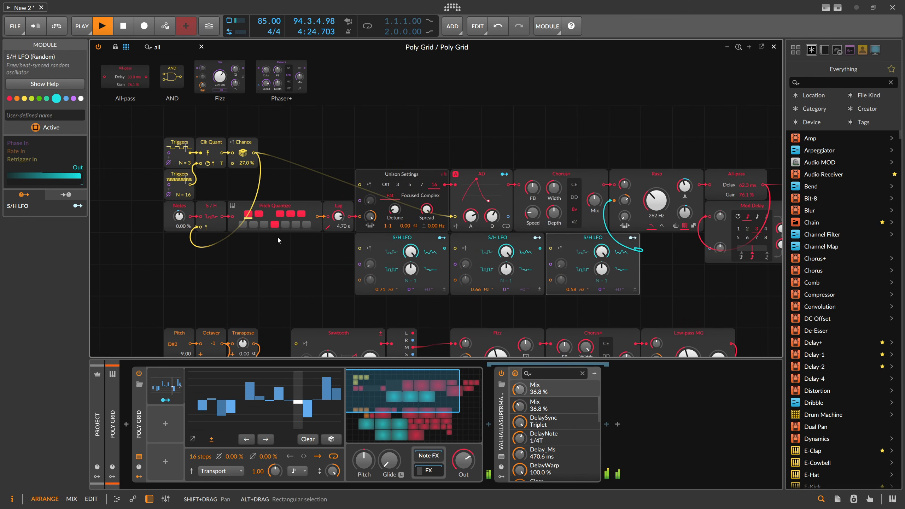
left_click(156, 46)
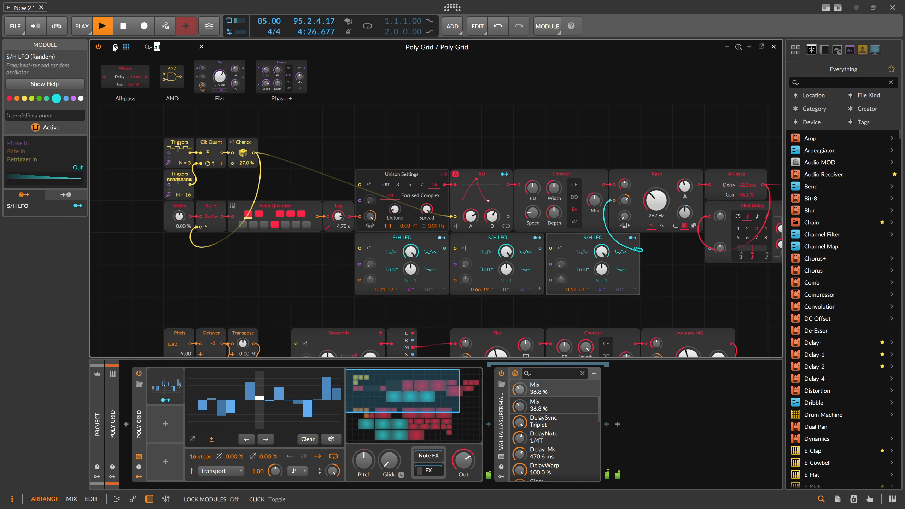
key("BackSpace")
type("oc")
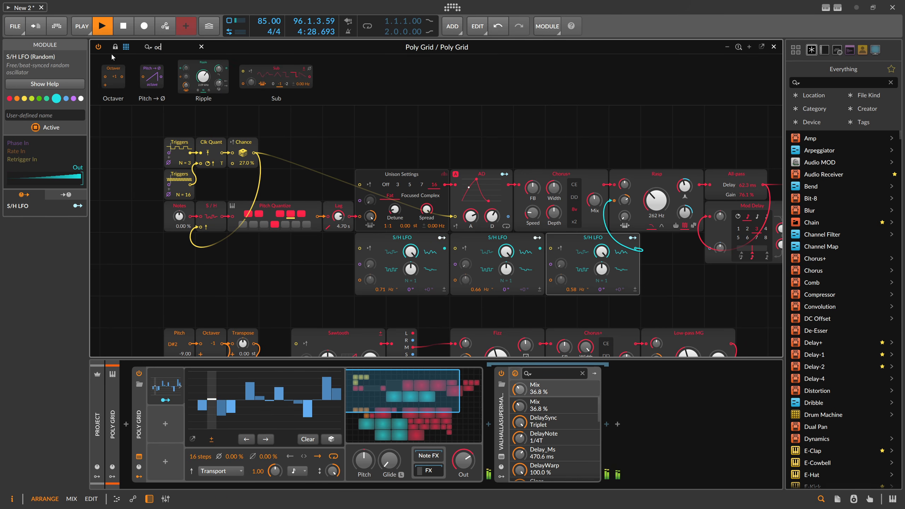
left_click_drag(113, 76, 211, 215)
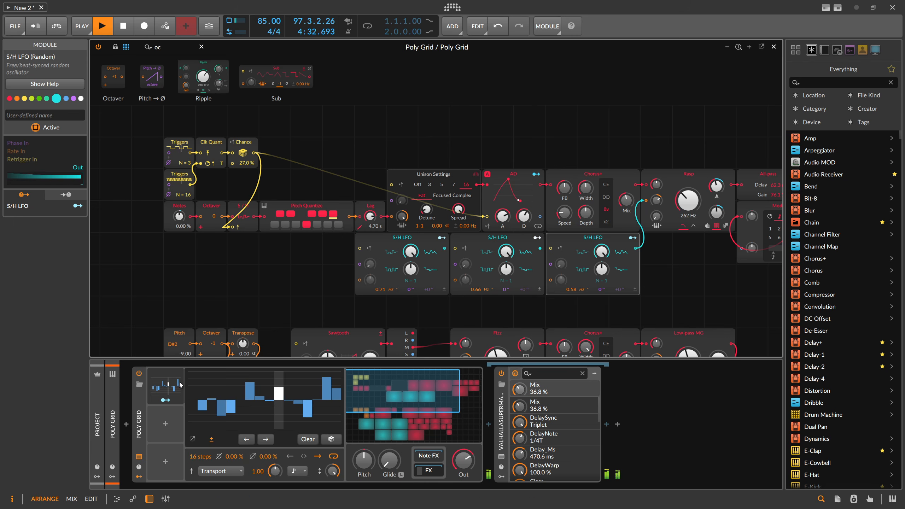
Duplicate the Steps modulator into the slot below, set the copy to 10 steps and flatten its opening steps to zero
left_click(166, 388)
key("ctrl+d")
left_click_drag(200, 387, 169, 425)
left_click(180, 425)
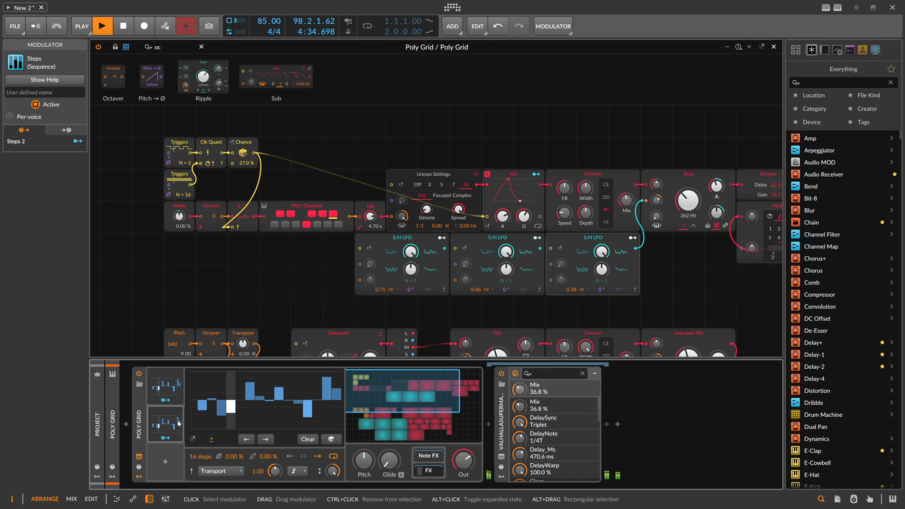
left_click_drag(201, 458, 201, 472)
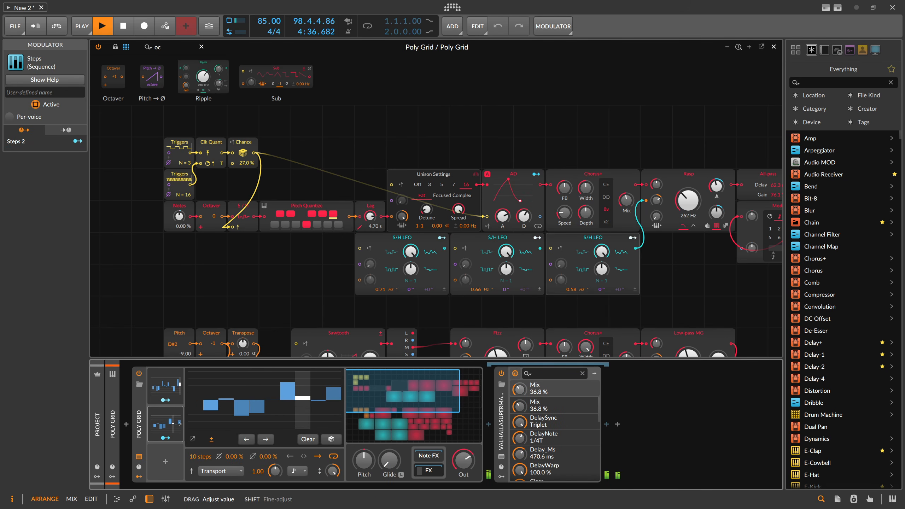
left_click_drag(226, 400, 200, 400)
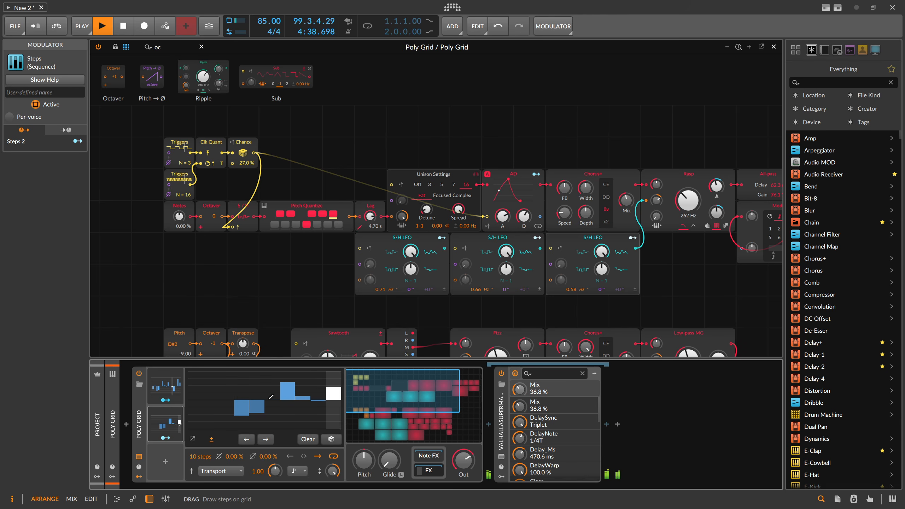
Modulate the melody Octaver's octave shift with the second Steps modulator by 2.000, and collapse the step editor
scroll(191, 283, "up", 2)
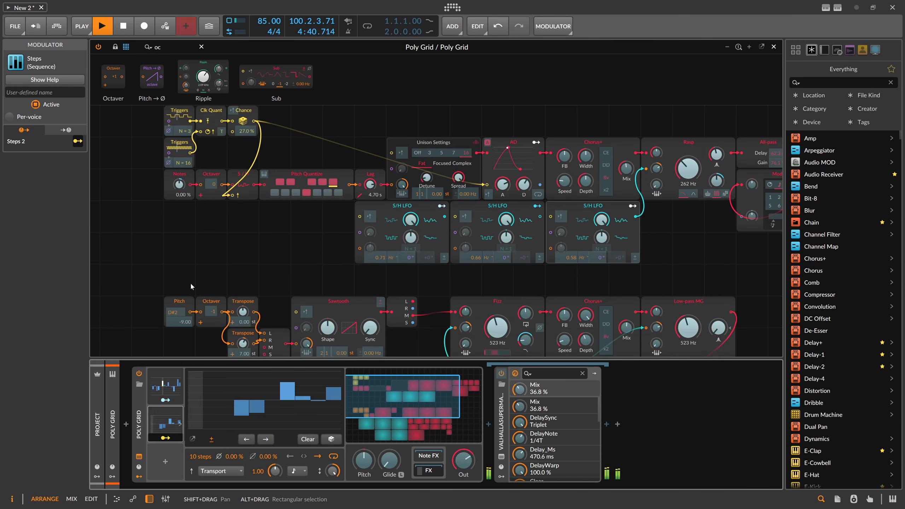
left_click_drag(212, 247, 213, 241)
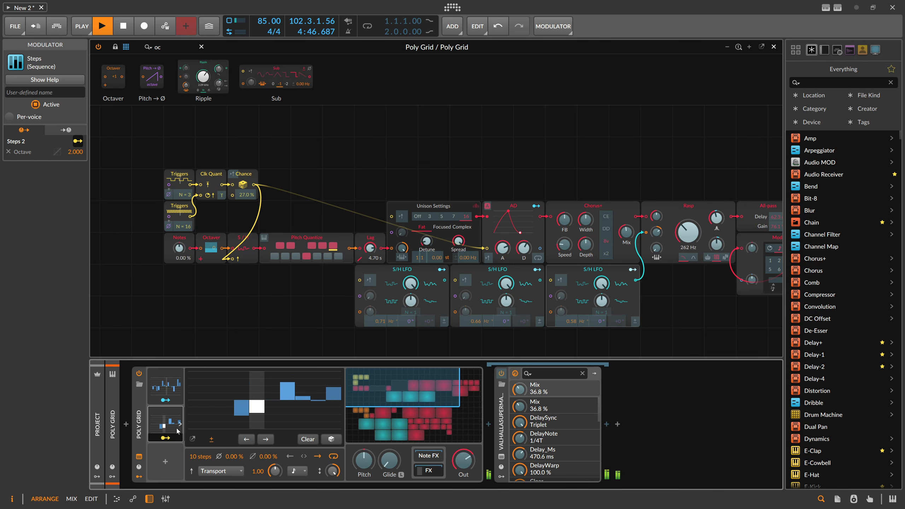
left_click(300, 471)
left_click(330, 308)
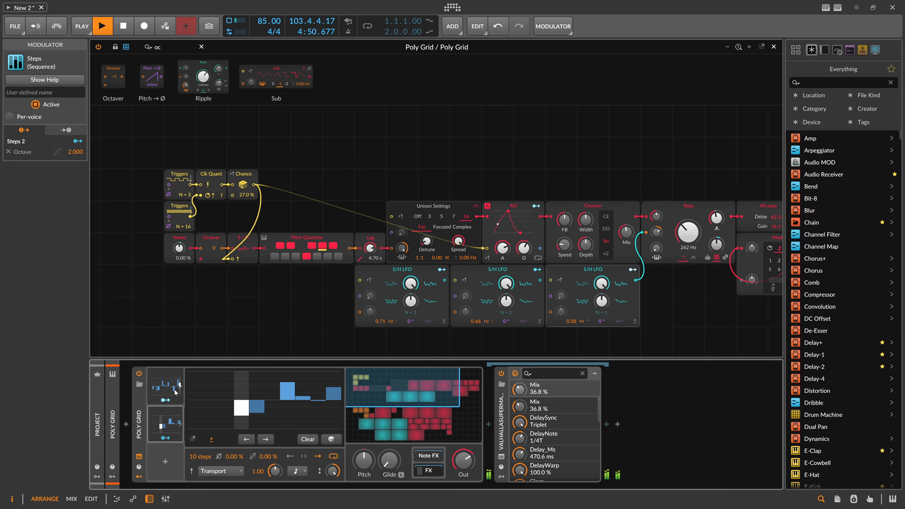
left_click(180, 424)
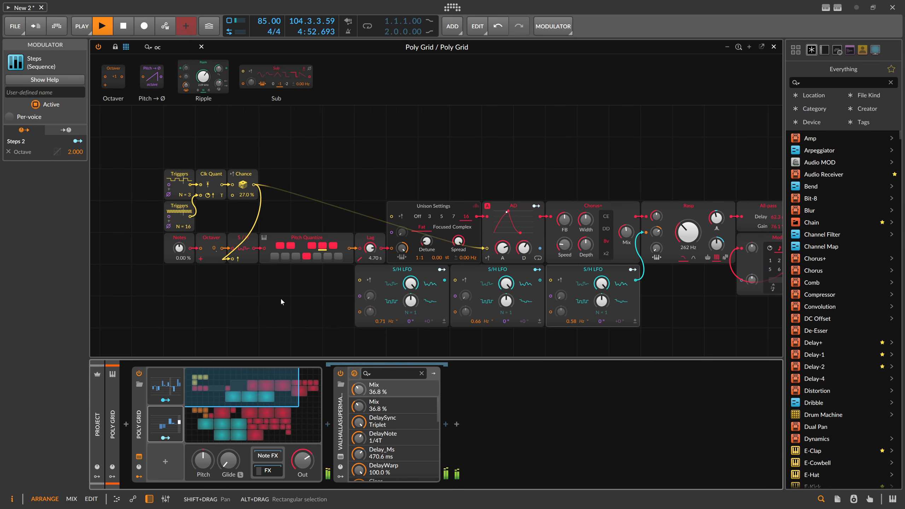
scroll(427, 235, "down", 1)
left_click_drag(424, 242, 424, 242)
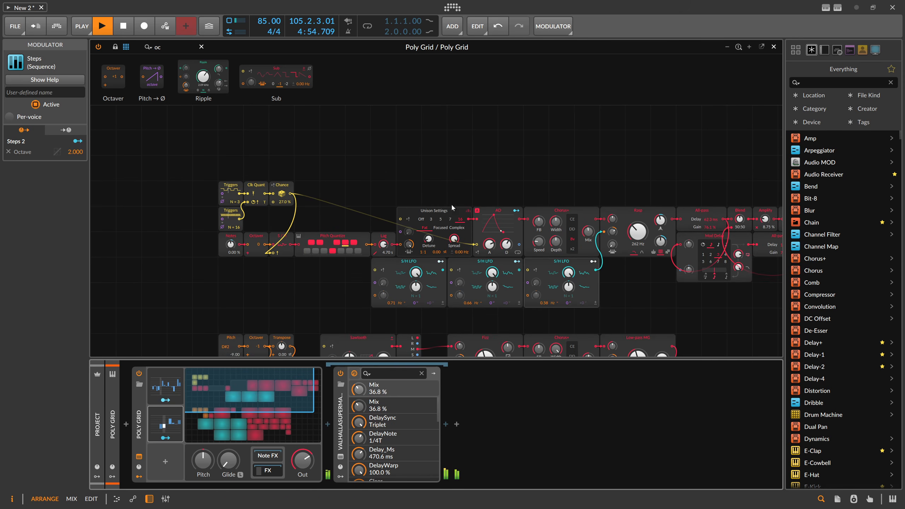
Move the melody voice's all-pass, Mod Delay, Blend, Amplify and output modules further along to open a gap after the Rasp filter
scroll(471, 187, "down", 1)
left_click_drag(499, 187, 295, 198)
scroll(348, 204, "up", 2)
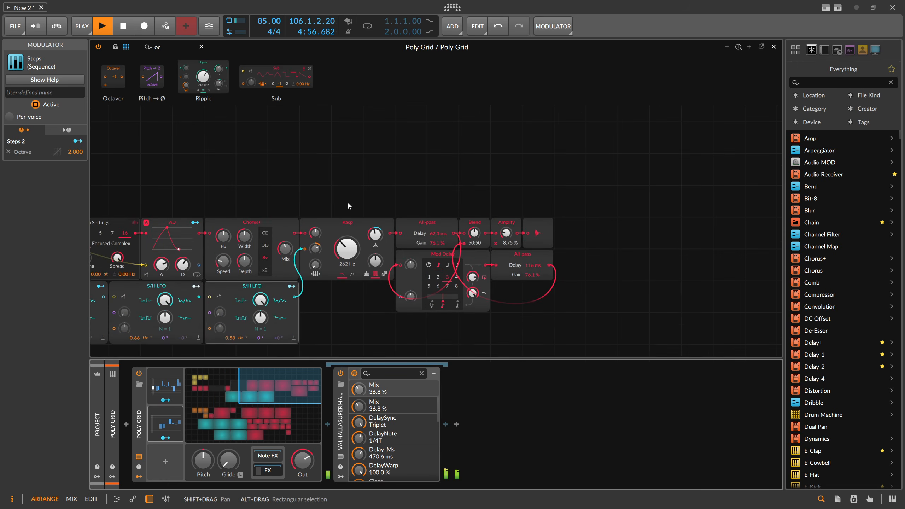
left_click_drag(586, 302, 540, 222)
left_click(443, 201)
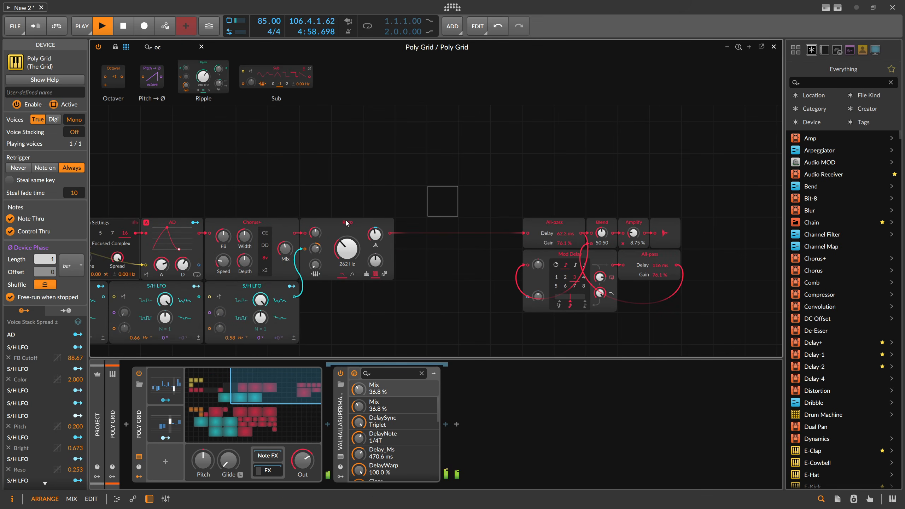
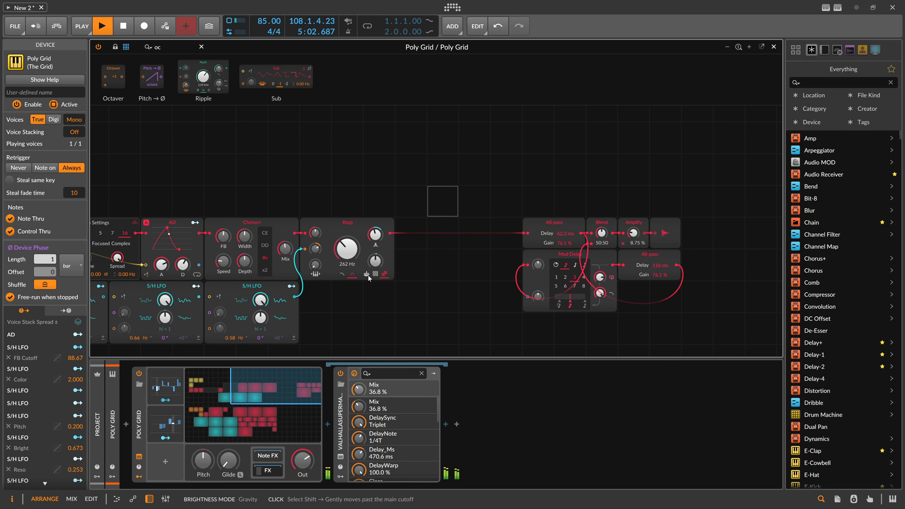
Set the rate of the S/H LFO that modulates the Rasp's brightness to 0.47 Hz, and the AD envelope's attack to 0.00 ms
right_click(376, 262)
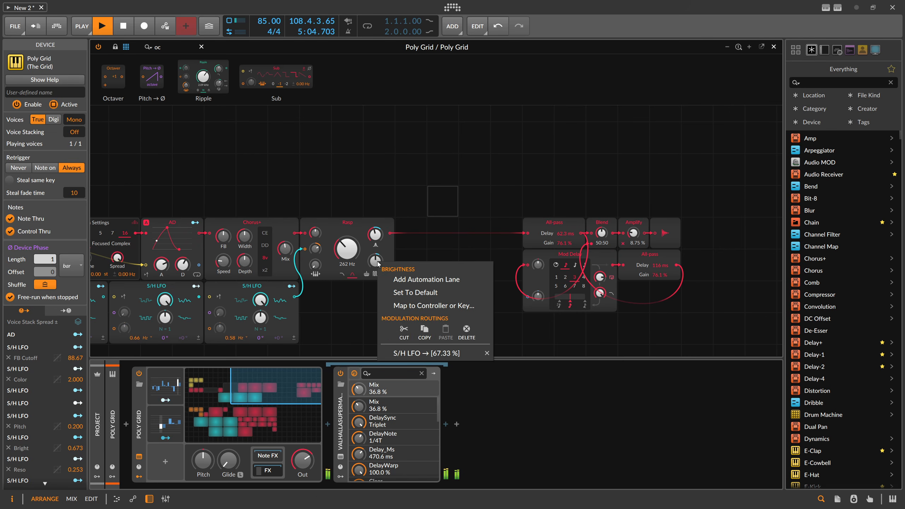
left_click(410, 339)
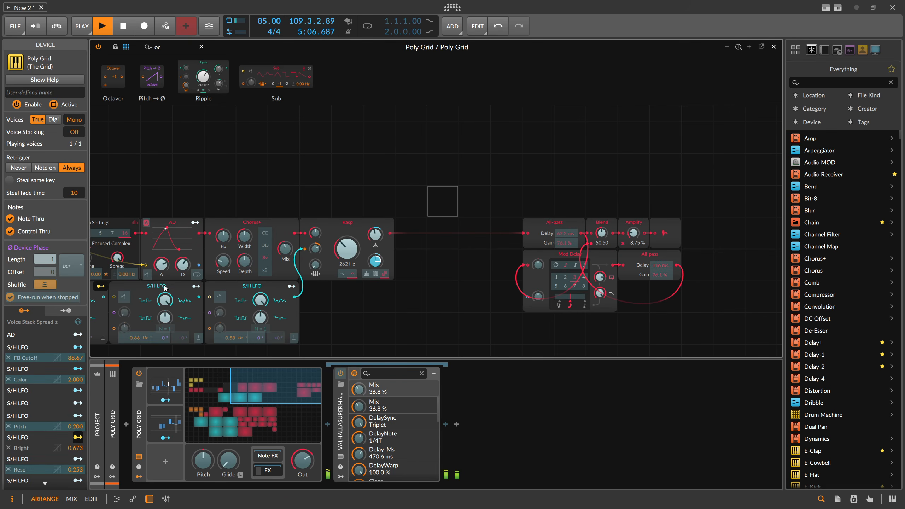
left_click(102, 287)
left_click_drag(348, 315, 492, 300)
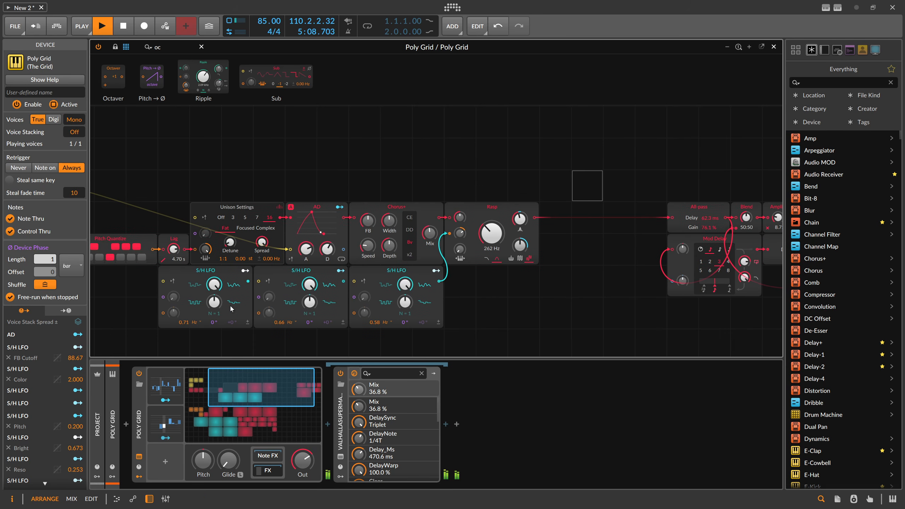
left_click_drag(195, 322, 197, 325)
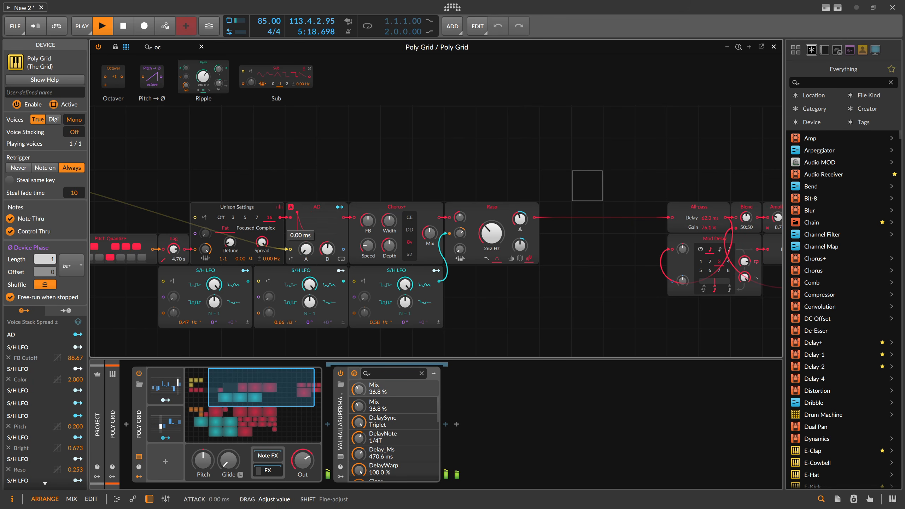
left_click_drag(306, 250, 306, 250)
Add a Dice module triggered by the melody's Chance module, and feed its output into a Modulator Out
left_click_drag(281, 193, 381, 181)
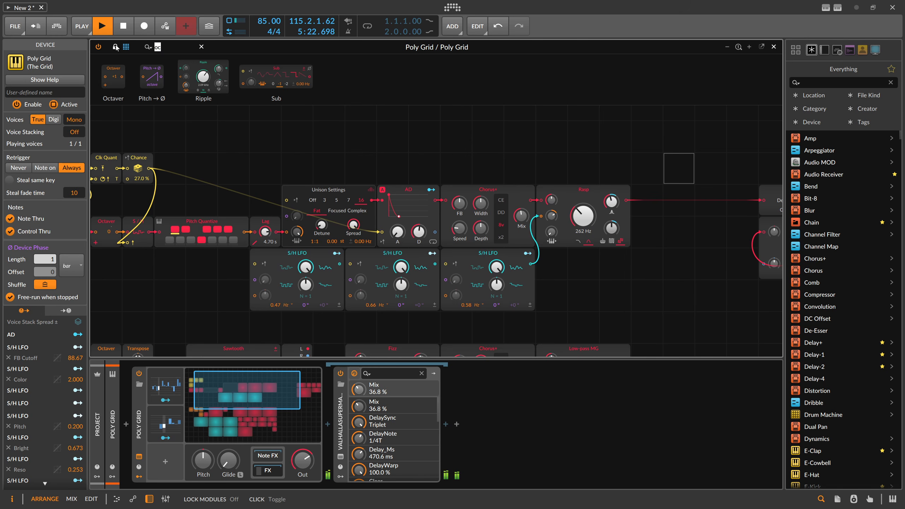
type("dice")
key("Return")
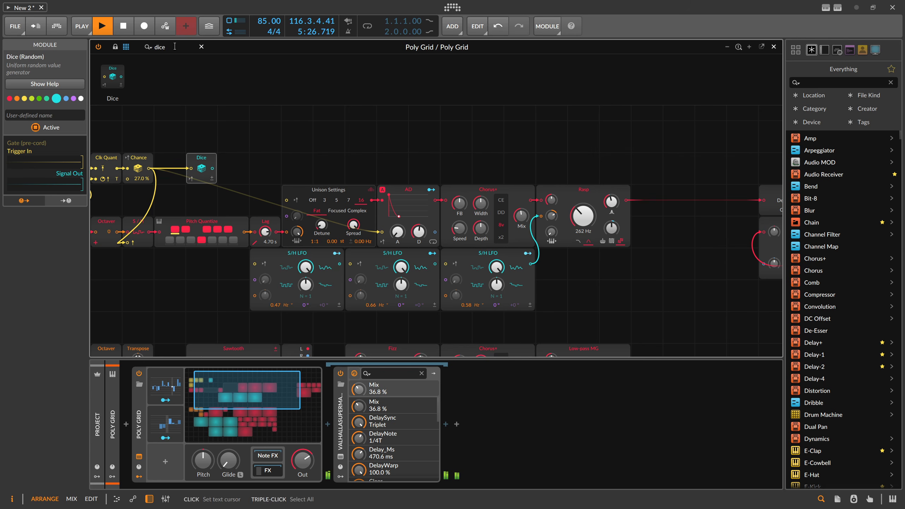
type("mod")
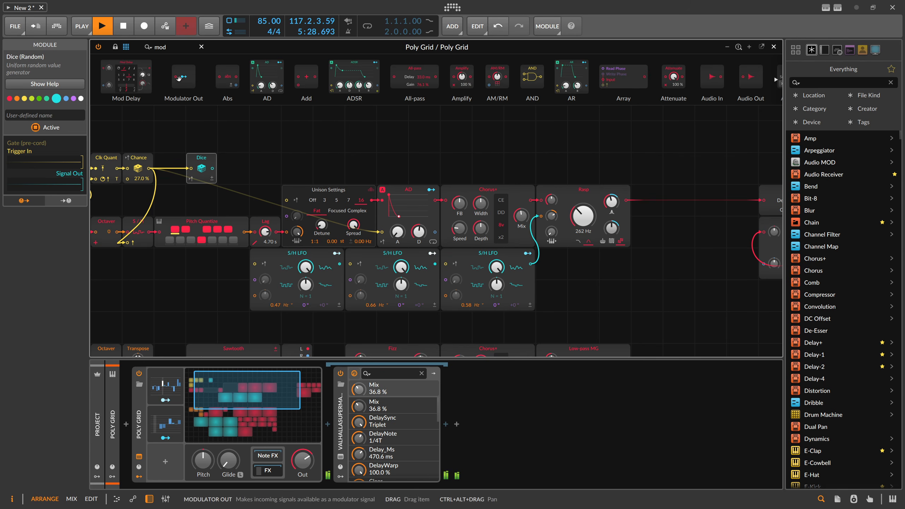
double_click(213, 169)
Modulate the AD envelope's attack from the Modulator Out by 1.867, and move the Dice pair directly beside Chance
left_click(233, 169)
left_click_drag(398, 232, 398, 228)
left_click(235, 170)
left_click_drag(264, 161, 193, 156)
left_click_drag(196, 157, 164, 158)
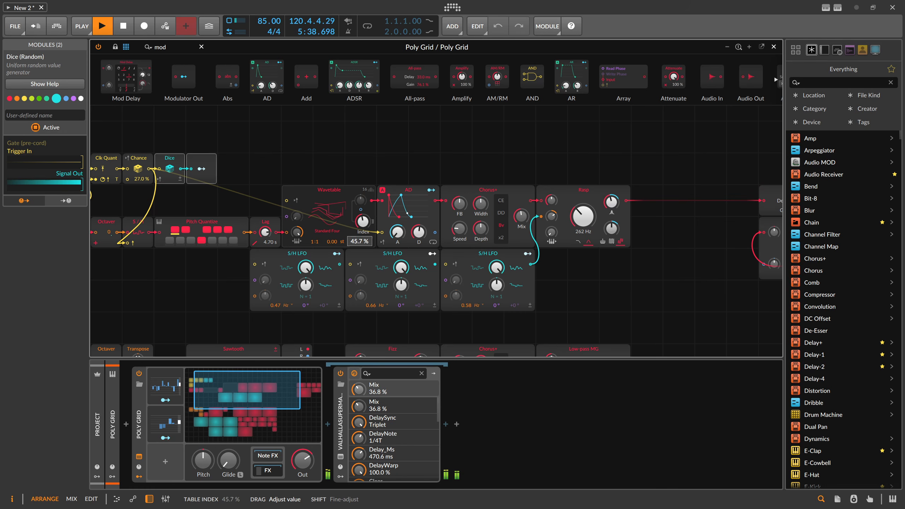
Load the ChefTable wavetable from the AAA Polarity-WT category into the melody's Wavetable oscillator
left_click(332, 215)
left_click(403, 336)
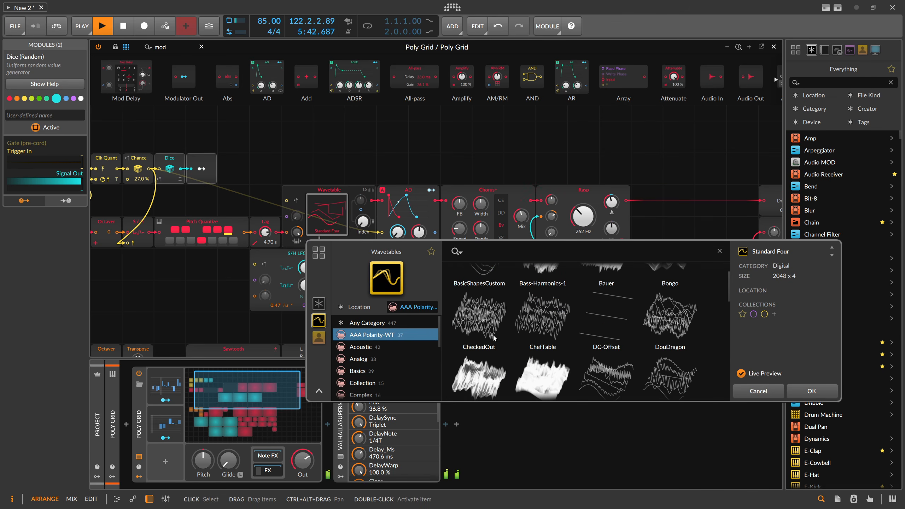
double_click(528, 326)
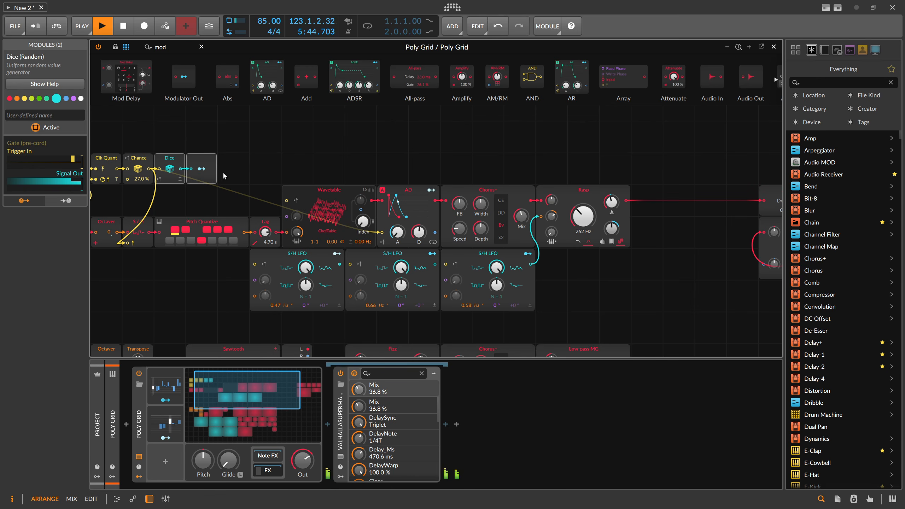
Duplicate the Dice and Modulator Out pair so that the two pairs sit one above the other beside Chance
left_click_drag(242, 161, 175, 155)
key("ctrl+d")
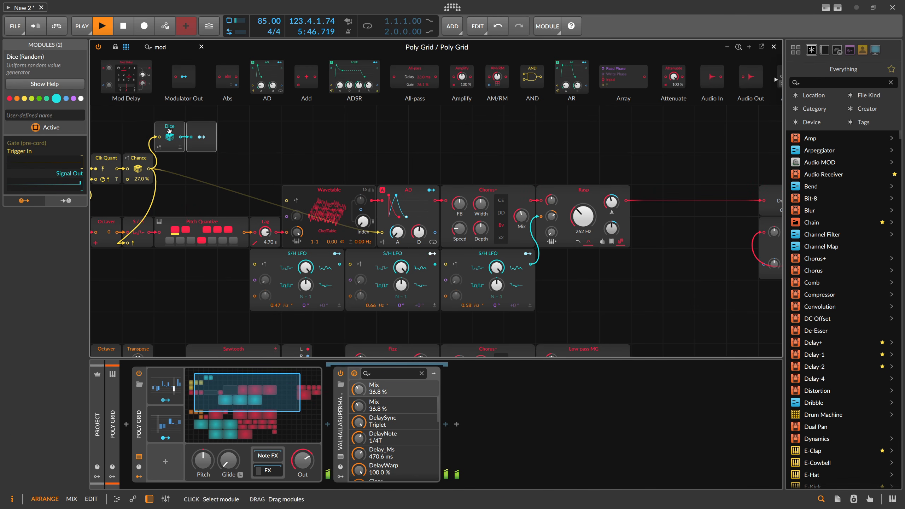
left_click(202, 168)
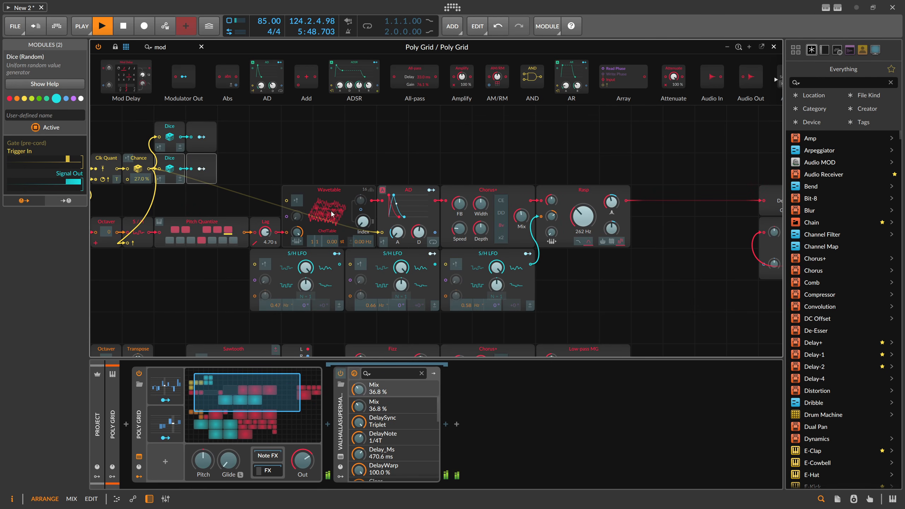
left_click(200, 169)
Patch the lower Dice into the Wavetable's index modulation input at 100 %, and delete the lower Modulator Out
left_click_drag(361, 201, 360, 192)
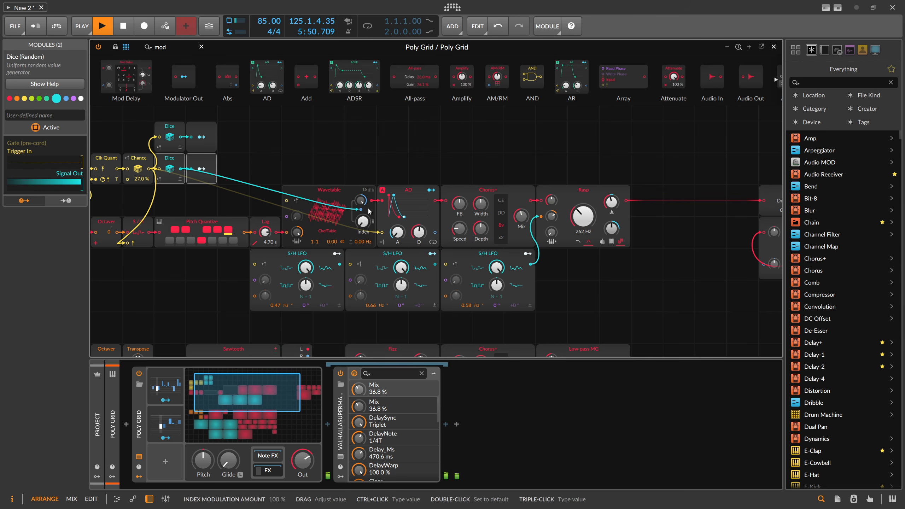
left_click(206, 162)
key("Delete")
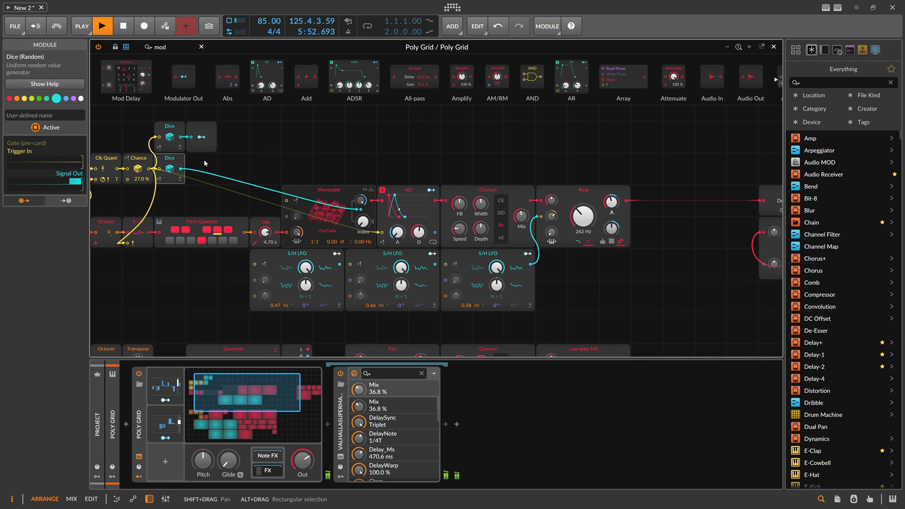
Load the Exported wavetable from the AAA Polarity-WT category into the melody's Wavetable oscillator
left_click(326, 209)
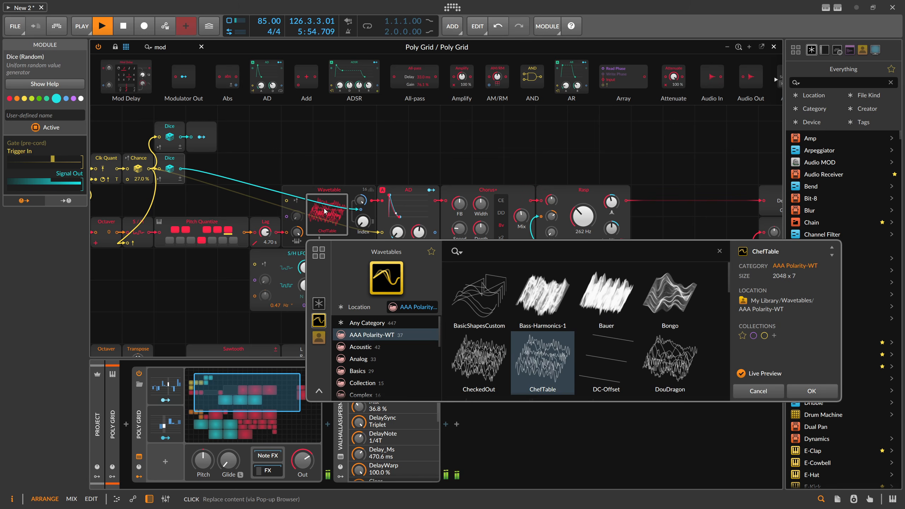
scroll(499, 307, "down", 2)
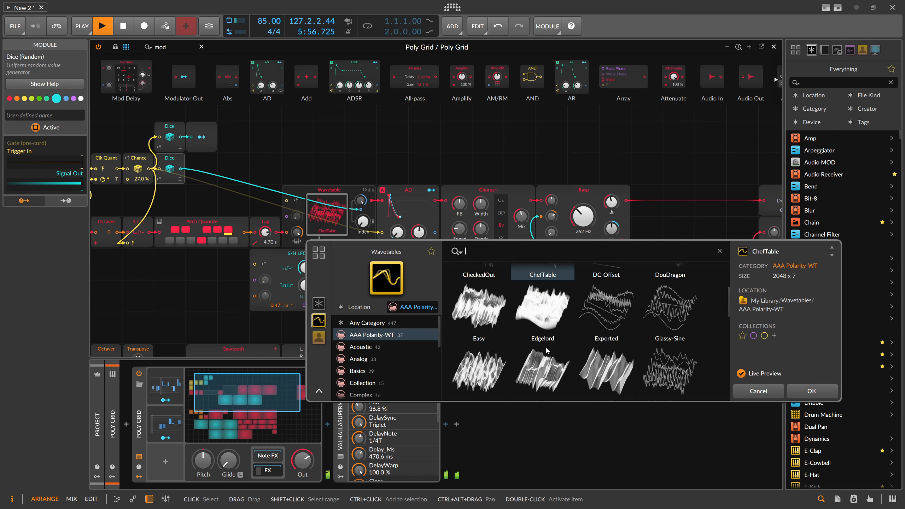
double_click(604, 358)
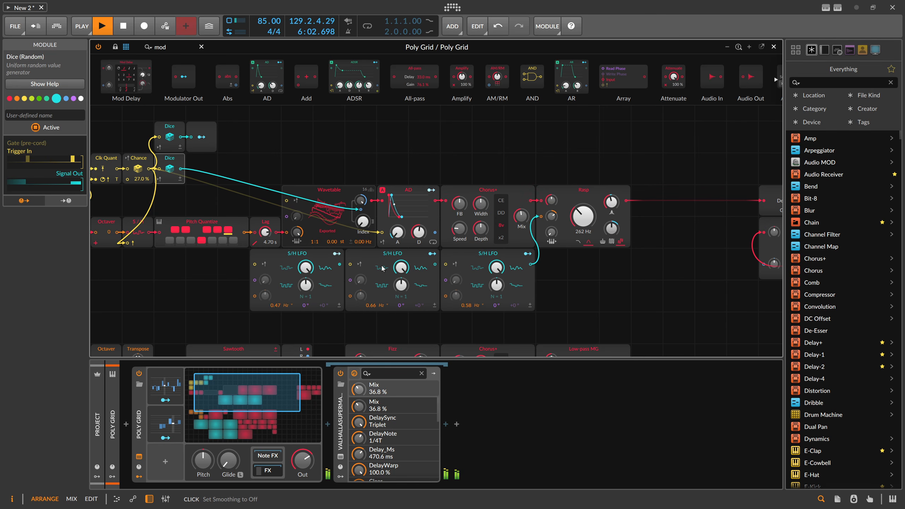
Duplicate the upper Dice and Modulator Out pair, placing the copy beside it in the same row
scroll(601, 169, "right", 15)
scroll(602, 169, "down", 2)
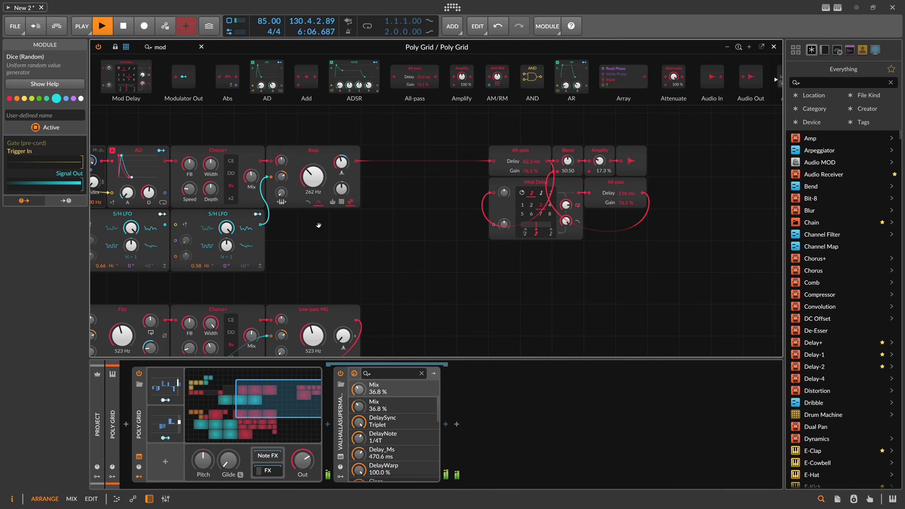
scroll(319, 225, "left", 20)
scroll(318, 225, "up", 1)
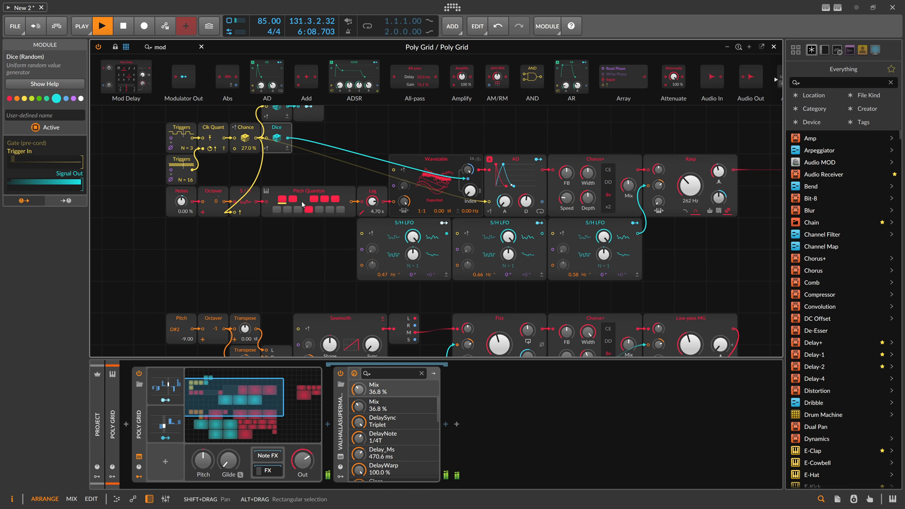
scroll(300, 167, "up", 2)
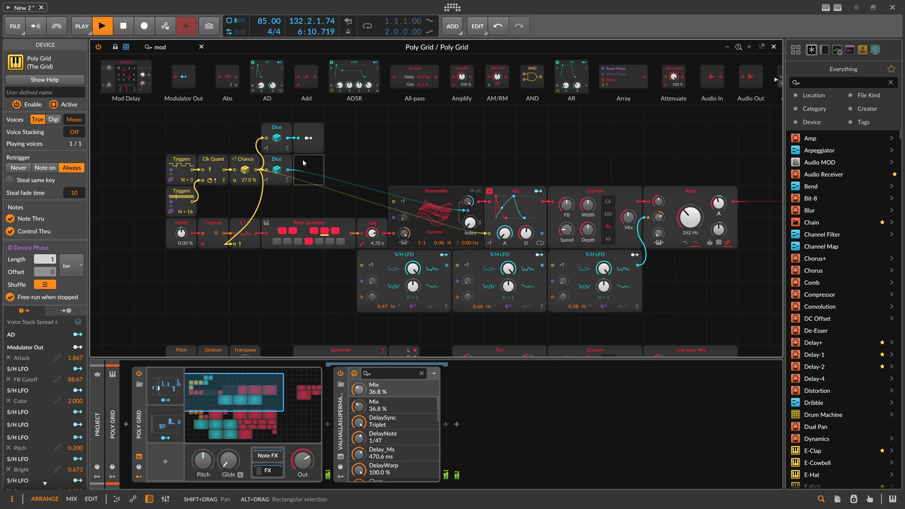
left_click(308, 143, "shift")
key("ctrl+d")
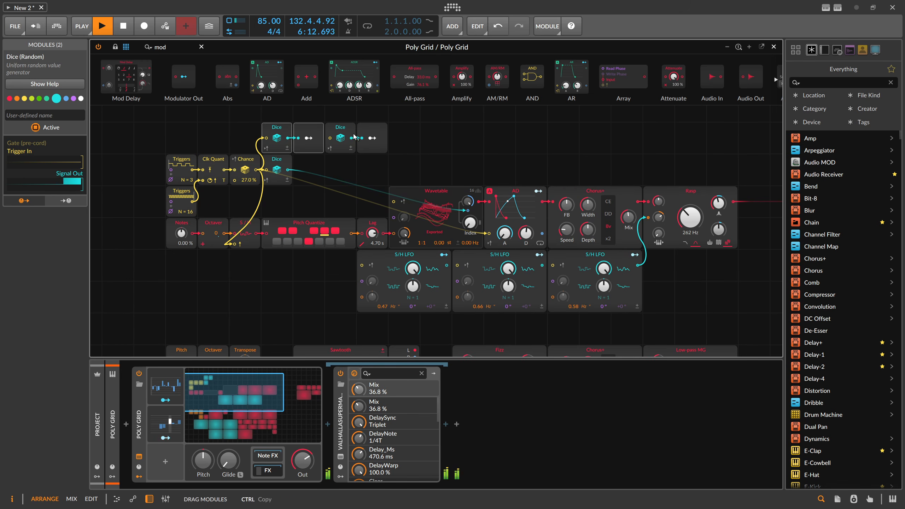
Set the melody's Lag to 0.01 ms, modulated ×1113440 by the copied Dice and Modulator Out pair placed beside the lower Dice
mouse_move(372, 233)
left_mouse_down()
mouse_move(372, 247)
mouse_move(372, 218)
mouse_move(374, 240)
left_mouse_up()
left_click(372, 138)
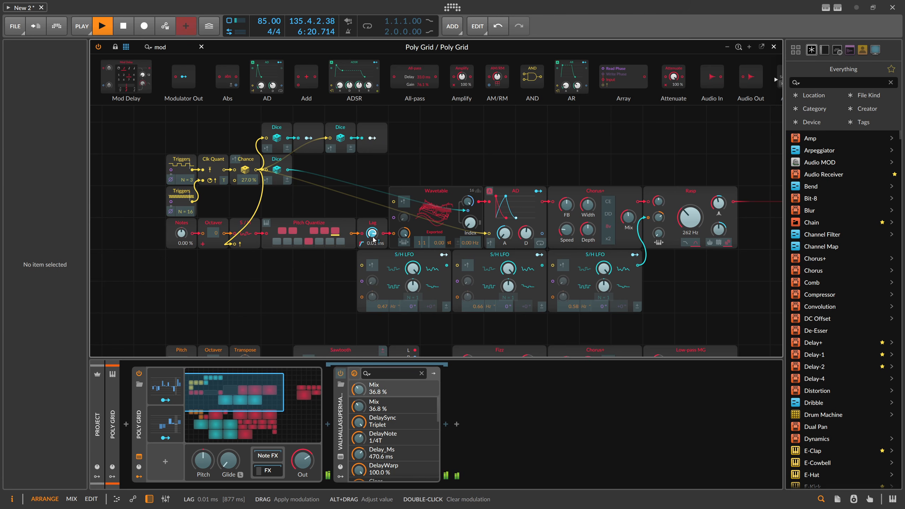
left_click_drag(420, 155, 341, 170)
left_click(341, 170)
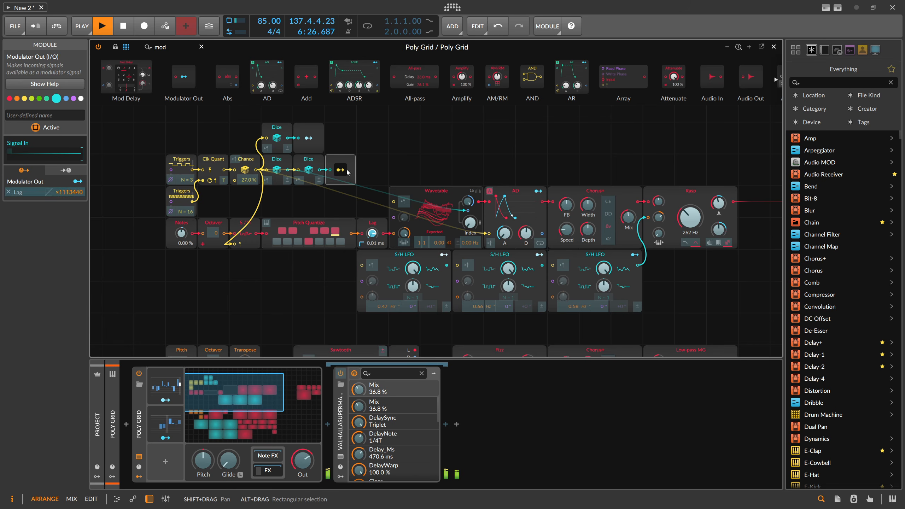
left_click(347, 172)
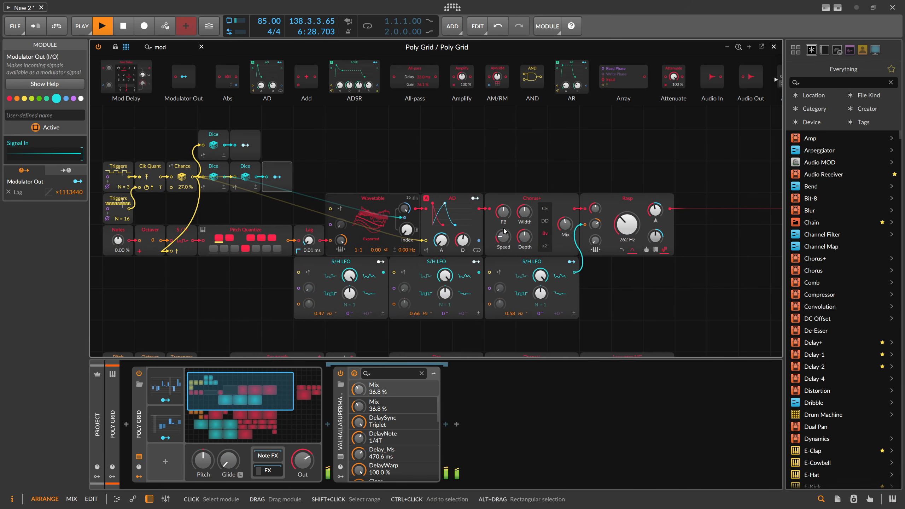
Move the melody's delay and output modules back against the Rasp filter, and set their Amplify level to 8.75 %
left_click_drag(504, 231, 504, 235)
left_click_drag(512, 171, 403, 174)
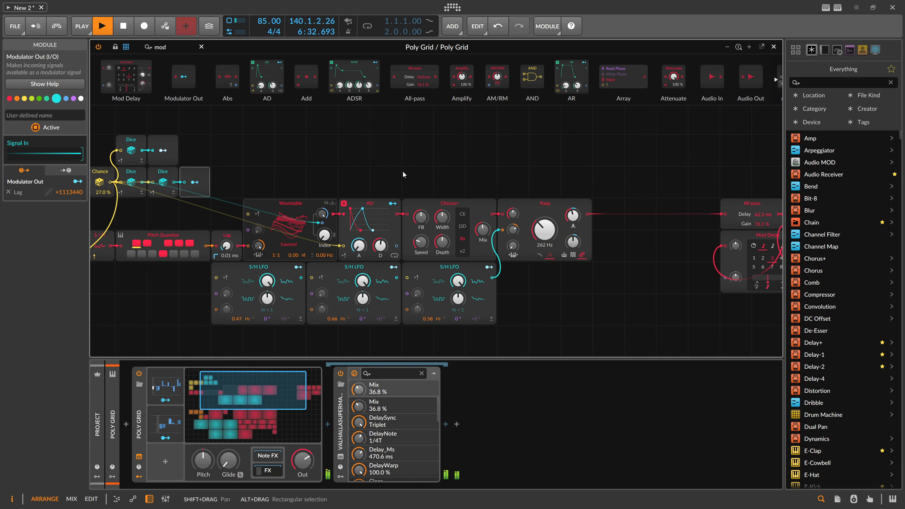
scroll(401, 172, "down", 1)
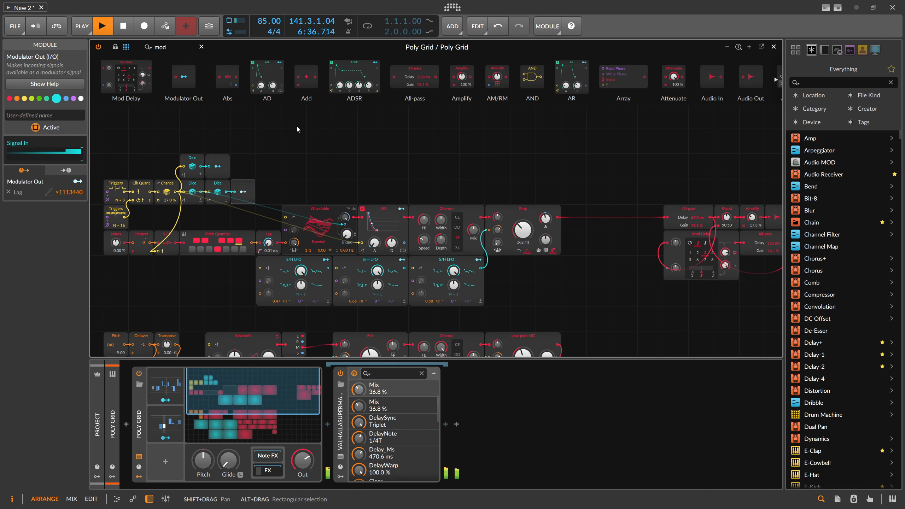
scroll(433, 149, "down", 3)
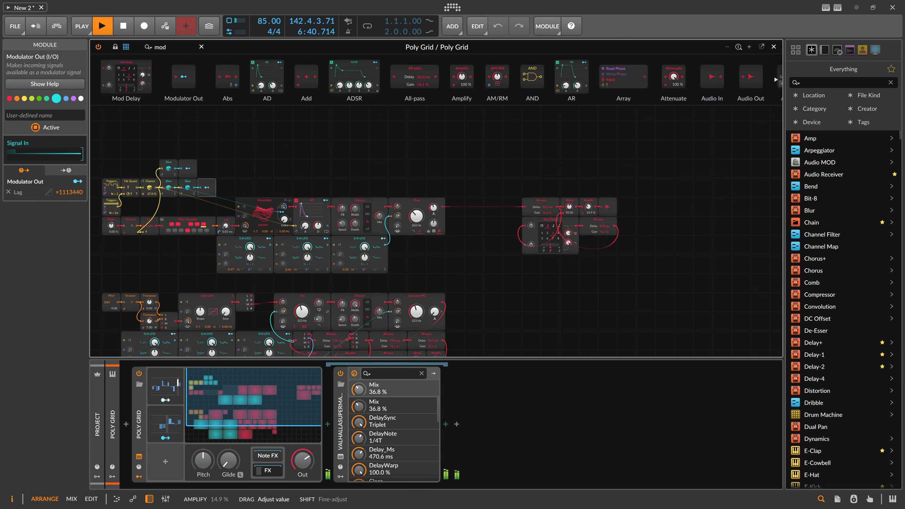
left_click_drag(641, 271, 445, 208)
scroll(445, 181, "up", 2)
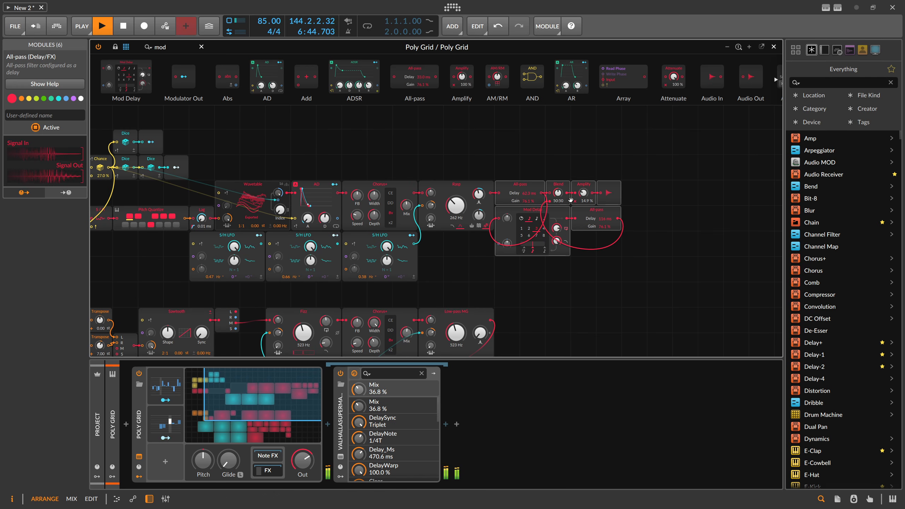
left_click_drag(571, 199, 570, 210)
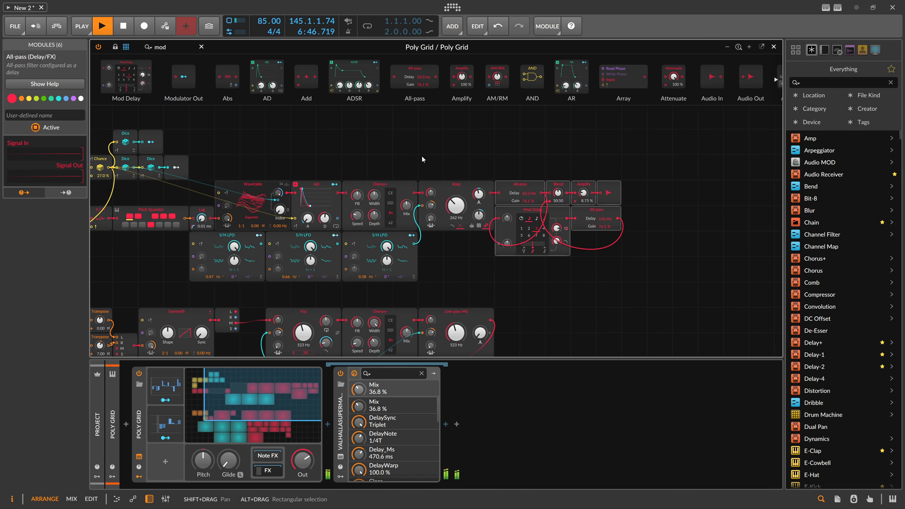
Insert a Pan module between the melody voice's Amplify and its audio output
left_click(119, 49)
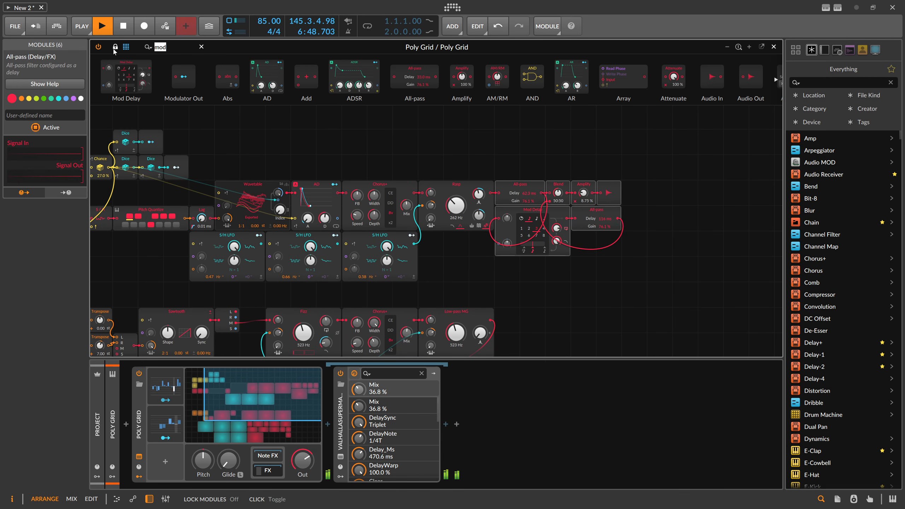
type("pan")
left_click_drag(153, 75, 592, 195)
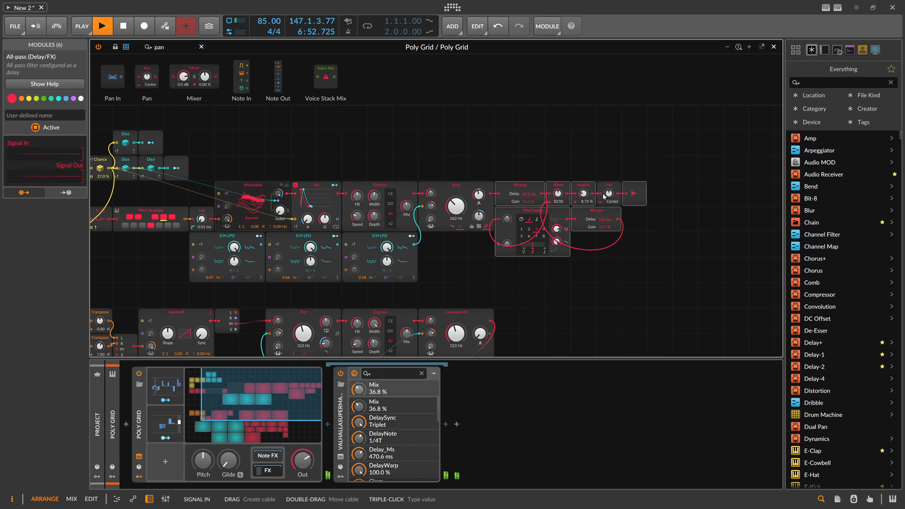
Copy the upper Dice and Modulator Out pair once more, placing the copy beside it in the upper row
mouse_move(182, 146)
left_mouse_down()
mouse_move(249, 166)
mouse_move(187, 162)
left_mouse_up()
left_click_drag(194, 155, 245, 155)
left_click(266, 142)
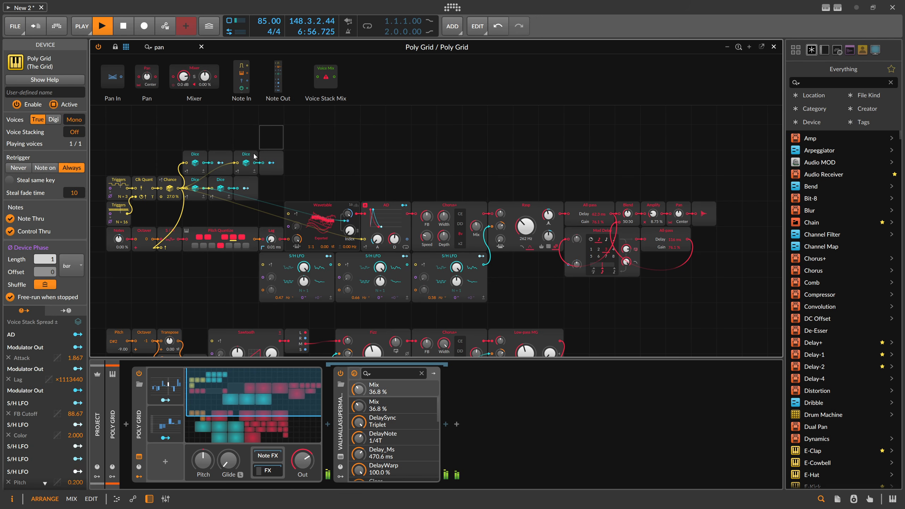
Modulate the melody's Pan by 0.300 from the newest copied Dice's Modulator Out, and set the melody's Amplify level to 8.36 %
left_click(272, 163)
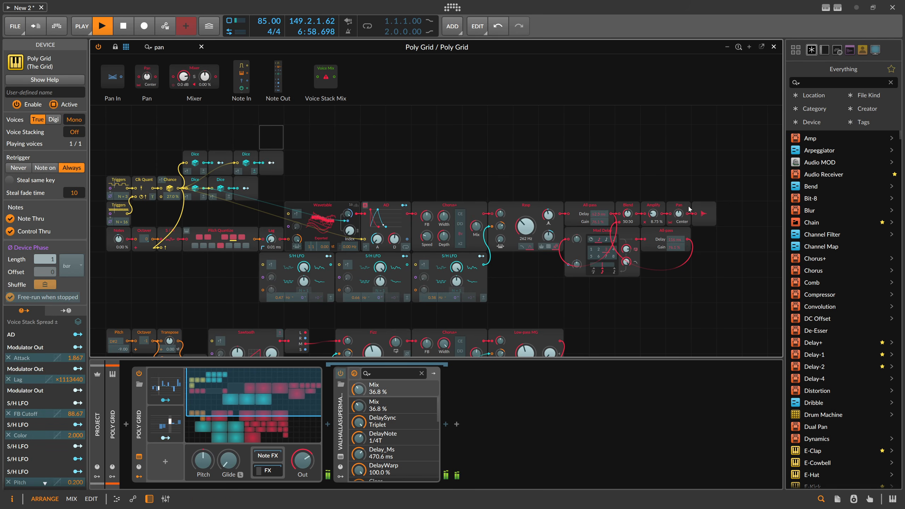
left_click_drag(679, 213, 679, 209)
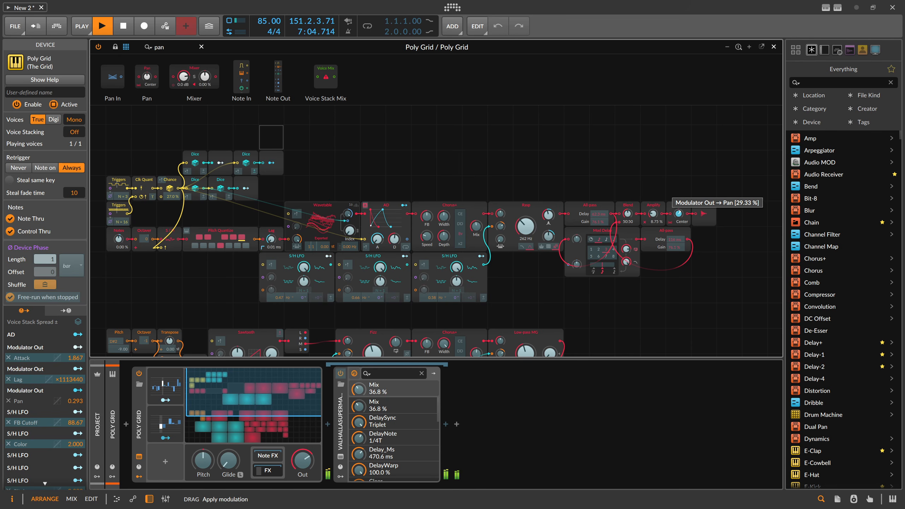
left_click_drag(679, 209, 679, 205)
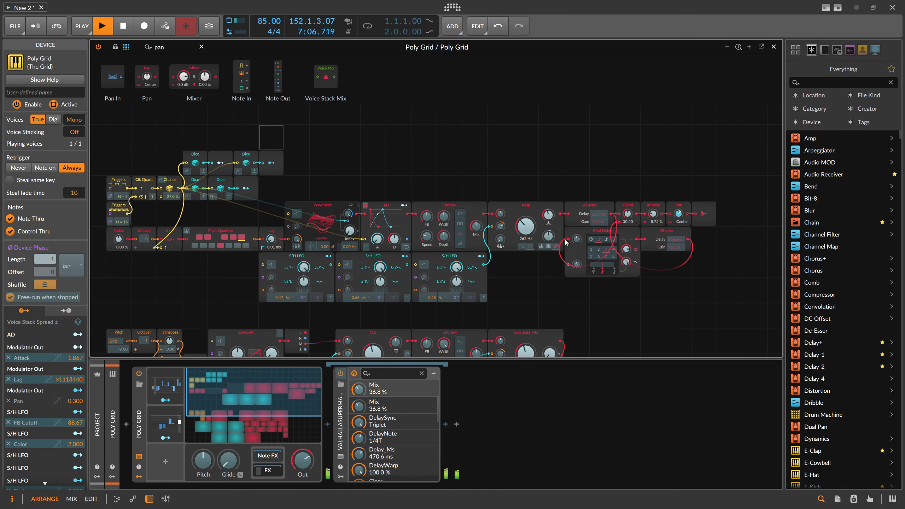
left_click(271, 163)
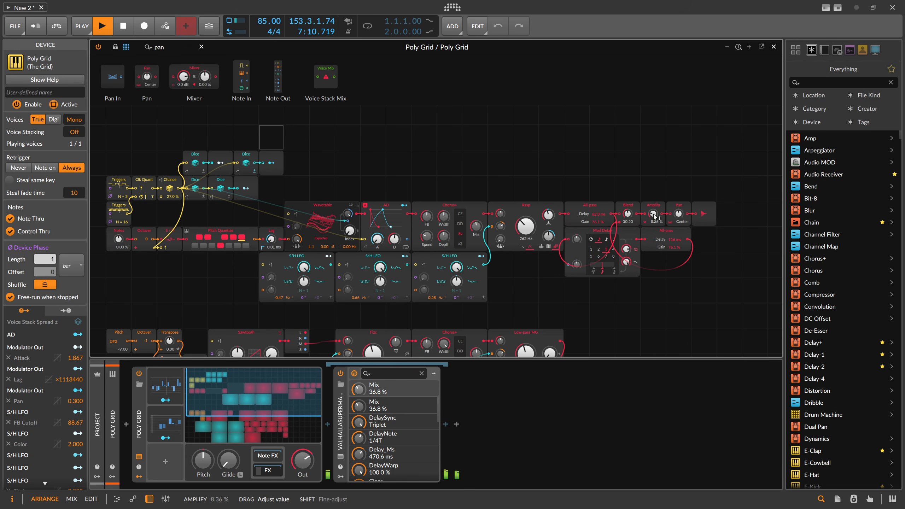
left_click_drag(654, 216, 654, 215)
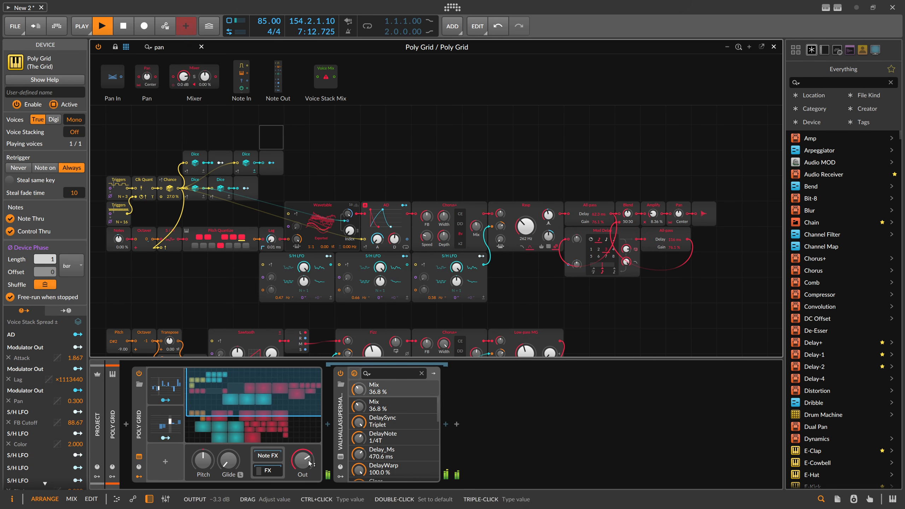
Regroup the melody's Triggers, Clock Quantize, Chance and Dice modules directly above its pitch row and against the Wavetable block
scroll(282, 266, "down", 1)
scroll(282, 267, "up", 1)
left_click_drag(276, 196, 306, 120)
scroll(217, 151, "down", 1)
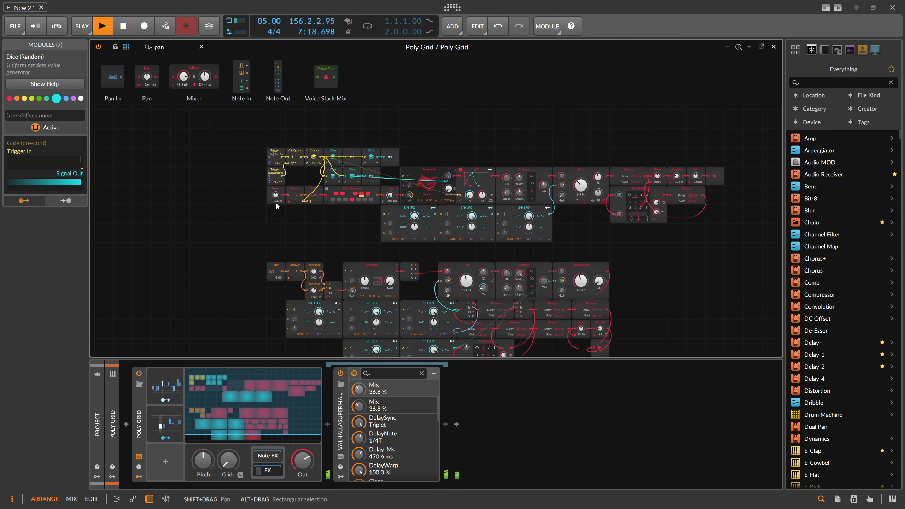
left_click_drag(265, 214, 376, 148)
left_click_drag(586, 230, 402, 212)
left_click_drag(403, 211, 422, 211)
left_click_drag(249, 153, 398, 199)
left_click_drag(390, 161, 309, 147)
left_click(380, 158)
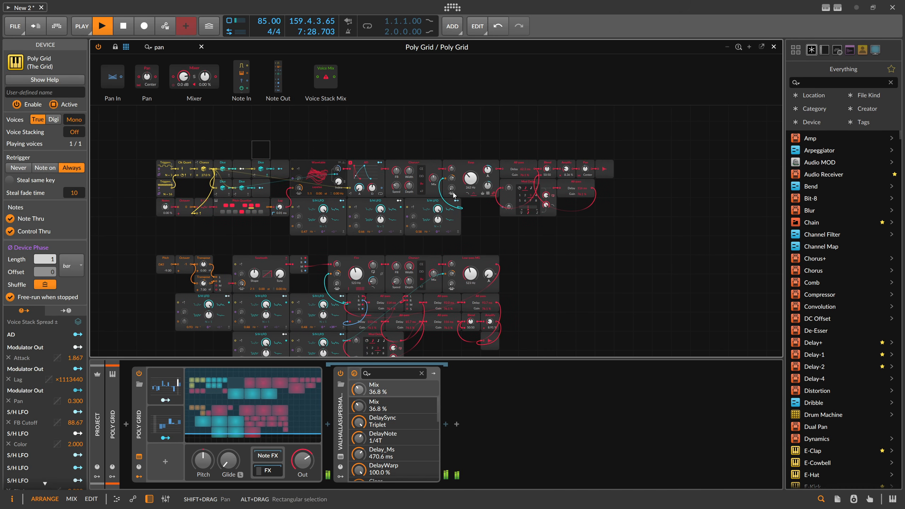
Compact the melody's output section by placing Amplify, Pan and Audio Out in the row beneath the upper All-pass, above Mod Delay
left_click_drag(525, 189, 487, 209)
left_click_drag(608, 211, 510, 183)
left_click(585, 207)
mouse_move(547, 183)
left_mouse_down()
mouse_move(528, 185)
mouse_move(548, 184)
left_mouse_up()
Add a Sine oscillator in the empty grid area above the melody voice
left_click_drag(352, 146, 409, 203)
scroll(363, 185, "up", 1)
left_click_drag(338, 157, 337, 215)
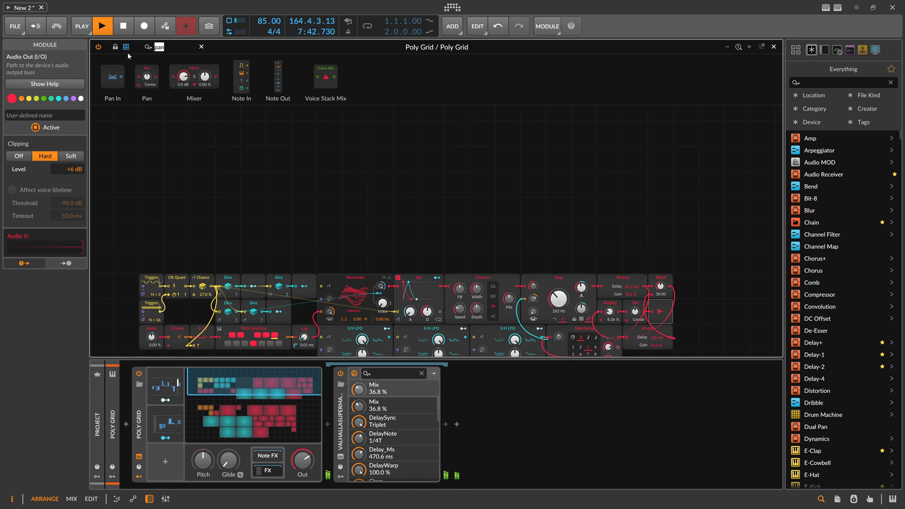
key("BackSpace")
type("sine")
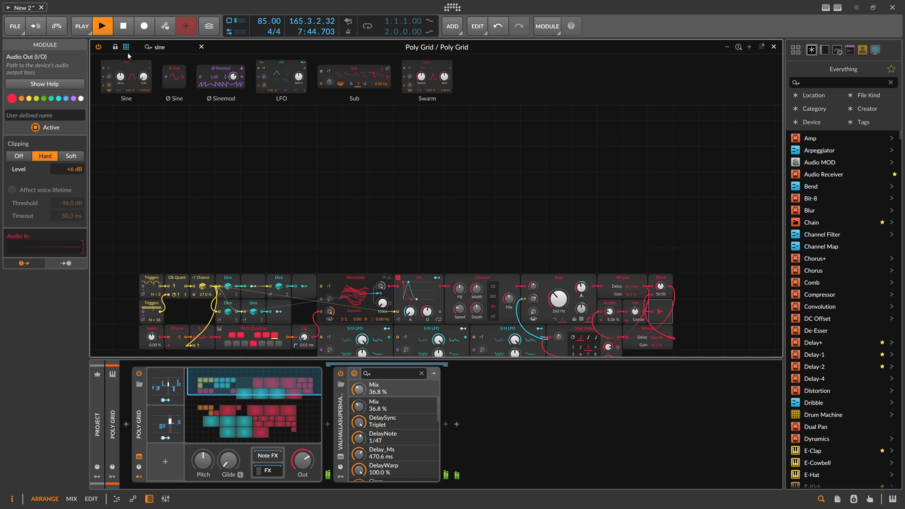
left_click_drag(147, 92, 352, 188)
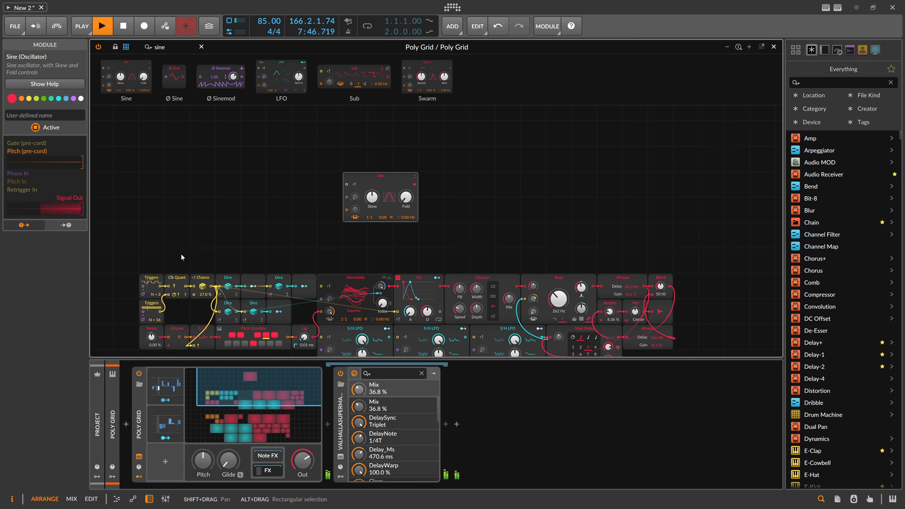
Copy the melody's two Triggers and Clock Quantize modules to the area beside the Sine oscillator, with the upper copied Triggers at N = 13
left_click_drag(181, 257, 127, 329)
left_click_drag(174, 288, 207, 166)
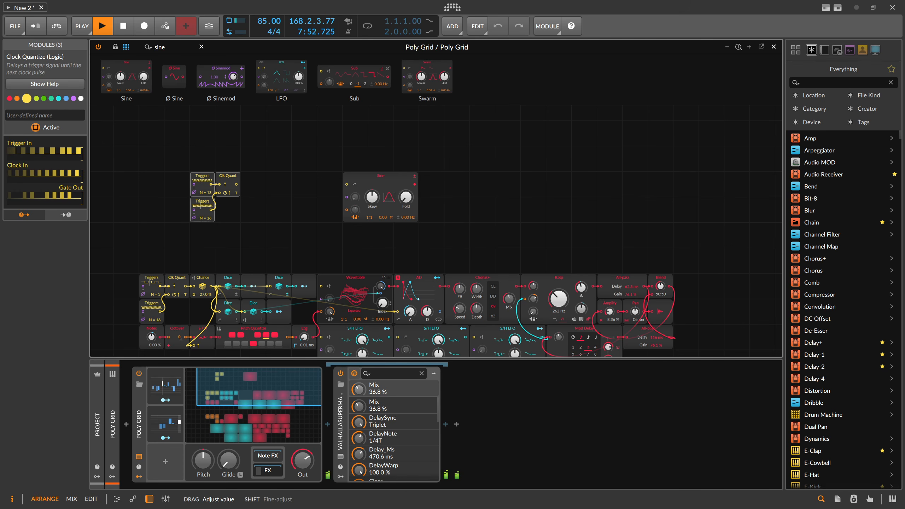
left_click_drag(285, 197, 251, 199)
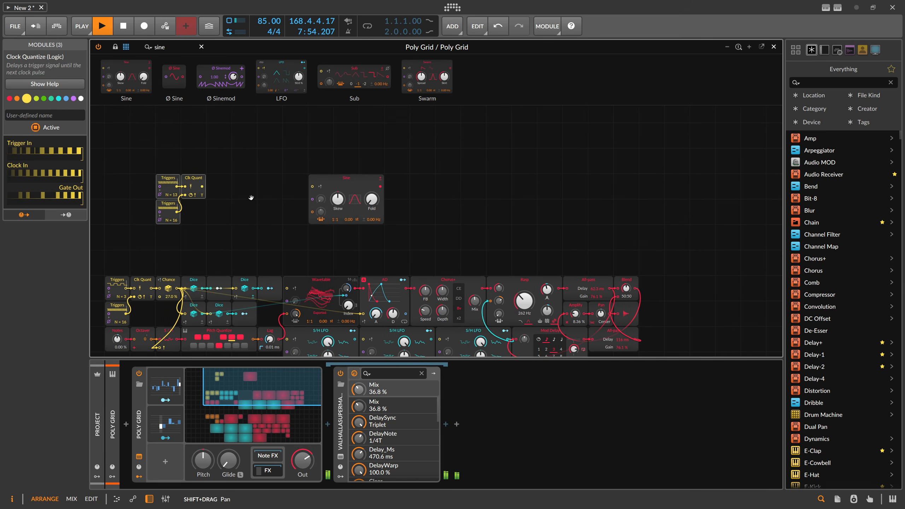
Add an AD envelope directly after the Sine oscillator, fed by its output
triple_click(175, 47)
type("ad")
left_click_drag(118, 77, 389, 186)
left_click(390, 220)
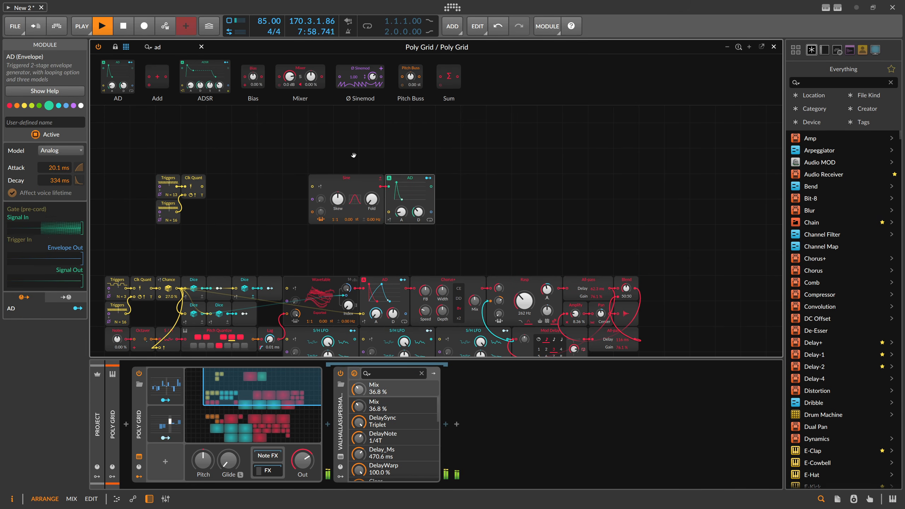
Search the Grid module palette for "phase"
left_click_drag(354, 155, 369, 147)
scroll(348, 153, "up", 1)
left_click_drag(188, 162, 245, 177)
left_click(165, 48)
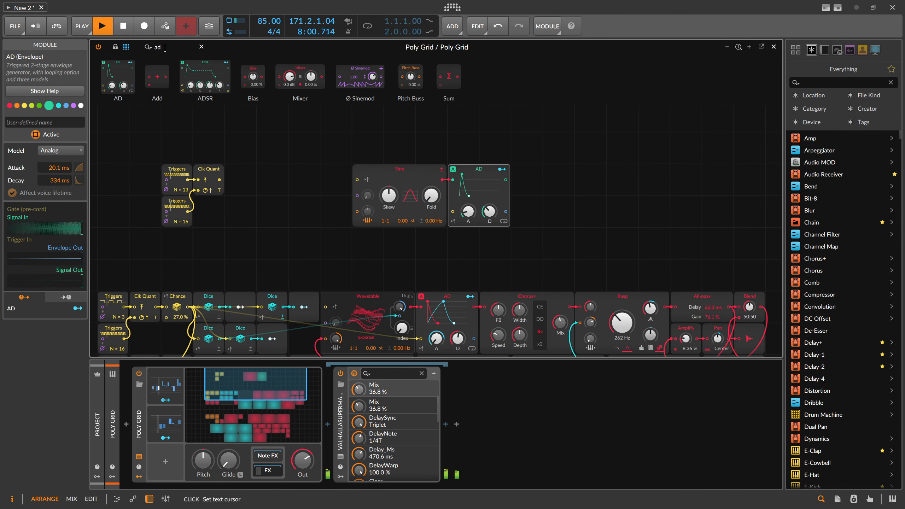
key("BackSpace")
type("phase")
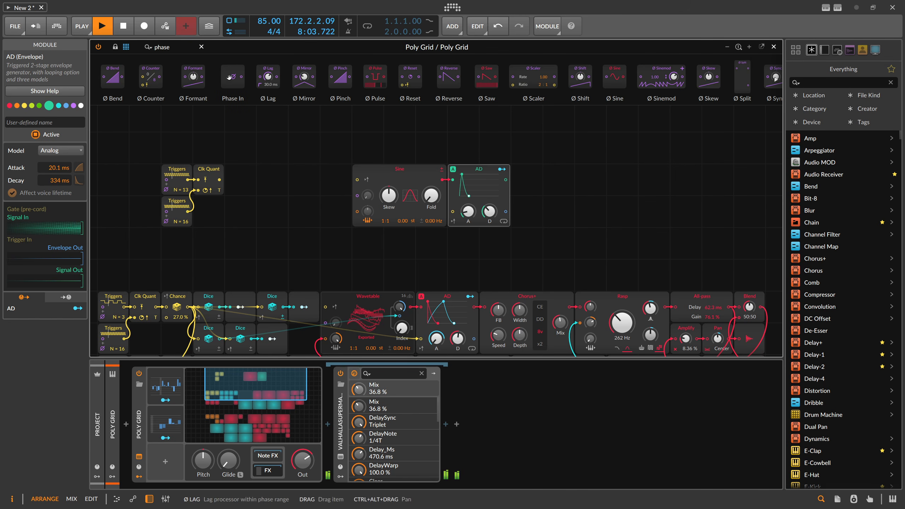
Add a Phase In feeding an Ø Sinemod with a raised amount, and place the pair directly beneath the upper Triggers modules
left_click_drag(233, 77, 242, 239)
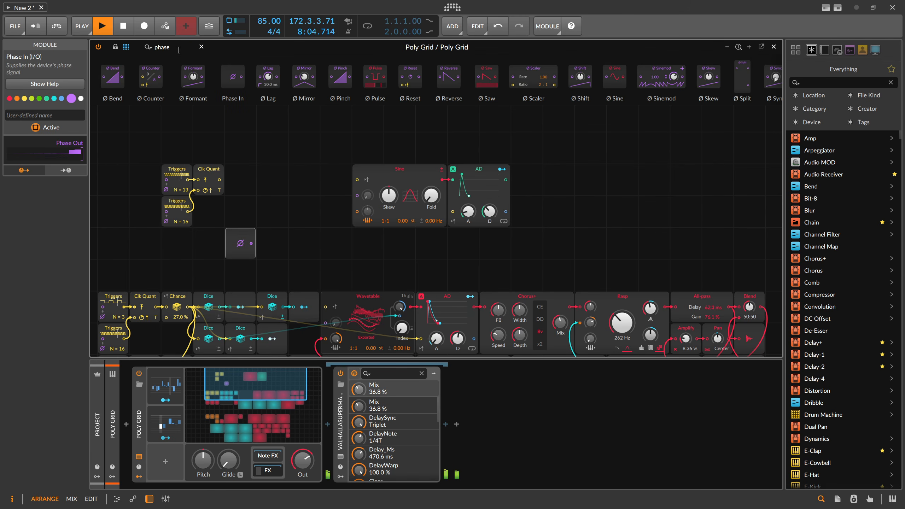
left_click(161, 47)
type("sine")
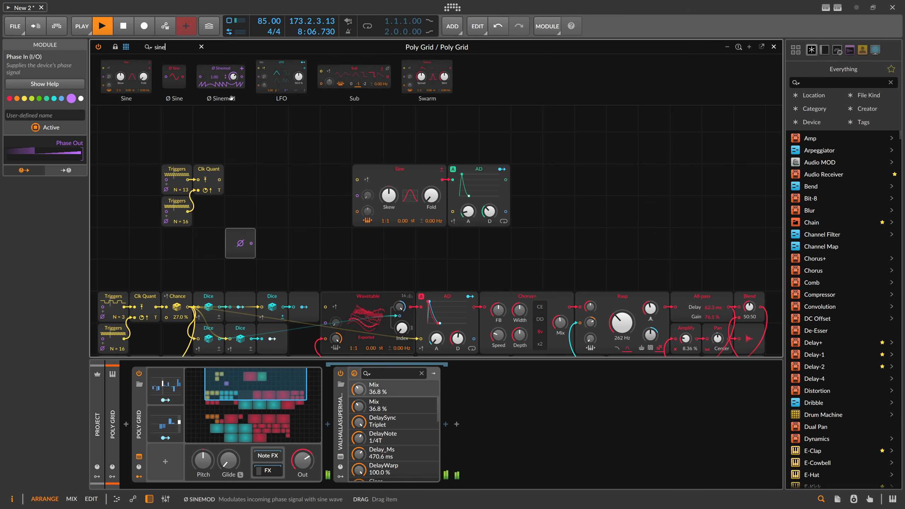
left_click_drag(231, 98, 298, 240)
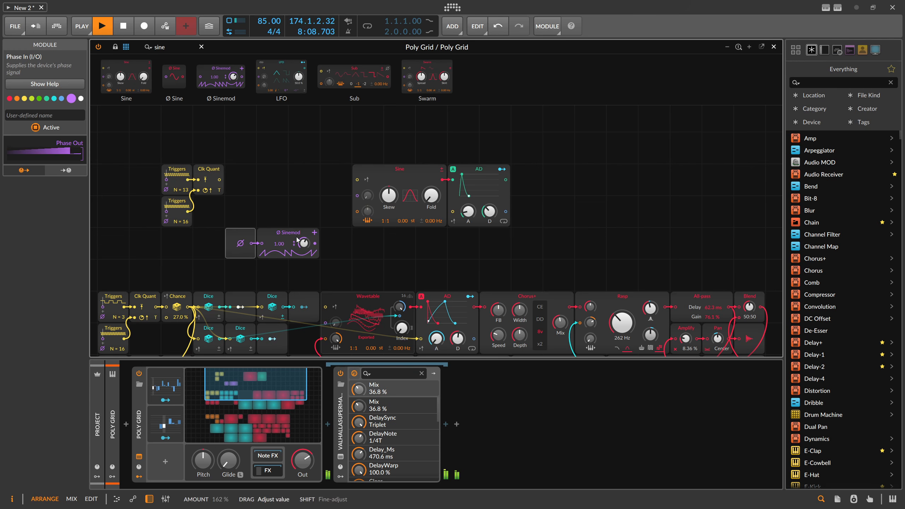
left_click_drag(348, 253, 240, 244)
left_click_drag(239, 244, 178, 245)
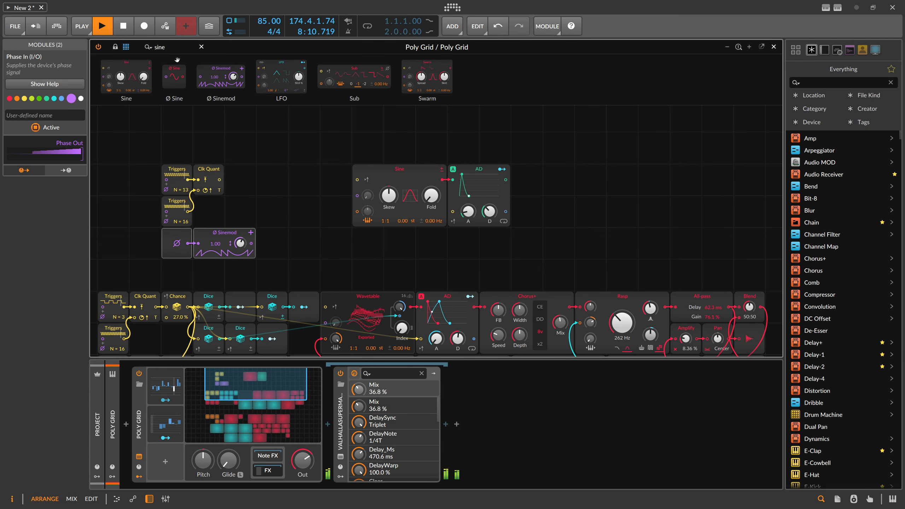
Chain an Attenuate module set to 13.0 % and a Sample / Hold module after the Ø Sinemod
type("att")
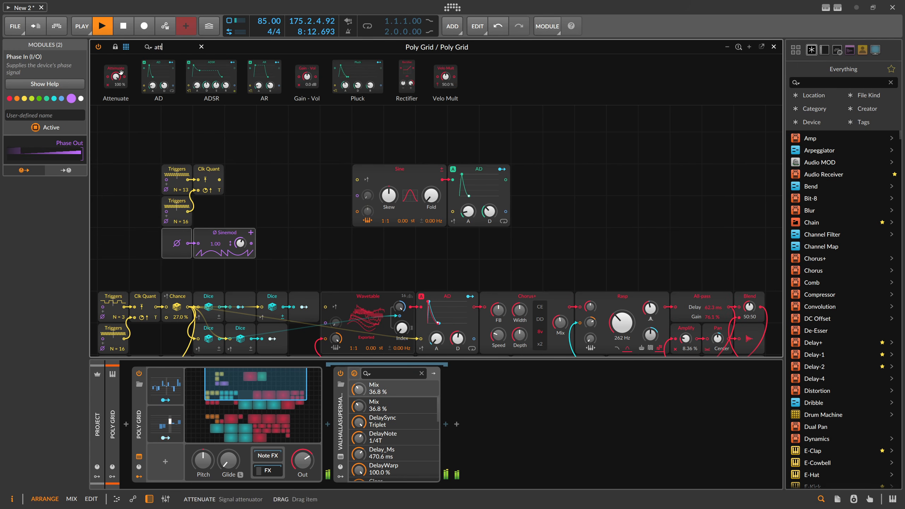
left_click_drag(121, 73, 273, 259)
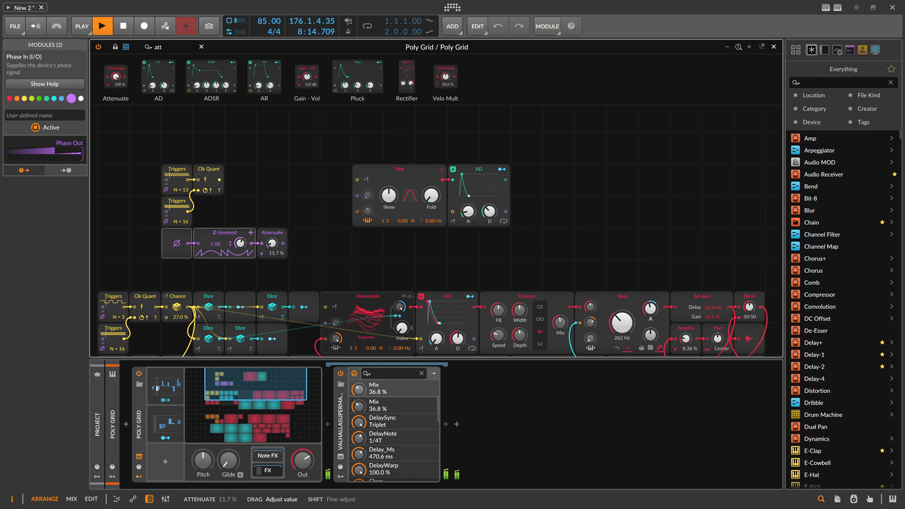
left_click(276, 221)
type("sa")
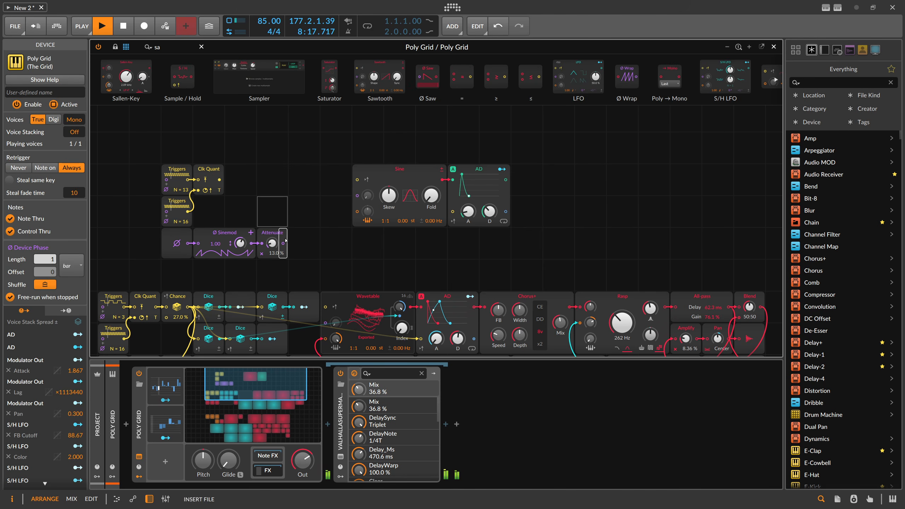
left_click_drag(285, 241, 286, 242)
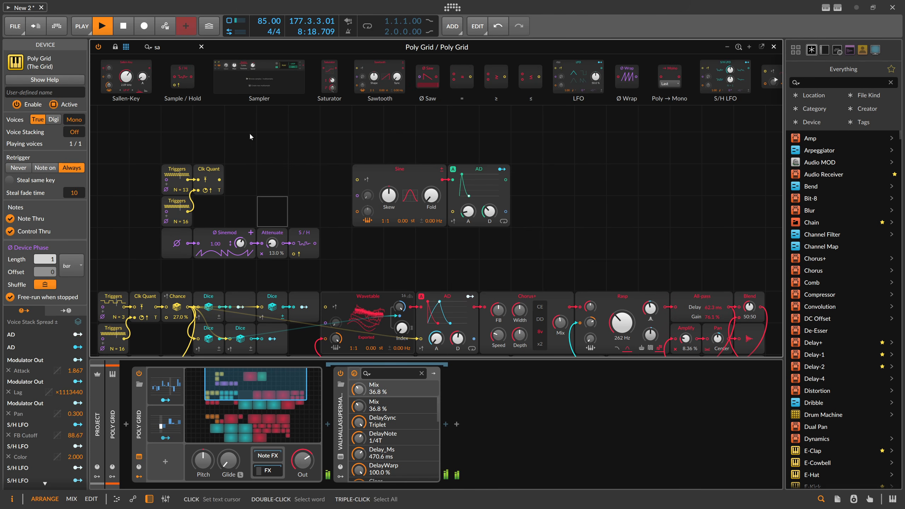
Copy the Pitch Quantize module from the lower voice to after the S/H, and connect its output to the Sine's pitch input
scroll(259, 156, "down", 4)
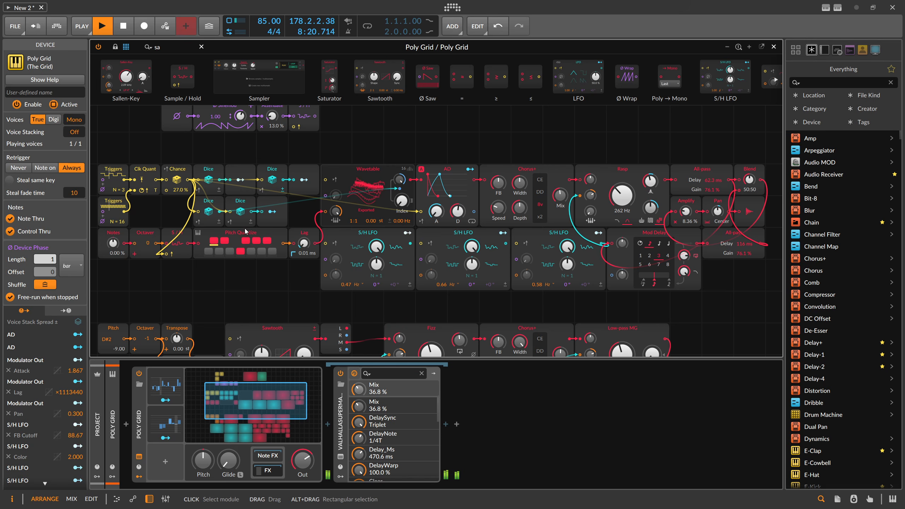
left_click_drag(245, 231, 325, 244)
left_click_drag(405, 229, 358, 211)
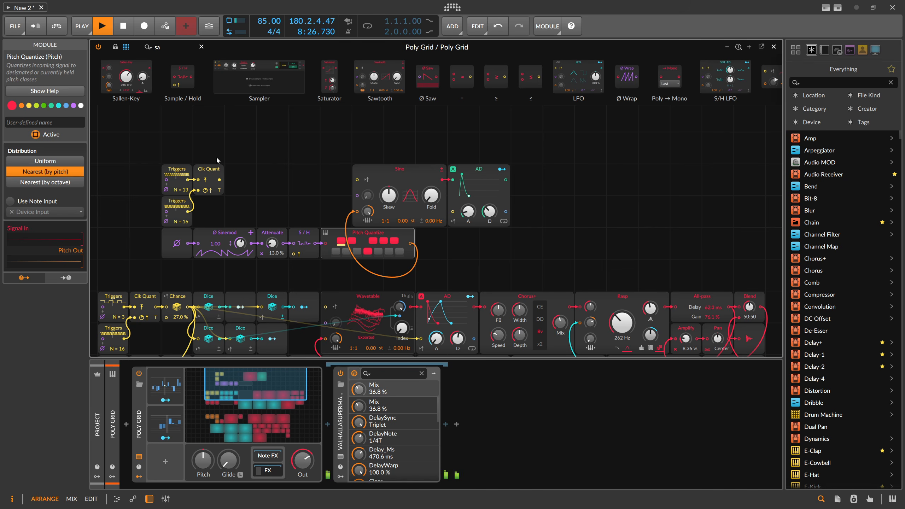
Wire the Clk Quant output to the triggers of the S/H and the Sine's AD, and move Pitch Quantize above the S/H row
left_click_drag(220, 179, 294, 254)
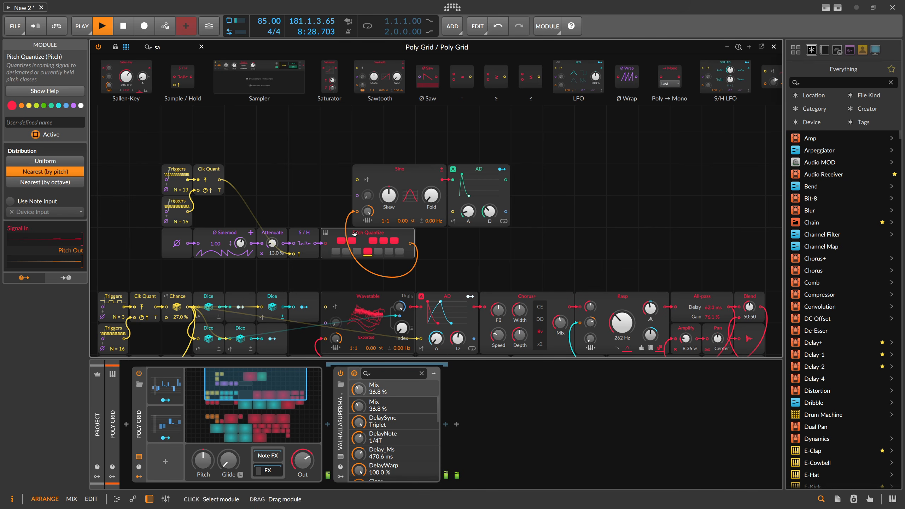
left_click_drag(355, 233, 259, 201)
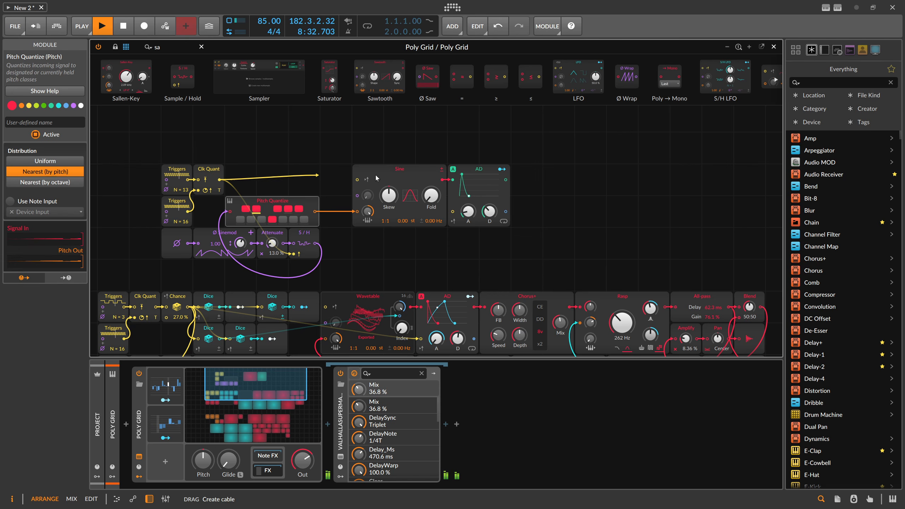
left_click_drag(378, 179, 453, 211)
left_click_drag(434, 146, 287, 188)
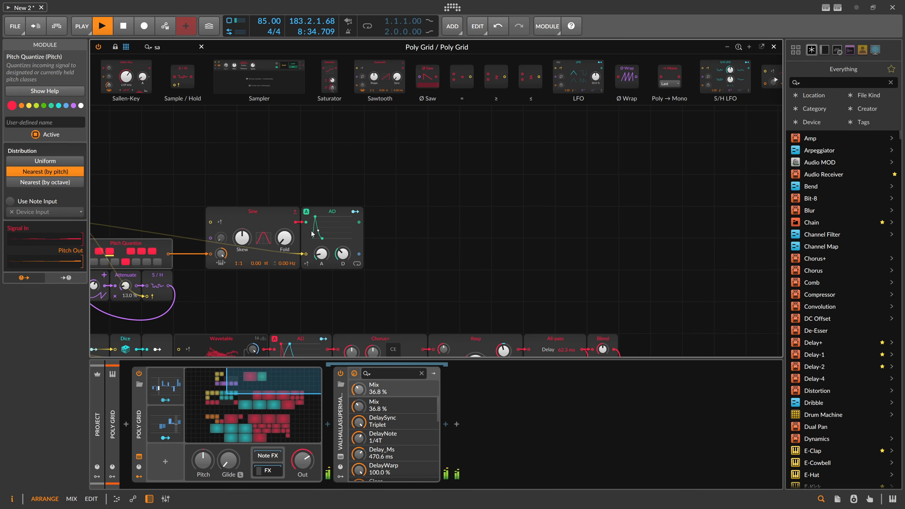
left_click_drag(233, 184, 341, 192)
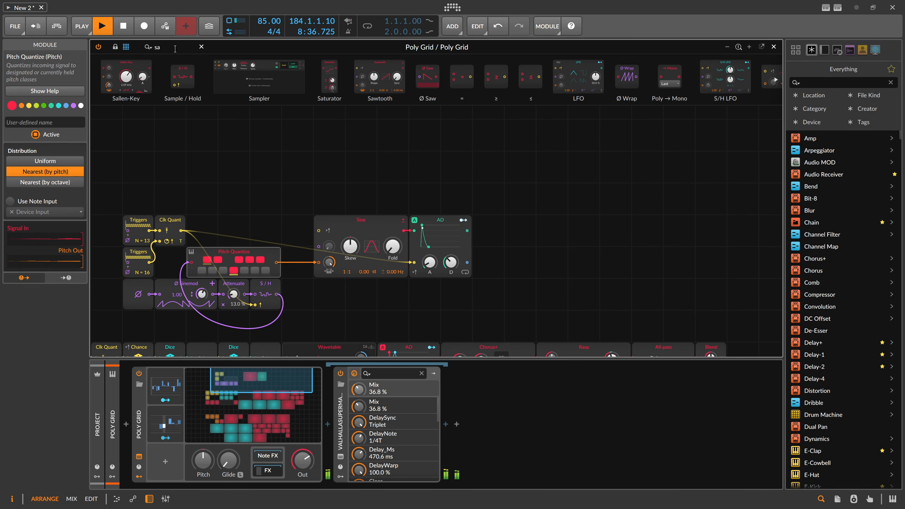
Insert an Octaver set to 0 between the Attenuate and S/H modules
key("BackSpace")
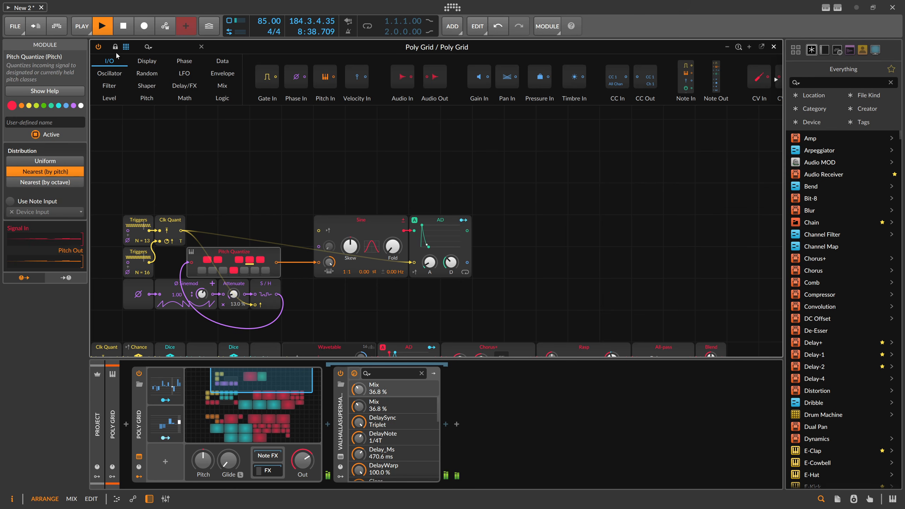
type("oc")
left_click_drag(119, 69, 251, 286)
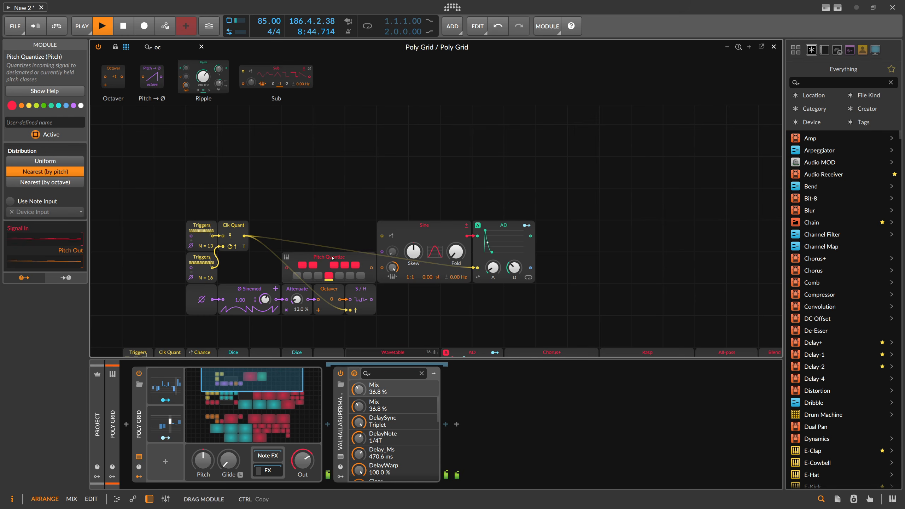
Add a Mod Delay fed by the AD output, raise its feedback, and place it one row lower
left_click_drag(288, 216, 176, 213)
type("delay")
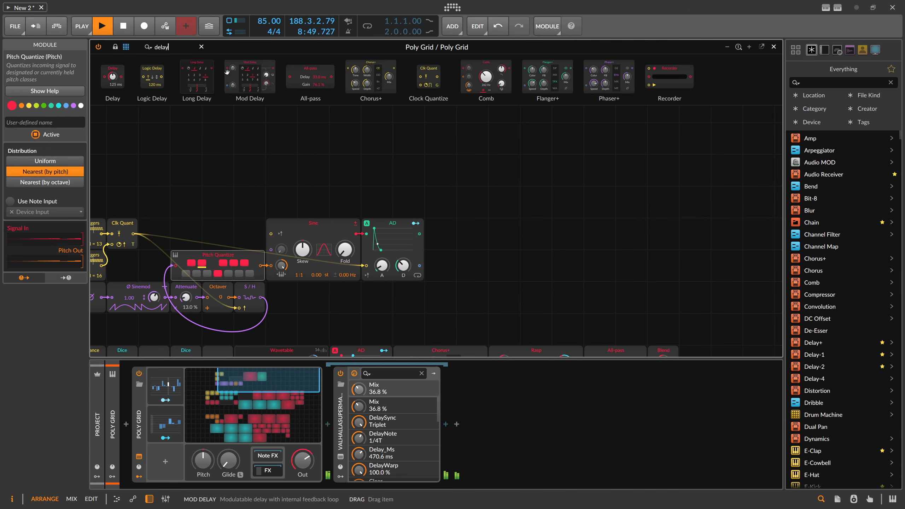
left_click_drag(250, 77, 432, 214)
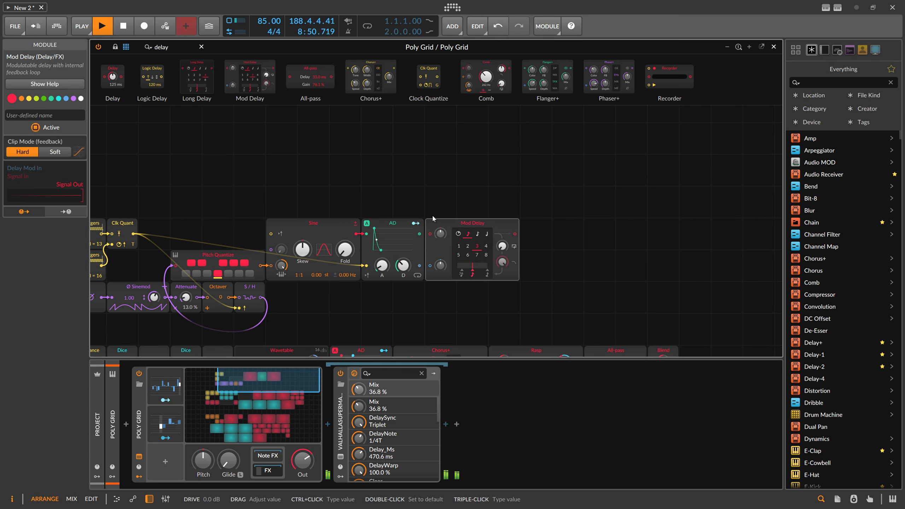
left_click_drag(353, 222, 364, 222)
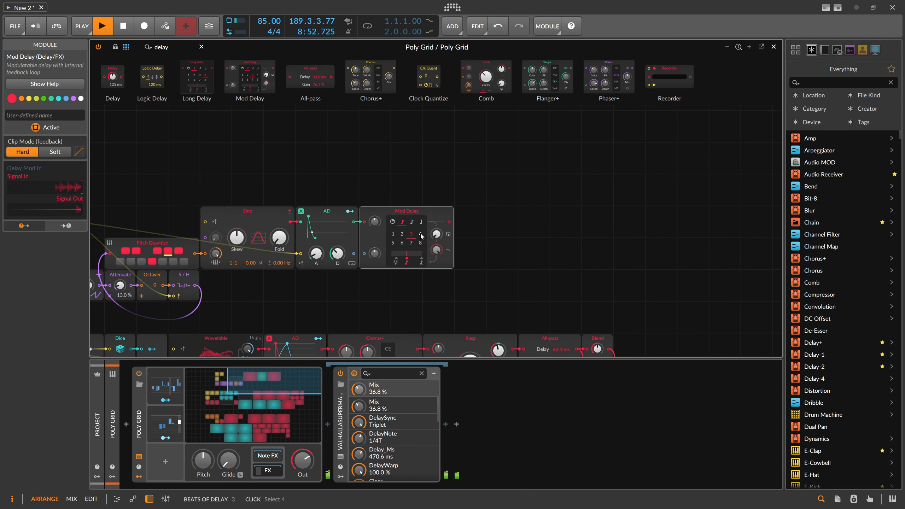
left_click_drag(436, 234, 430, 258)
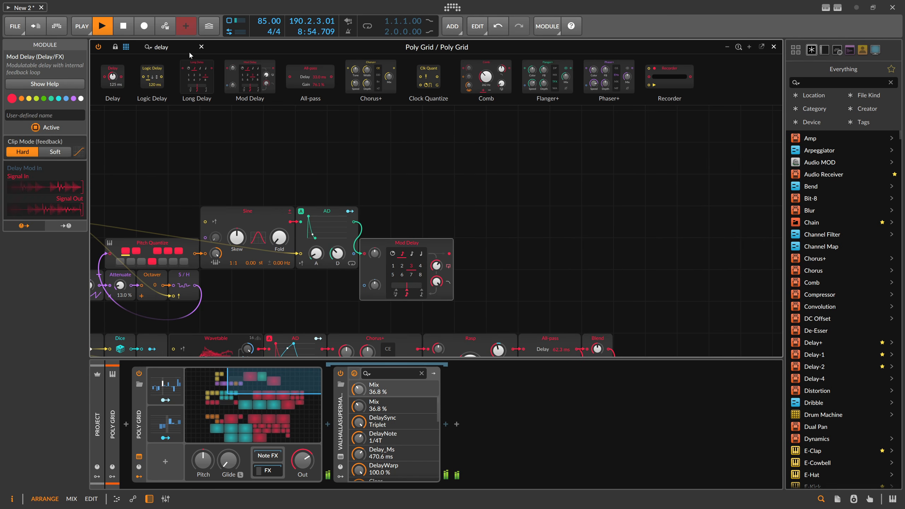
Add a Blend module above the Mod Delay's output, mixing the direct AD signal with the delayed signal
type("blend")
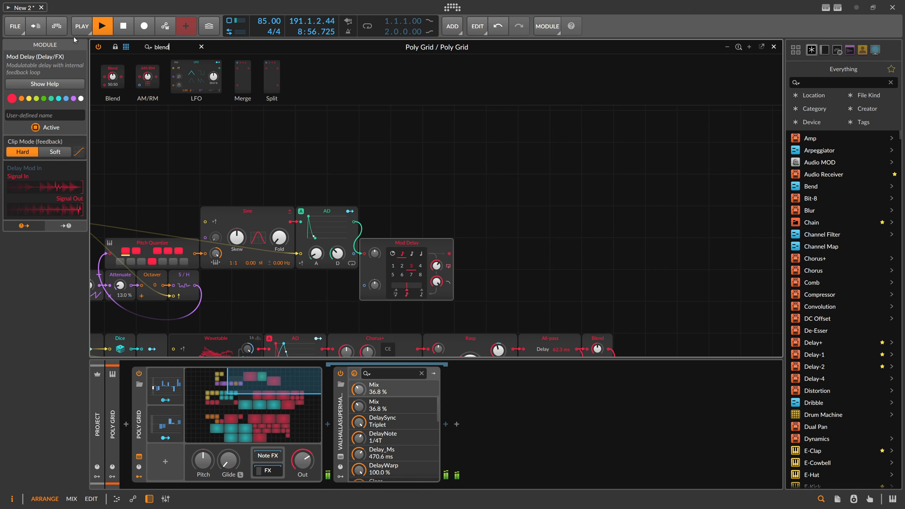
left_click_drag(126, 82, 459, 240)
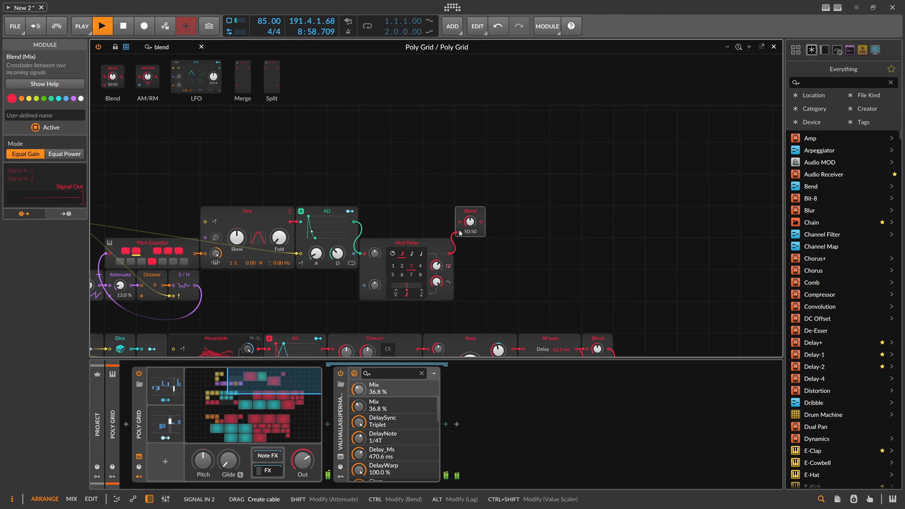
left_click_drag(354, 222, 460, 222)
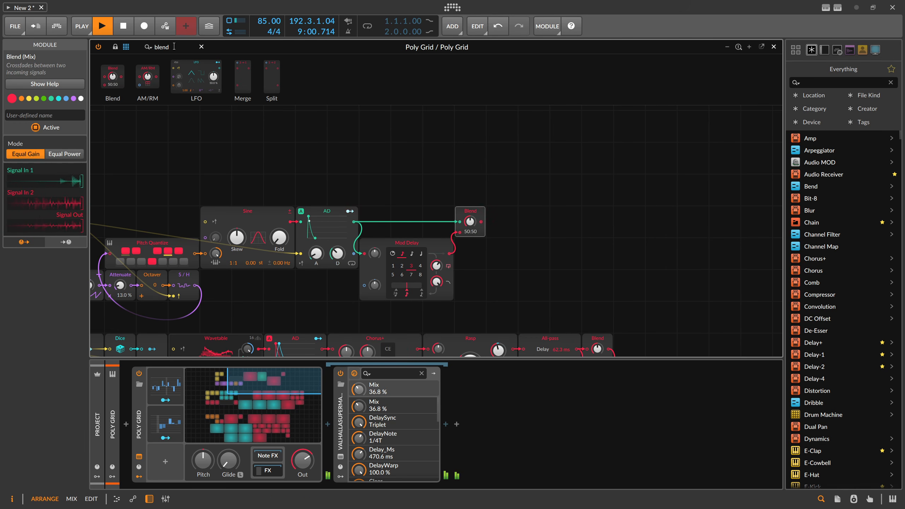
Insert an All-pass with a delay of 86.3 ms between the AD output and the Blend's first input
type("all")
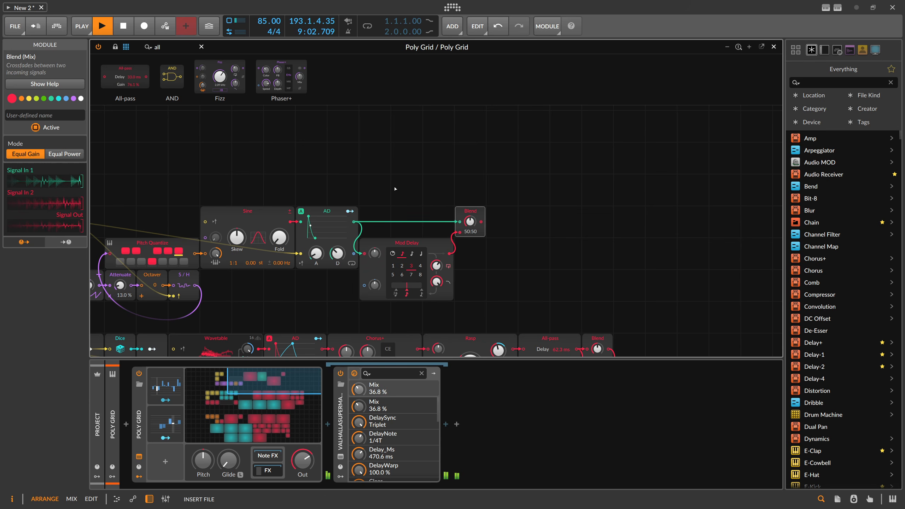
left_click_drag(125, 78, 446, 222)
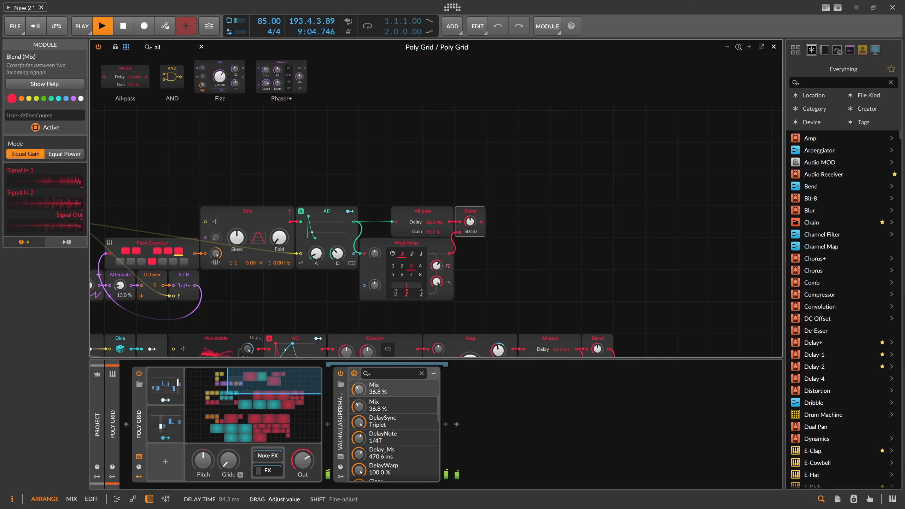
left_click(414, 197)
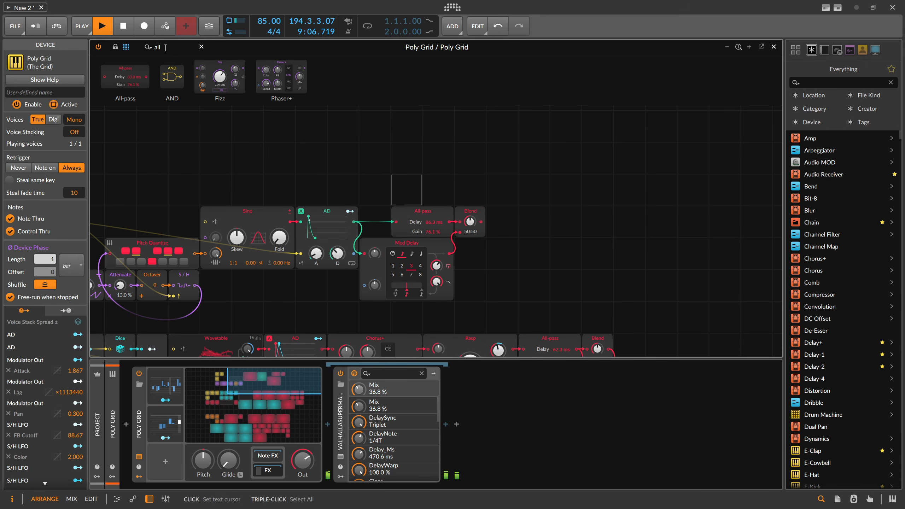
Add a Chorus+ after the Blend, switch it to the 8v mode, and adjust its depth and mix
type("choru")
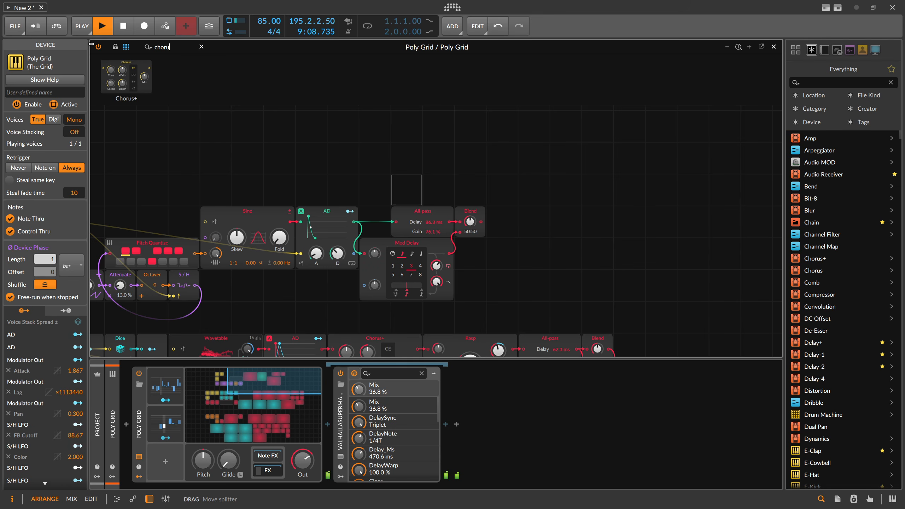
left_click_drag(111, 70, 482, 223)
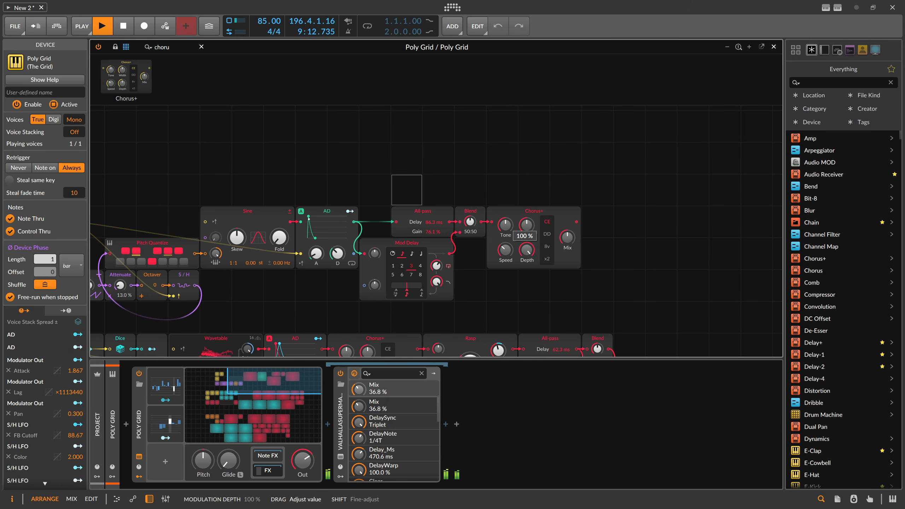
left_click(548, 246)
left_click_drag(527, 249, 527, 246)
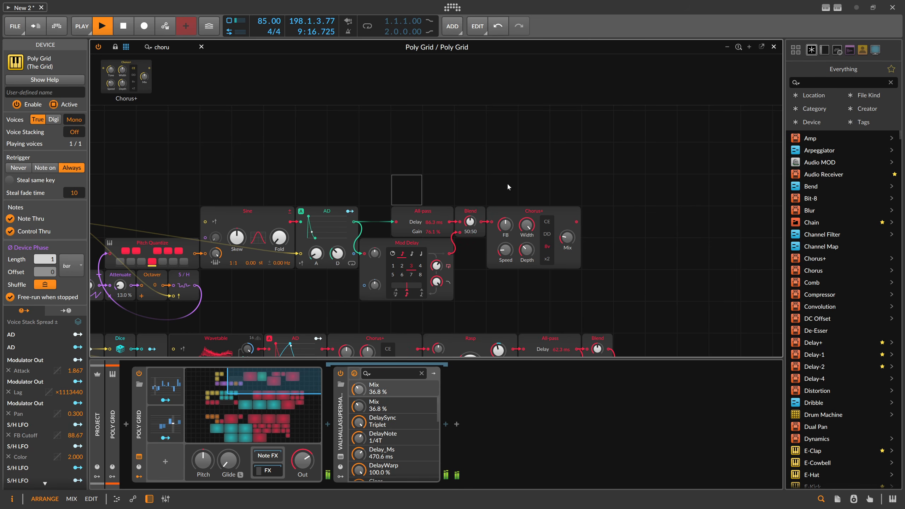
Add an Amplify module after the Chorus+ output
scroll(507, 182, "right", 5)
type("am")
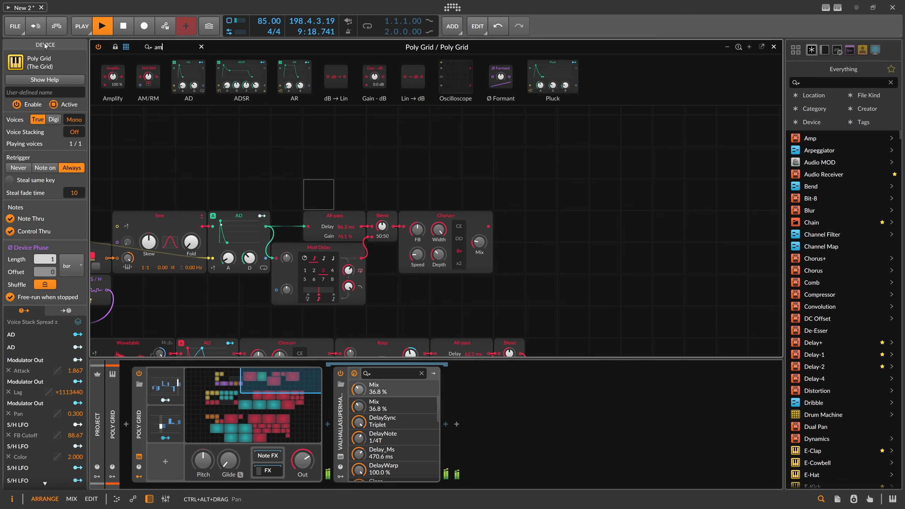
key("Return")
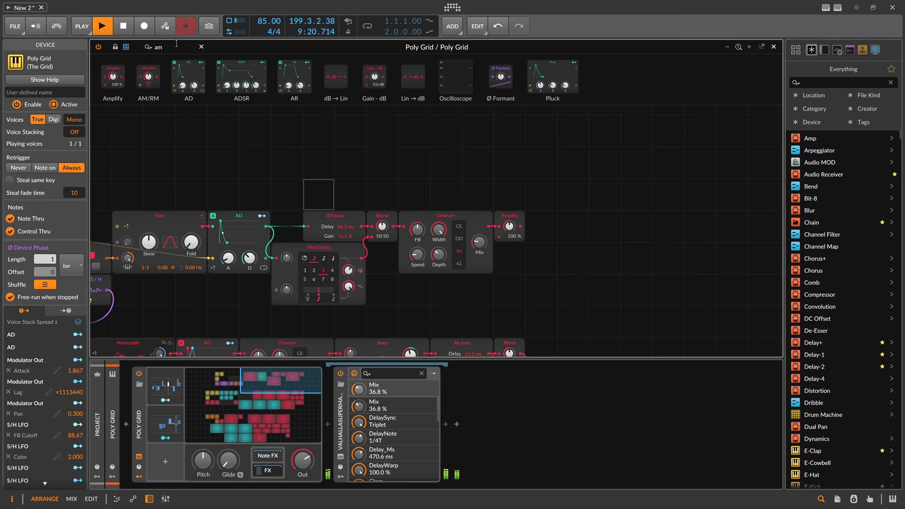
Add an Audio Out after the Amplify module and set Amplify to 18.8 %
type("out")
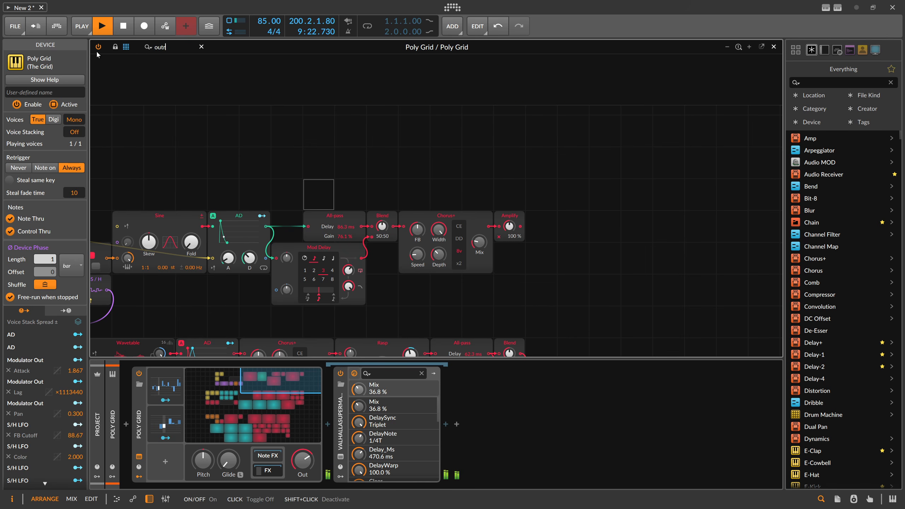
key("Return")
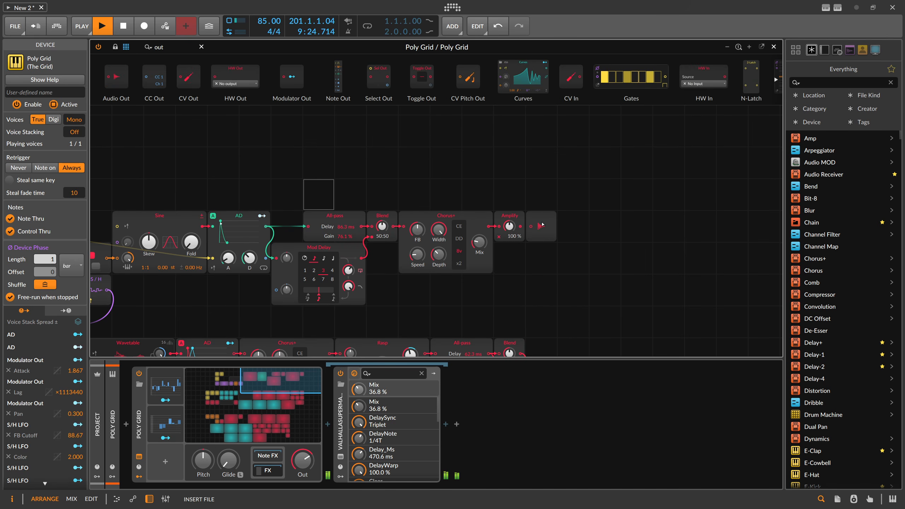
left_click_drag(510, 226, 512, 236)
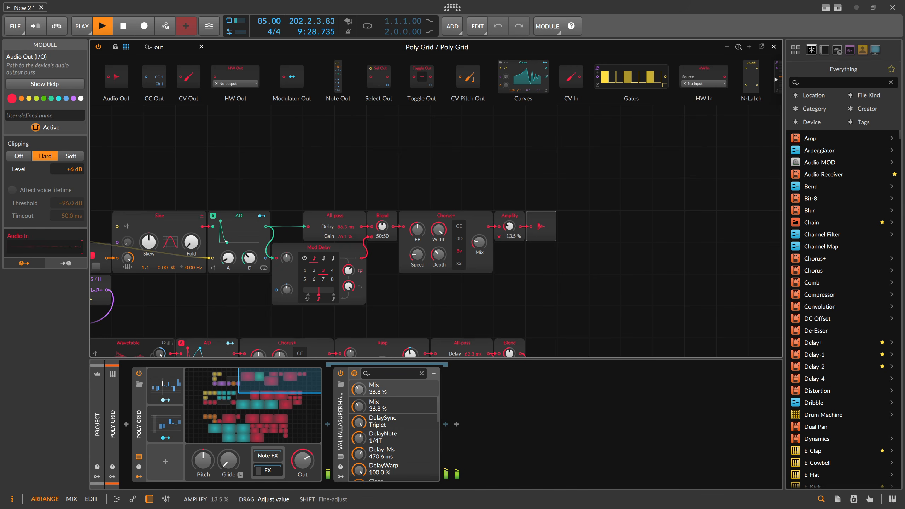
left_click_drag(512, 236, 512, 235)
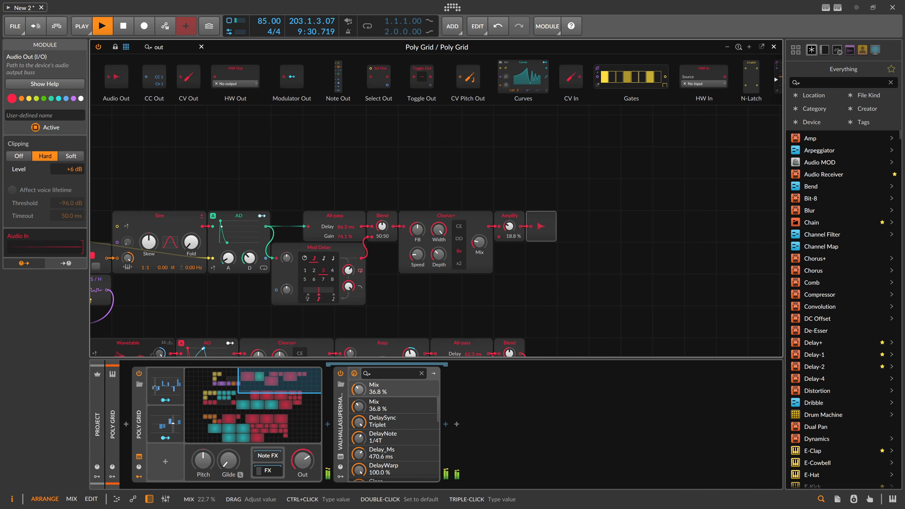
Duplicate the second Steps modulator and redraw the copy's pattern with only a high seventh step and a low ninth step
scroll(307, 216, "left", 5)
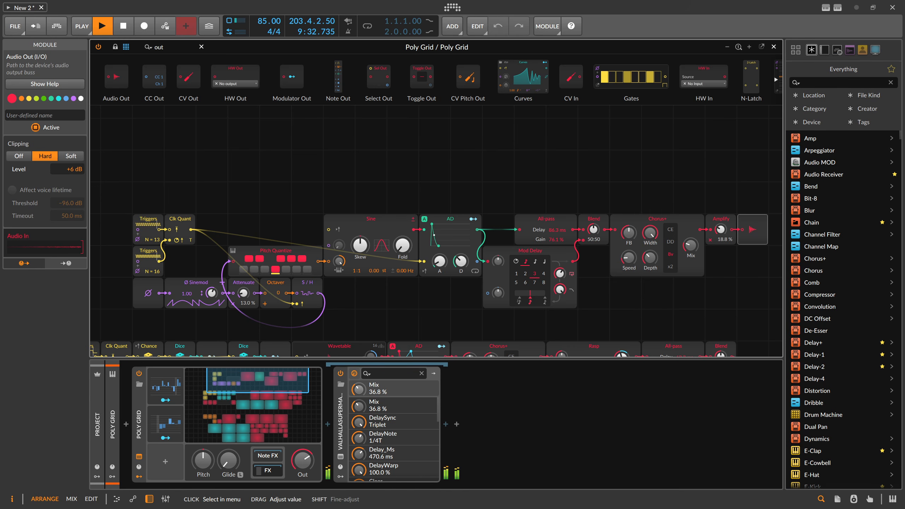
left_click(173, 433)
key("ctrl+d")
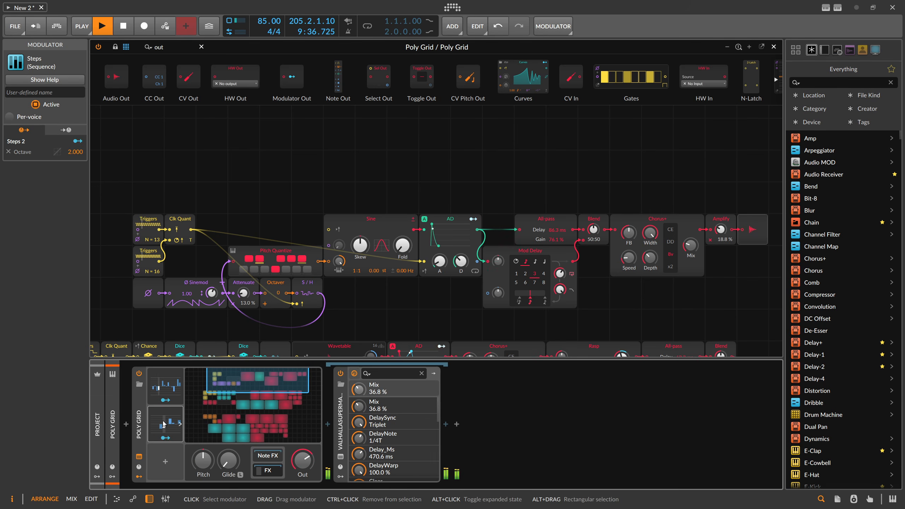
left_click(178, 459)
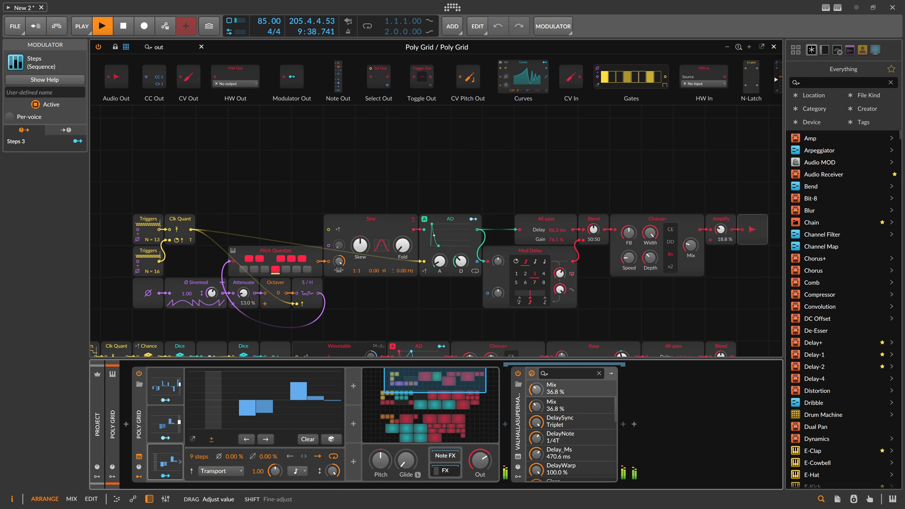
double_click(247, 410)
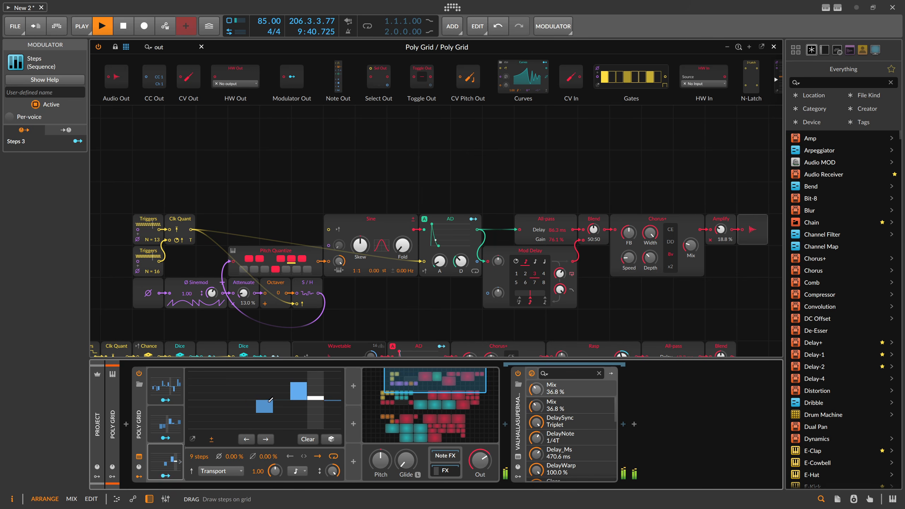
double_click(264, 409)
mouse_move(295, 391)
left_mouse_down()
mouse_move(299, 376)
mouse_move(333, 397)
mouse_move(333, 426)
left_mouse_up()
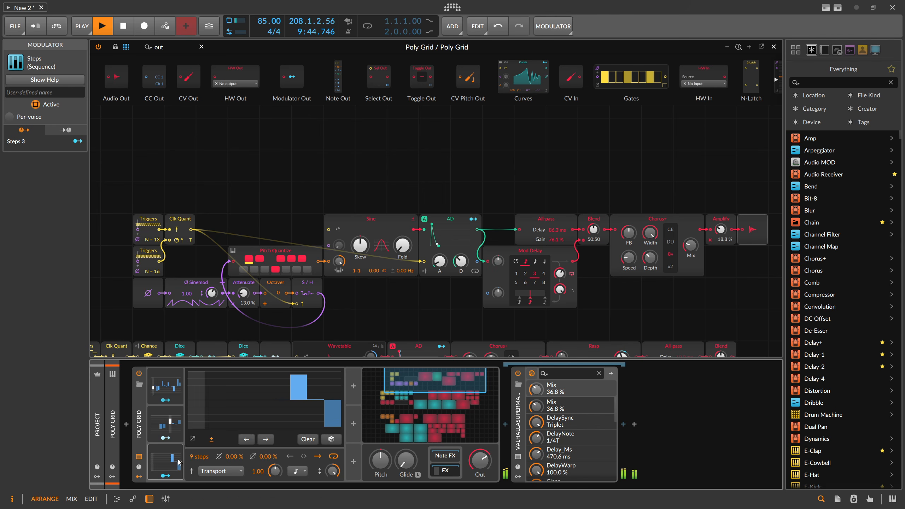
Map the new Steps modulator to the Octaver's octave with an amount of 2.000 and set its timebase to Quarter note
left_click_drag(276, 295, 277, 285)
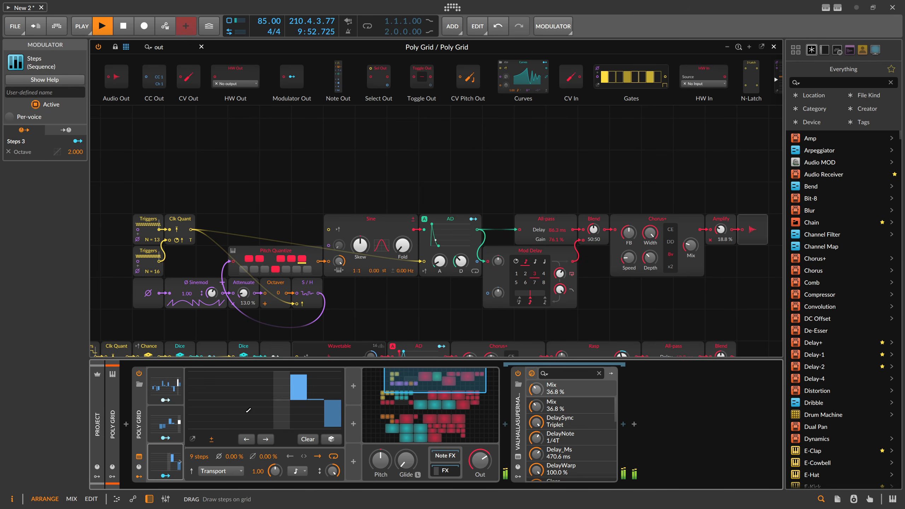
left_click(296, 472)
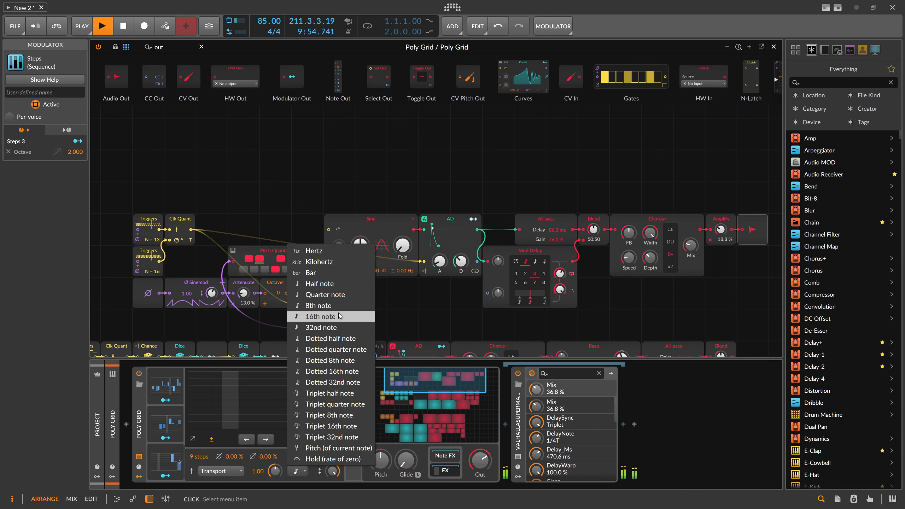
left_click(338, 297)
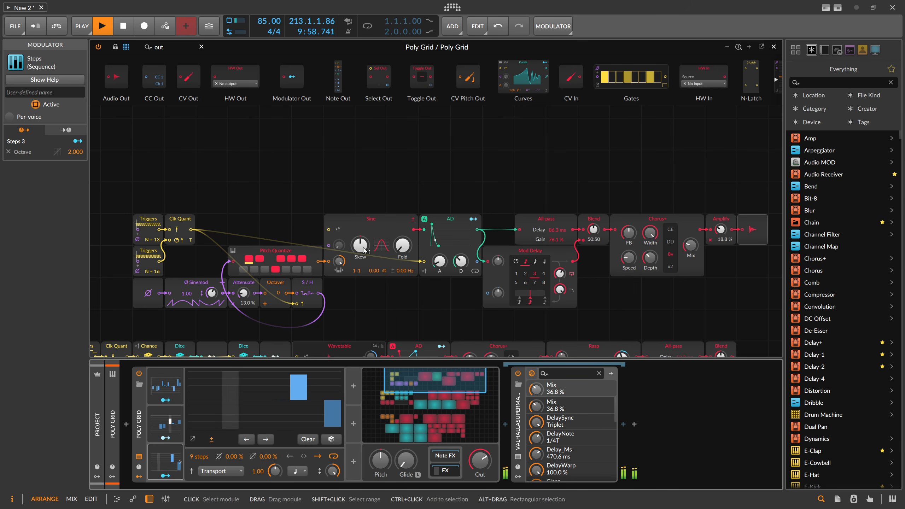
Try a different Skew setting on the Sine oscillator and reset it to its default
left_click_drag(360, 245, 360, 307)
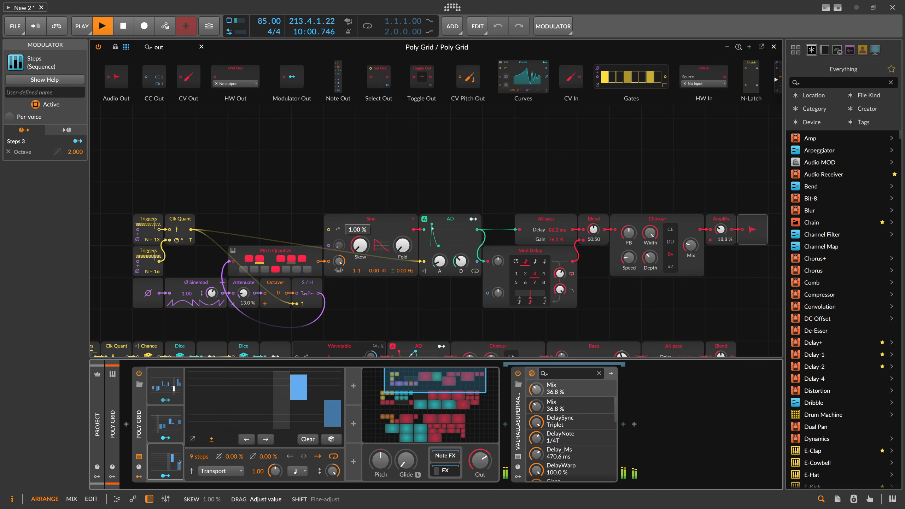
double_click(360, 245)
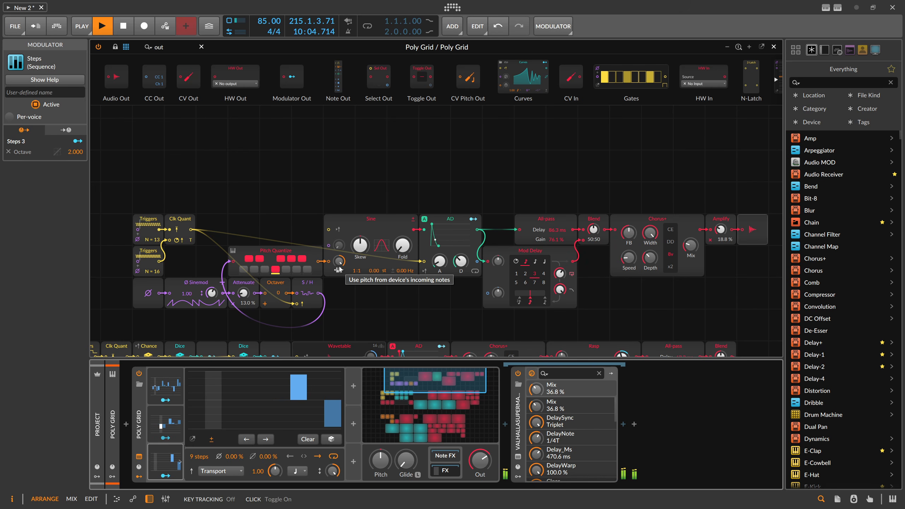
Add a Dice module above the Pitch Quantize module and trigger it from the Clk Quant output
double_click(175, 51)
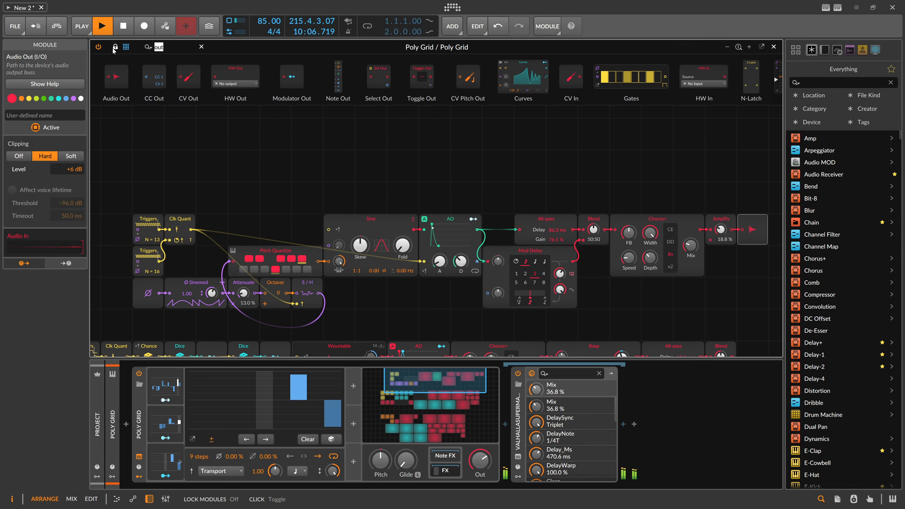
type("dice")
left_click_drag(127, 69, 254, 188)
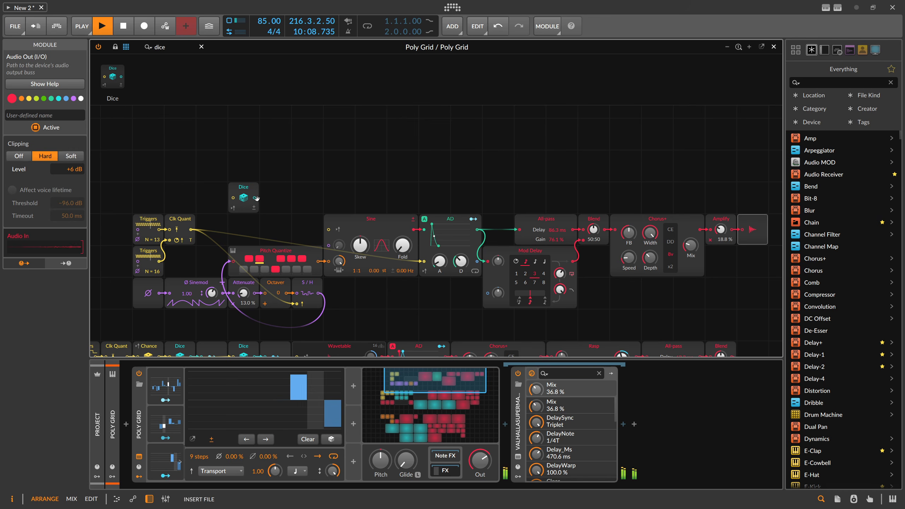
Add a Modulator Out after the Dice and map it to the Sine's Skew with an amount of 0.403
double_click(175, 47)
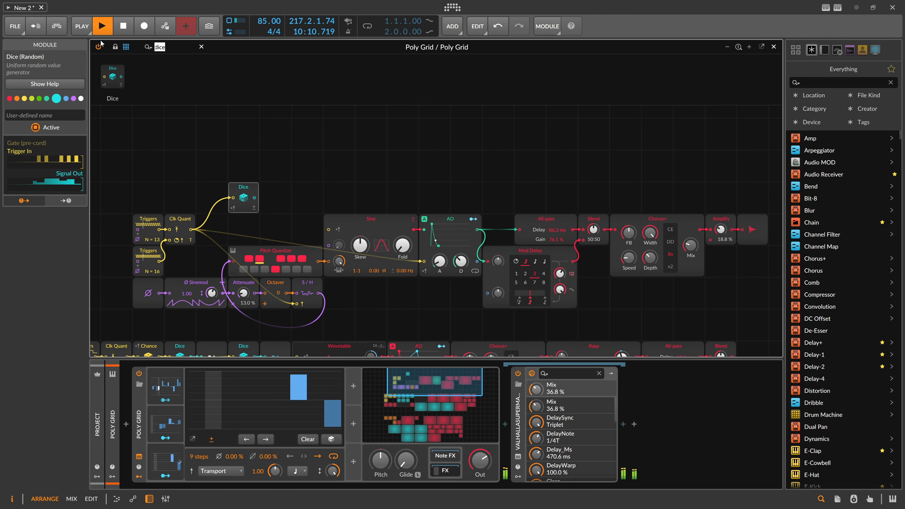
type("modu")
left_click_drag(119, 76, 275, 197)
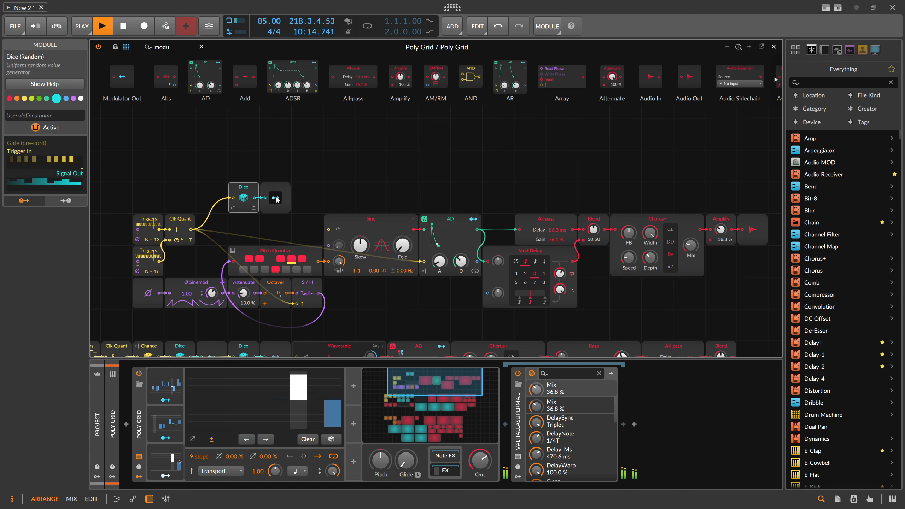
left_click(276, 197)
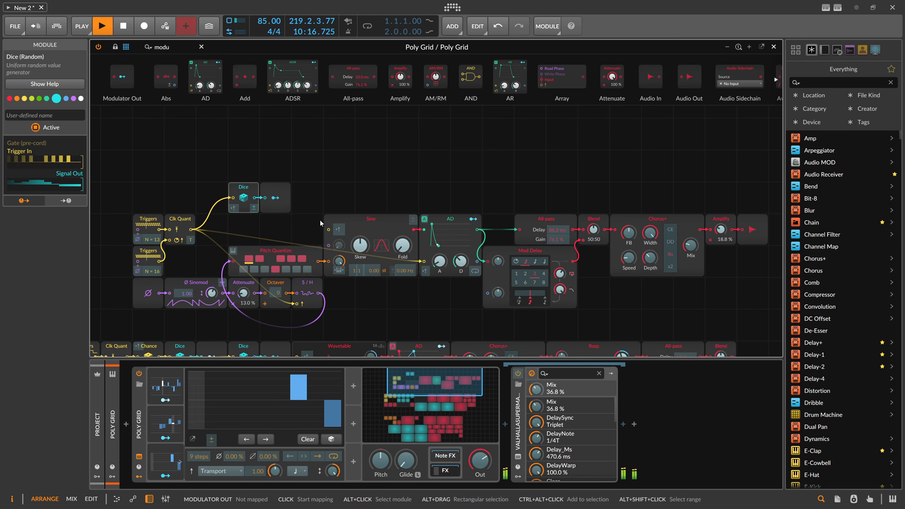
left_click_drag(360, 246, 281, 198)
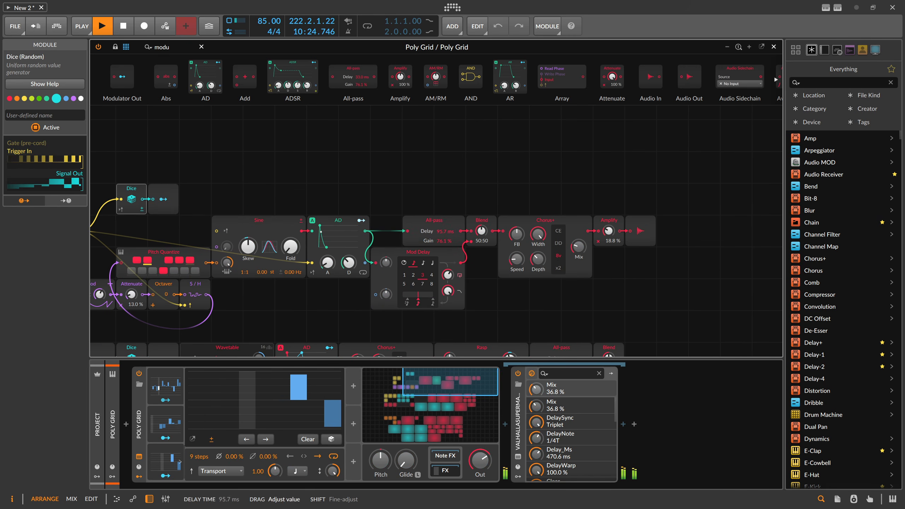
Shift the All-pass, Mod Delay, Blend, Chorus+, Amplify and Audio Out modules away from the AD to open a gap
left_click_drag(429, 252, 462, 252)
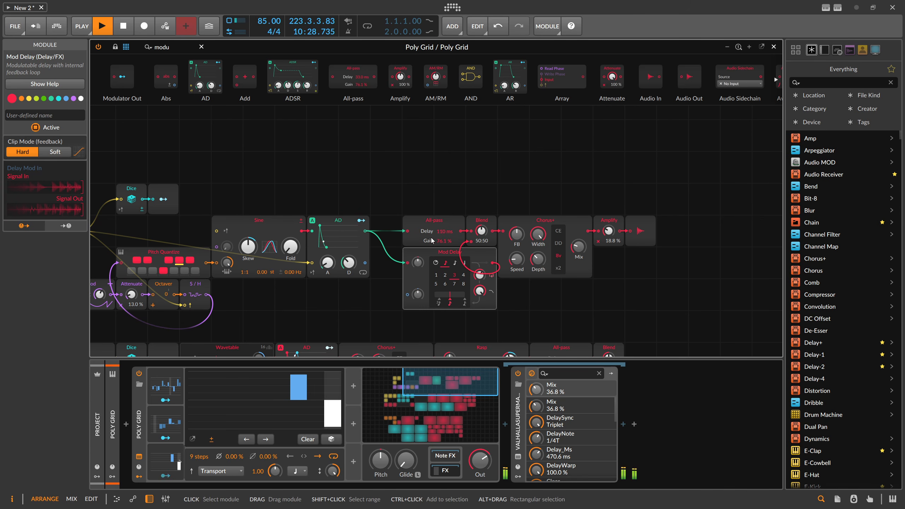
left_click_drag(673, 261, 550, 224)
mouse_move(698, 229)
left_mouse_down()
mouse_move(610, 222)
mouse_move(705, 222)
left_mouse_up()
left_click_drag(447, 226, 395, 227)
left_click_drag(563, 296, 367, 222)
left_click_drag(371, 224, 345, 228)
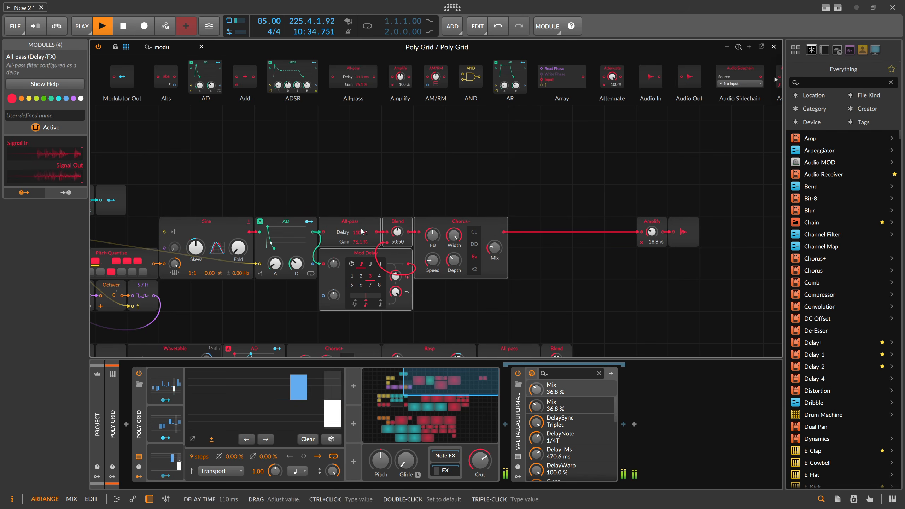
left_click_drag(520, 302, 477, 225)
left_click(399, 203)
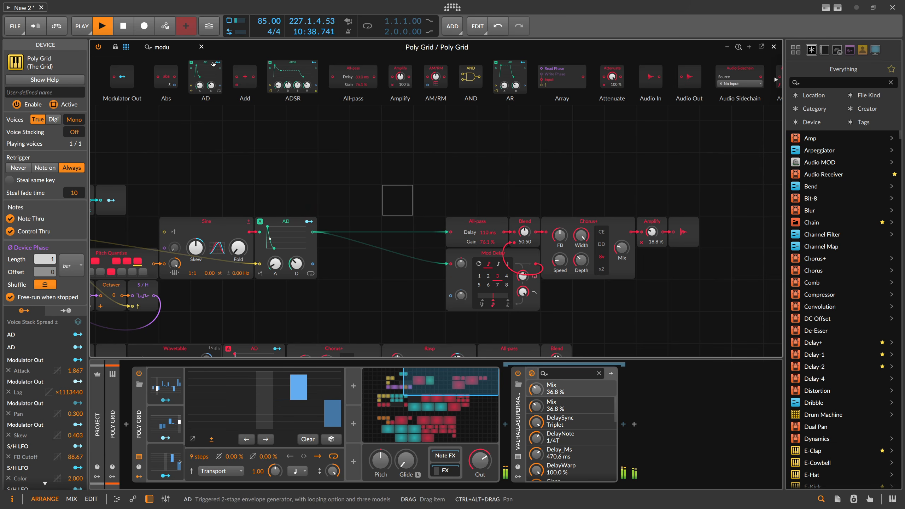
Insert a second All-pass between the AD output and the Mod Delay input
left_click_drag(176, 49, 106, 47)
type("all")
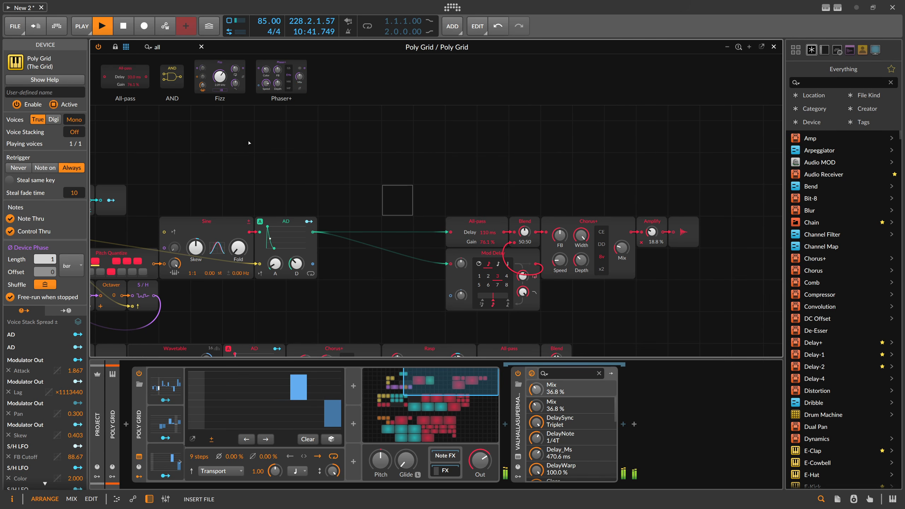
left_click_drag(125, 78, 410, 269)
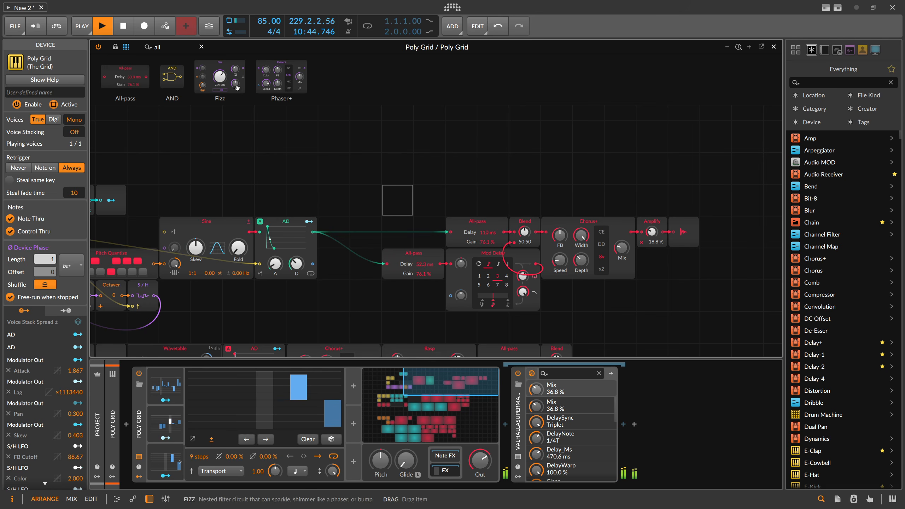
Insert a Phaser+ in MX mode between the AD and the second All-pass, and place that All-pass directly beside it
left_click_drag(282, 77, 277, 300)
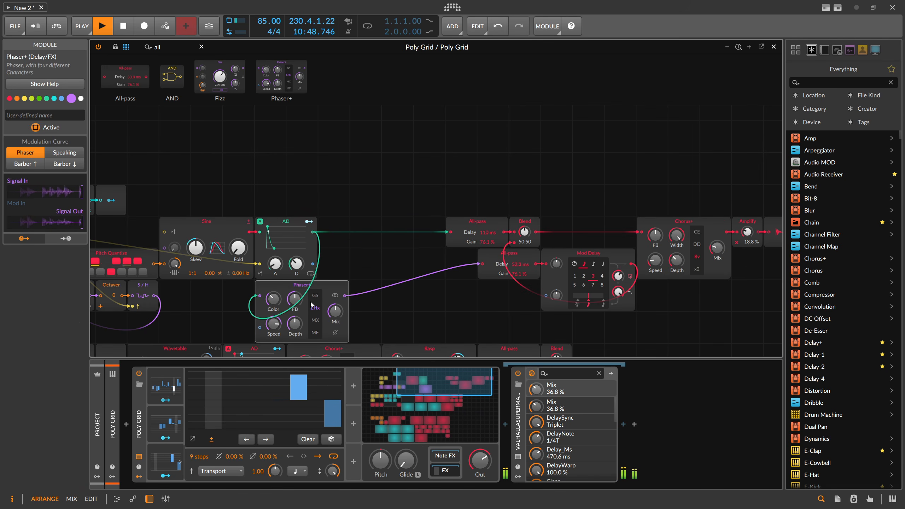
left_click(316, 321)
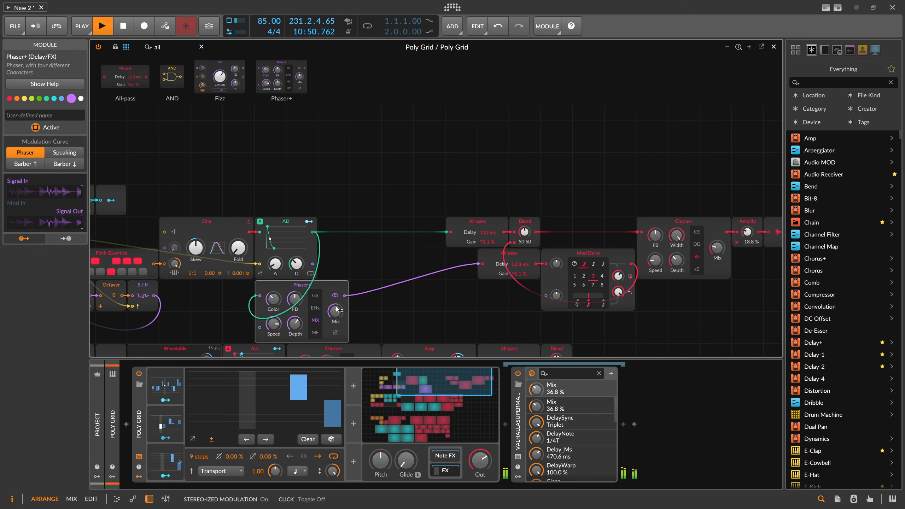
left_click_drag(509, 254, 383, 286)
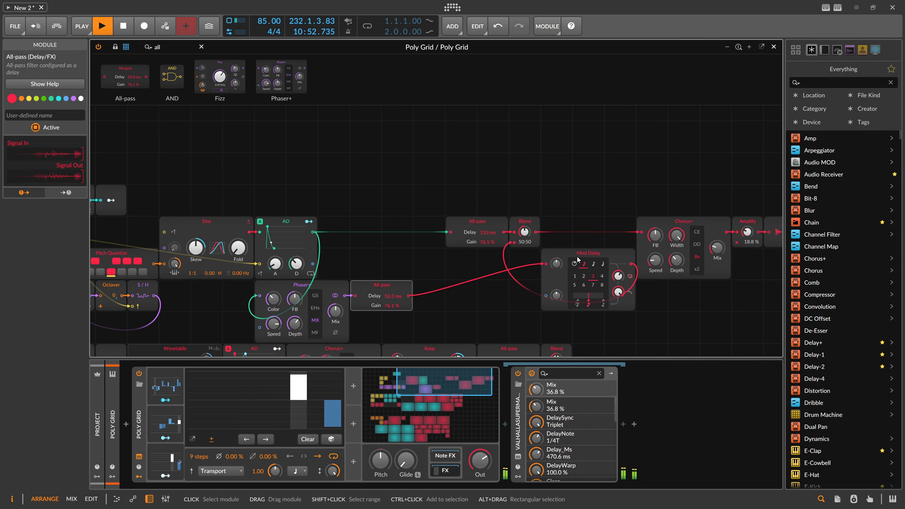
Move the Mod Delay, first All-pass, Blend, Chorus+, Amplify and Audio Out closer together to tidy the two effect rows
left_click_drag(578, 259, 450, 291)
left_click_drag(478, 221, 350, 221)
left_click_drag(525, 222, 462, 221)
left_click_drag(581, 223, 754, 228)
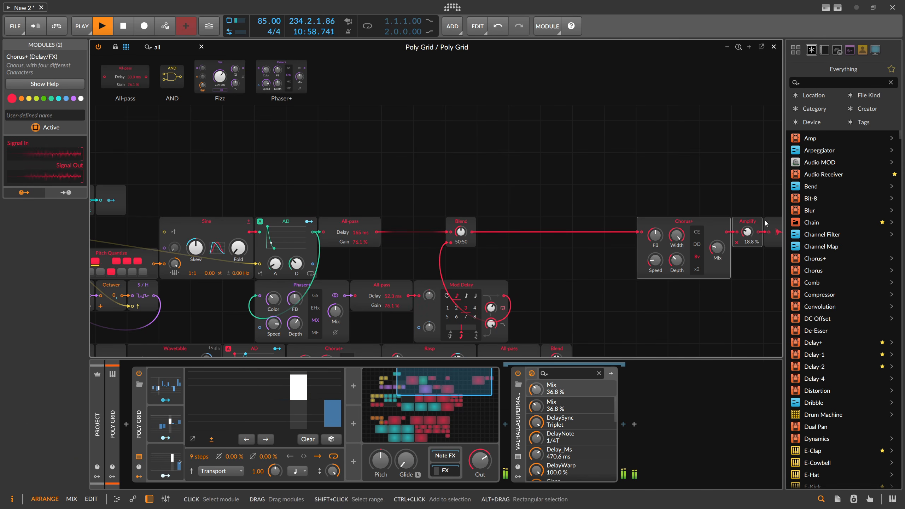
left_click_drag(629, 207, 780, 236)
left_click_drag(779, 233, 641, 232)
left_click_drag(472, 232, 512, 232)
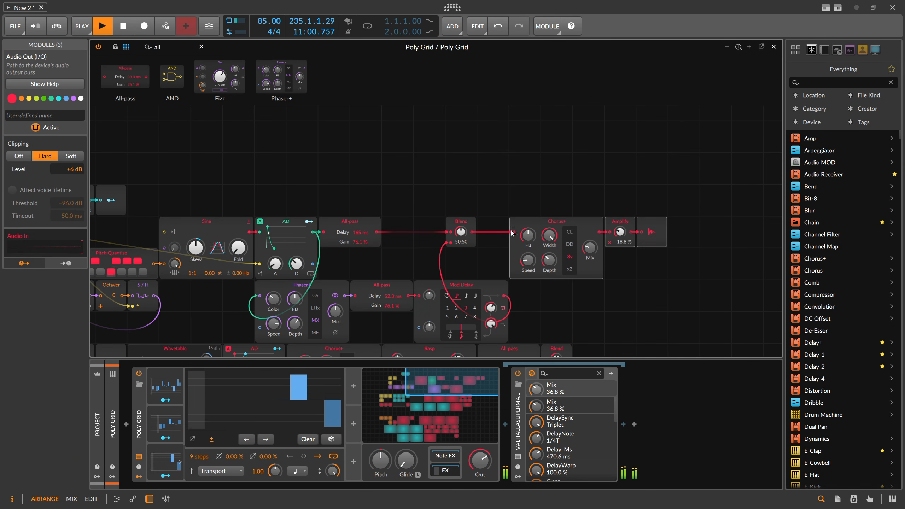
Set the upper All-pass delay to 31.7 ms and place a copy of the lower All-pass between the AD output and Phaser+
left_click_drag(368, 238, 368, 257)
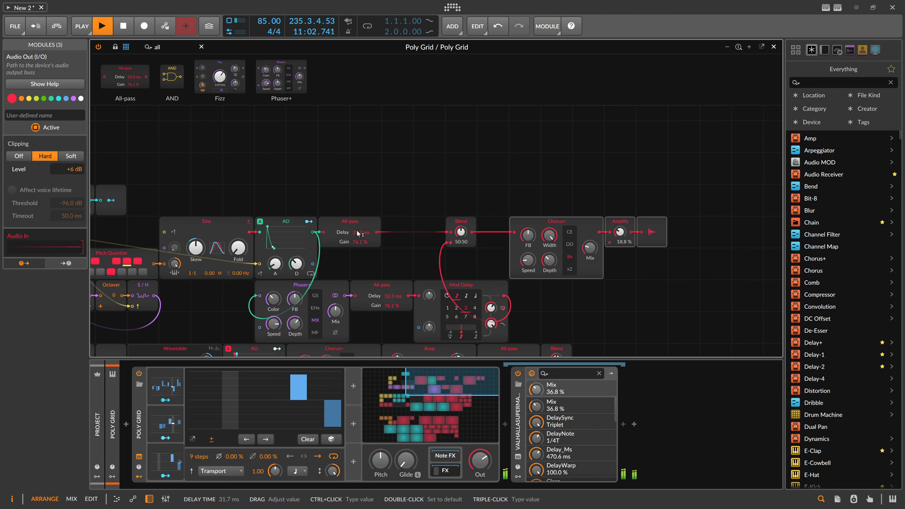
left_click(372, 284)
key("ctrl+c")
left_click(218, 291)
key("ctrl+v")
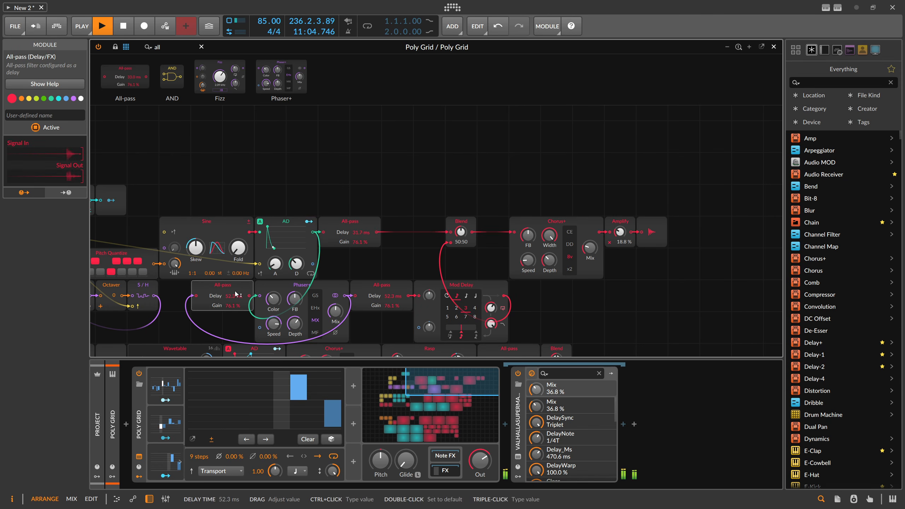
double_click(259, 297)
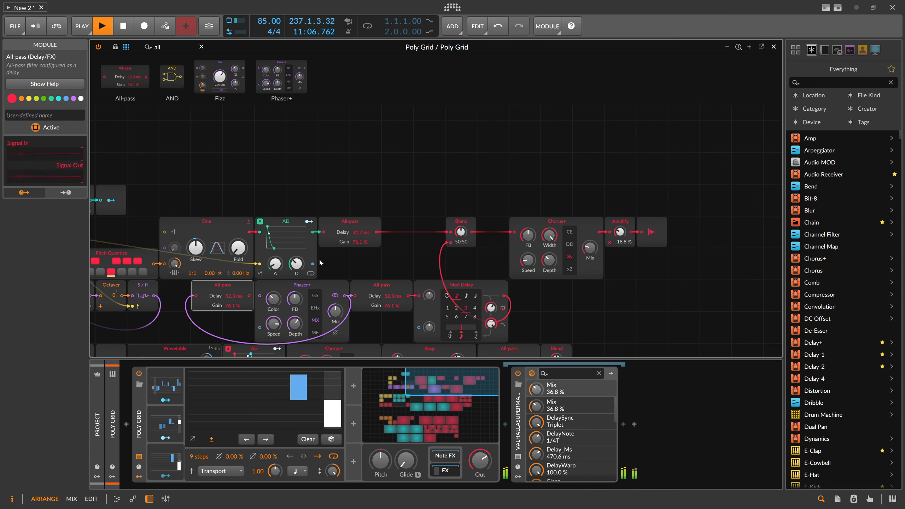
left_click_drag(314, 234, 196, 296)
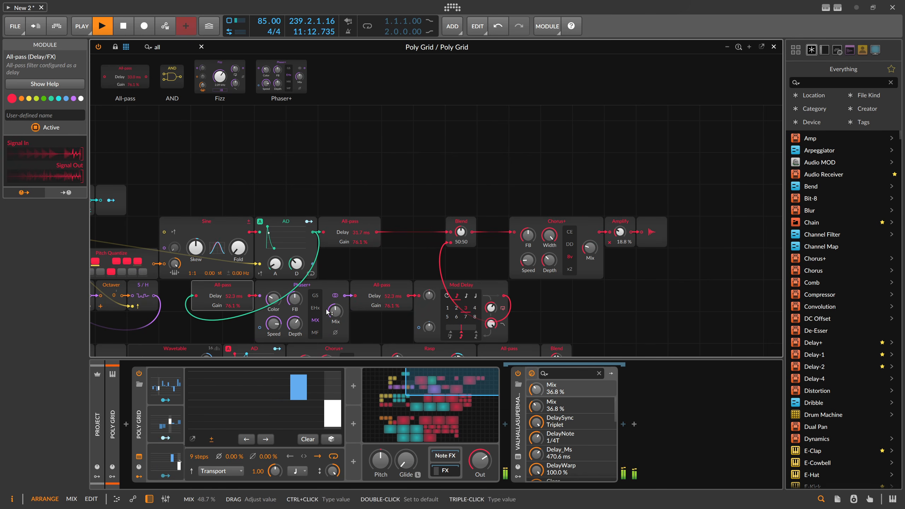
Place the Blend beside the Chorus+ with a 66:34 balance and set the Chorus+ mix to 45.0 %
left_click_drag(460, 224, 492, 224)
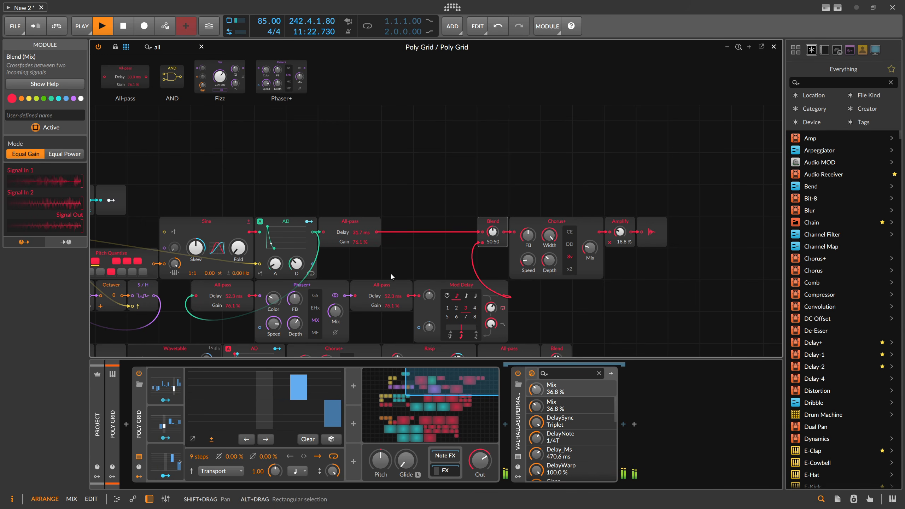
mouse_move(590, 248)
left_click_drag(589, 248, 590, 235)
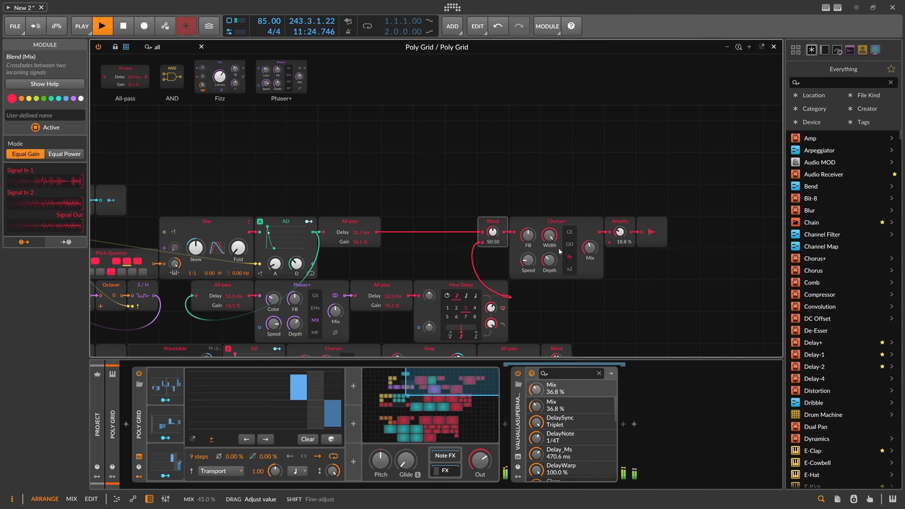
left_click_drag(499, 239, 498, 250)
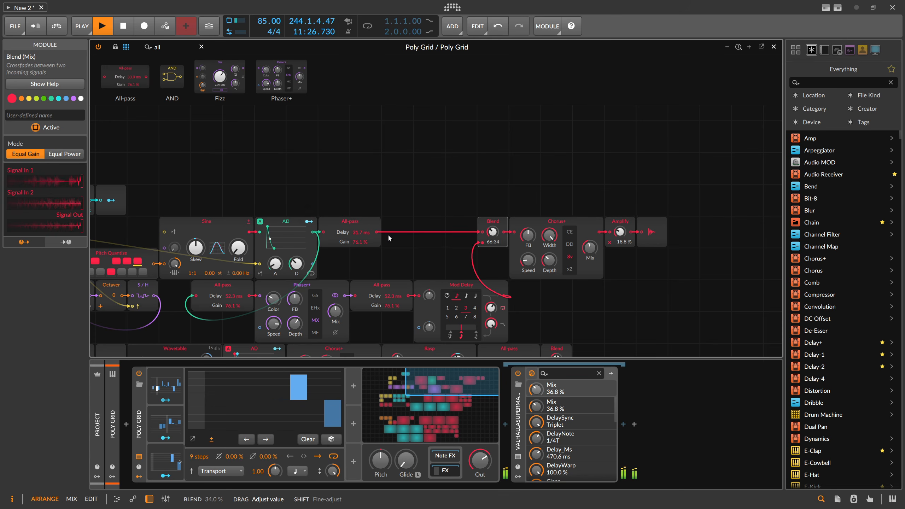
Set the delay of all three All-pass modules in the sine voice to 24.3 ms
left_click_drag(361, 232, 361, 242)
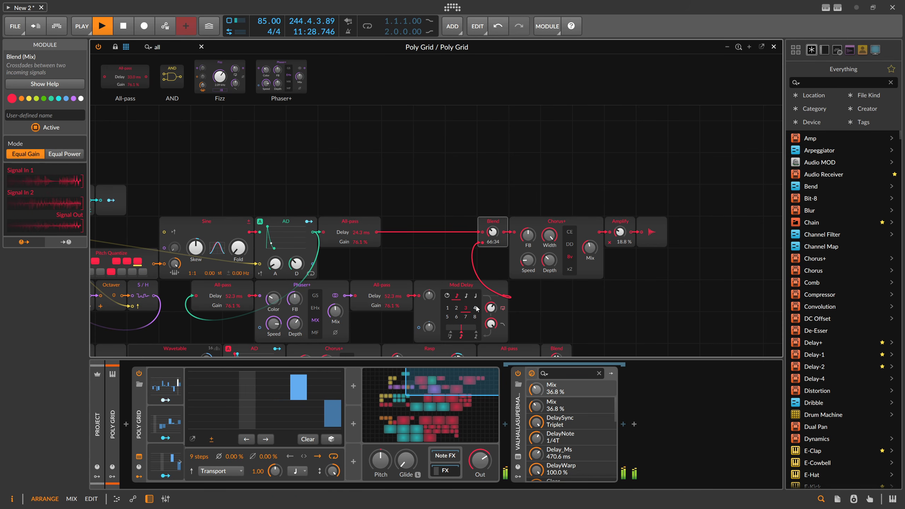
left_click_drag(392, 296, 392, 310)
left_click_drag(237, 296, 237, 314)
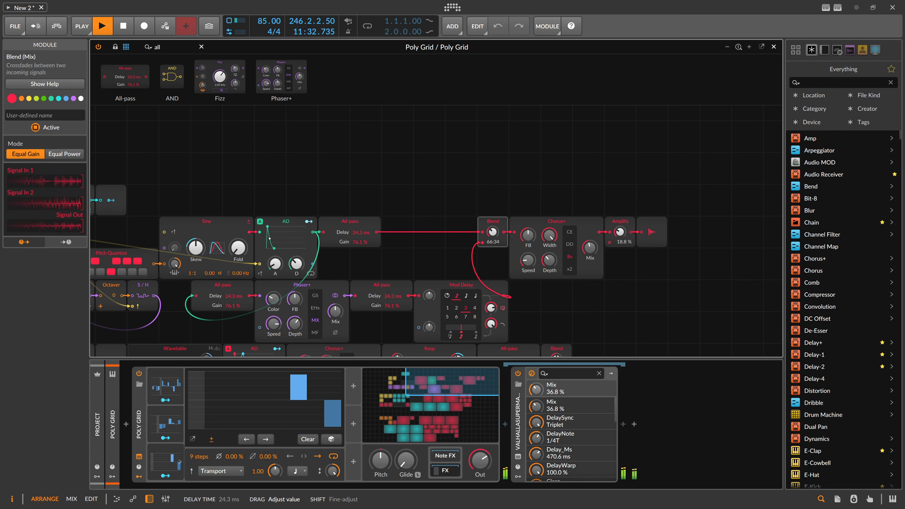
Set the delay of the two lower-row All-pass modules in the sine voice to 19.7 ms and 23.0 ms
left_click_drag(390, 296, 390, 299)
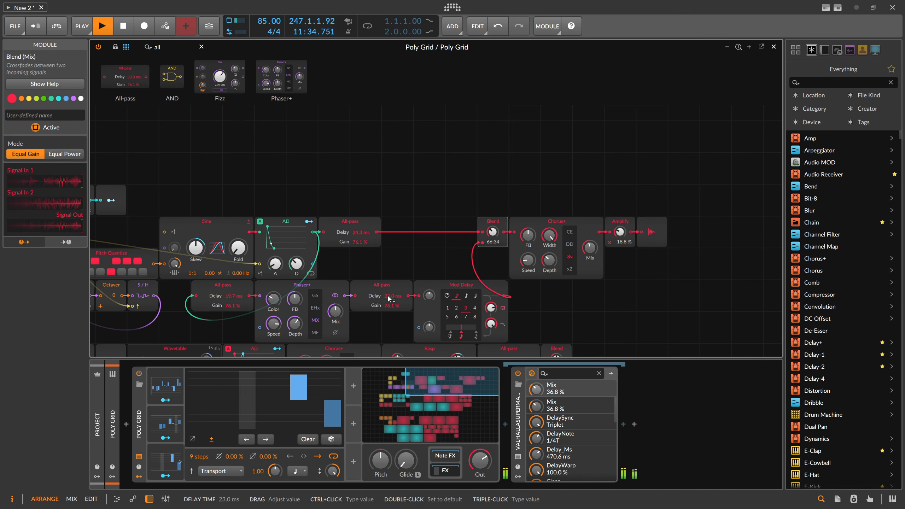
left_click_drag(279, 199, 452, 182)
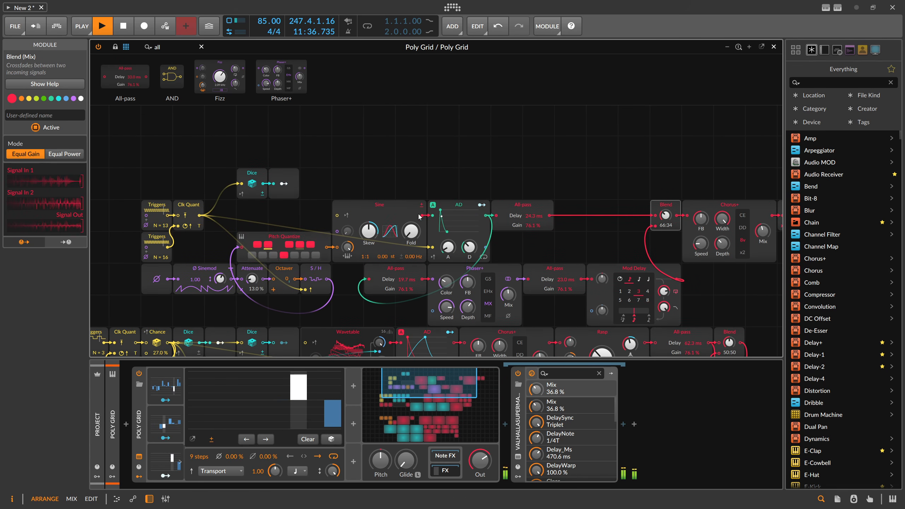
left_click_drag(411, 231, 411, 221)
Move the sine voice's Dice and its attached modulator output down beside the Clock Quantize
left_click_drag(328, 196, 259, 174)
left_click_drag(256, 175, 225, 207)
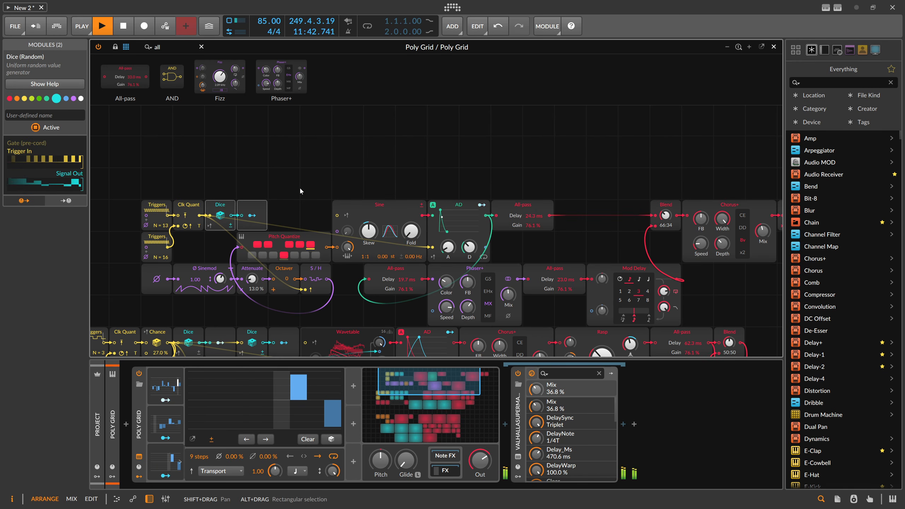
Search the modules for "delay" and place a Long Delay above the Sine oscillator
left_click(371, 204)
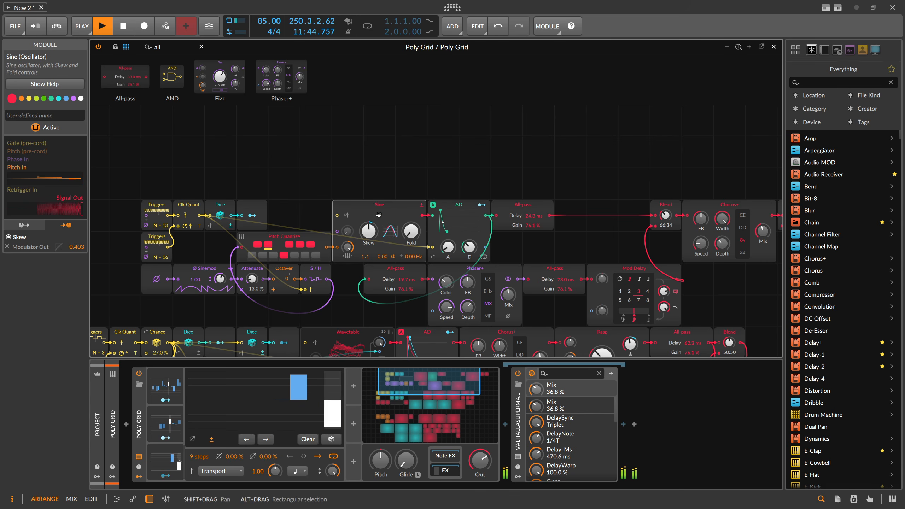
left_click_drag(169, 48, 125, 51)
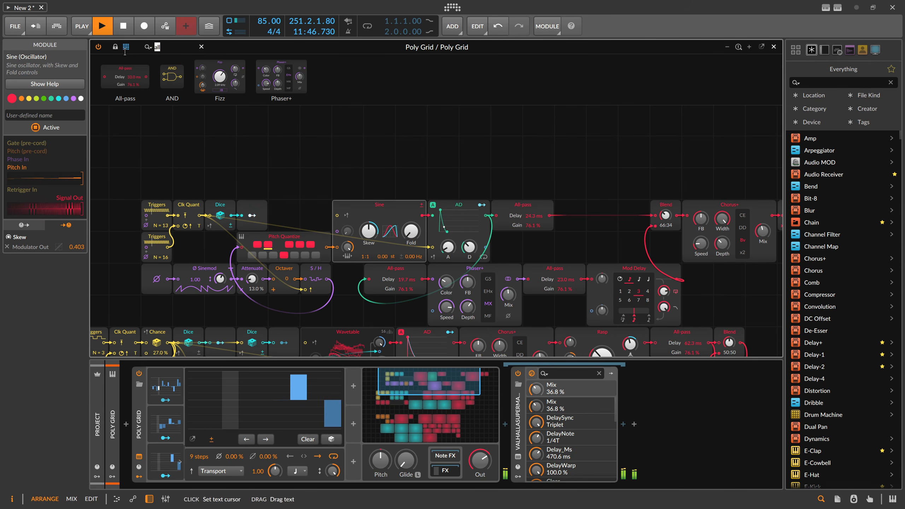
key("BackSpace")
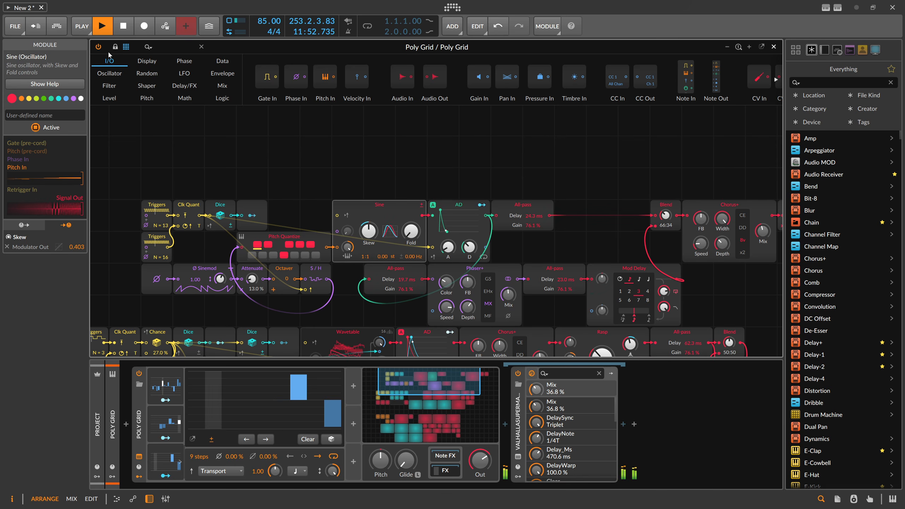
type("delay")
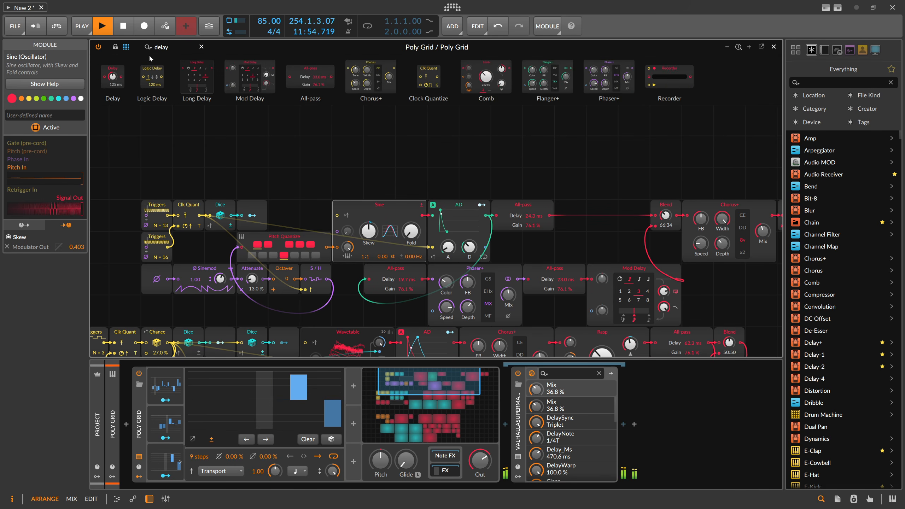
left_click_drag(197, 80, 396, 167)
Route the Sine output through the Long Delay back into the Sine phase input, with a phase modulation amount of 0.08 %
left_click_drag(424, 216, 369, 152)
left_click(380, 152)
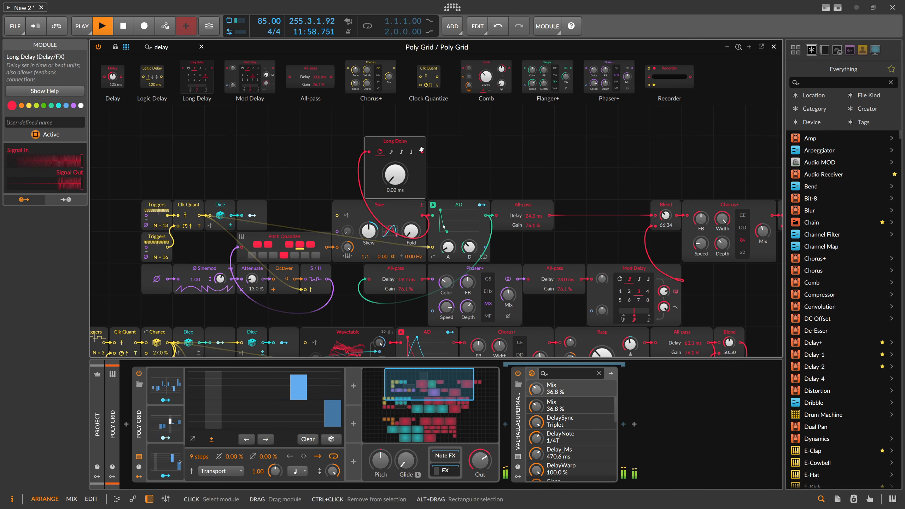
mouse_move(356, 237)
left_mouse_down()
mouse_move(337, 232)
mouse_move(348, 209)
mouse_move(348, 228)
left_mouse_up()
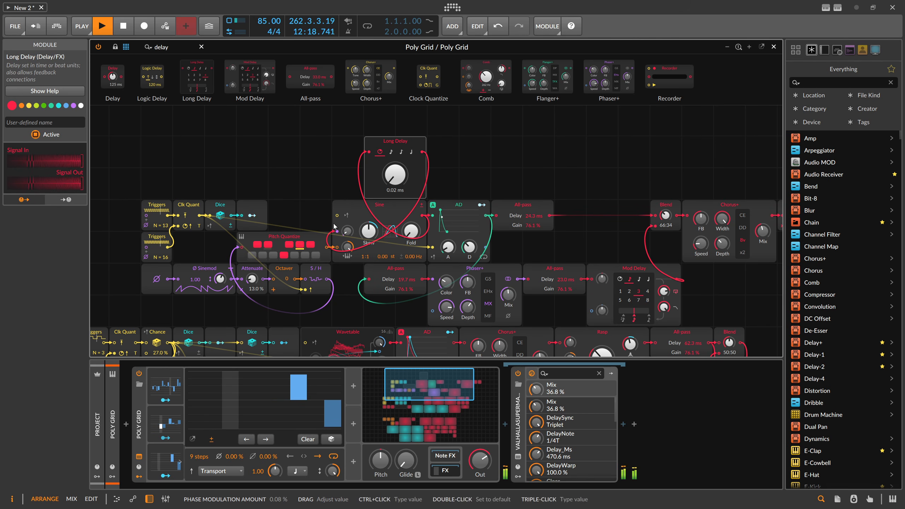
Set the sine voice's Amplify level to 25.4 %
left_click_drag(700, 197, 529, 208)
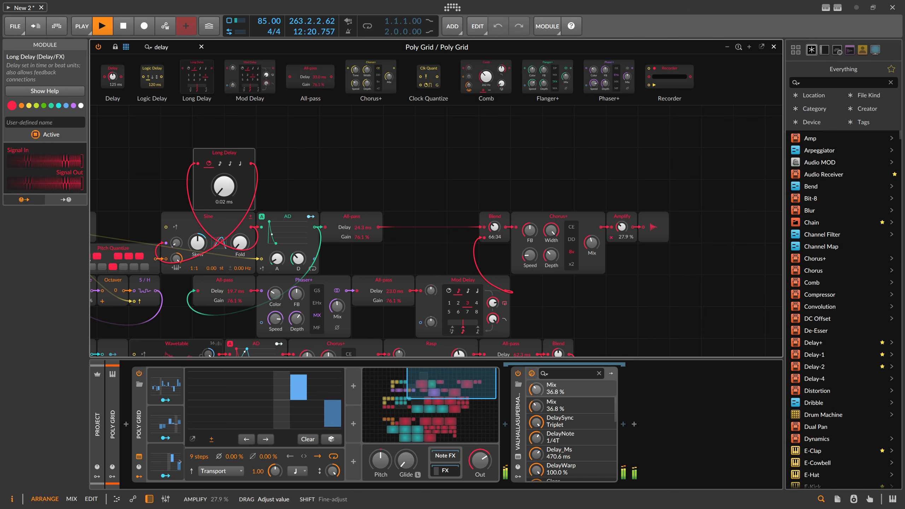
left_click_drag(124, 192, 376, 191)
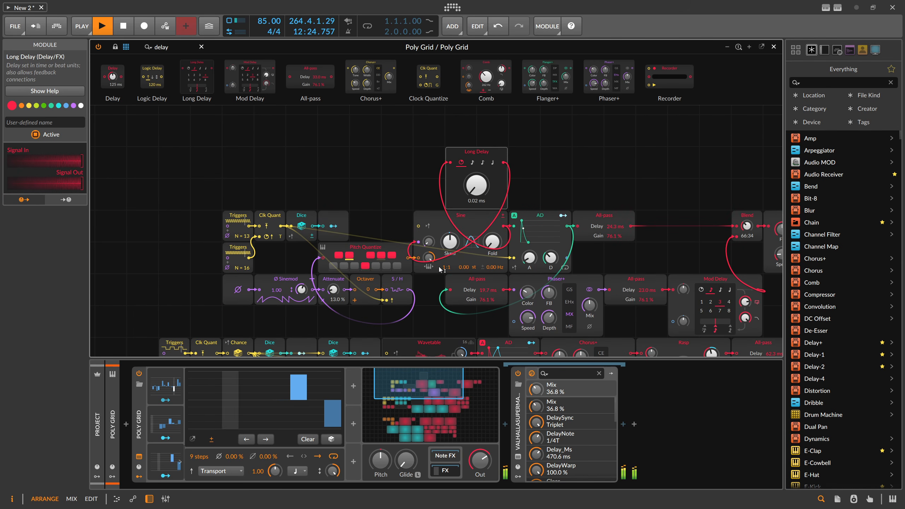
left_click_drag(445, 268, 445, 262)
scroll(381, 200, "down", 5)
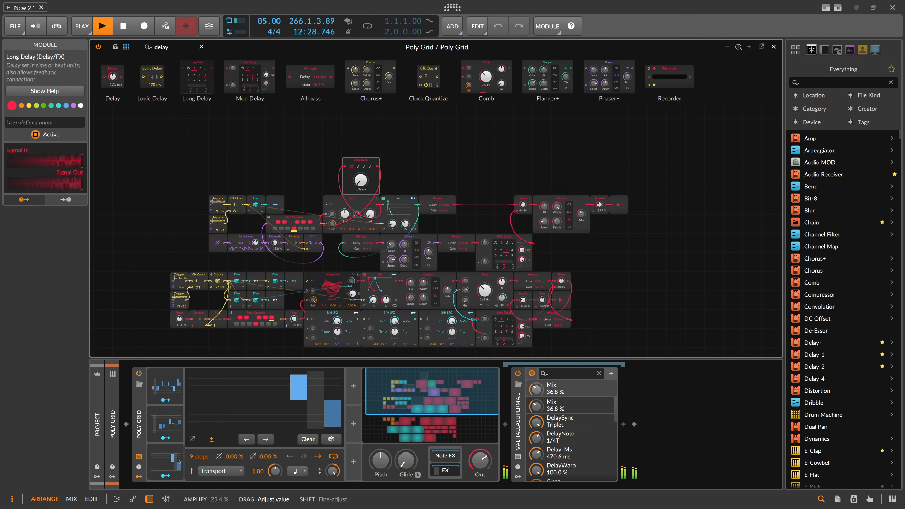
scroll(429, 230, "up", 3)
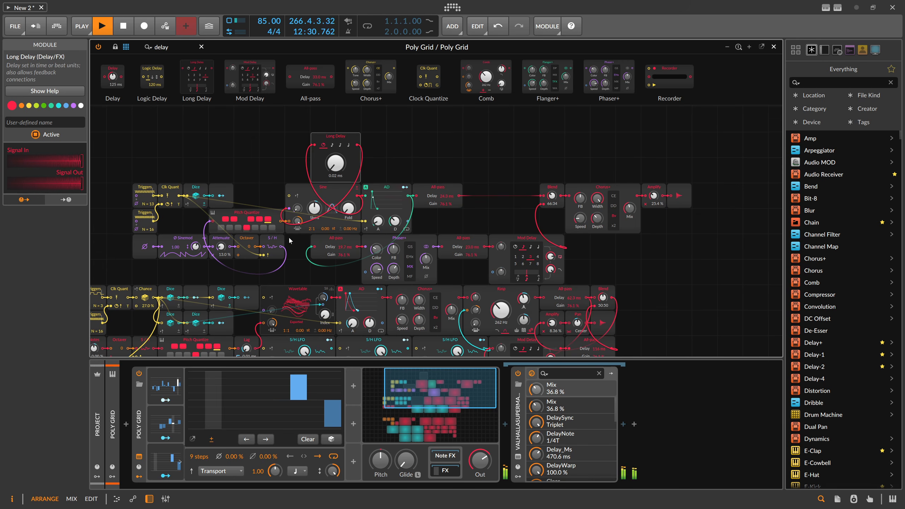
left_click_drag(311, 229, 311, 238)
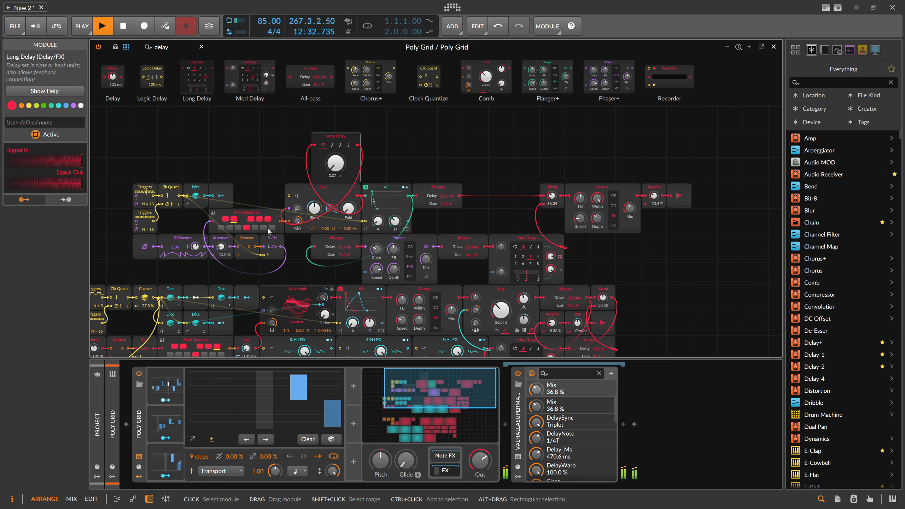
Move the sine voice's Blend, Chorus+, Amplify and Audio Out together so they sit directly beside the upper All-pass
left_click_drag(578, 268, 302, 240)
left_click(536, 225)
left_click_drag(542, 228, 697, 181)
left_click_drag(552, 187, 476, 187)
scroll(435, 188, "left", 3)
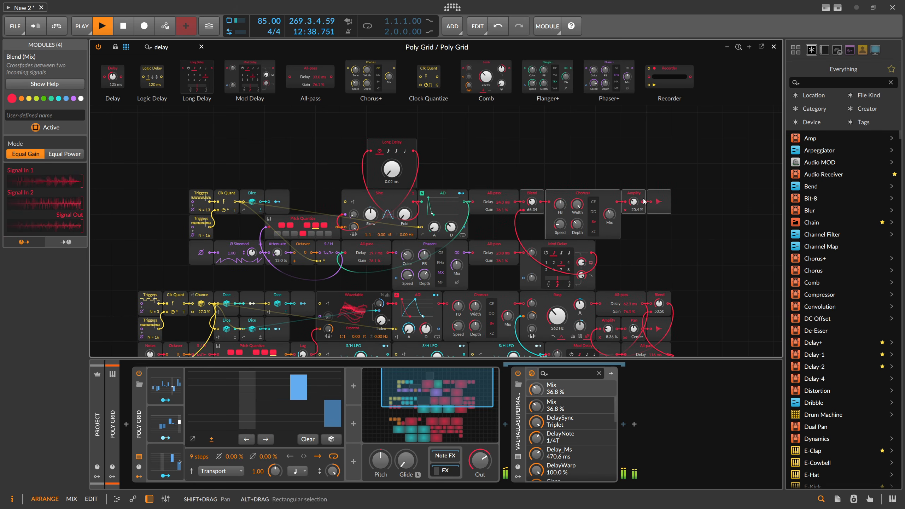
Set the sine voice's Amplify to 18.8 % and the wavetable voice's Amplify to 3.84 %
left_click_drag(633, 202, 634, 206)
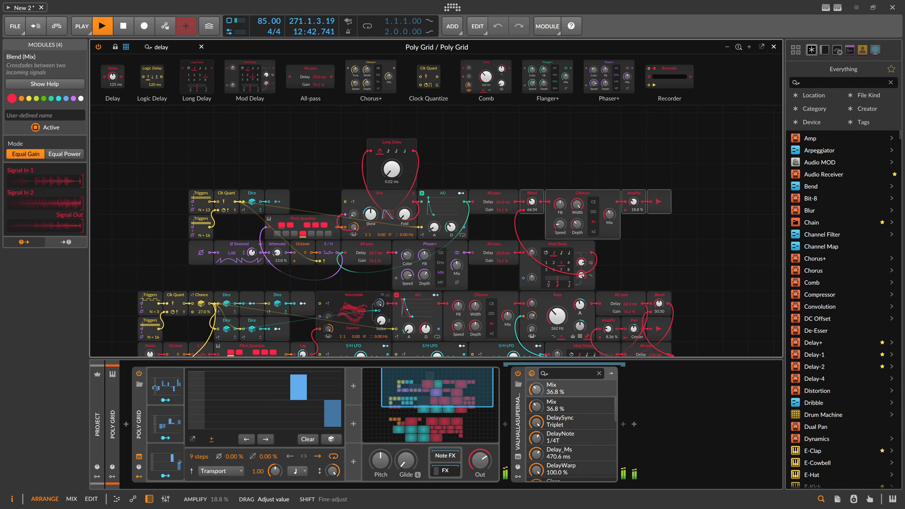
scroll(631, 291, "down", 1)
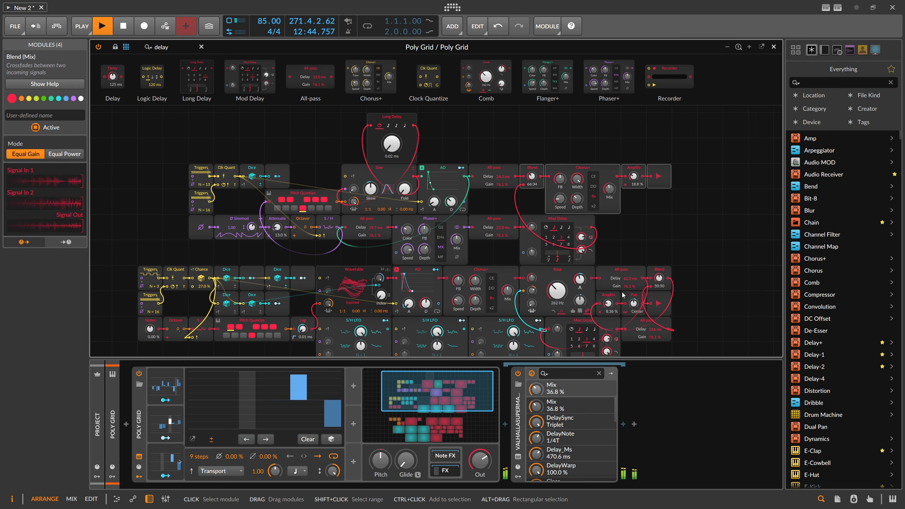
scroll(623, 294, "down", 1)
left_click_drag(610, 284, 610, 290)
scroll(547, 282, "down", 1)
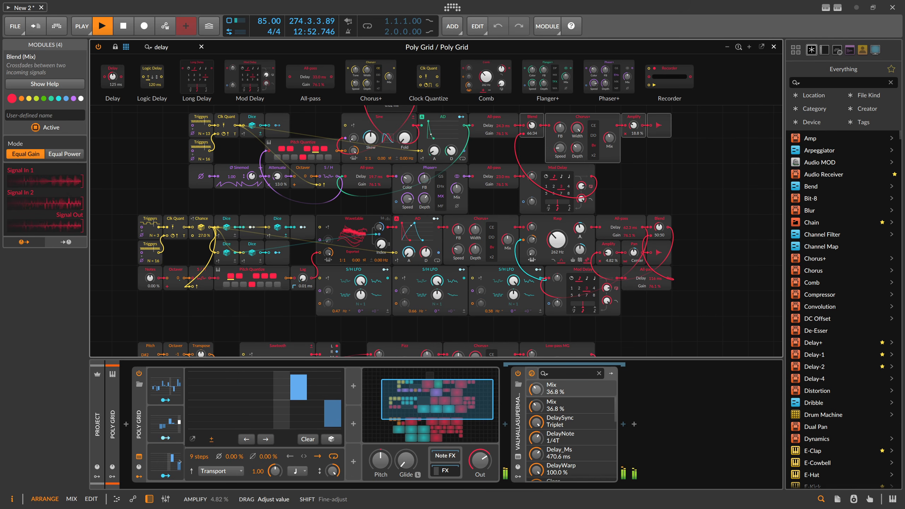
left_click_drag(607, 253, 608, 256)
scroll(610, 254, "up", 3)
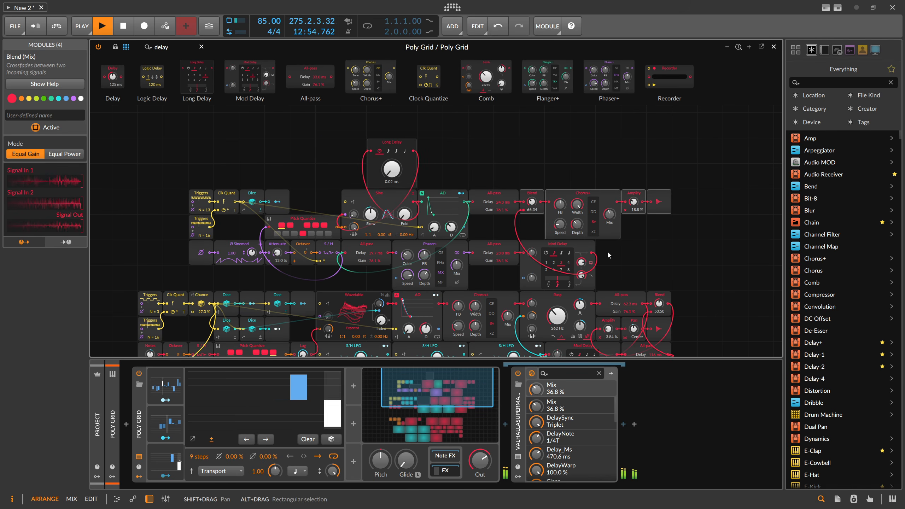
Set the sine voice's Amplify to 14.6 % and move the Long Delay to just above the Pitch Quantizer
left_click_drag(634, 201, 634, 205)
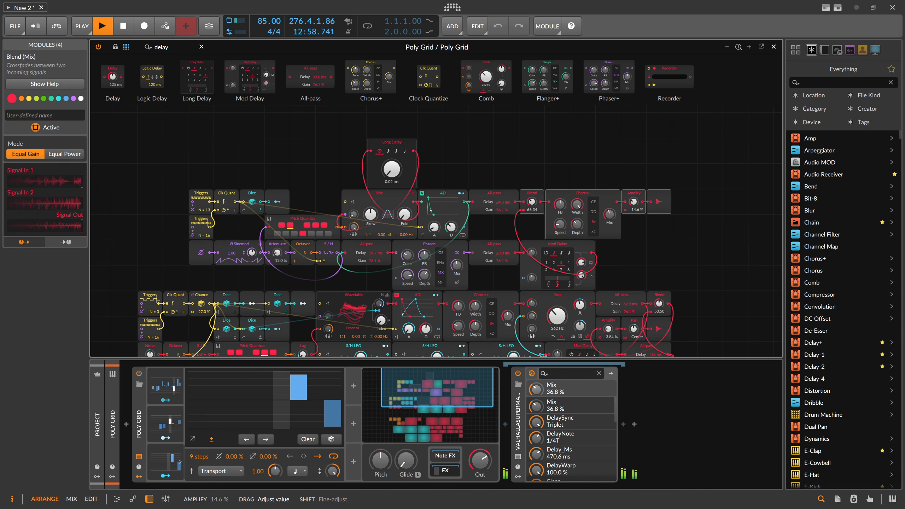
left_click_drag(398, 147, 321, 172)
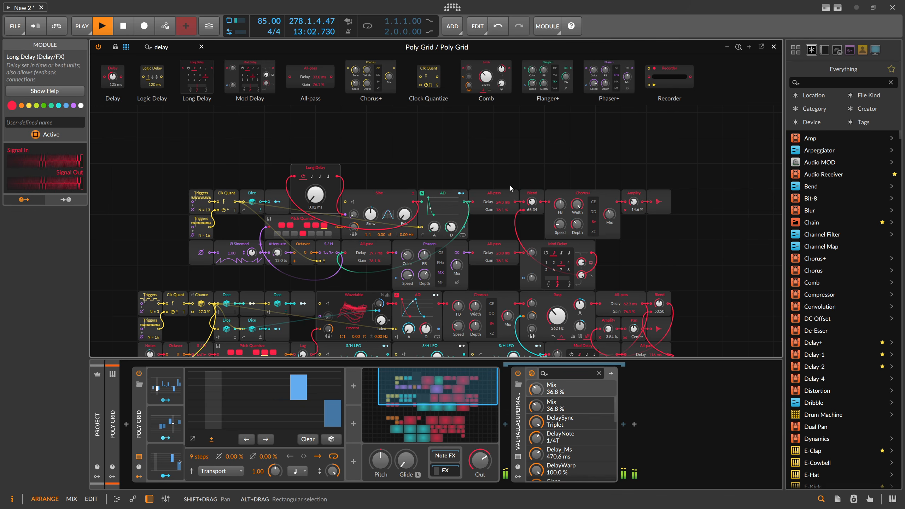
Collapse the Steps modulator editor and add a Random modulator to the Poly Grid device
left_click(166, 387)
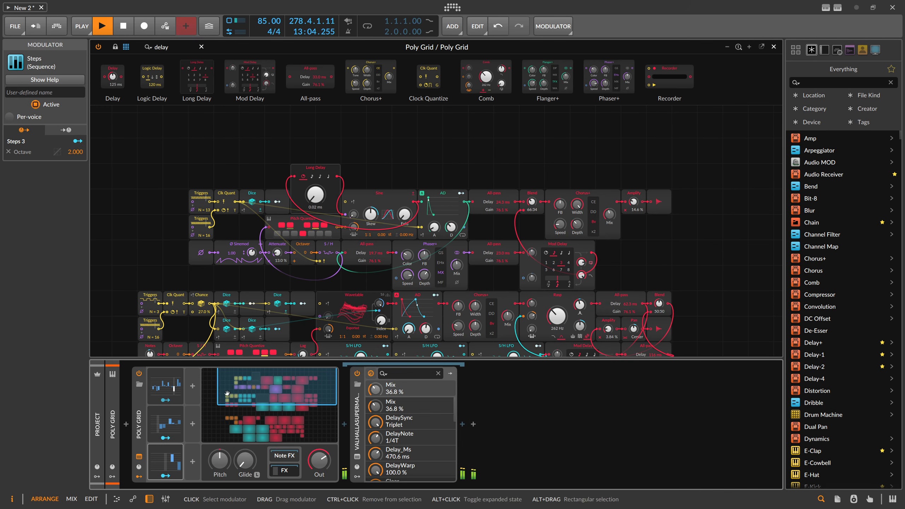
left_click(193, 387)
type("rand")
key("Return")
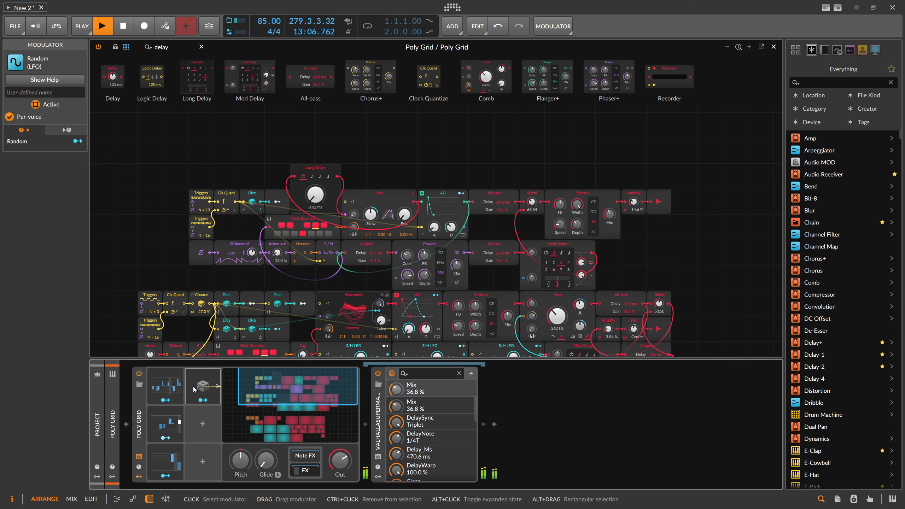
Set the Random modulator's rate to 32 bars with full smoothing
left_click(282, 389)
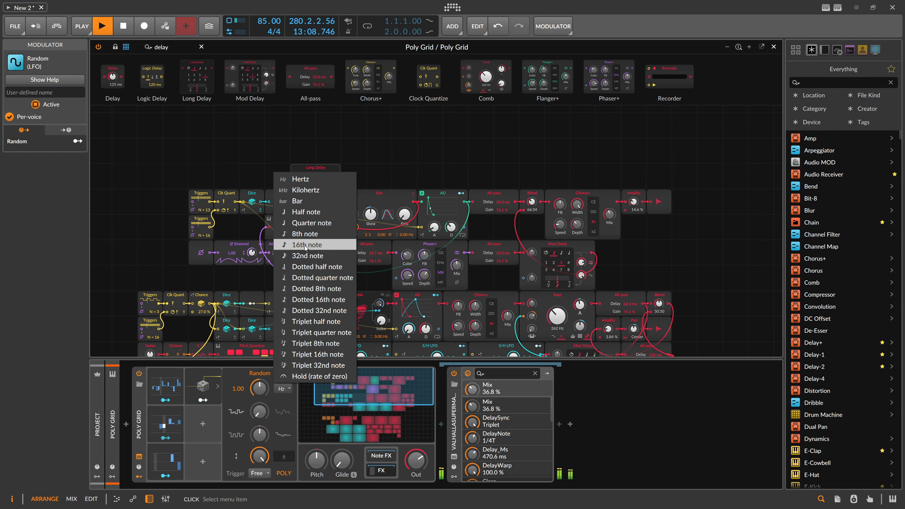
left_click(306, 202)
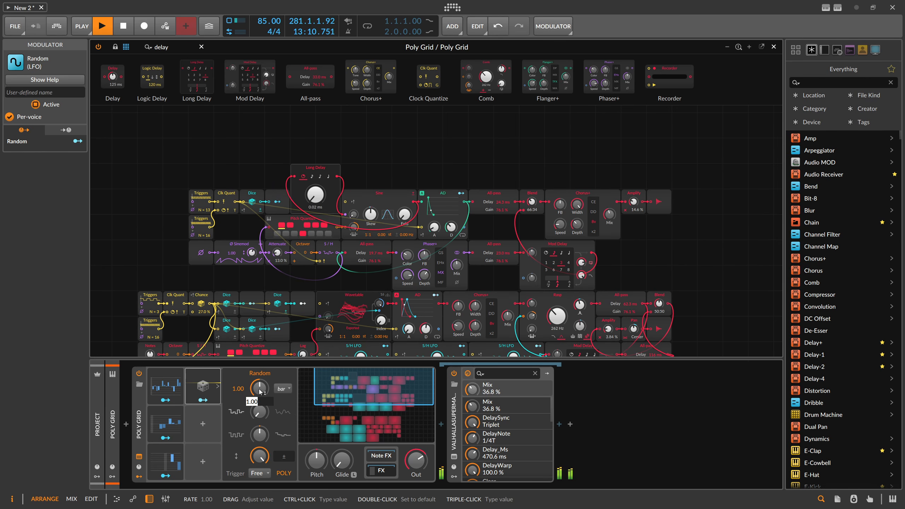
key("Return")
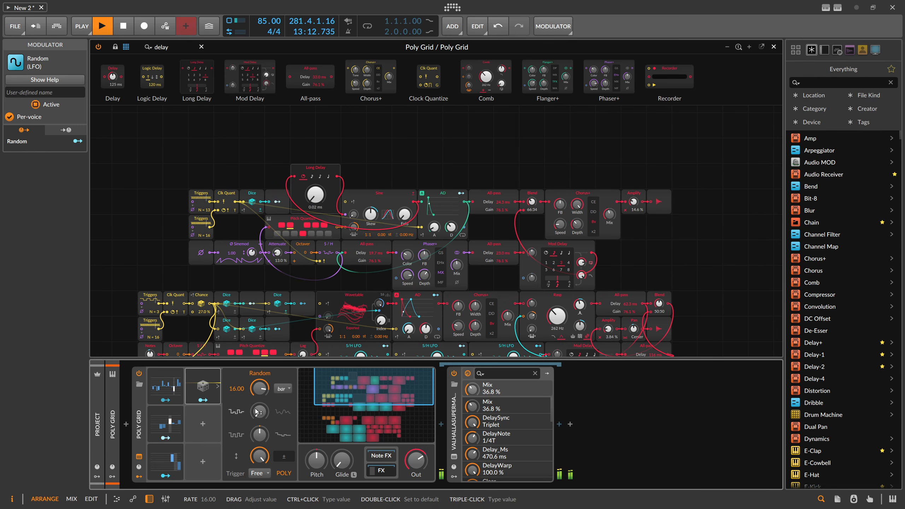
left_click(263, 390, "ctrl")
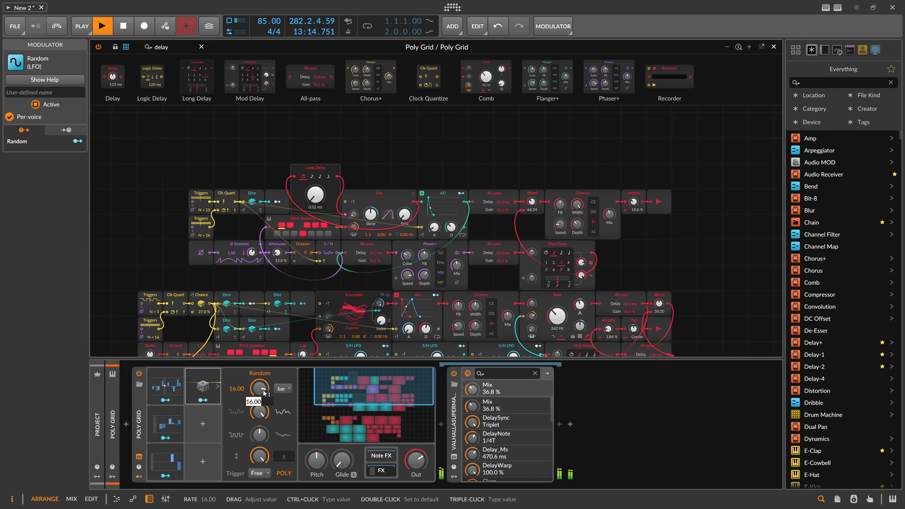
type("32")
key("Return")
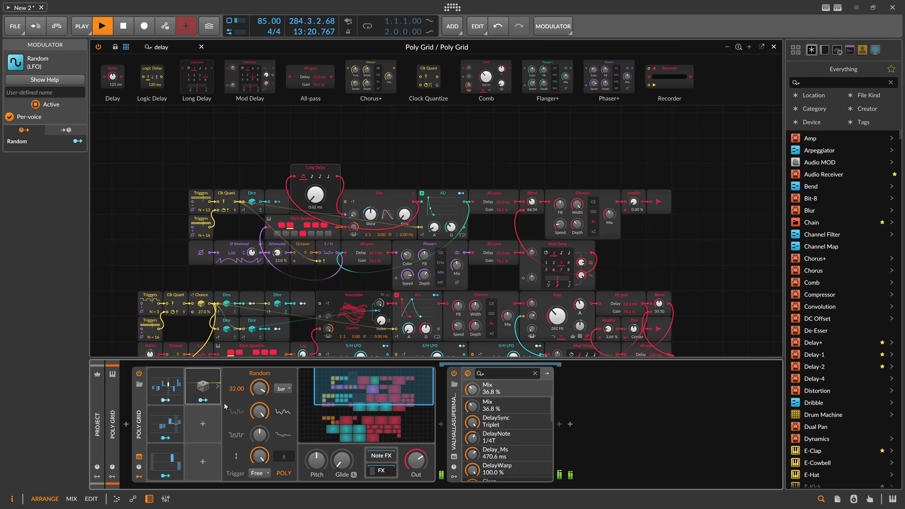
Map the Random modulator to the sine voice's Amplify level with an amount of 0.793
left_click(203, 400)
left_click_drag(634, 202, 637, 189)
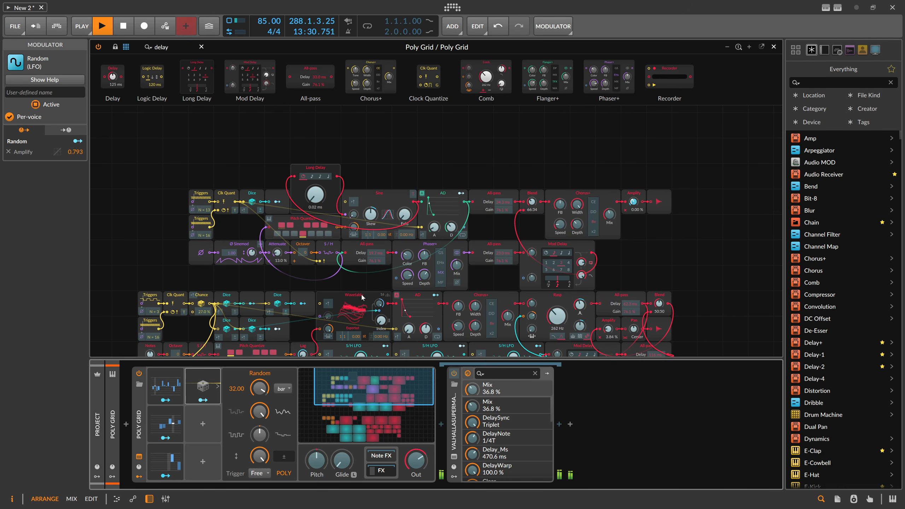
Try the Random modulator at a faster rate of 2.32 bars, and undo the rate change
left_click(302, 327)
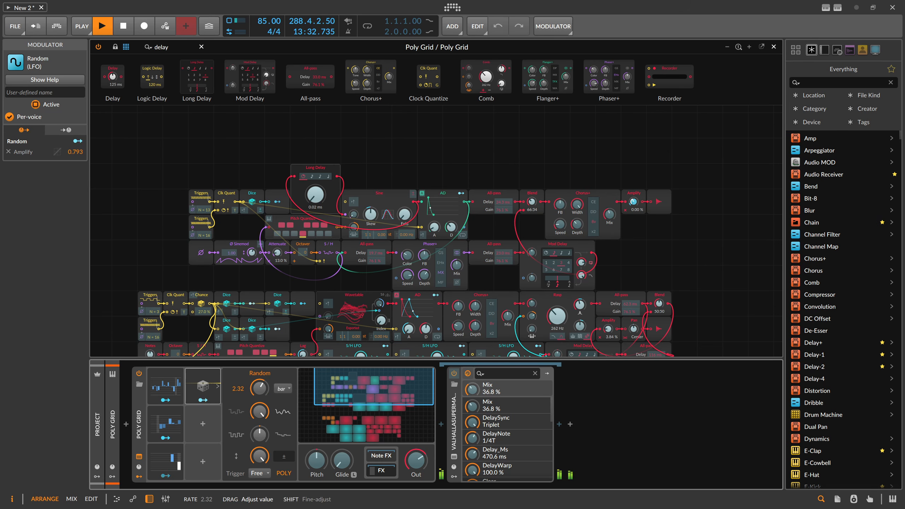
left_click_drag(262, 388, 262, 390)
key("ctrl+z")
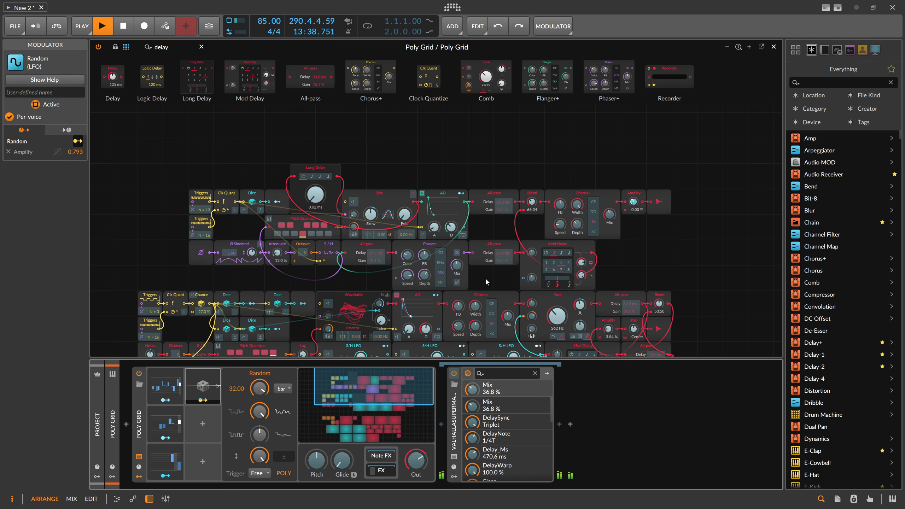
Set the sine voice's Amplify base level to 2.88 % and its Random modulation amount to 0.500
left_click_drag(634, 201, 634, 201)
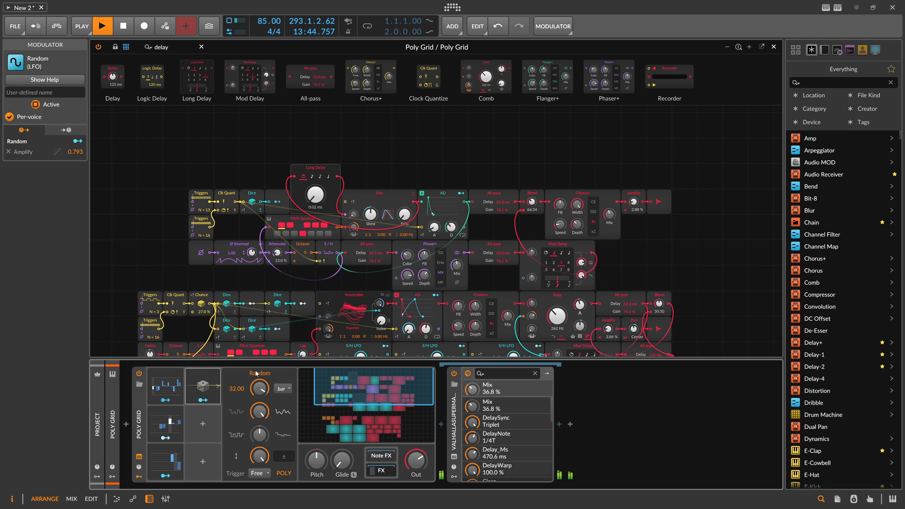
left_click_drag(637, 203, 637, 219)
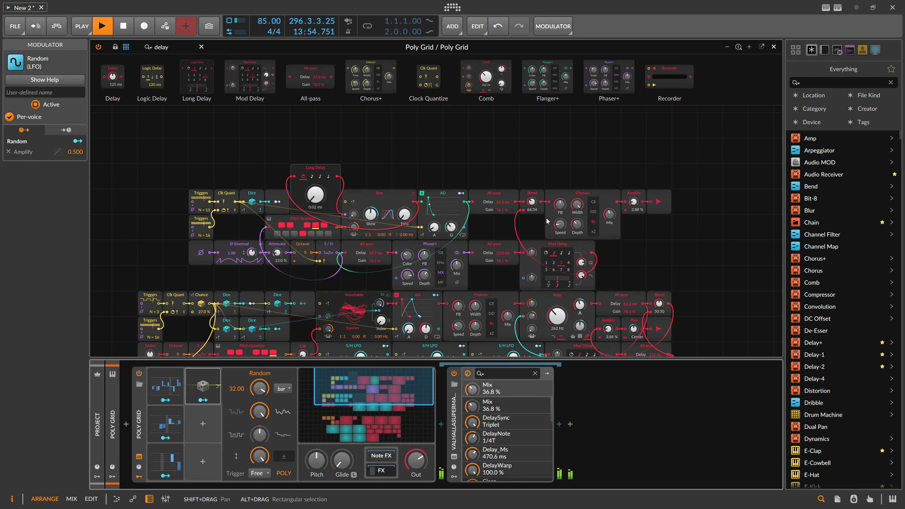
left_click_drag(609, 214, 609, 214)
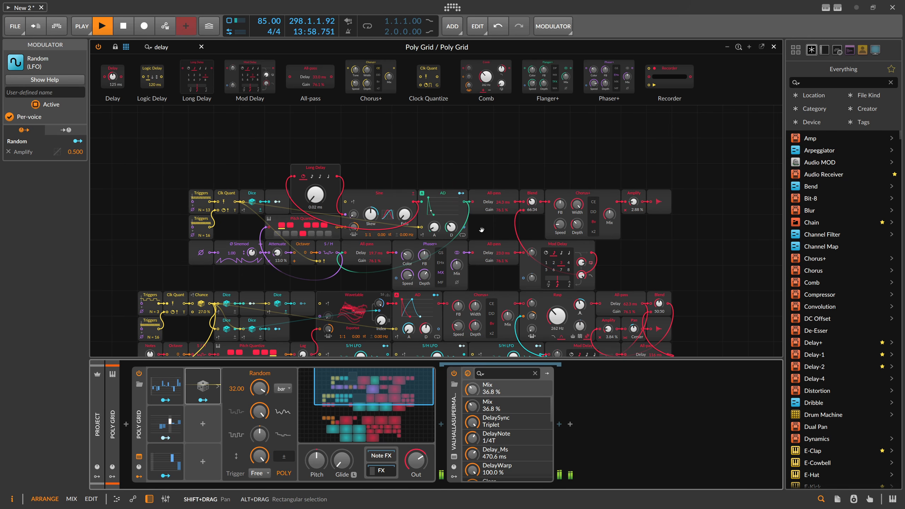
scroll(484, 232, "down", 3)
scroll(486, 232, "down", 6)
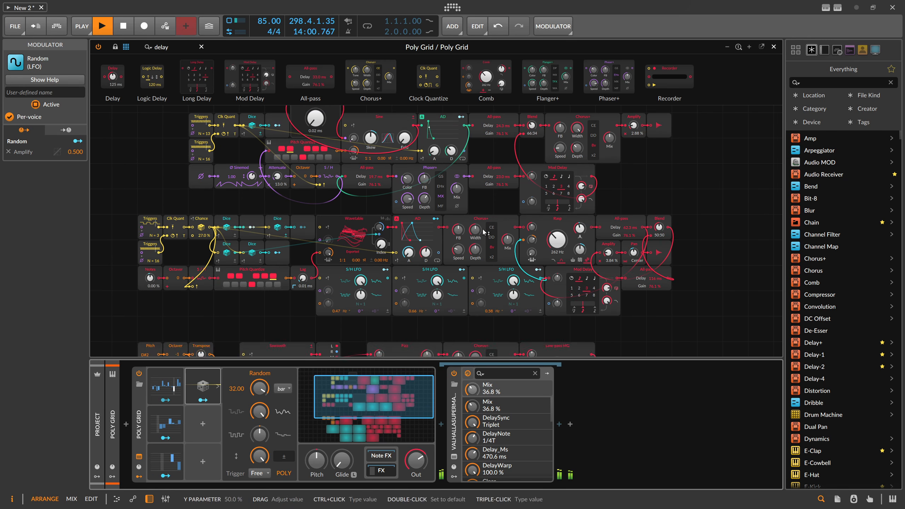
Lower the ValhallaSupermassive reverb's mix to 26.0 %
scroll(482, 228, "up", 10)
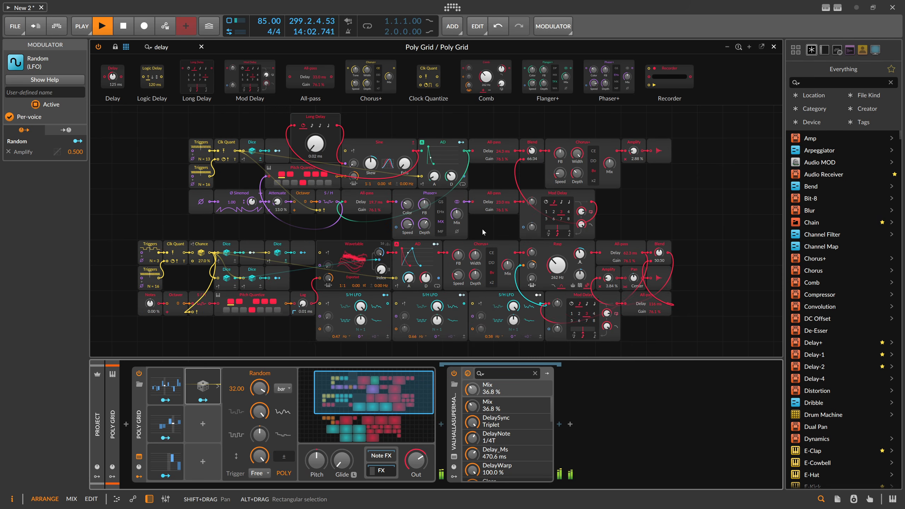
left_click(331, 195)
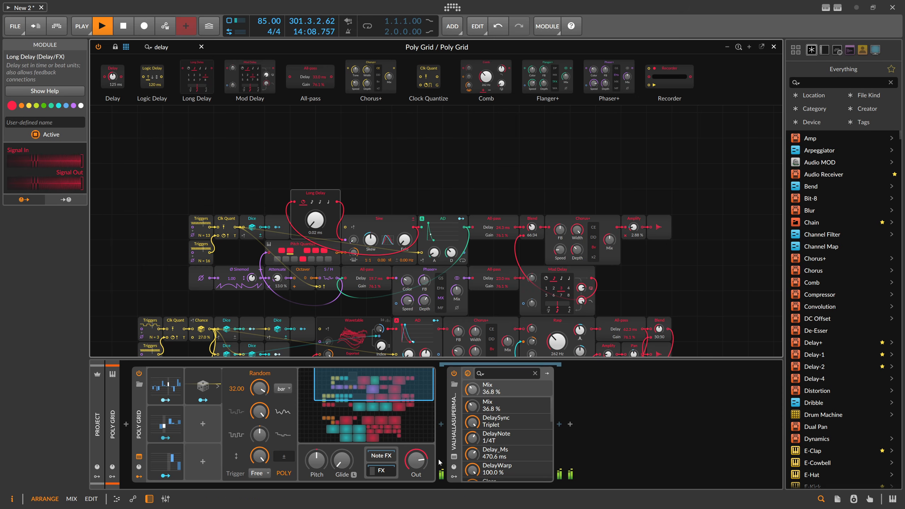
left_click(454, 457)
left_click_drag(338, 228, 344, 227)
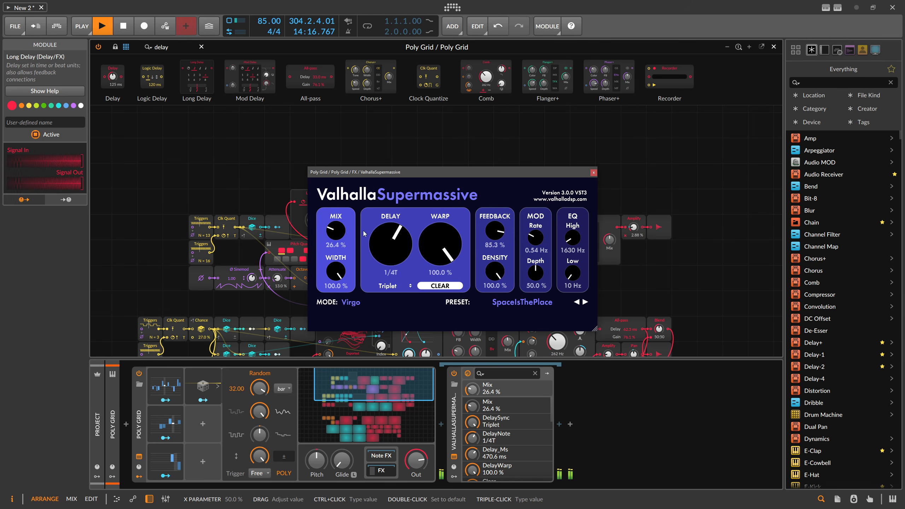
left_click_drag(341, 229, 342, 230)
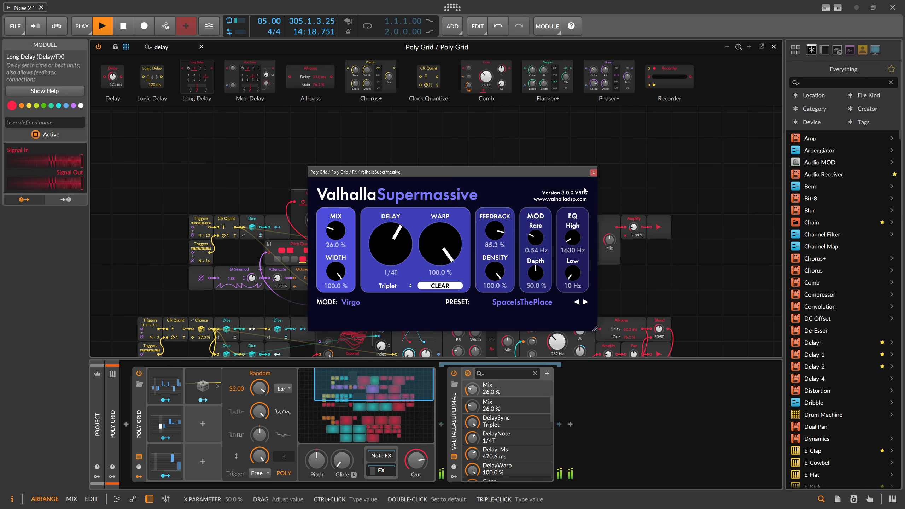
left_click(593, 173)
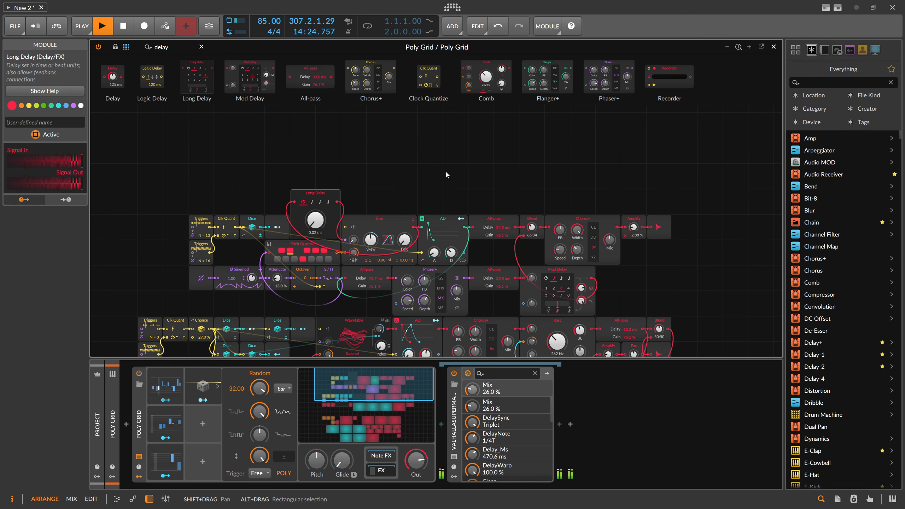
Reduce the Random modulation amount on the upper sine voice's Amplify level to 0.367
scroll(449, 171, "down", 10)
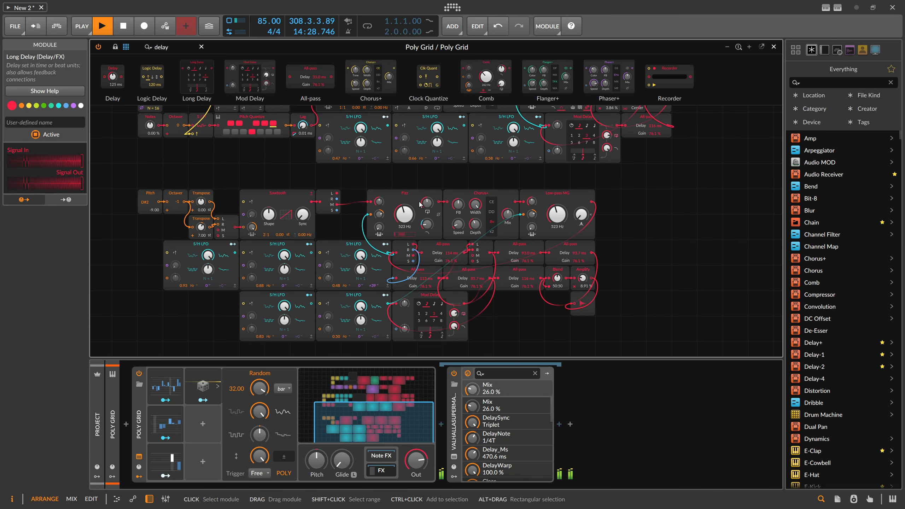
scroll(437, 208, "up", 2)
scroll(435, 209, "down", 1)
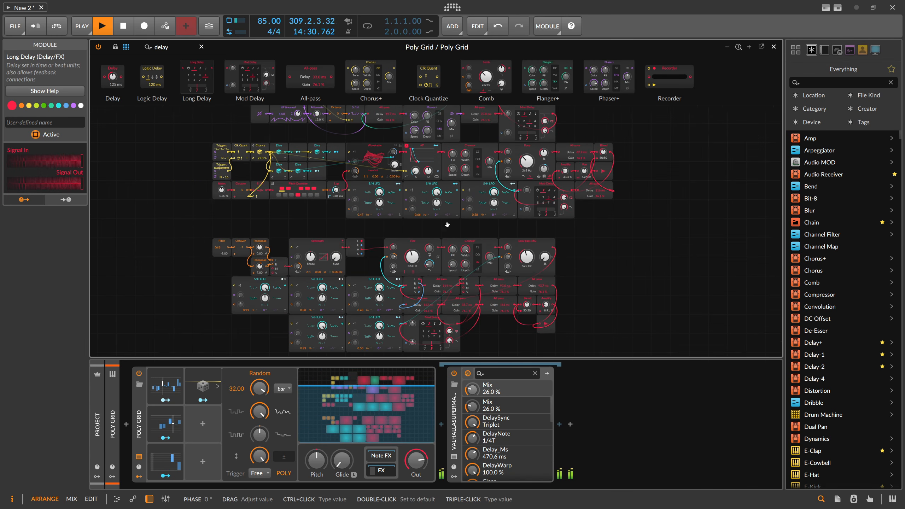
left_click_drag(448, 225, 280, 271)
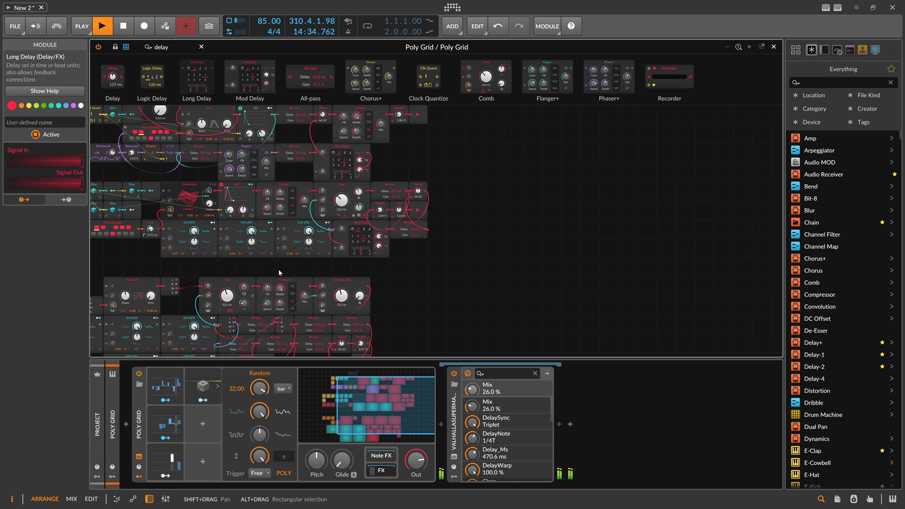
left_click_drag(283, 262, 391, 260)
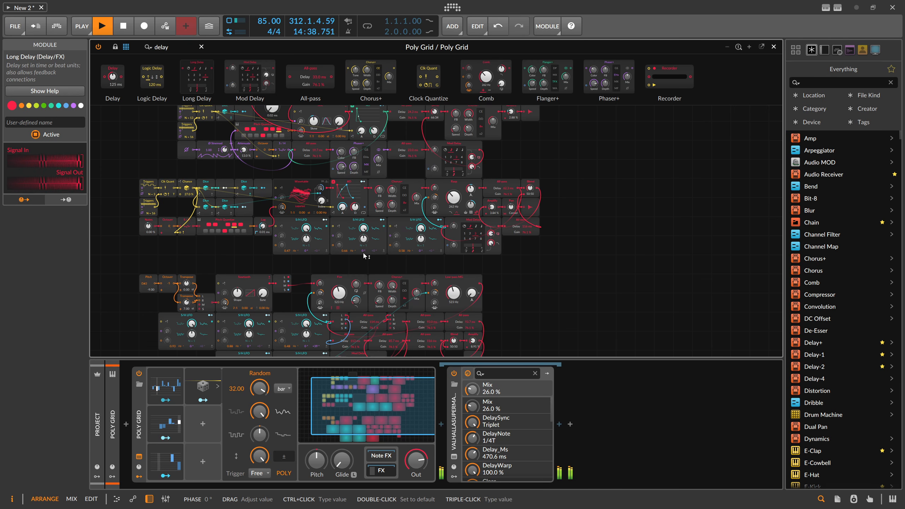
scroll(363, 252, "up", 2)
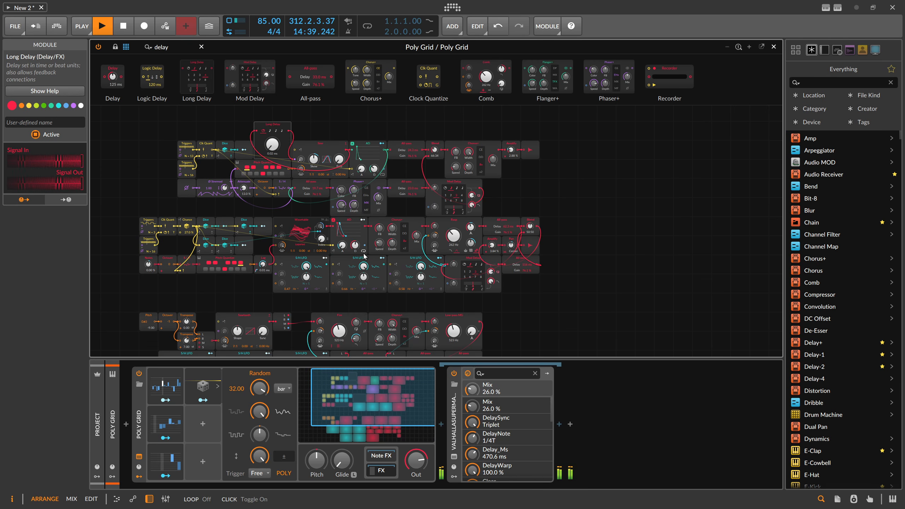
right_click(512, 150)
left_click(539, 242)
left_click_drag(511, 151, 512, 138)
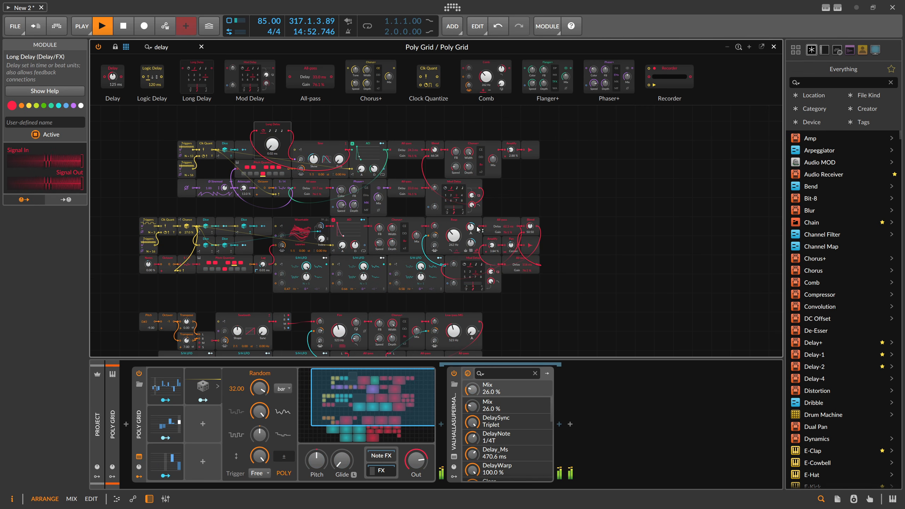
Add a new Sine oscillator in the empty grid area beside the lowest voice
left_click_drag(557, 195, 425, 135)
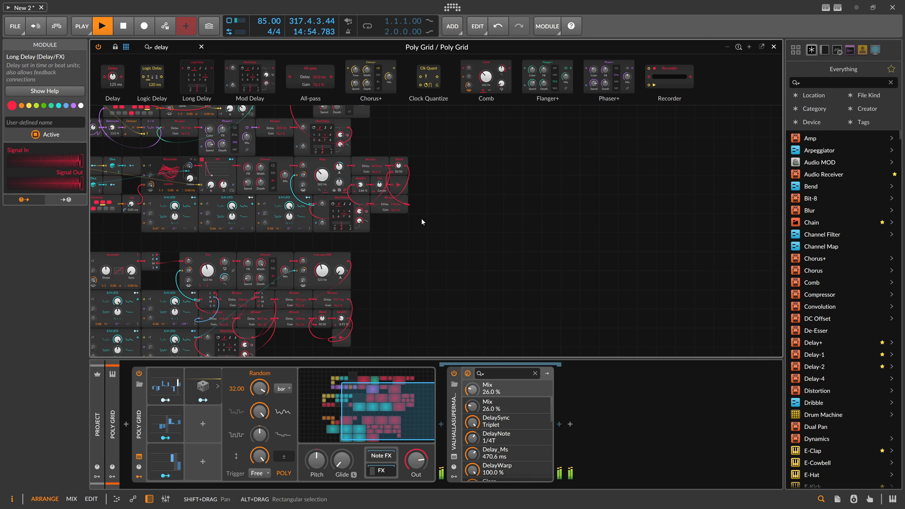
left_click_drag(396, 248, 401, 205)
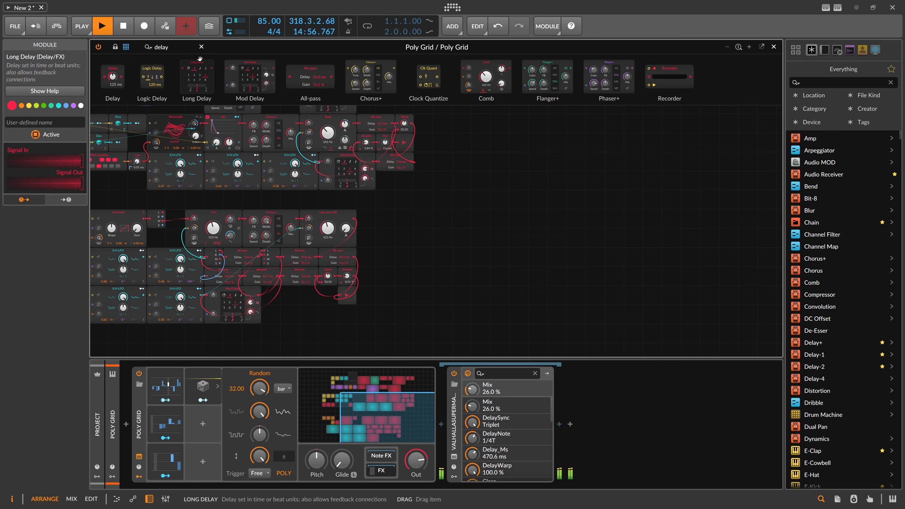
left_click_drag(176, 48, 114, 52)
type("sine")
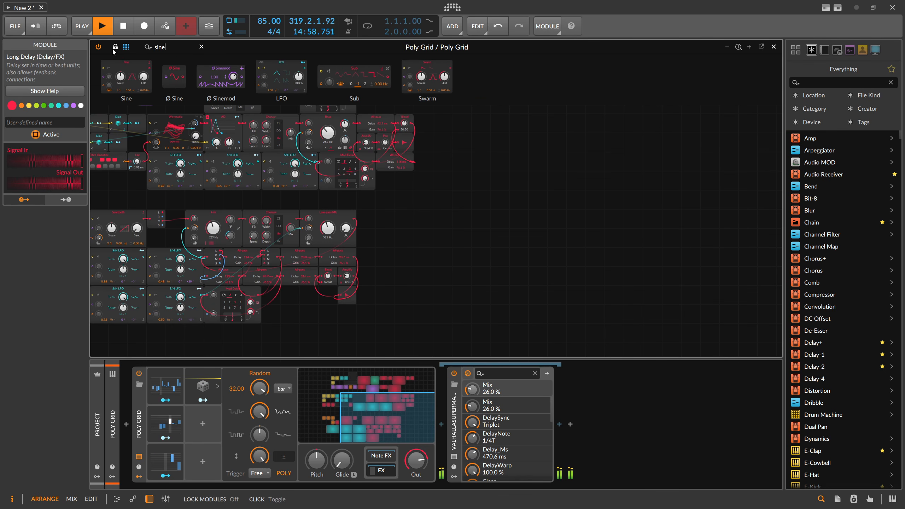
left_click_drag(454, 244, 428, 194)
scroll(456, 232, "up", 2)
Add an AD envelope directly after the new Sine oscillator and turn off its gate pre-cord
type("ad")
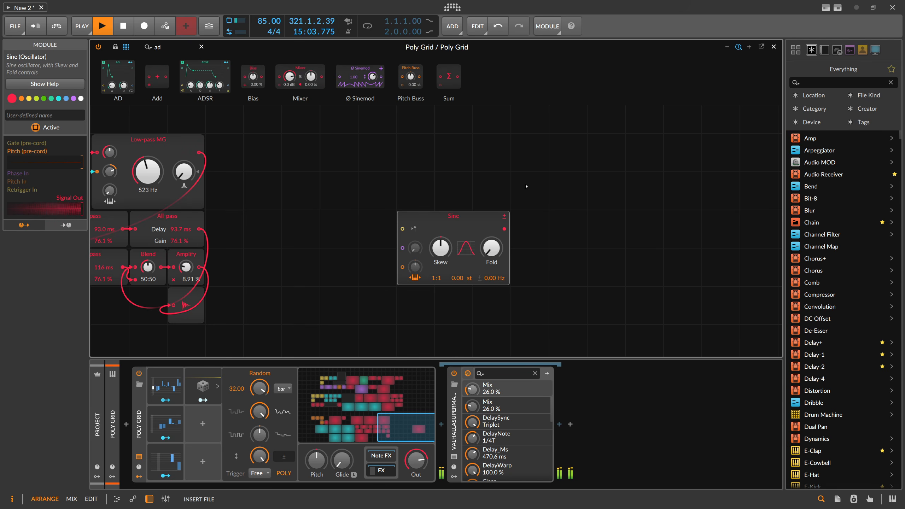
left_click_drag(526, 186, 526, 223)
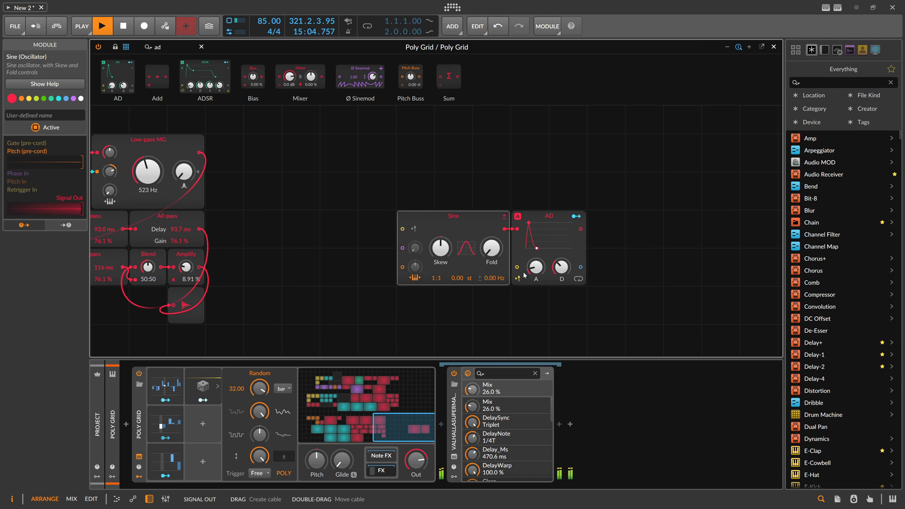
left_click(519, 279)
Add a Pitch module set to D#0 (-33.00) and connect it to the new Sine's pitch input
left_click_drag(382, 186, 425, 187)
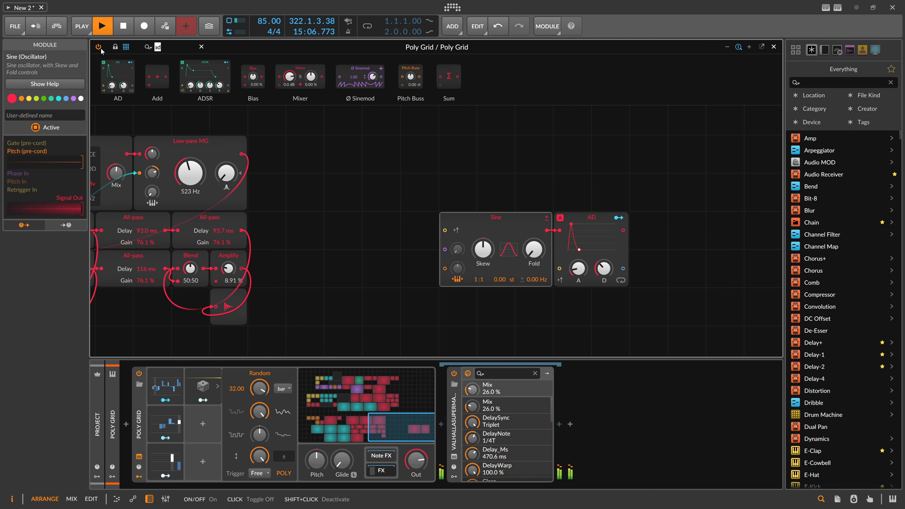
type("pitch")
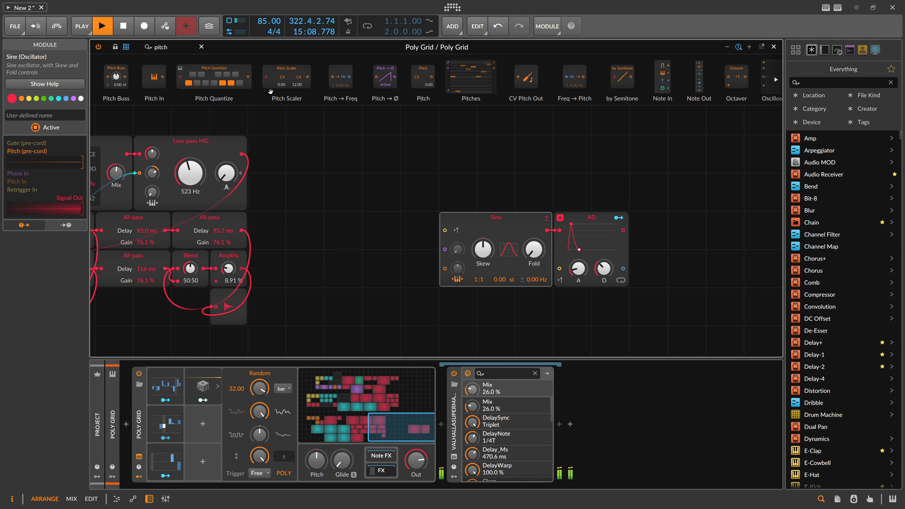
left_click_drag(424, 81, 373, 291)
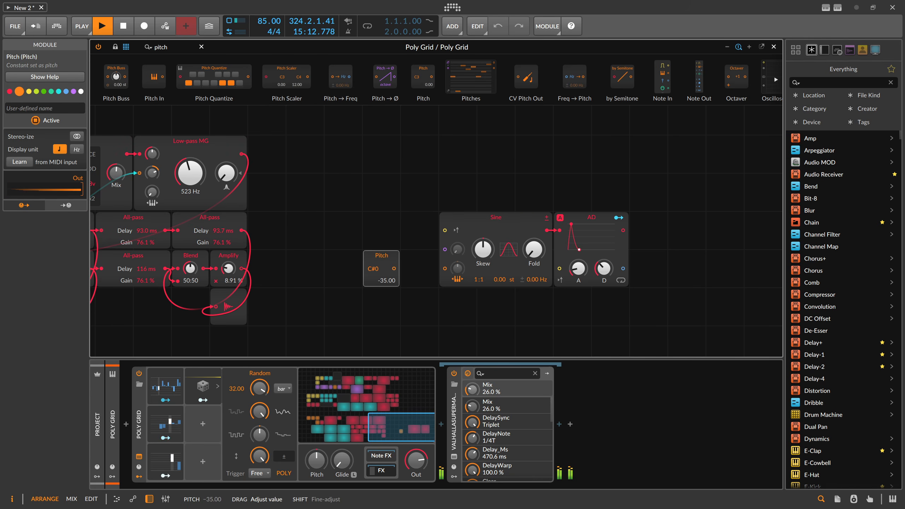
left_click_drag(394, 268, 445, 268)
left_click_drag(498, 211, 471, 210)
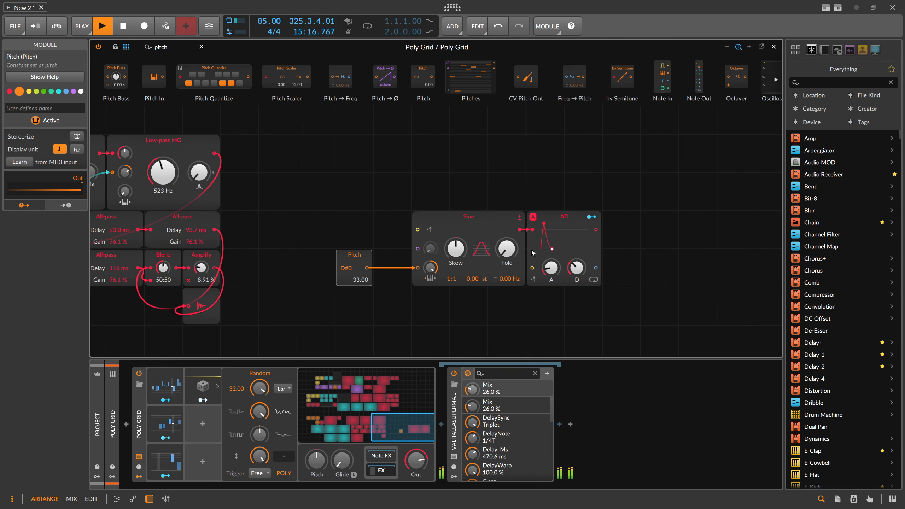
Shorten the new AD envelope's attack and add a Triggers module connected to its gate input
left_click_drag(551, 268, 551, 285)
left_click(392, 154)
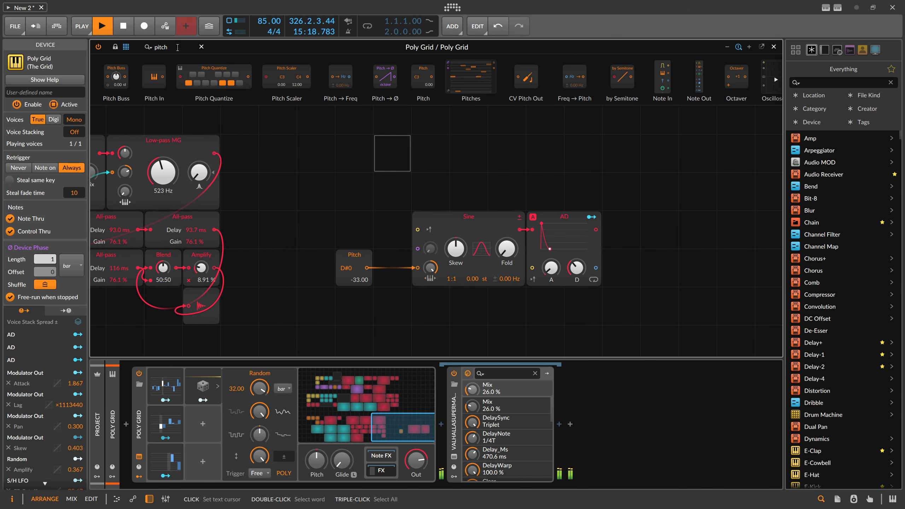
type("trigger")
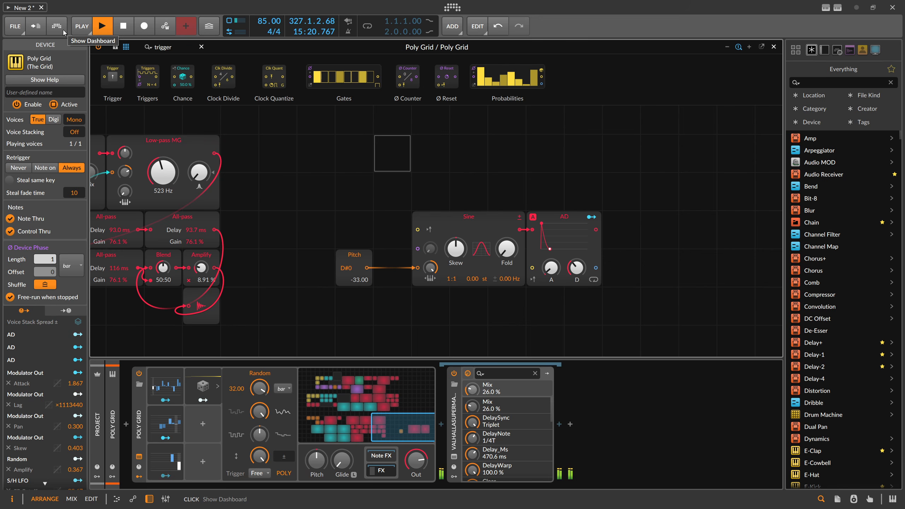
left_click_drag(163, 88, 533, 268)
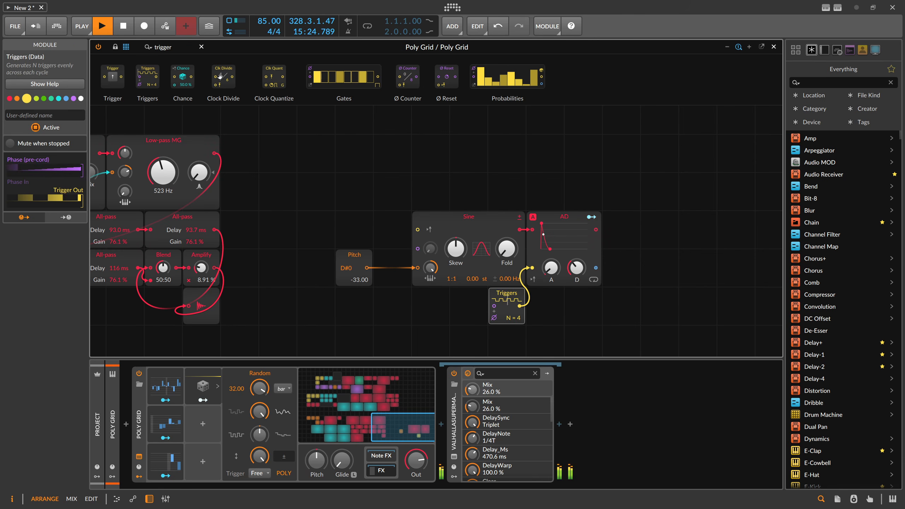
Insert a Chance module at 25.0 % between Triggers and the AD gate, and set the AD decay to 1.41 s
left_click_drag(175, 47, 517, 306)
type("chance")
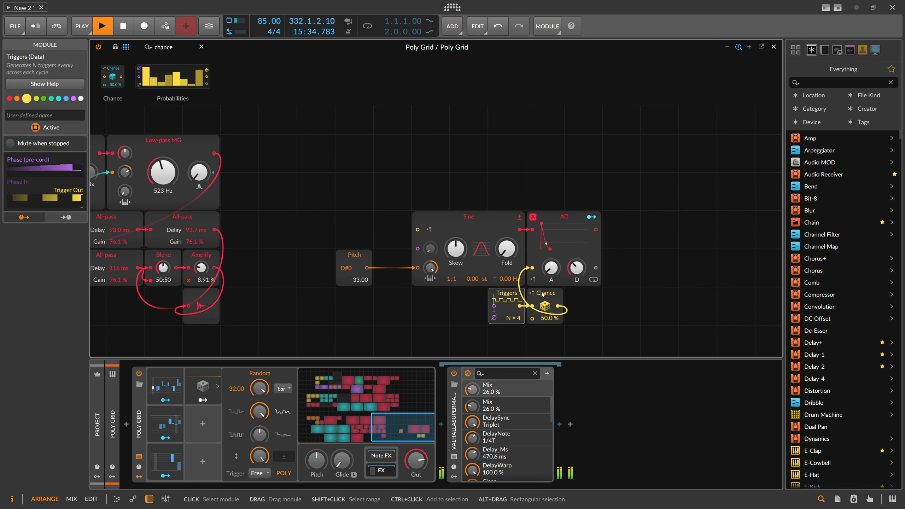
left_click_drag(550, 318, 550, 337)
left_click_drag(577, 268, 577, 262)
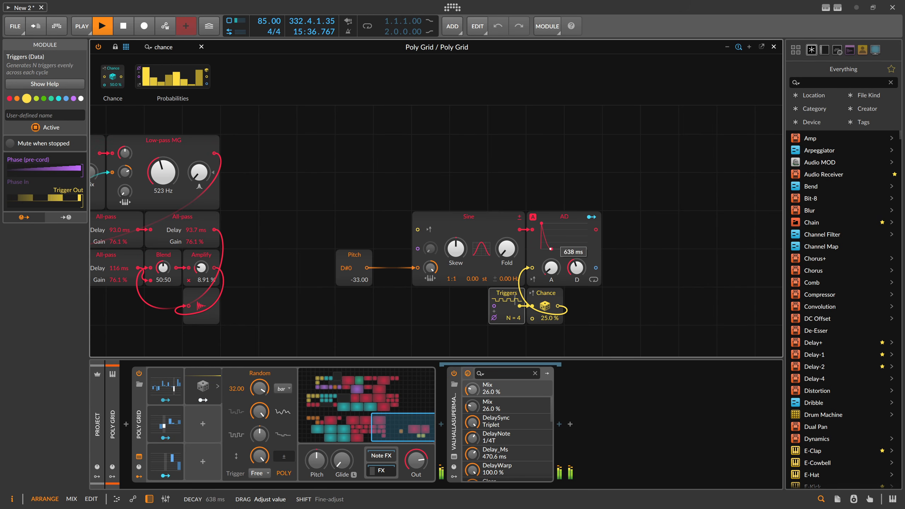
Add an Audio Out after the new voice's AD envelope and lower its Chance to 8.33 %
left_click(450, 214)
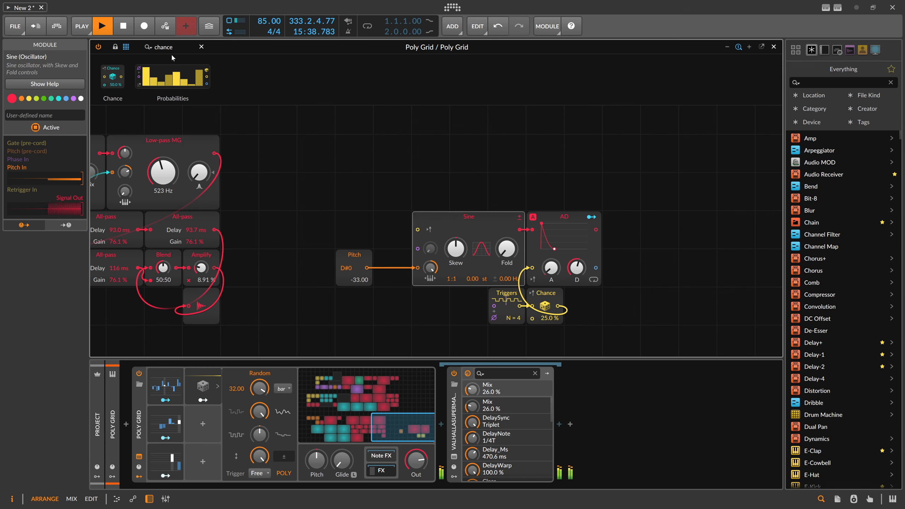
key("ctrl+f")
type("out")
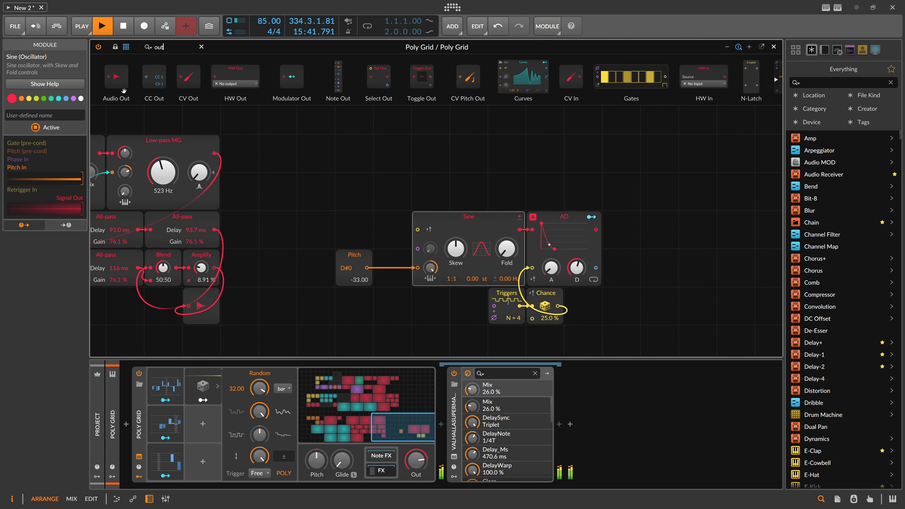
left_click_drag(124, 90, 621, 230)
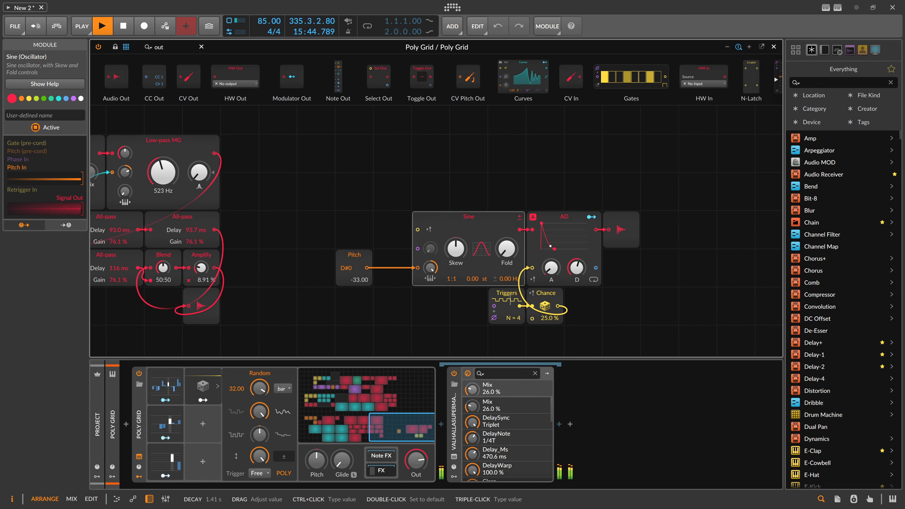
left_click_drag(550, 318, 549, 329)
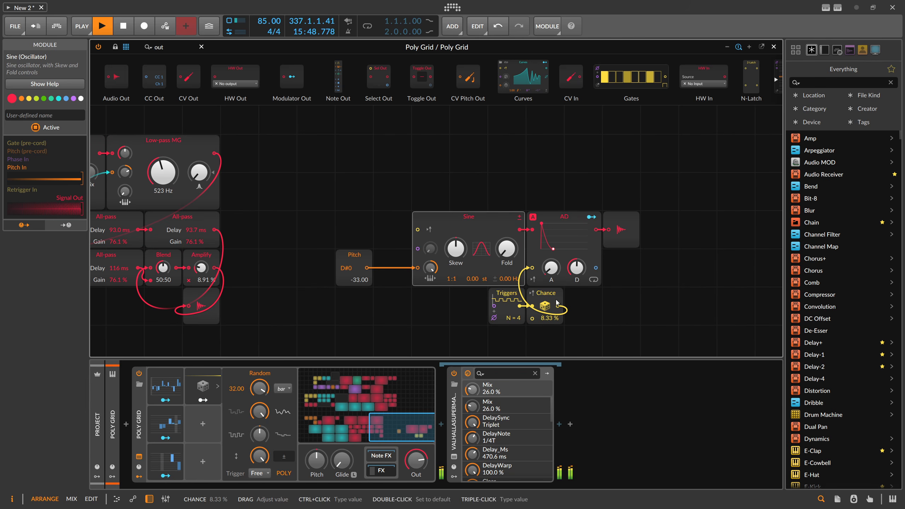
Insert an Amplify module at 48.7 % between the AD envelope and the new voice's Audio Out
key("ctrl+f")
type("ampl")
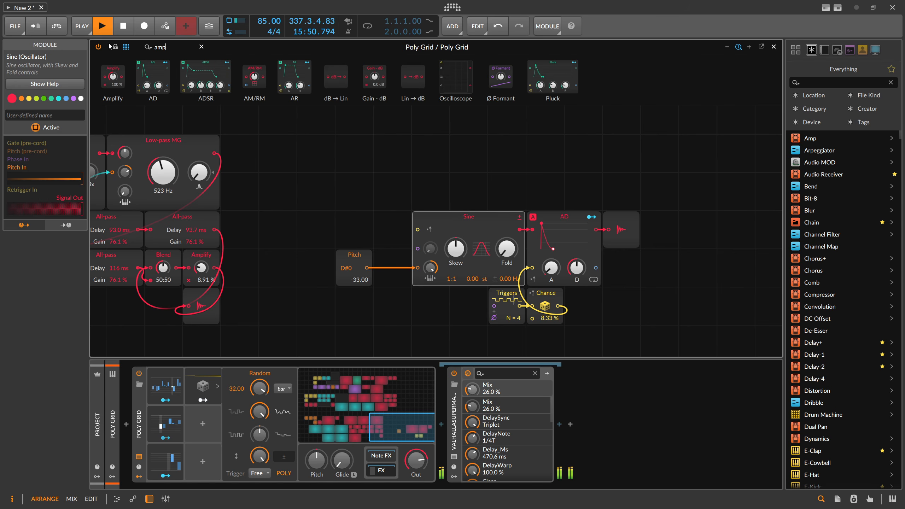
left_click_drag(112, 78, 597, 246)
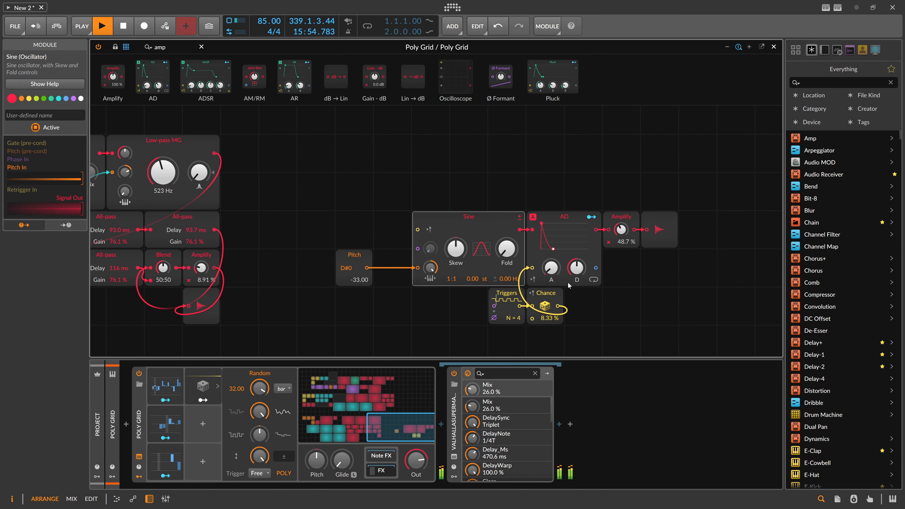
Set the new voice's Chance to 36.7 % and lengthen its AD decay
left_click_drag(545, 306, 545, 304)
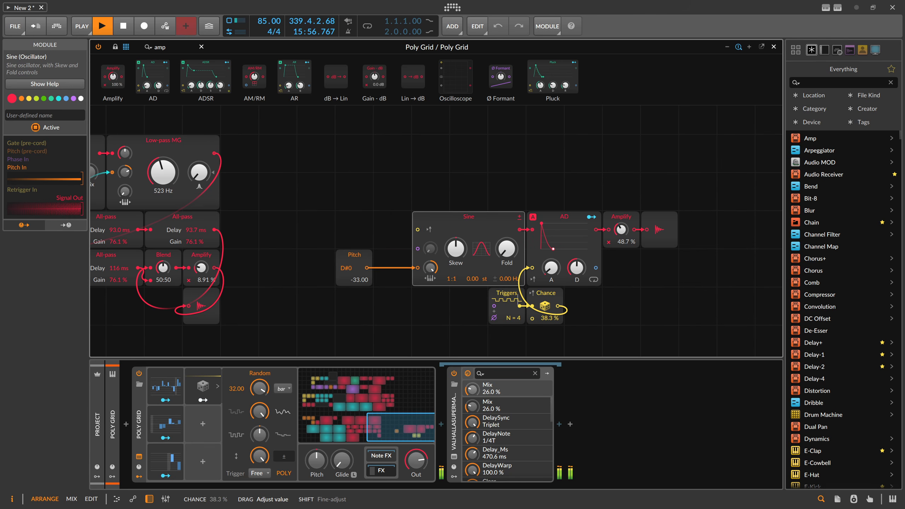
left_click(577, 268)
left_click_drag(550, 318, 550, 321)
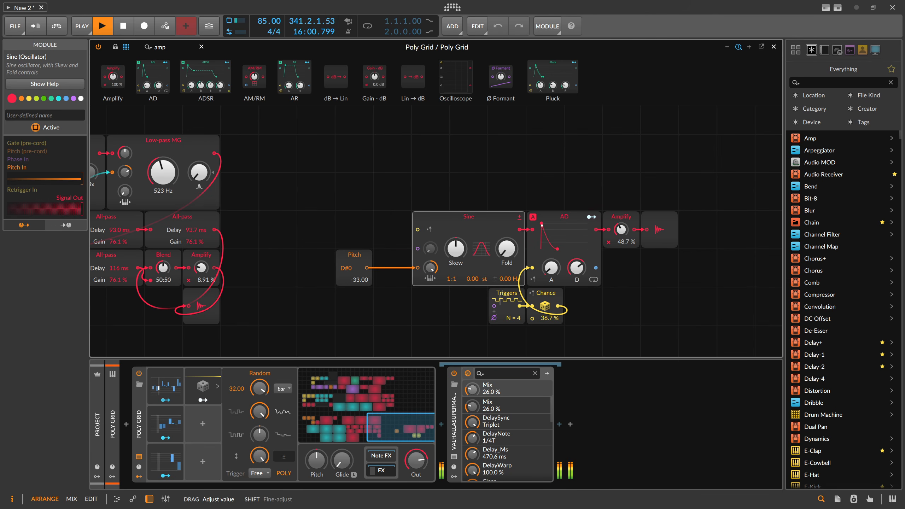
Set the bass voice's Triggers to N = 1 and lengthen its AD attack to 23.2 ms
left_click_drag(514, 318, 513, 323)
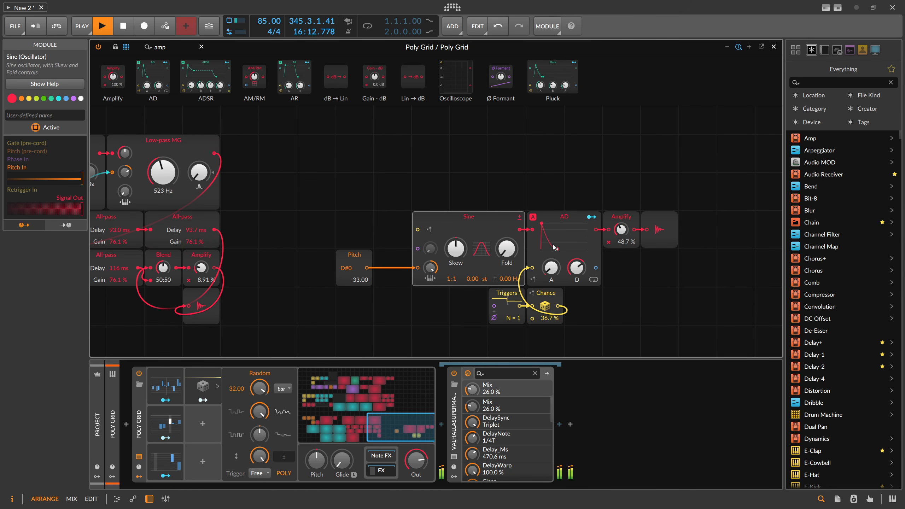
left_click_drag(559, 237, 560, 237)
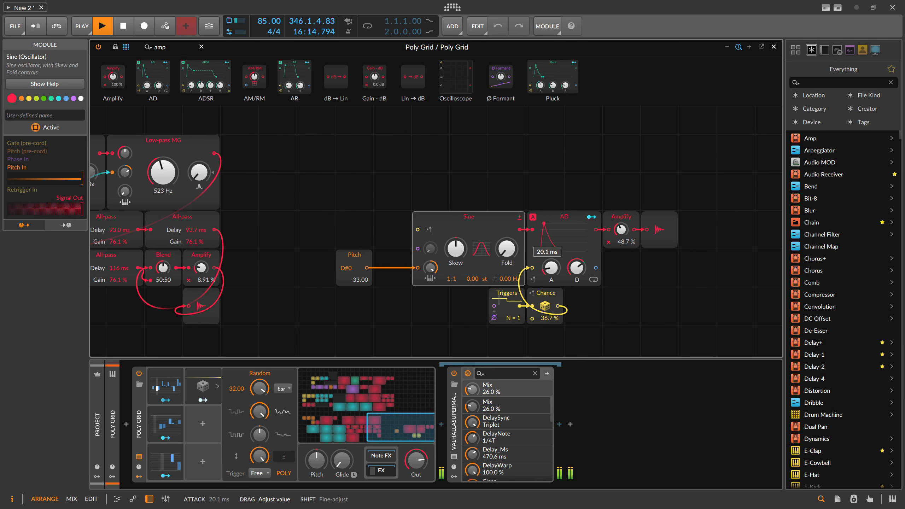
Lower the bass voice's Amplify level to 40.5 % and name the module Bass
left_click_drag(621, 230, 622, 227)
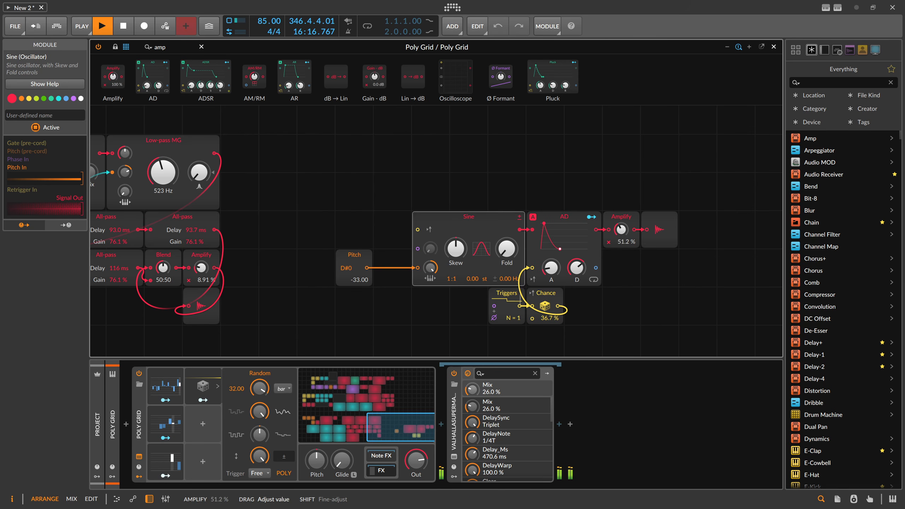
left_click(621, 230)
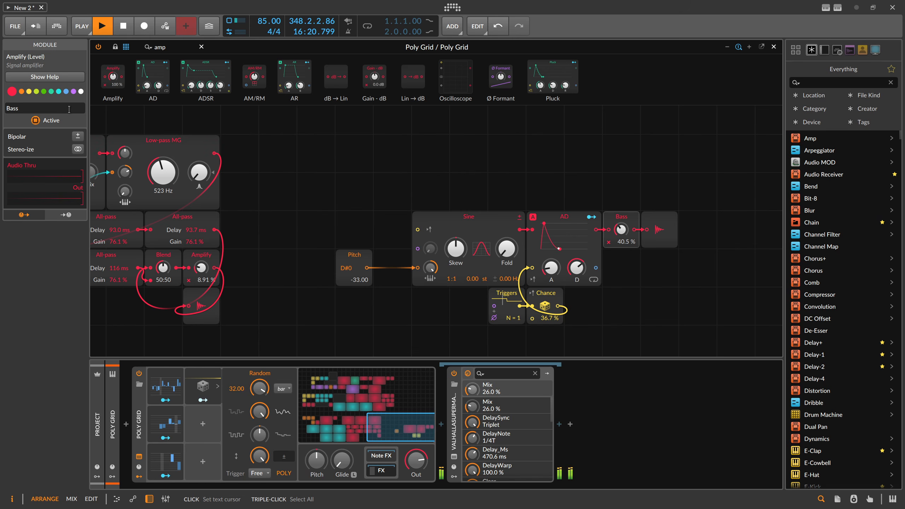
Place the Pitch module directly beside the bass Sine, and shift the whole bass voice closer to the other voices
left_click_drag(360, 255, 399, 255)
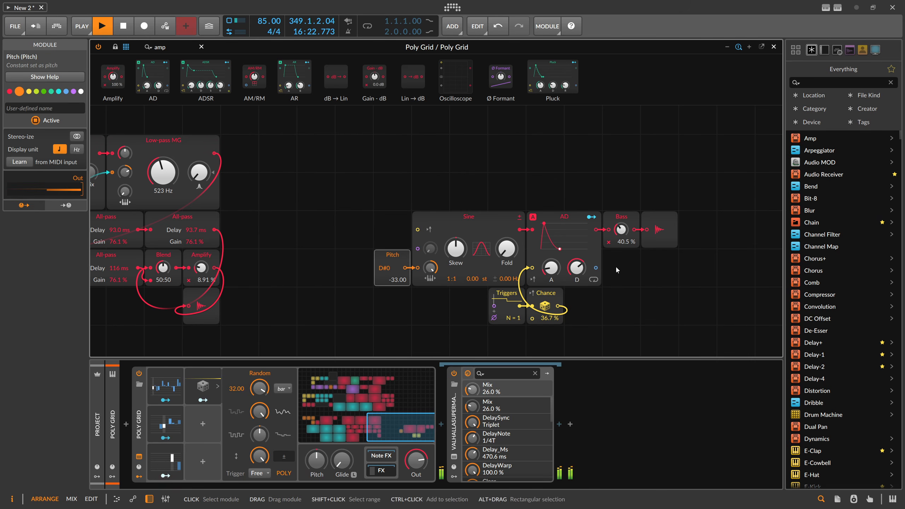
double_click(575, 249)
scroll(400, 214, "down", 3)
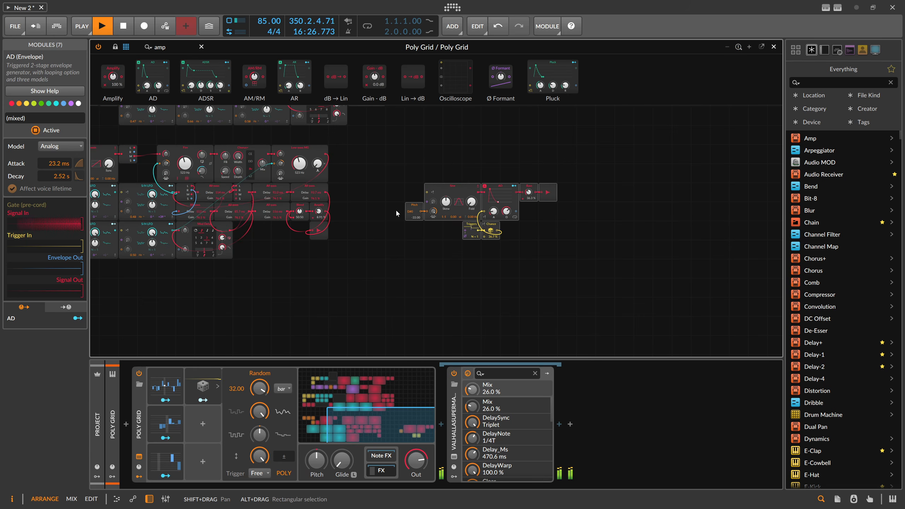
left_click_drag(468, 192, 411, 192)
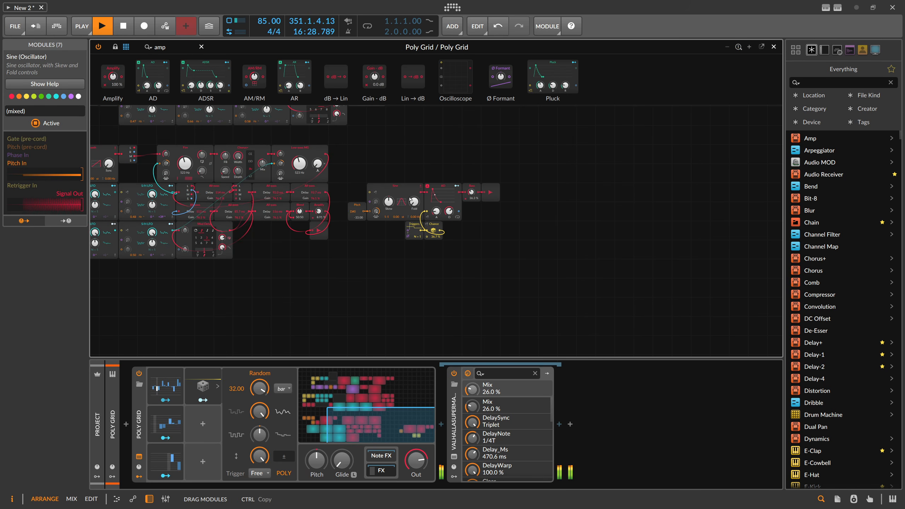
Add a Noise module in the empty grid area to the right of the upper voices
scroll(392, 185, "up", 2)
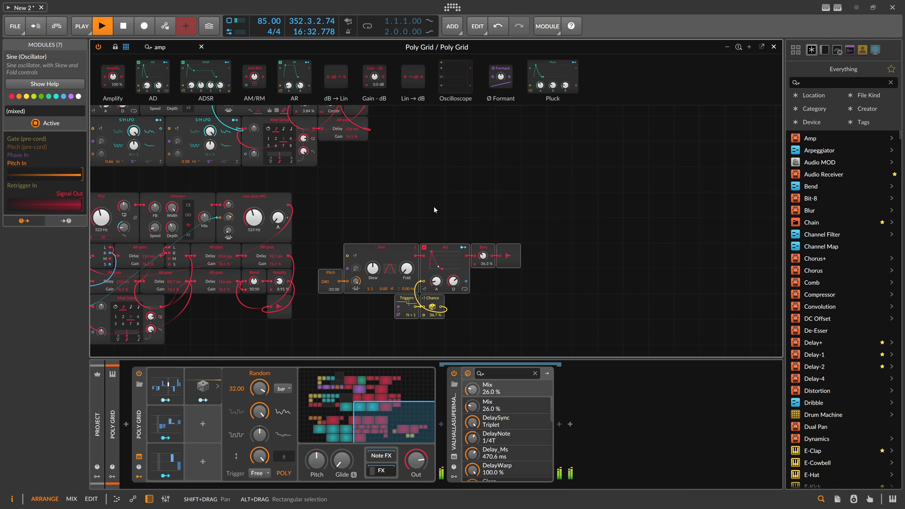
scroll(433, 205, "up", 3)
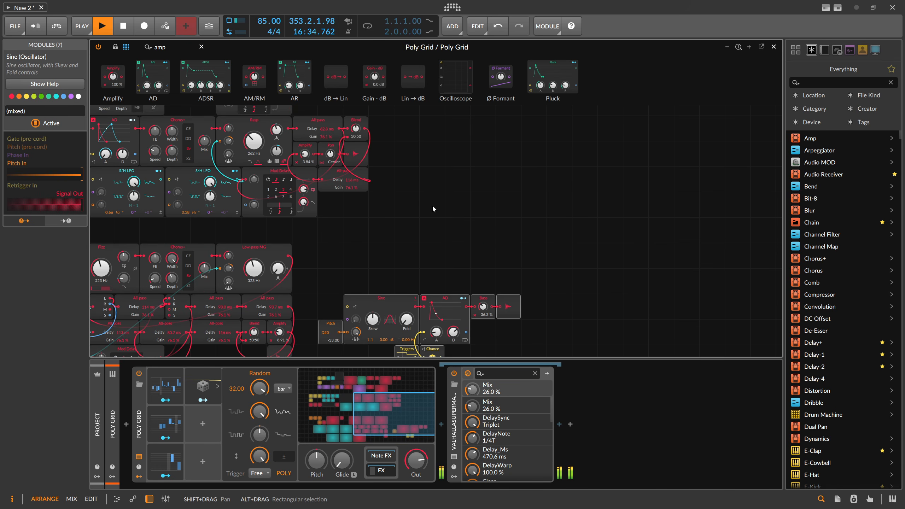
scroll(430, 173, "up", 1)
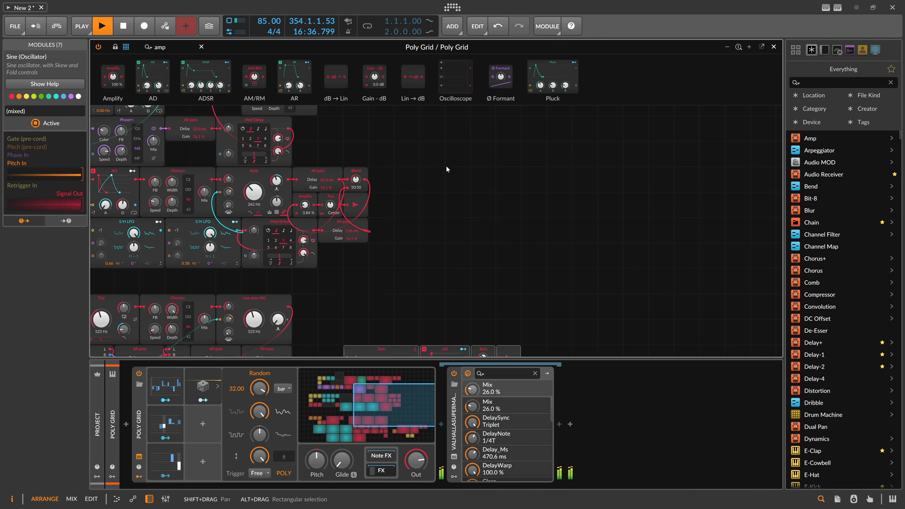
scroll(446, 168, "down", 1)
scroll(446, 169, "up", 2)
left_click_drag(457, 158, 325, 202, "shift")
scroll(325, 202, "down", 2)
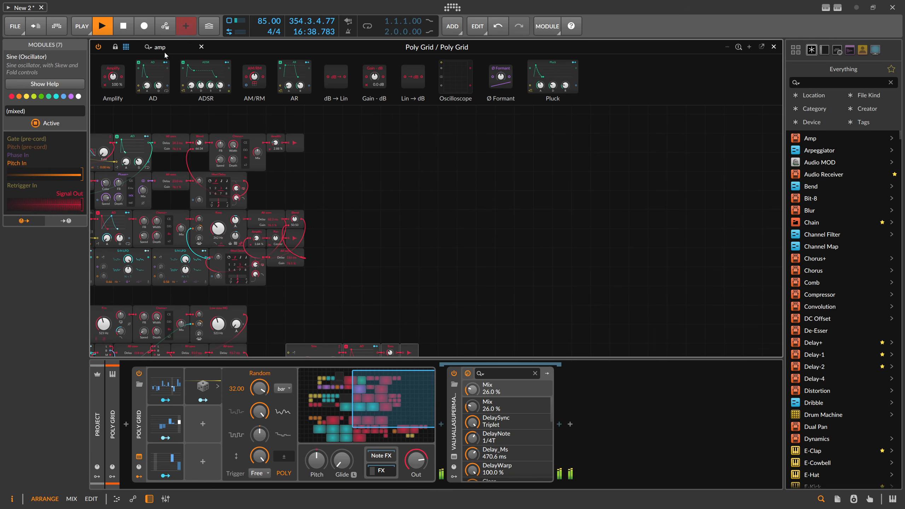
left_click_drag(166, 49, 368, 214)
type("noise")
scroll(393, 200, "up", 2)
left_click_drag(174, 48, 86, 47)
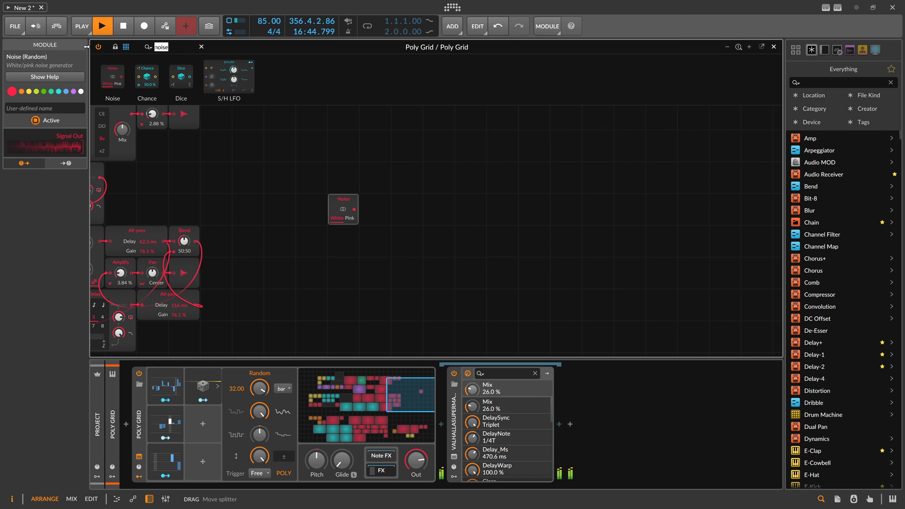
left_click(271, 147)
Copy the first voice's two Triggers and Clk Quant modules and group the copies with the Noise module
scroll(252, 155, "down", 5)
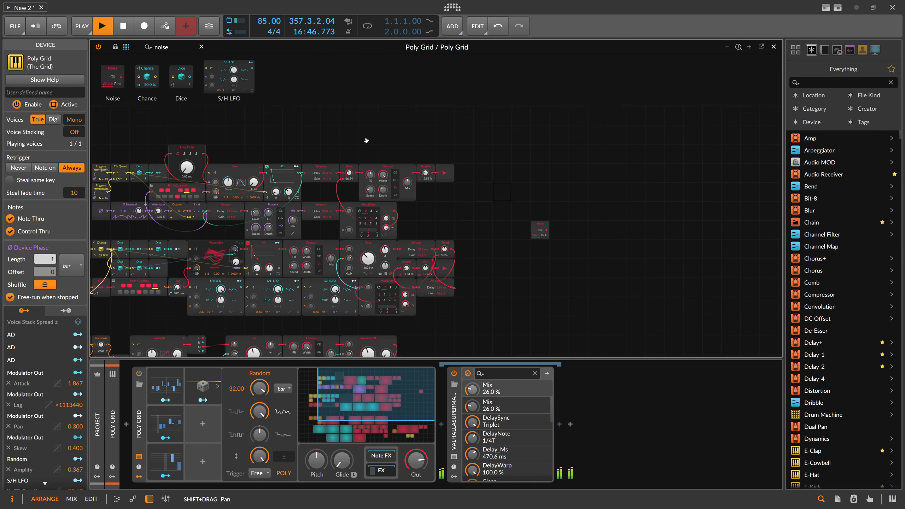
left_click_drag(129, 167, 173, 197)
left_click(624, 186)
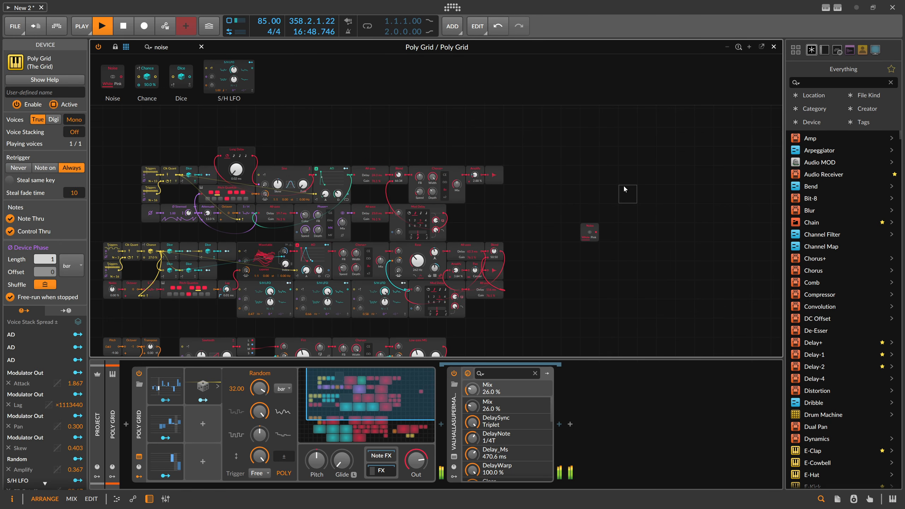
left_click(575, 175)
key("ctrl+v")
scroll(642, 207, "up", 3)
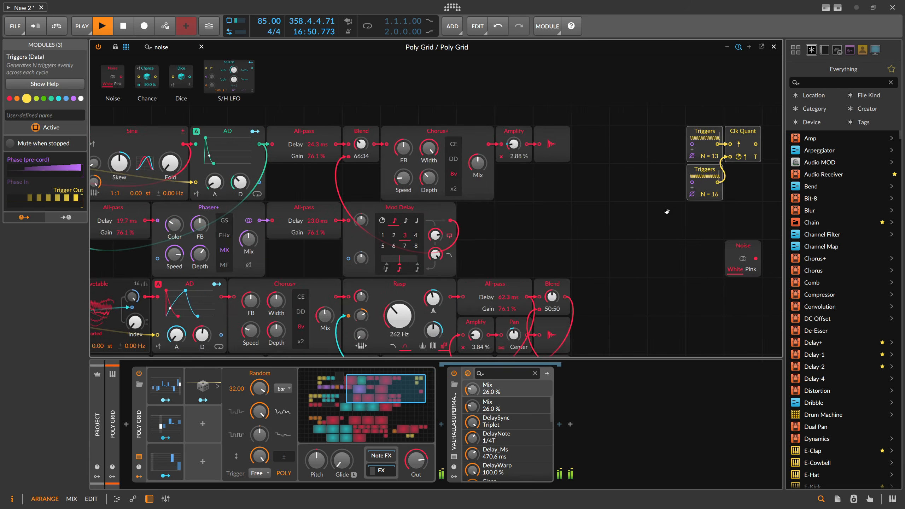
left_click_drag(667, 213, 259, 232, "shift")
left_click_drag(331, 225, 284, 189)
Add an AD envelope fed by the Noise module and switch the noise to stereo
left_click(162, 47)
type("ad")
mouse_move(117, 74)
left_mouse_down()
mouse_move(275, 145)
mouse_move(363, 270)
left_mouse_up()
left_click_drag(306, 280, 357, 281)
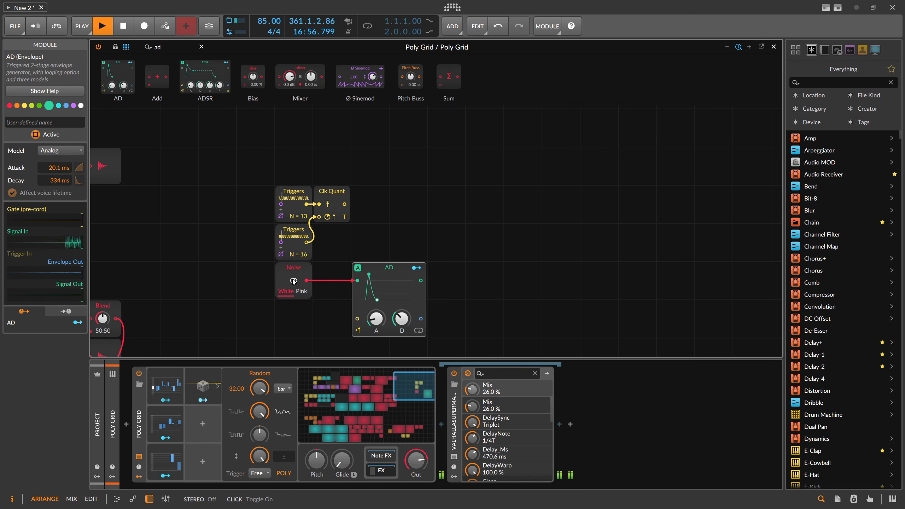
left_click(293, 281)
Set the noise AD to 0.00 ms attack and 25.4 ms decay, and trigger it from the copied Clk Quant
left_click_drag(376, 319, 376, 335)
left_click_drag(402, 319, 376, 335)
left_click_drag(402, 319, 402, 342)
left_click_drag(345, 204, 357, 319)
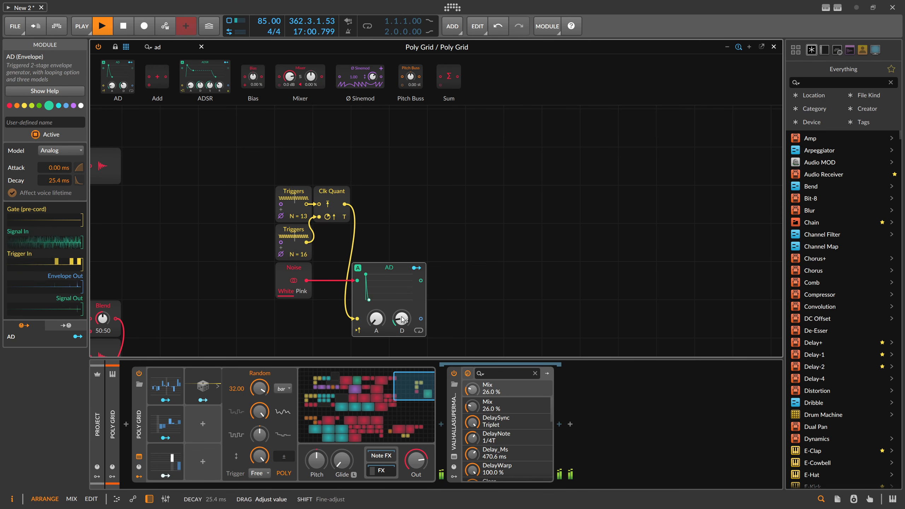
Find the filter modules and add a Vowels filter after the noise voice's AD envelope
left_click_drag(167, 47, 107, 58)
key("BackSpace")
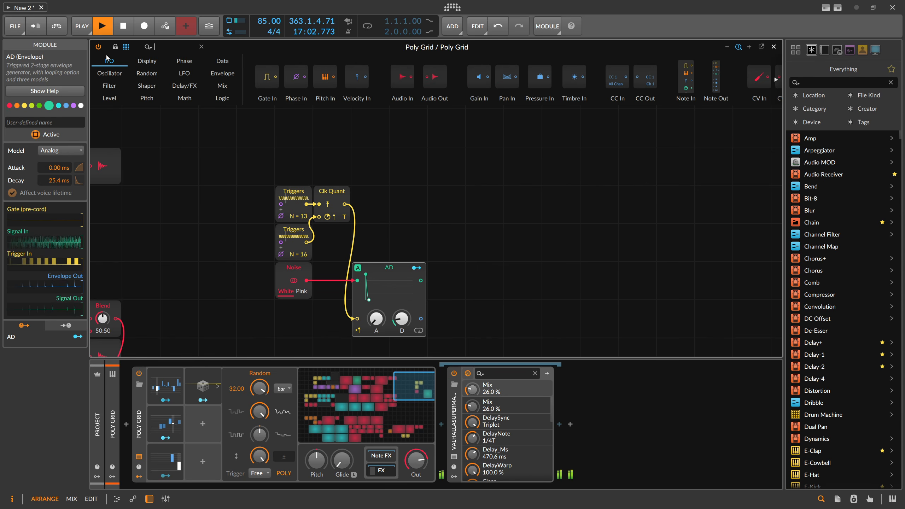
type("filter")
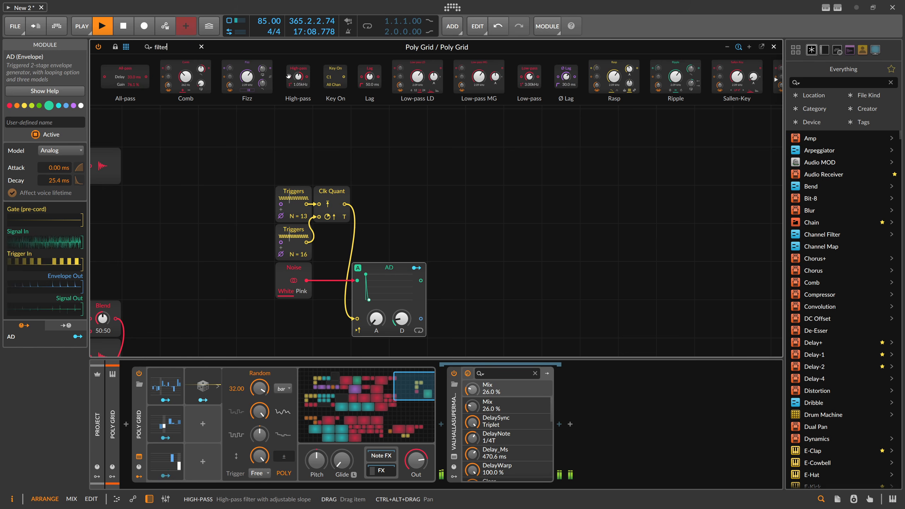
scroll(254, 75, "right", 2)
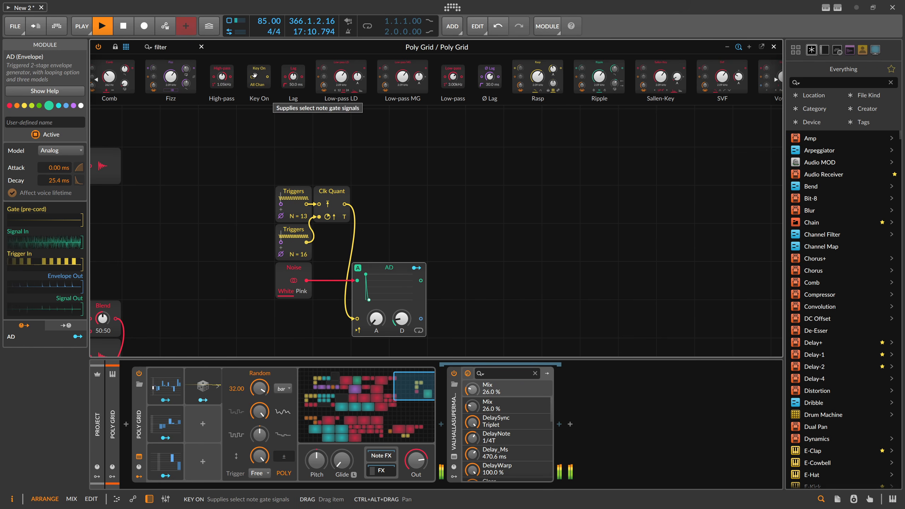
scroll(255, 76, "right", 1)
scroll(255, 76, "right", 2)
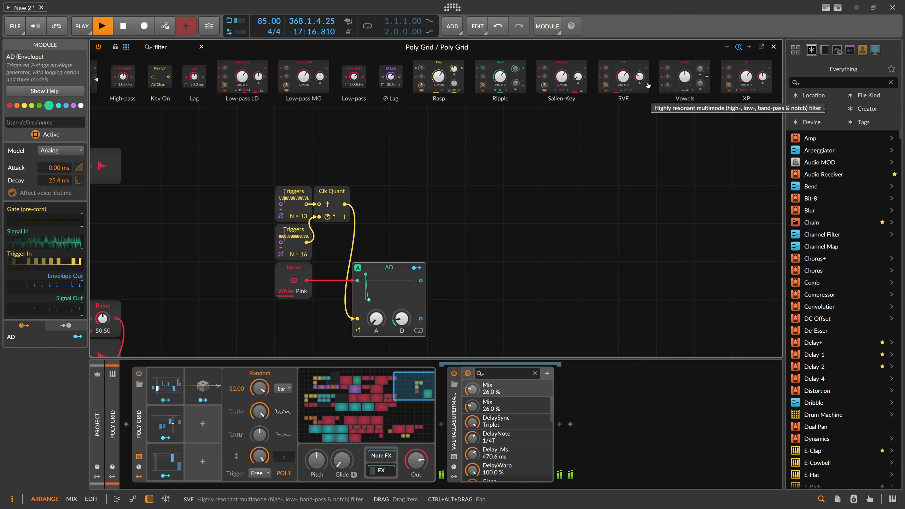
left_click_drag(686, 74, 486, 300)
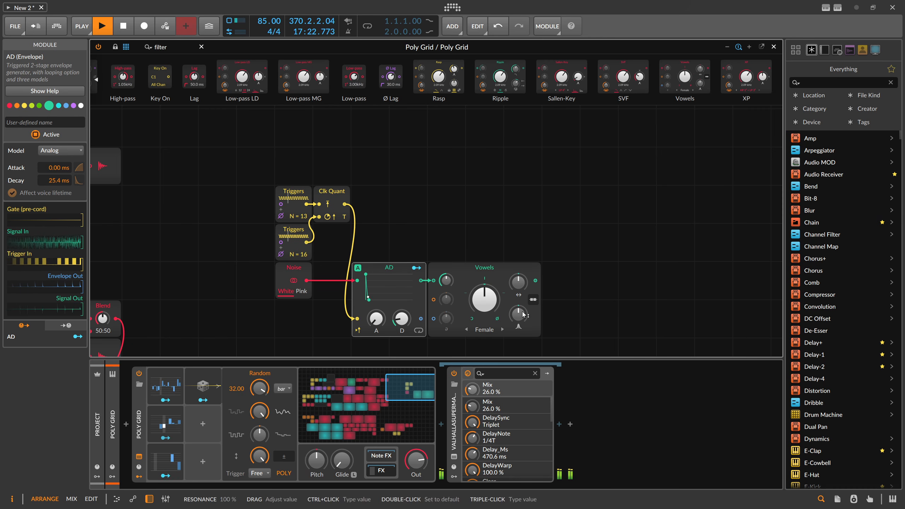
Add a Modulator Out after the Vowels filter and insert a High-pass between them
type("out")
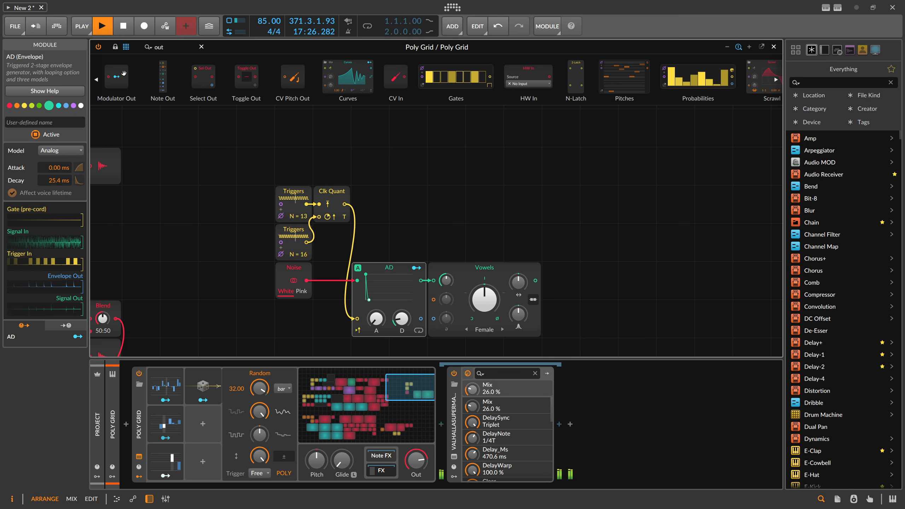
left_click_drag(116, 76, 560, 281)
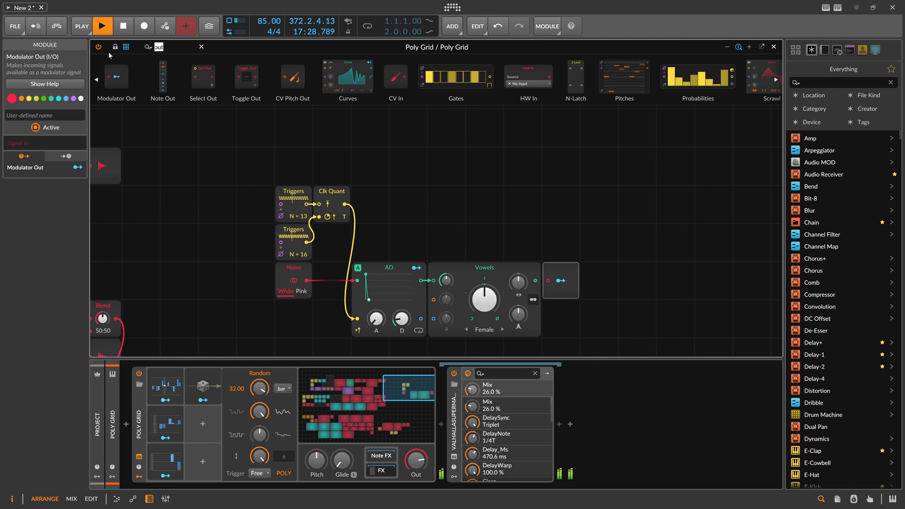
type("high")
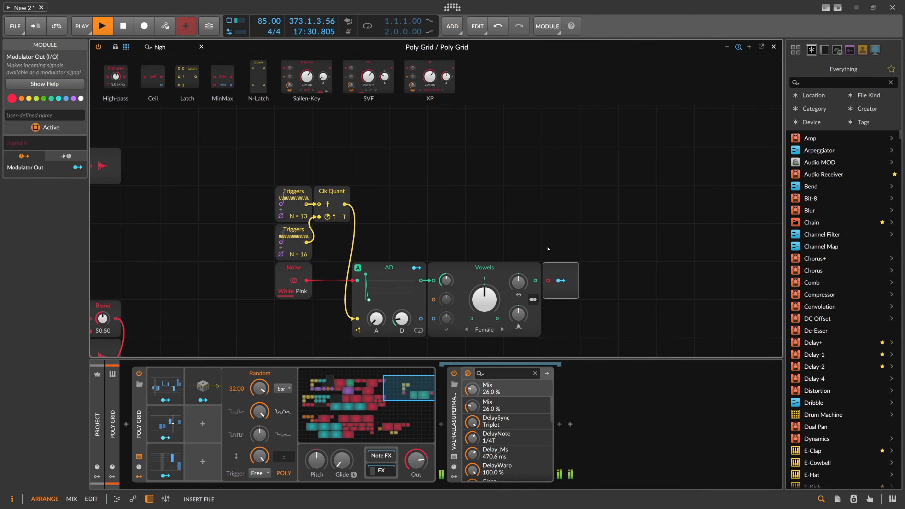
left_click_drag(536, 283, 536, 282)
Replace the Modulator Out after the High-pass with an Audio Out
left_click(595, 272)
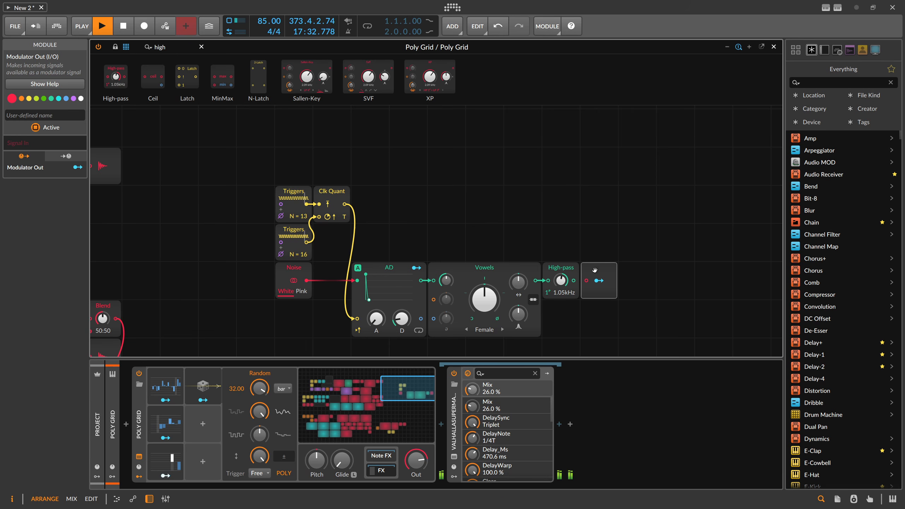
key("Delete")
left_click_drag(172, 49, 578, 280)
type("out")
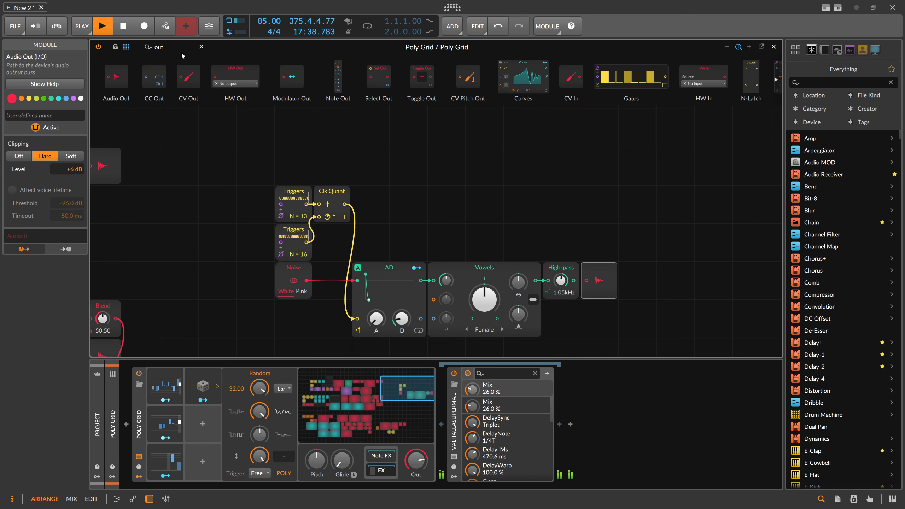
Insert an Amplify module at 16.9 % between the High-pass and the noise voice's Audio Out
left_click_drag(172, 48, 121, 56)
type("amp")
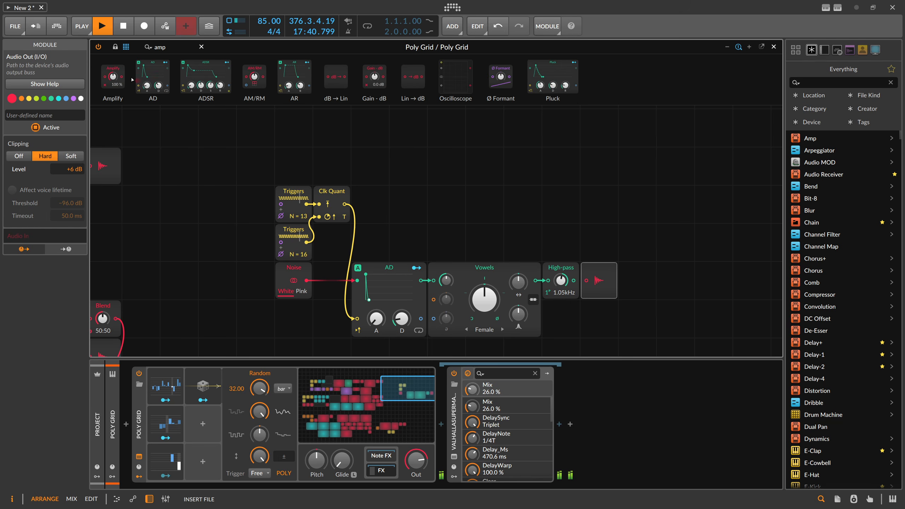
left_click_drag(575, 276, 599, 278)
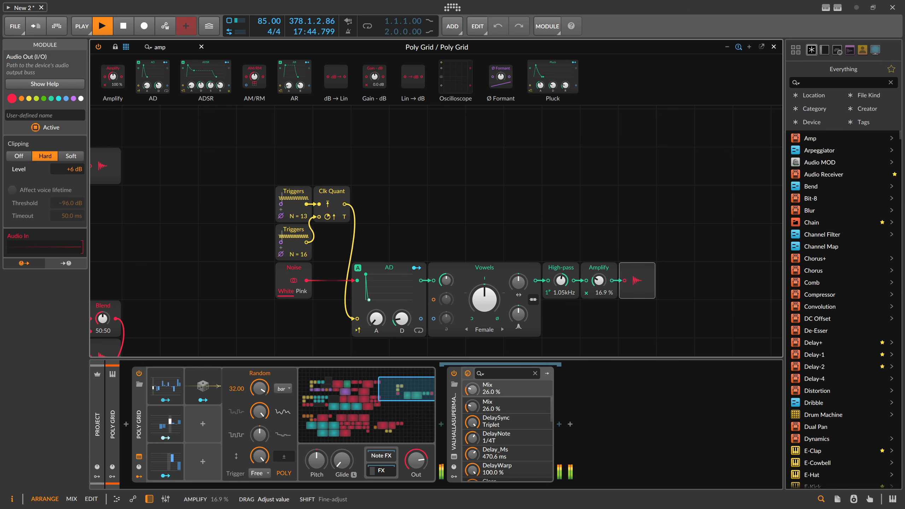
left_click_drag(517, 311, 521, 288)
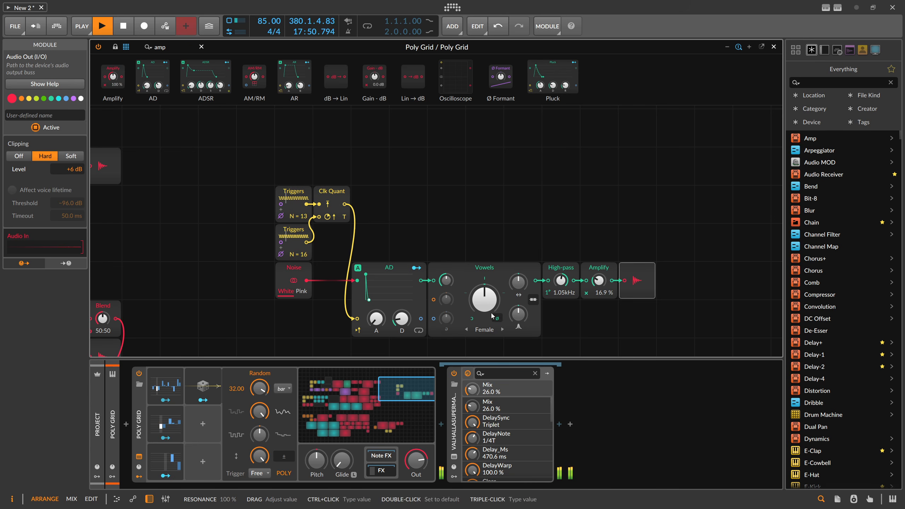
Connect the first voice's pitch quantizer output to the Vowels filter's cutoff modulation input
scroll(412, 255, "down", 1)
left_click_drag(216, 229, 639, 301)
left_click_drag(318, 205, 501, 180)
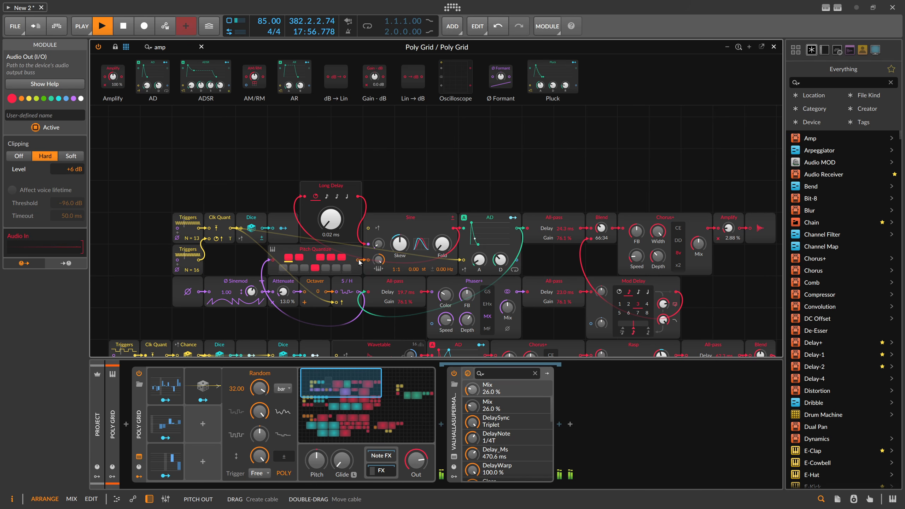
left_click_drag(359, 264, 666, 340)
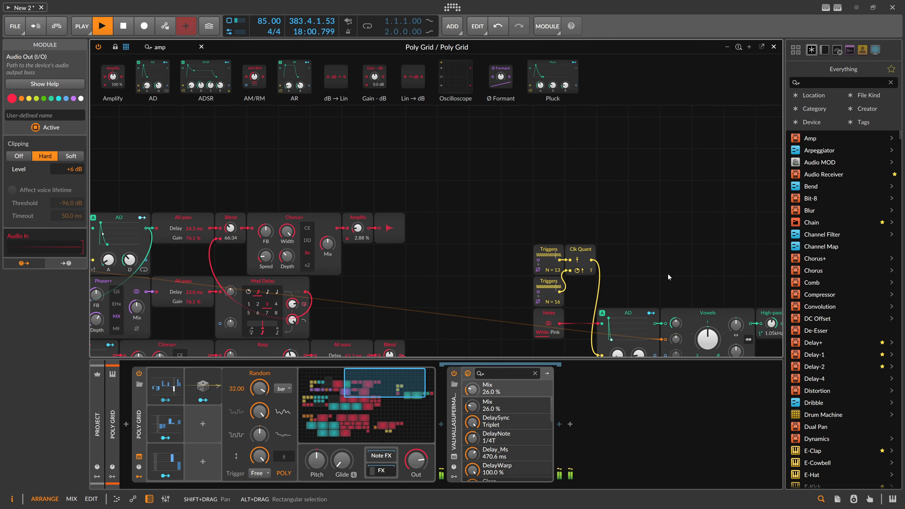
Set the Vowels filter's cutoff modulation amount to 100 % and reset its main control to the default
scroll(668, 273, "up", 3)
left_click_drag(627, 268, 467, 169)
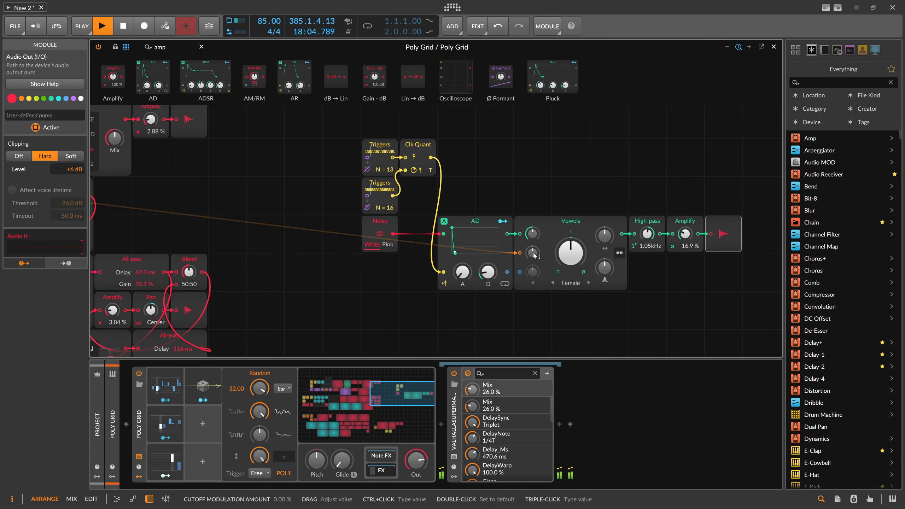
left_click_drag(534, 254, 534, 221)
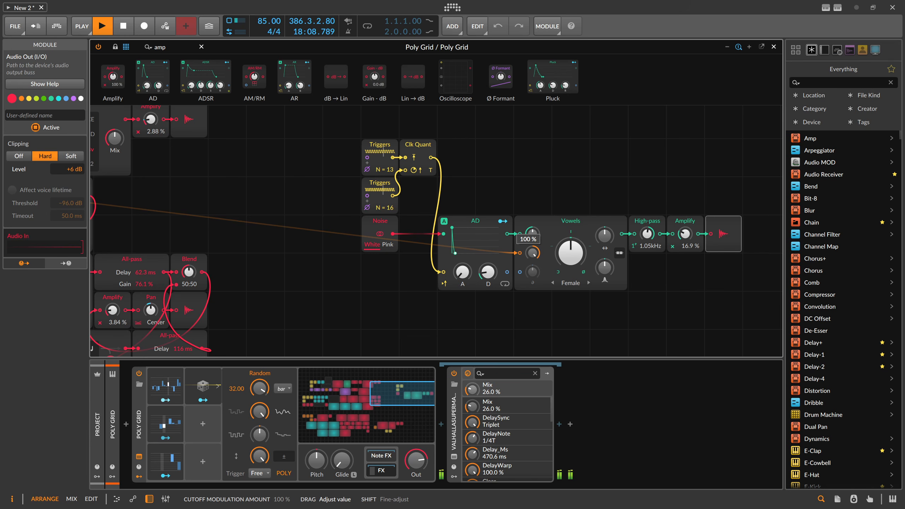
left_click_drag(570, 253, 535, 221)
double_click(575, 254)
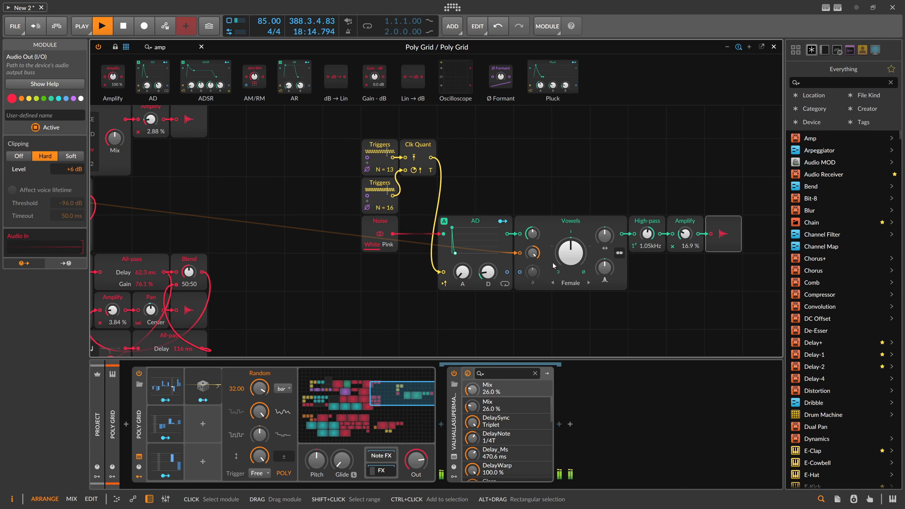
Set the Vowels resonance to about 341 % and route the pitch signal into its cutoff modulation through a Long Delay of 6 beats
left_click_drag(605, 271, 606, 265)
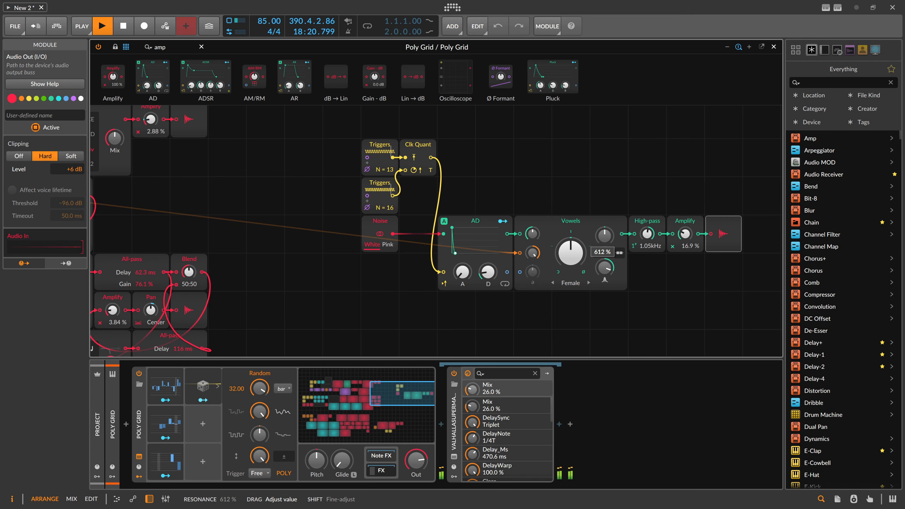
left_click_drag(605, 267, 605, 266)
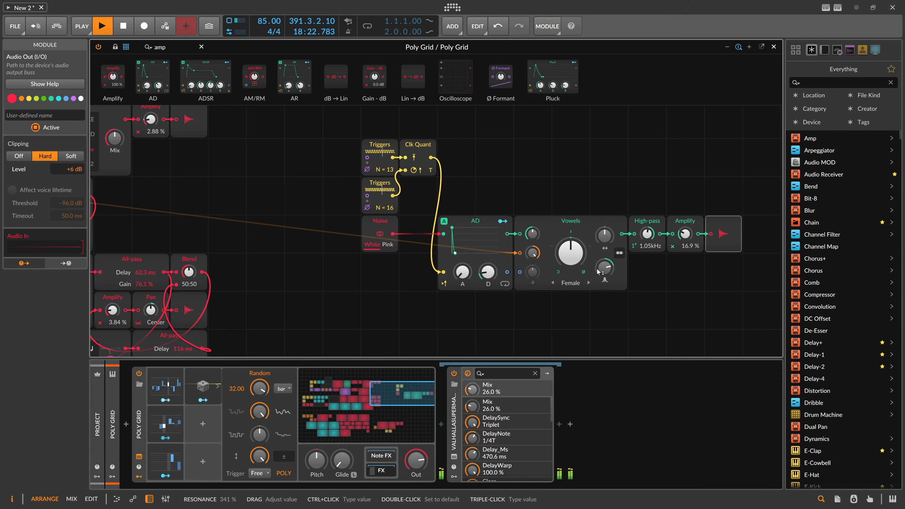
left_click(166, 48)
type("delay")
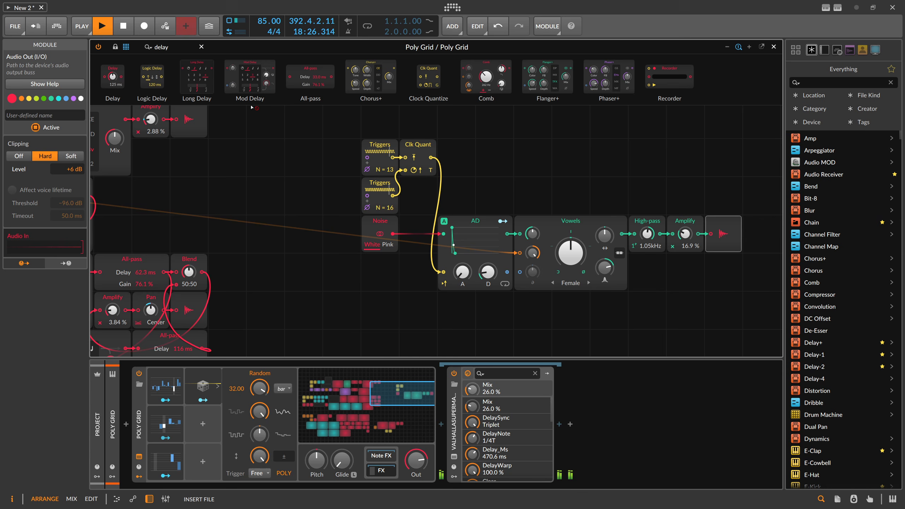
left_click_drag(252, 107, 482, 320)
left_click(482, 323)
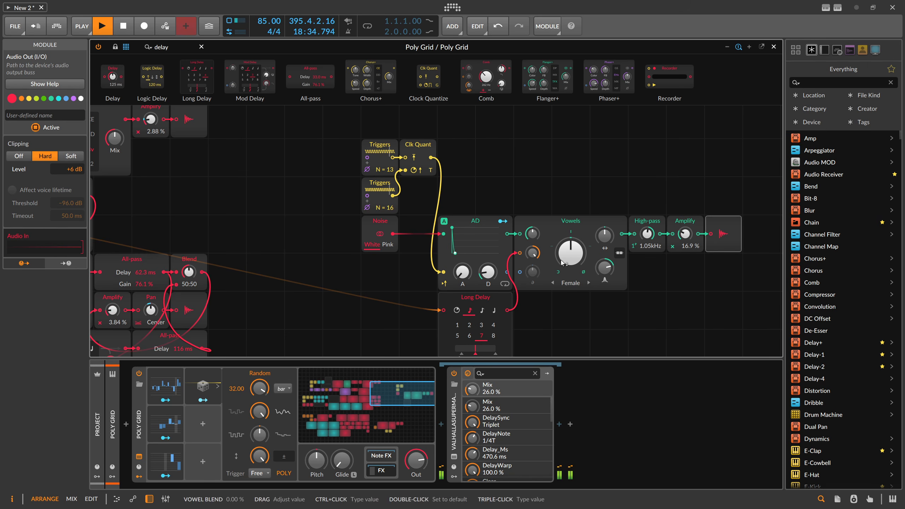
left_click(470, 336)
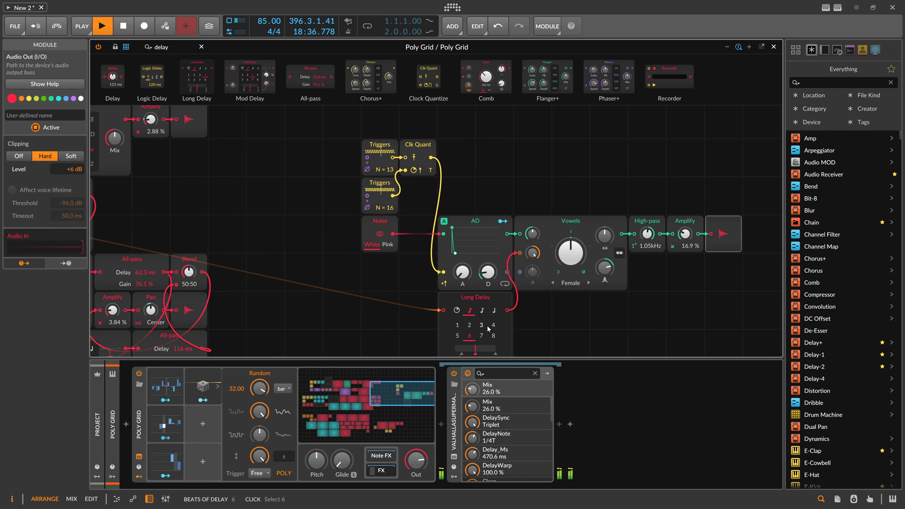
Fine-tune the AD envelope's decay around 20 ms and raise the Vowels filter's resonance to about 770 %
left_click_drag(488, 273, 489, 269)
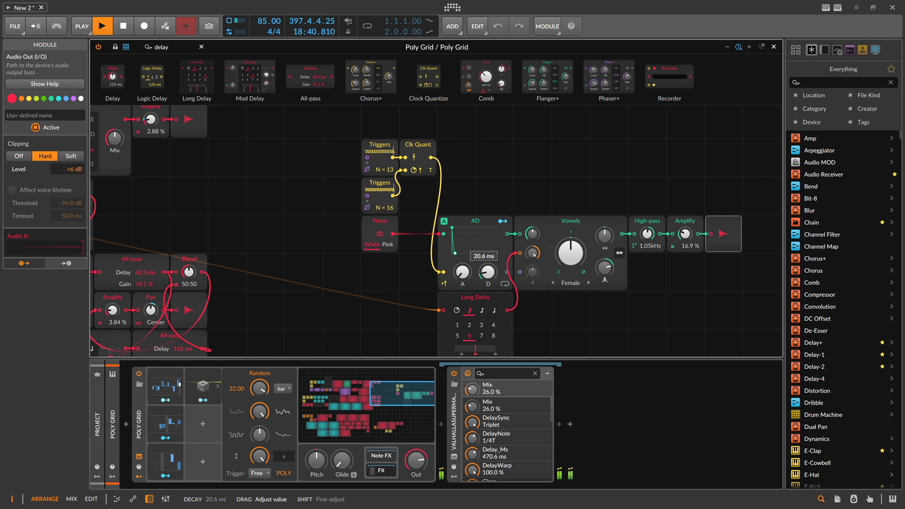
left_click_drag(488, 272, 488, 277)
left_click_drag(604, 242, 604, 242)
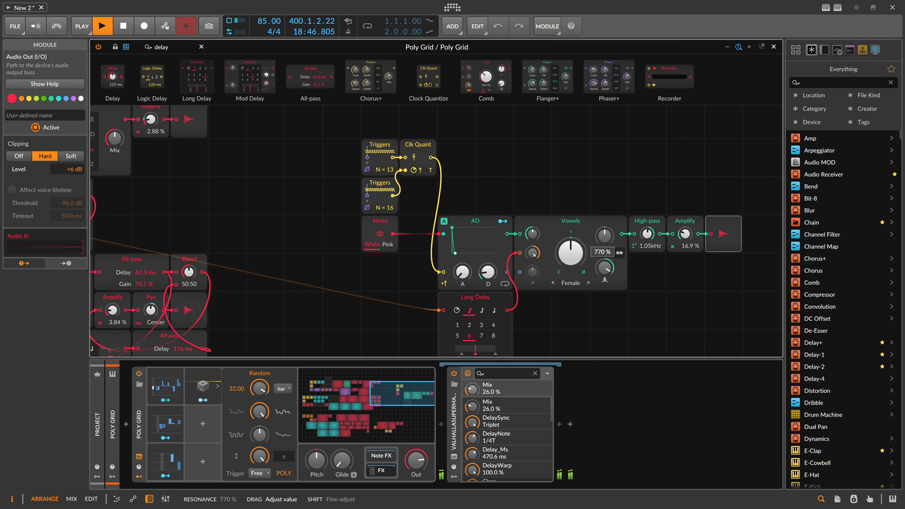
left_click_drag(603, 243, 603, 242)
Set Vowels position 2 to partly closed "eh" and position 4 to closed "ool", and reset the vowel blend to its default
left_click(552, 250)
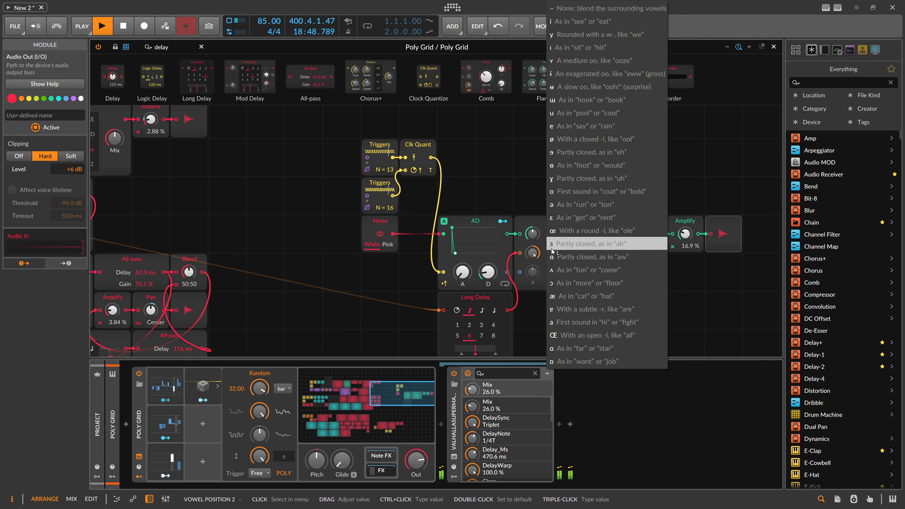
left_click(556, 153)
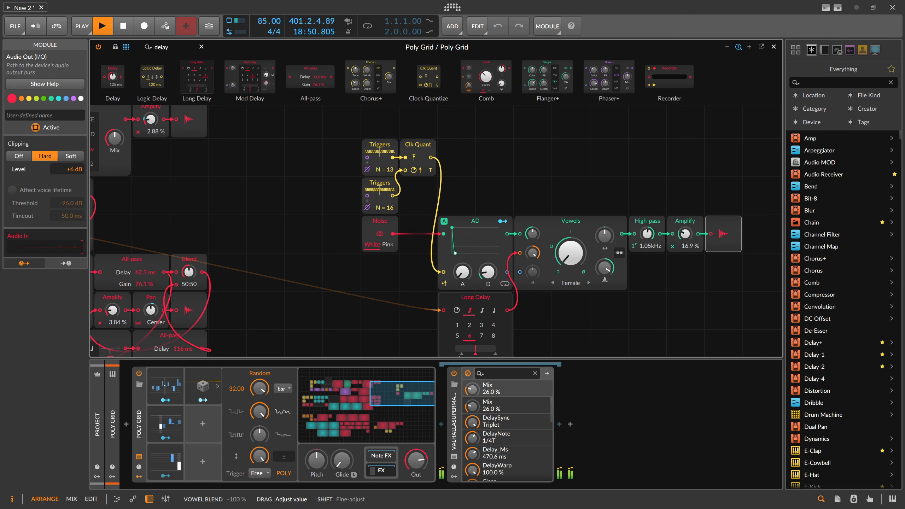
left_click_drag(570, 253, 570, 253)
left_click(591, 246)
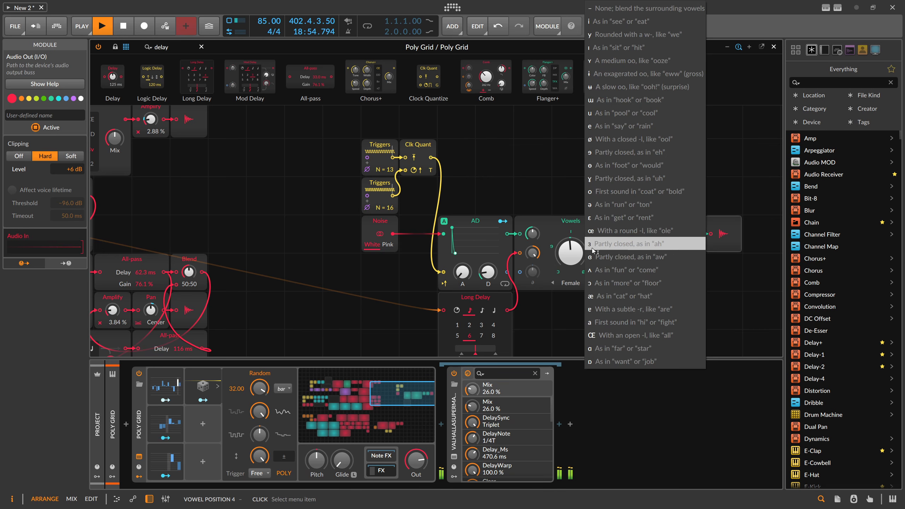
left_click(608, 139)
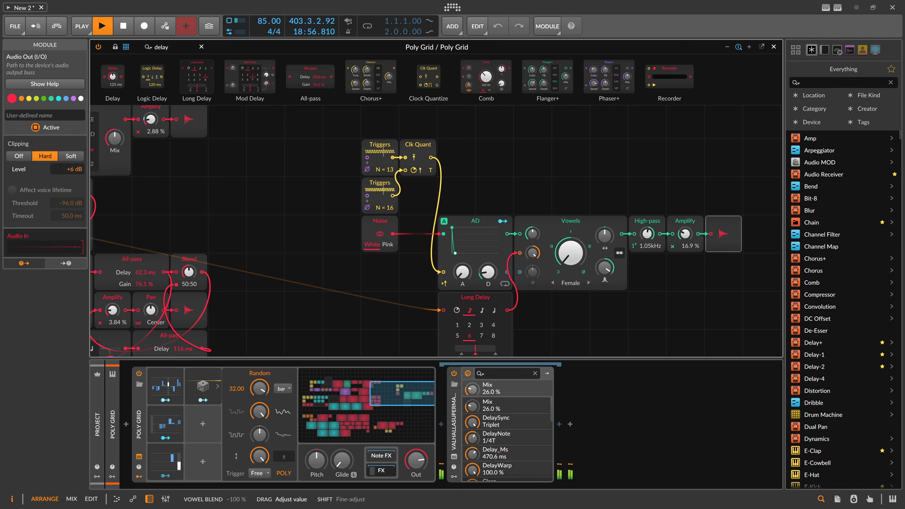
left_click_drag(570, 252, 570, 253)
double_click(571, 253)
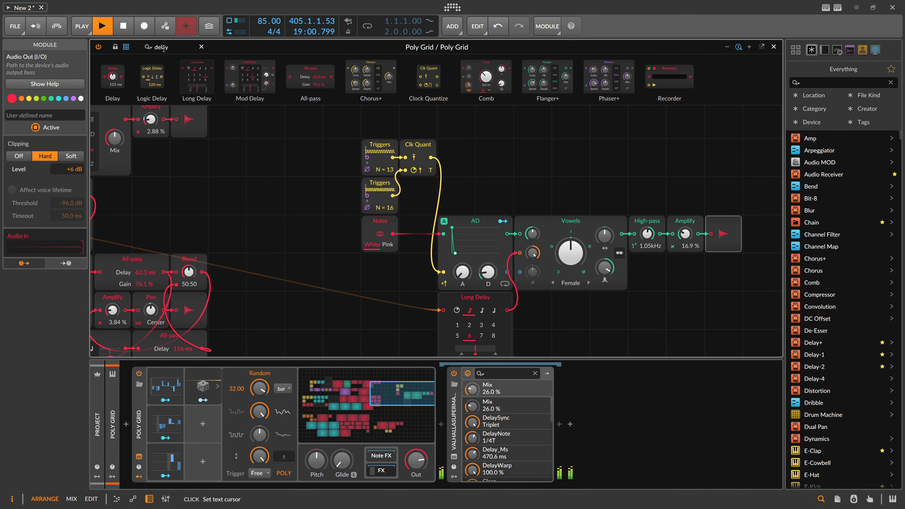
Add a Dice module after the noise voice's Clk Quant so the quantized triggers drive it
left_click_drag(175, 47, 82, 49)
type("dice")
left_click_drag(112, 76, 444, 158)
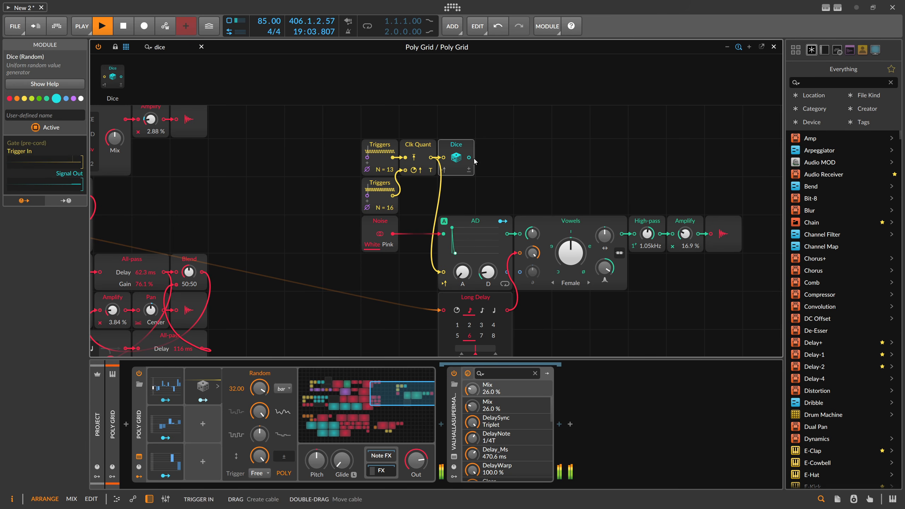
Add a Modulator Out after the Dice and map it to the Vowels filter's blend, with the blend at its minimum
double_click(175, 48)
type("mod")
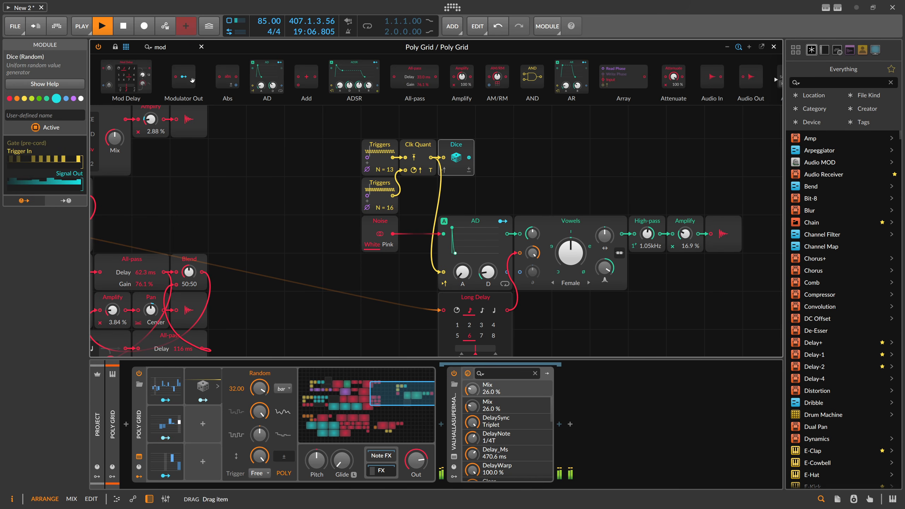
left_click_drag(192, 80, 495, 158)
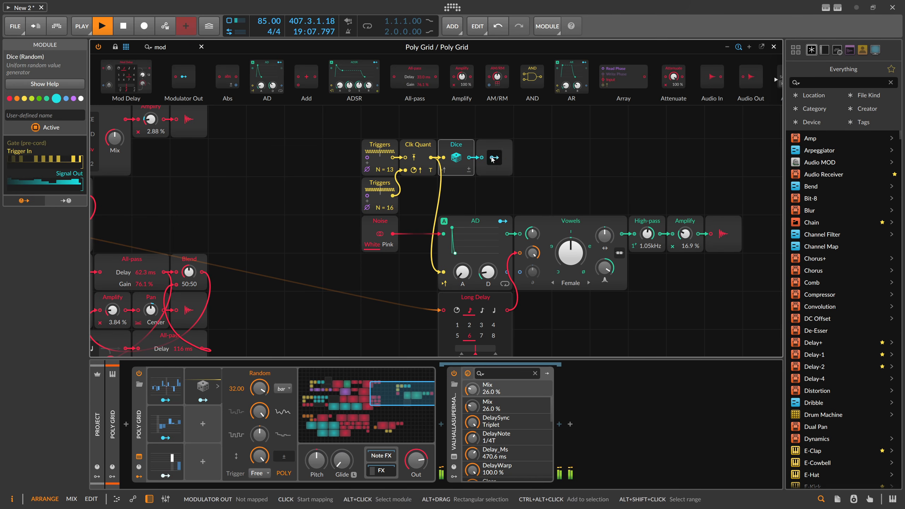
left_click(577, 254)
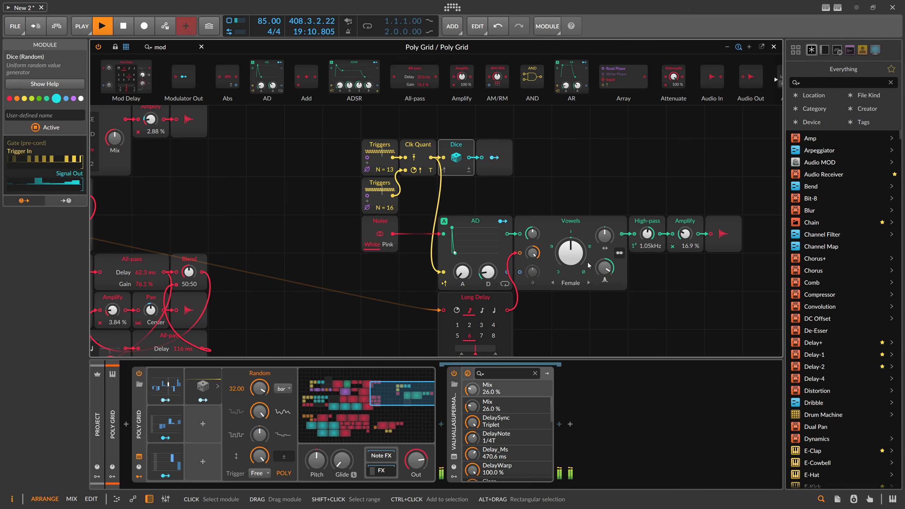
left_click(495, 158)
left_click(606, 295)
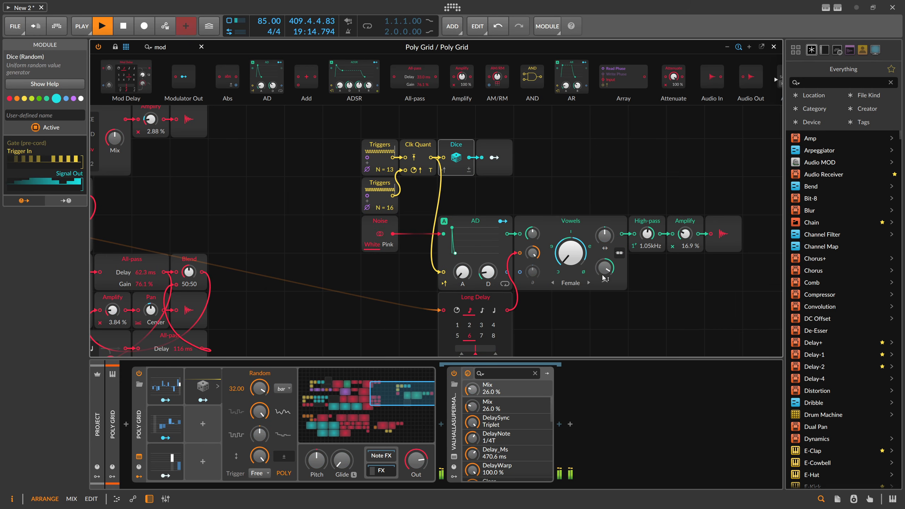
Lower the Vowels filter's resonance to about 457 %
left_click(605, 267)
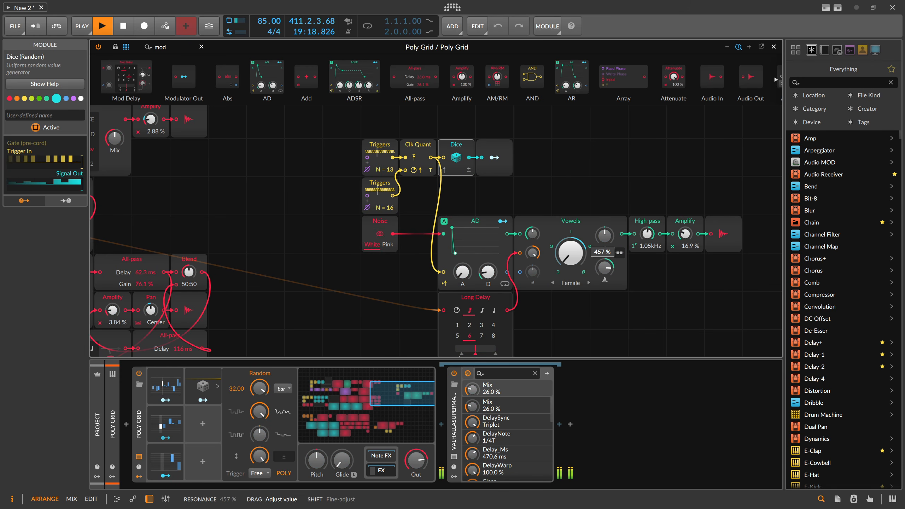
left_click_drag(605, 267, 605, 266)
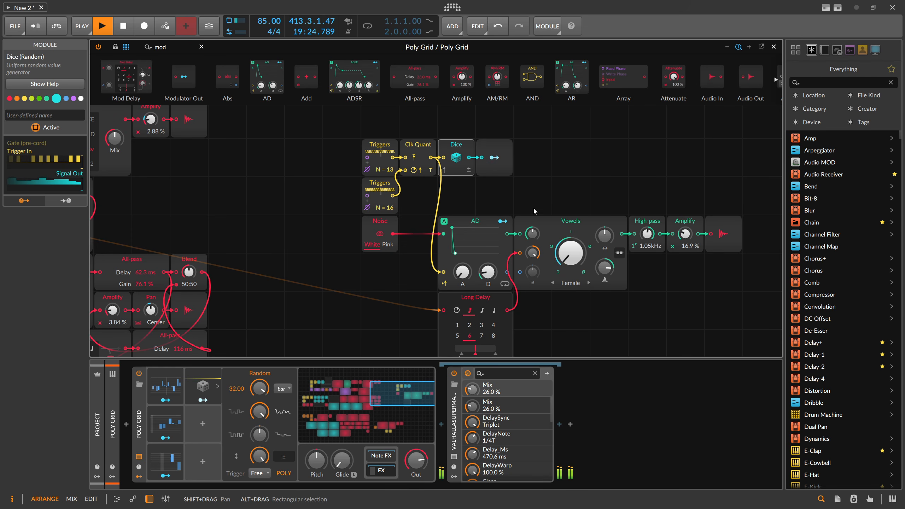
Insert a Sample / Hold between the Long Delay and the Vowels cutoff modulation input, triggered by the Clk Quant output
left_click(161, 47)
type("sa")
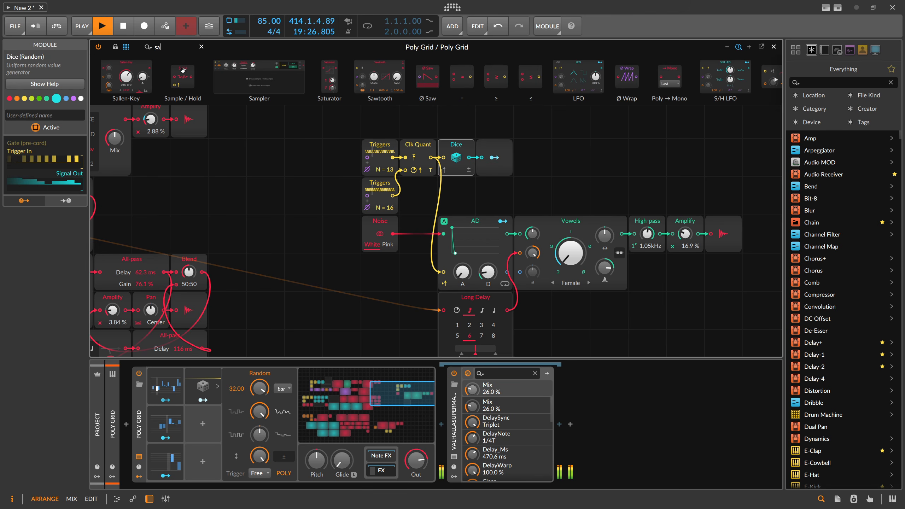
left_click_drag(182, 70, 531, 310)
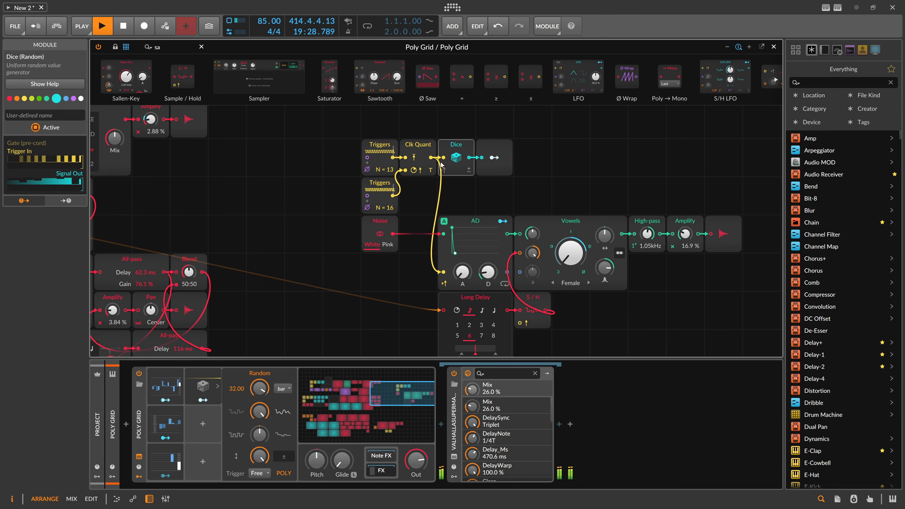
left_click_drag(441, 163, 521, 323)
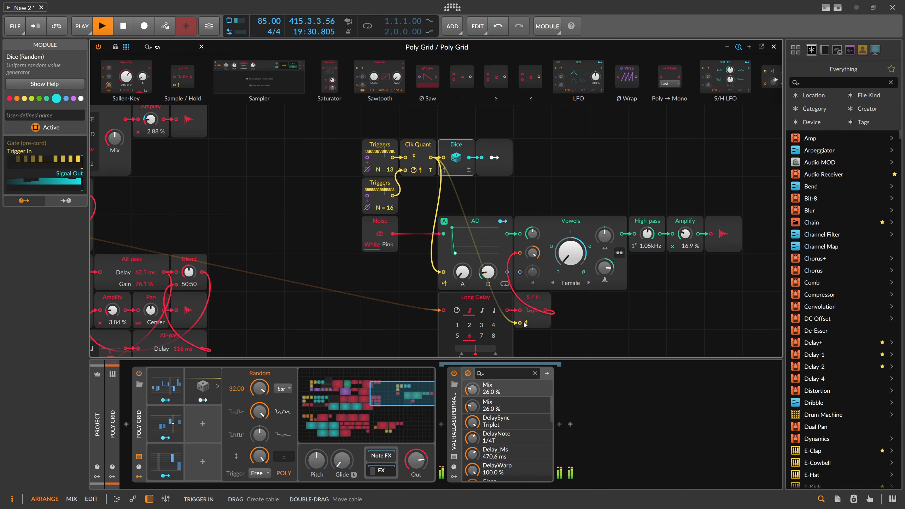
Try the Vowels filter's LP/BP mode with its resonance around 736 % and return it to Cascade
mouse_move(605, 236)
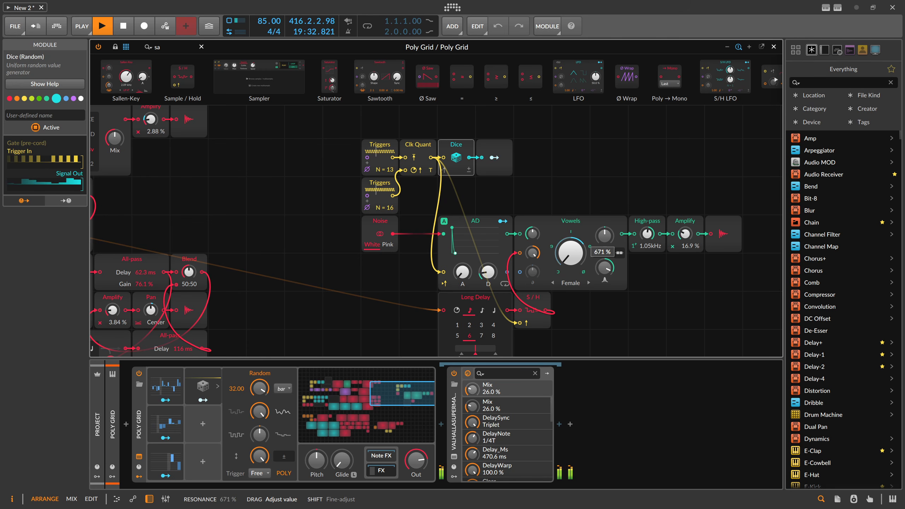
left_click(620, 253)
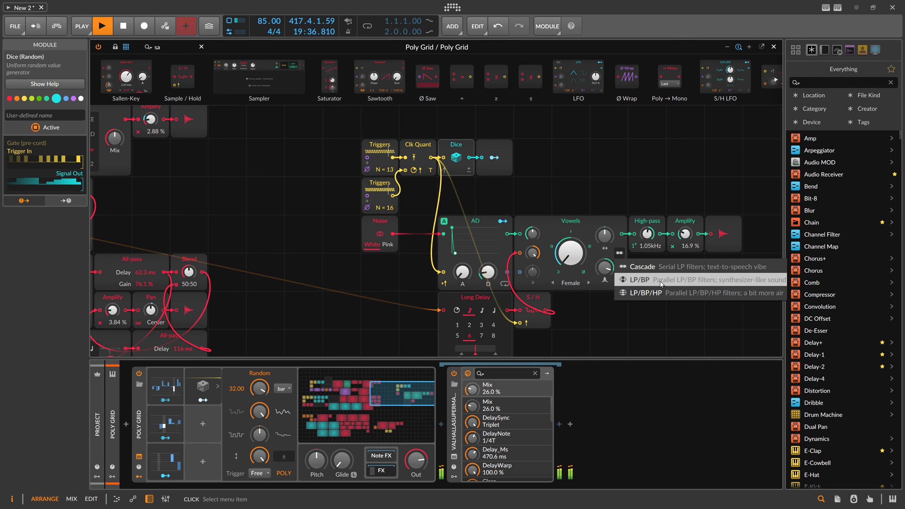
left_click(662, 280)
left_click(620, 253)
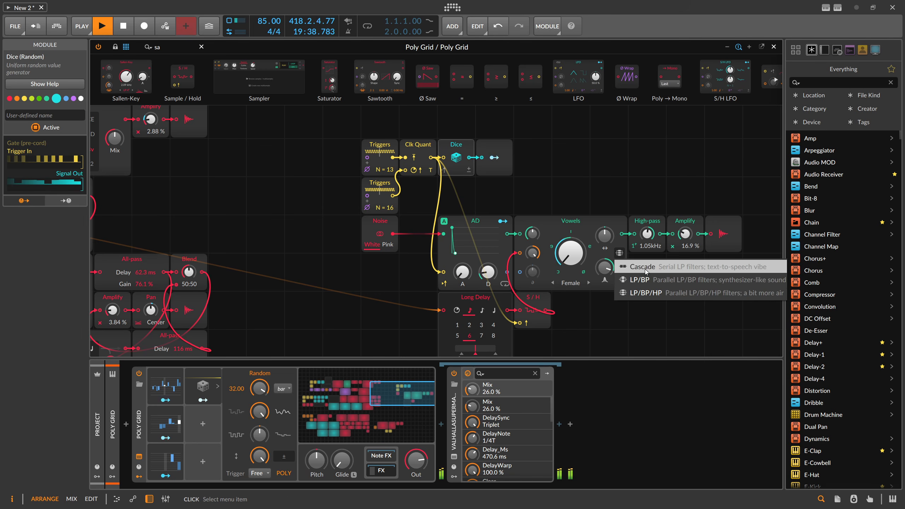
left_click(647, 281)
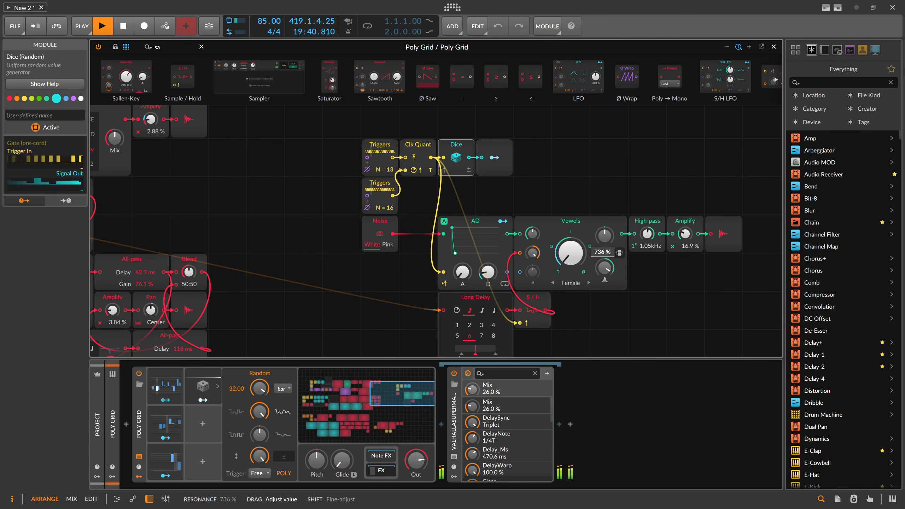
left_click(620, 252)
left_click(641, 266)
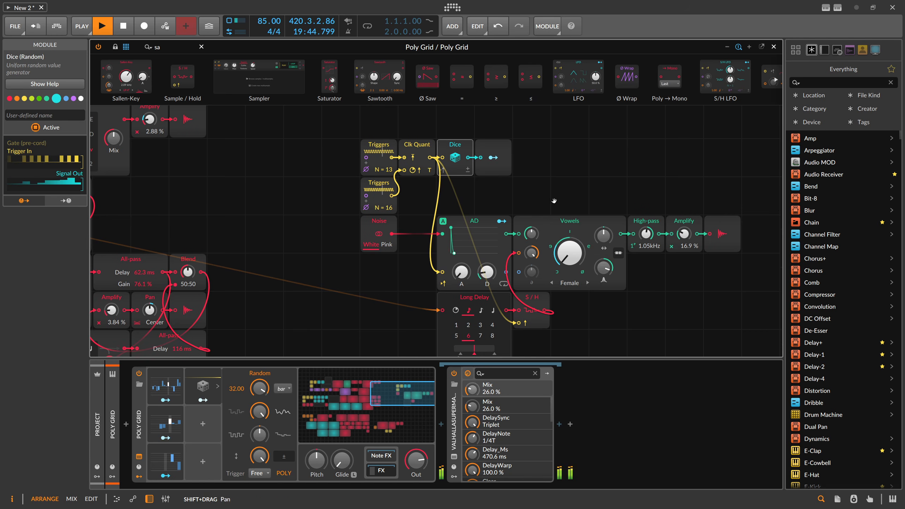
Set the noise voice's High-pass to 726 Hz with slope setting 6 and its Amplify to 29.6 %
left_click_drag(565, 201, 405, 177)
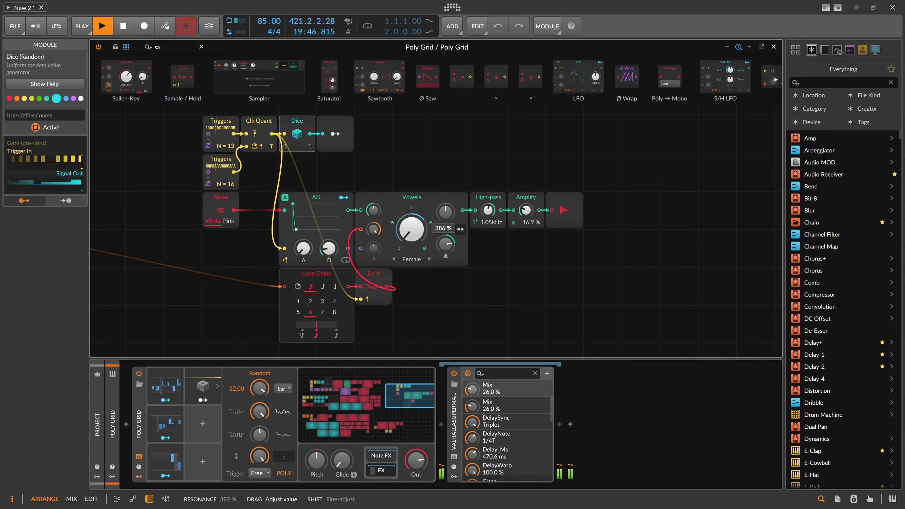
left_click_drag(526, 210, 488, 205)
left_click_drag(477, 222, 489, 205)
left_click_drag(490, 171, 488, 215)
left_click_drag(524, 254, 524, 271)
Insert a Mod Delay between the Amplify and the noise voice's Audio Out, with feedback at about 72.7 %
type("mod")
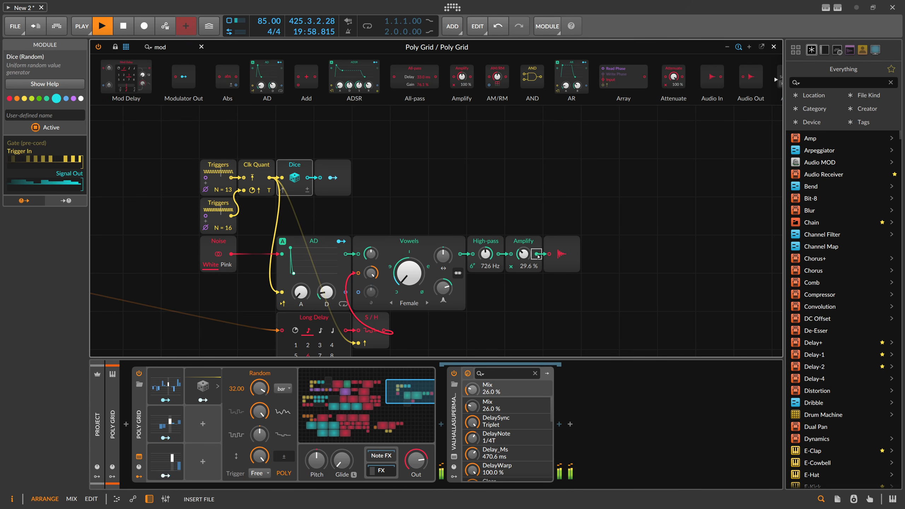
key("Return")
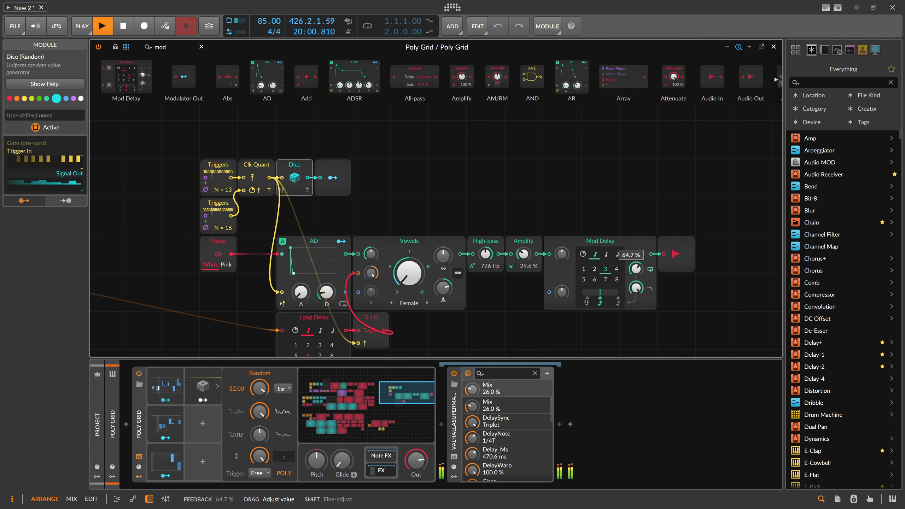
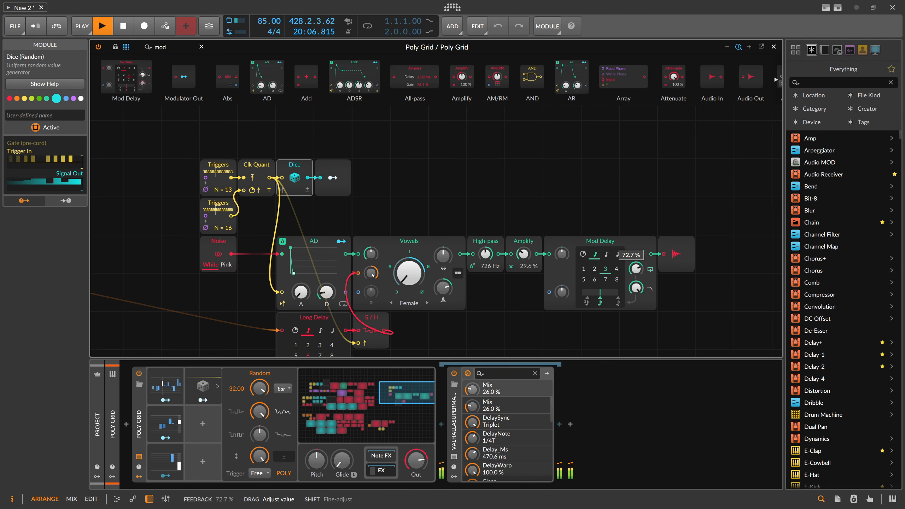
left_click_drag(636, 268, 636, 268)
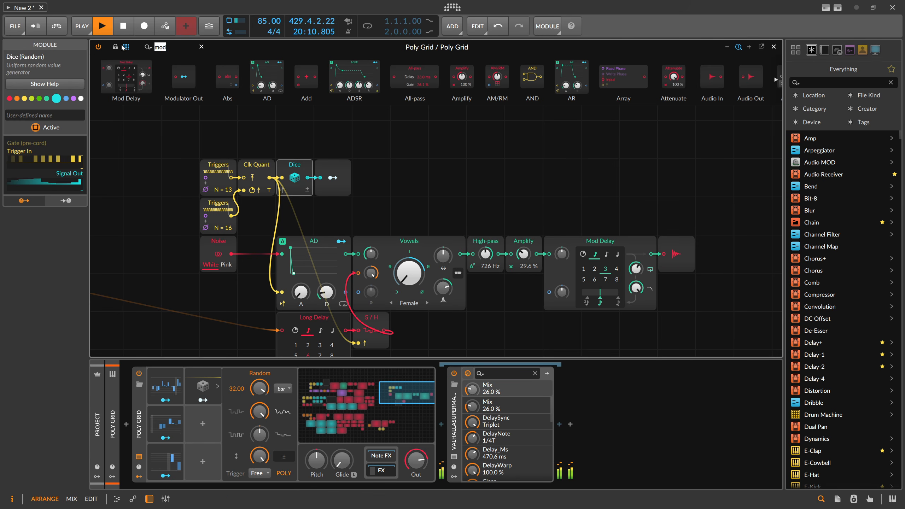
Add a Phaser+ above the Vowels filter and feed its signal input from the AD envelope's output
type("phase")
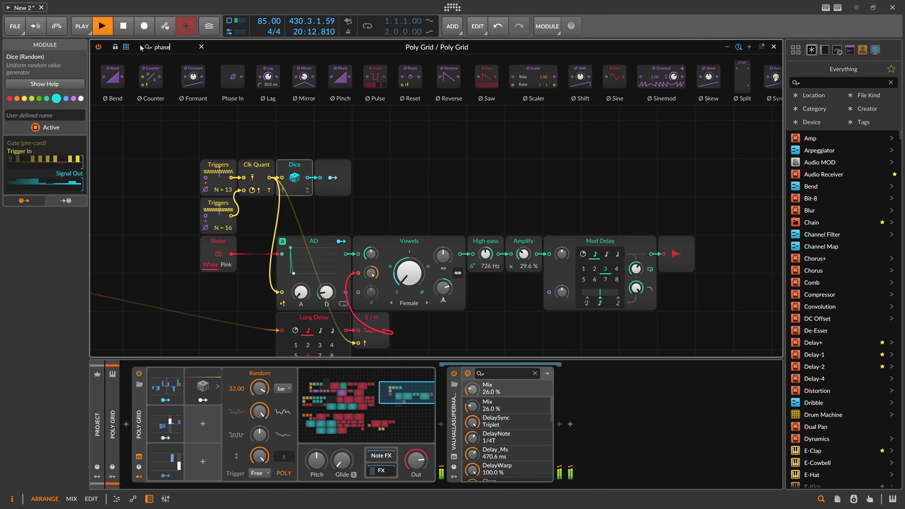
type("r")
left_click_drag(157, 84, 354, 228)
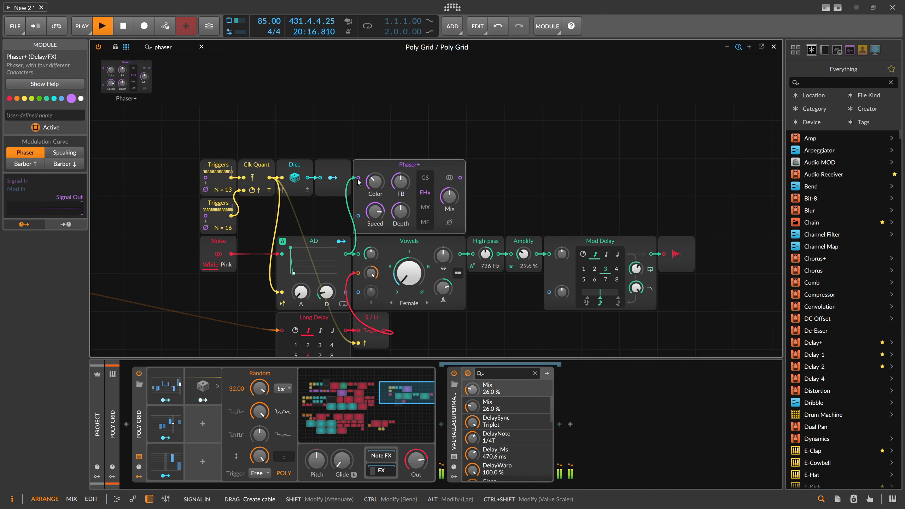
Route the Phaser+ output through a new Amplify at 57.9 % into a new Audio Out
triple_click(181, 49)
type("out")
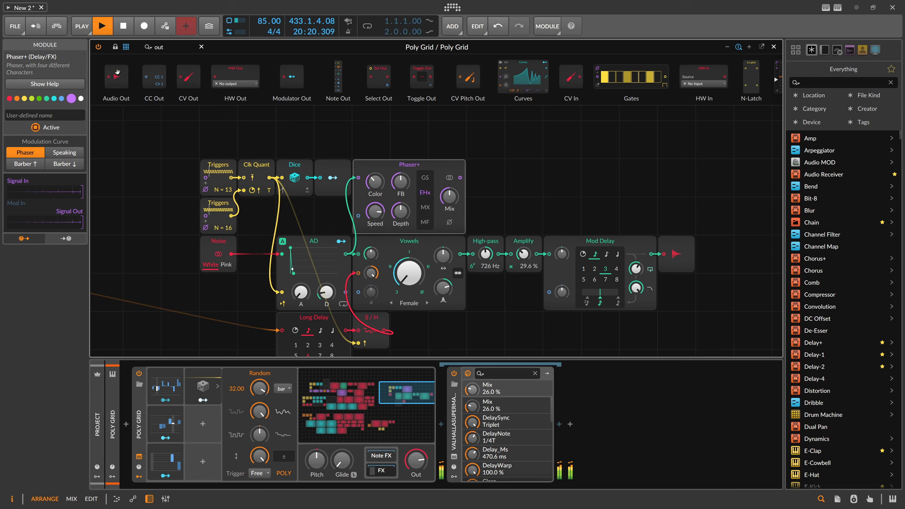
left_click_drag(117, 72, 486, 140)
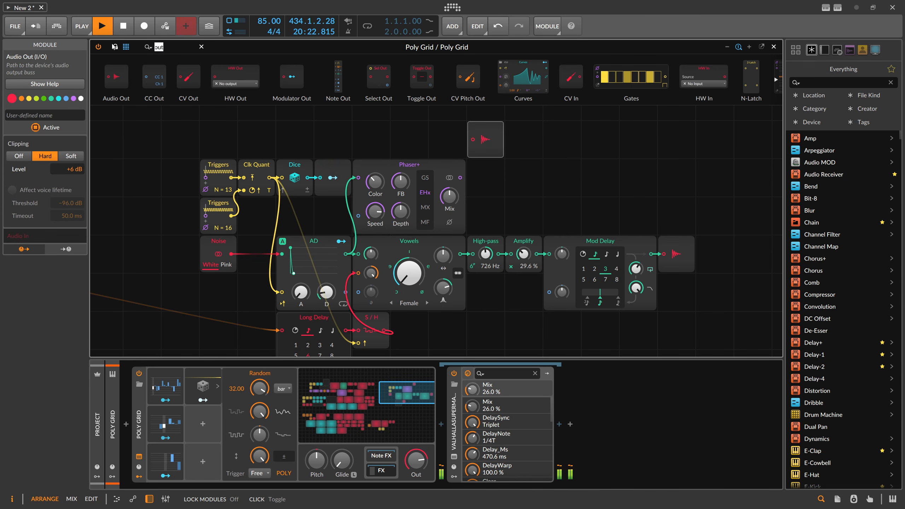
type("am")
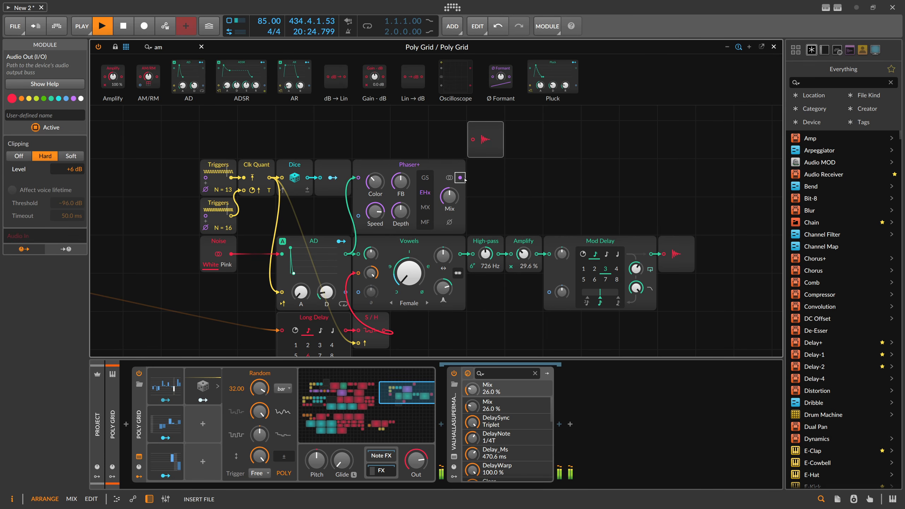
left_click_drag(465, 179, 464, 179)
left_click_drag(486, 138, 451, 182)
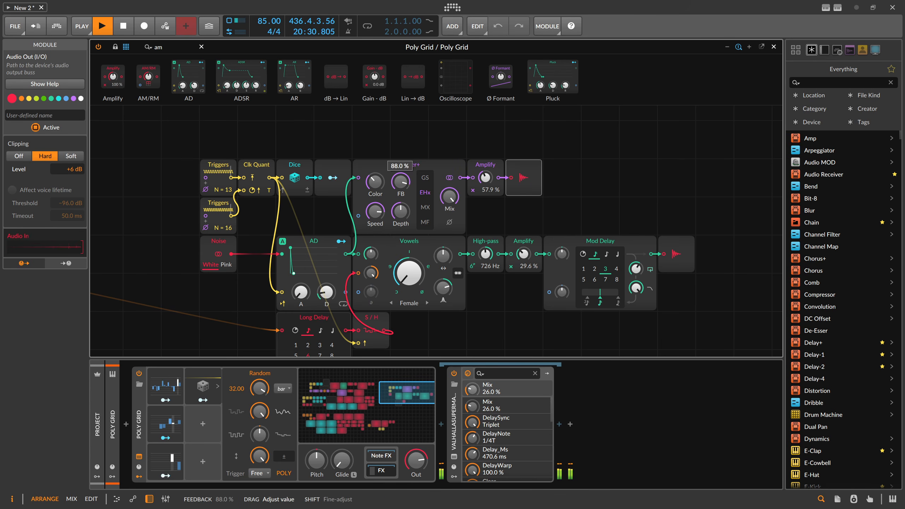
Set Phaser+ to 88.0 % feedback, the MX character and an LFO speed of 0.04 Hz
left_click_drag(375, 211, 375, 218)
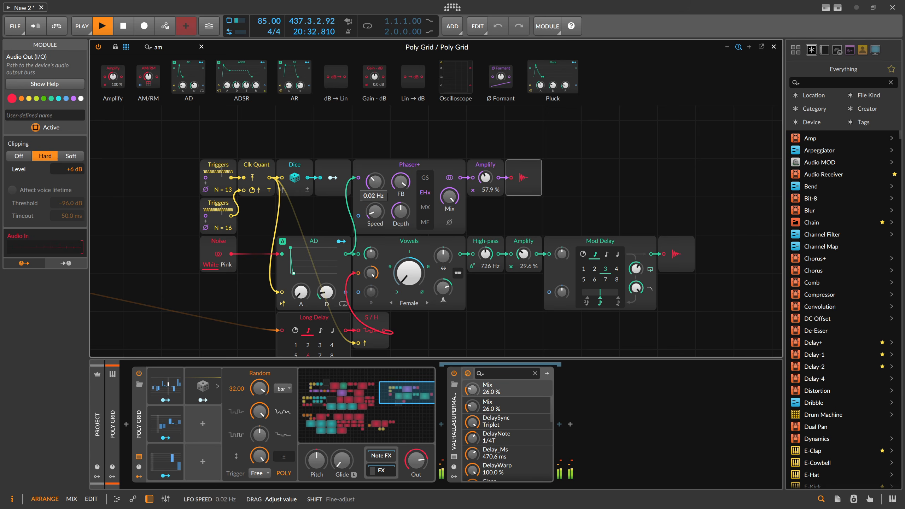
left_click(425, 208)
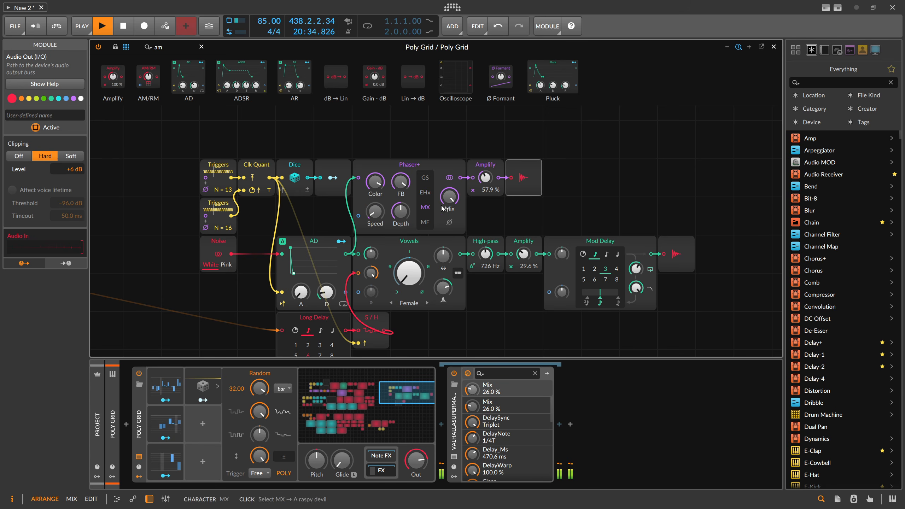
left_click_drag(375, 211, 375, 214)
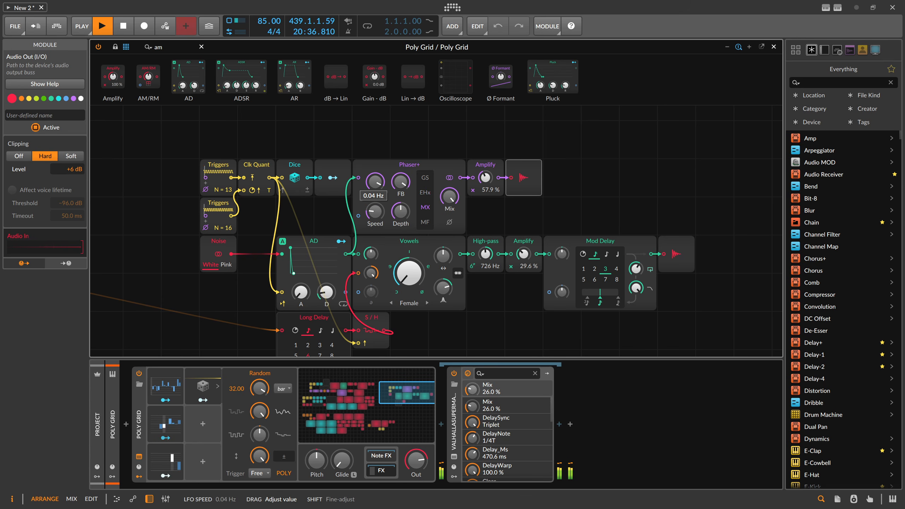
Insert a Long Delay between Phaser+ and its Amplify, and set that Amplify to 13.0 %
left_click_drag(486, 178, 486, 166)
left_click_drag(556, 175, 497, 173)
left_click_drag(521, 172, 585, 170)
left_click(486, 140)
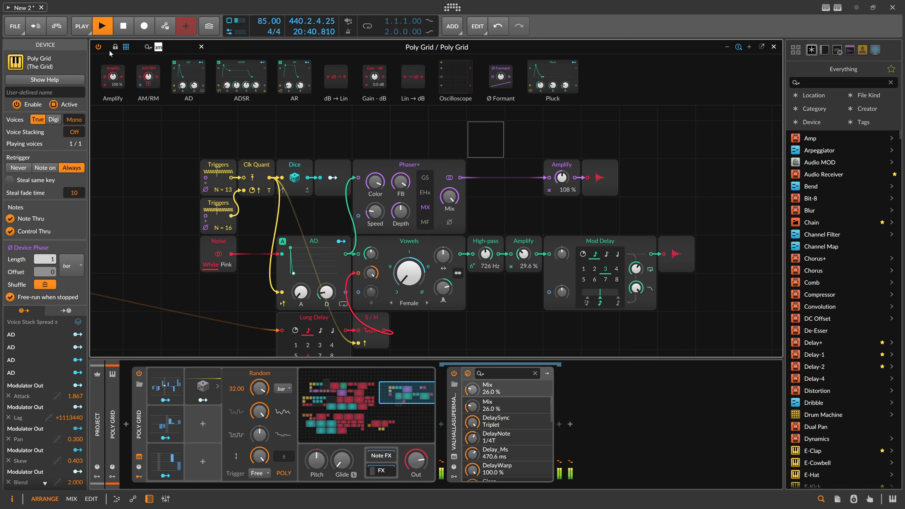
type("lo")
left_click_drag(287, 112, 504, 189)
left_click(499, 194)
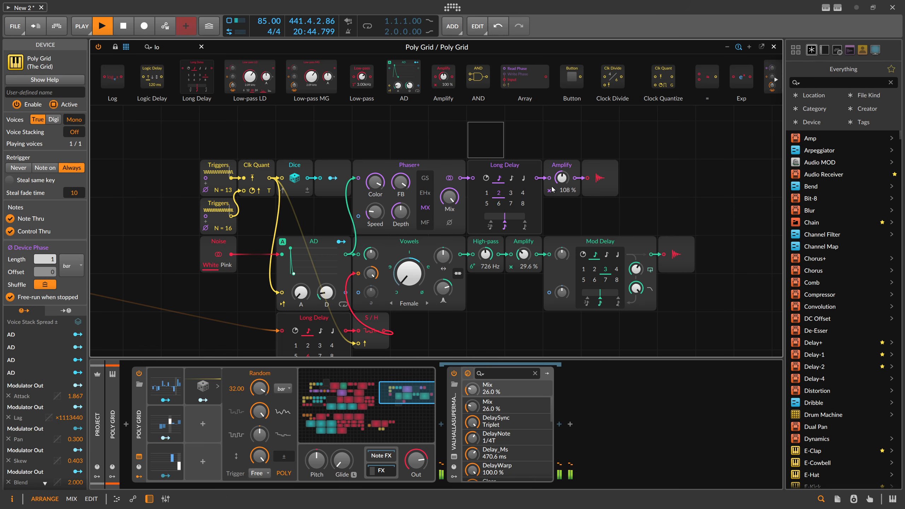
left_click_drag(562, 178, 561, 192)
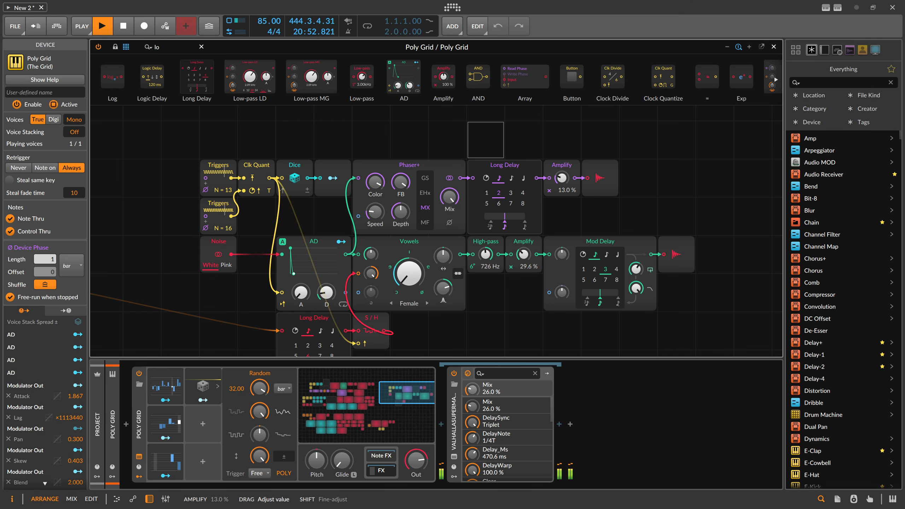
Set the noise voice's Amplify to 6.09 % and the phaser branch's Amplify to 60.7 %
scroll(320, 156, "down", 3)
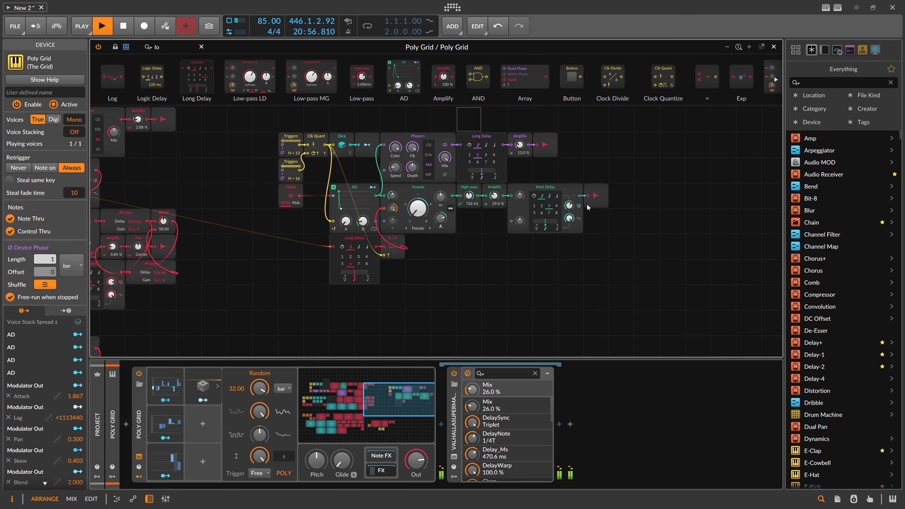
left_click_drag(495, 196, 495, 202)
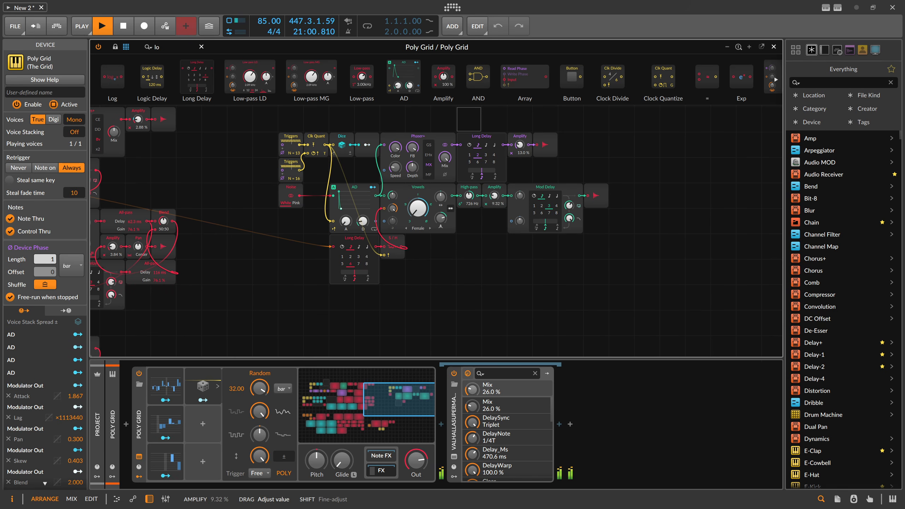
left_click_drag(495, 196, 495, 197)
left_click_drag(520, 145, 520, 121)
left_click_drag(413, 147, 395, 144)
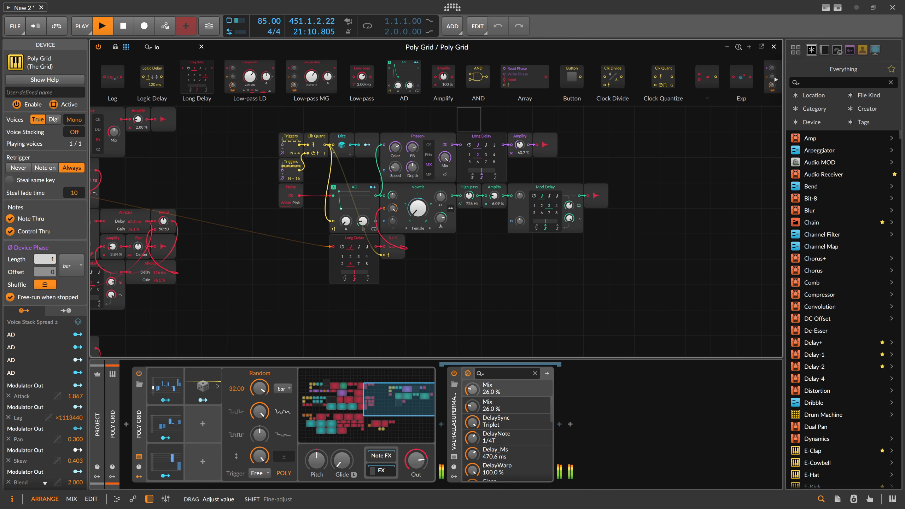
Set the noise voice's upper Triggers module to N = 6
scroll(315, 160, "up", 2)
scroll(320, 167, "down", 1)
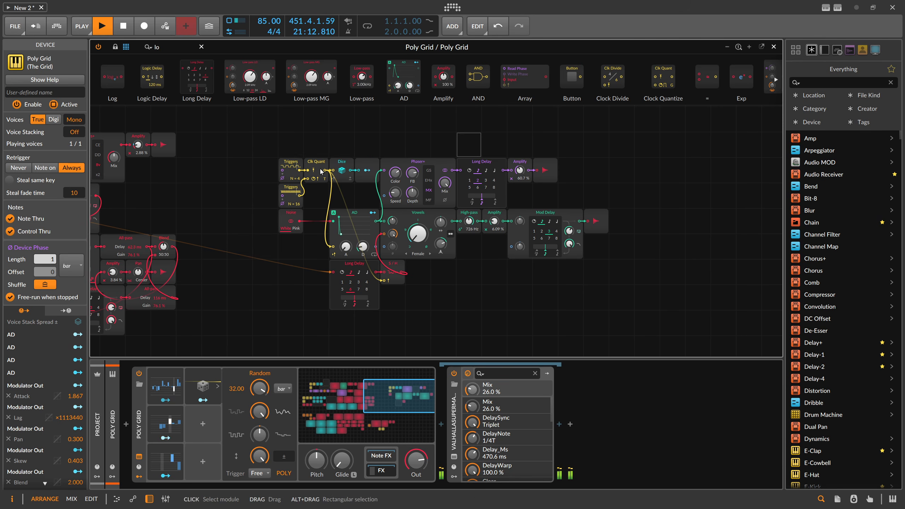
scroll(321, 169, "up", 1)
left_click_drag(299, 204, 302, 202)
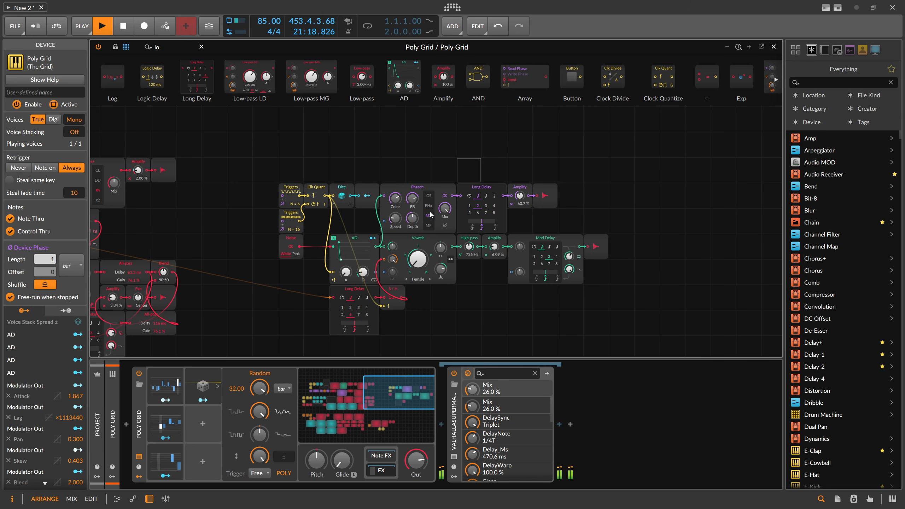
Replace Phaser+ with Flanger+ and set the Amplify of that branch to about 23 %
left_click_drag(519, 197, 519, 221)
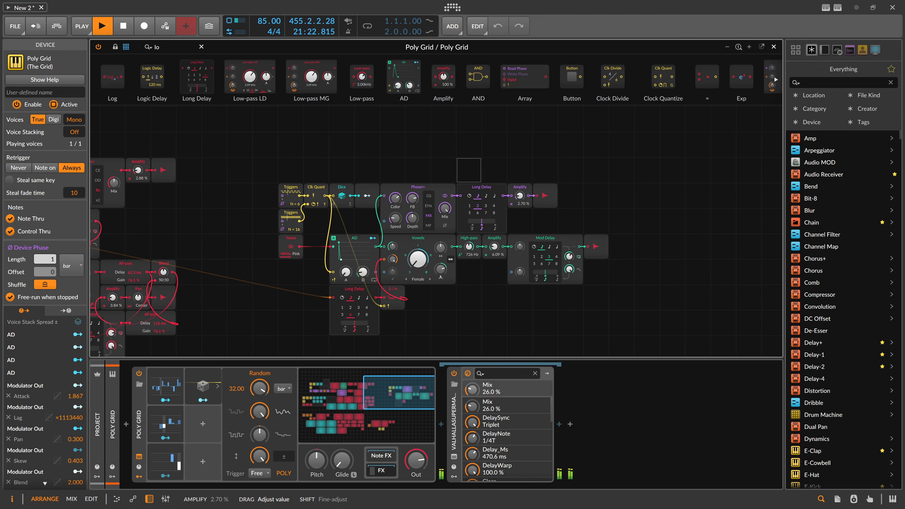
right_click(389, 187)
left_click(441, 271)
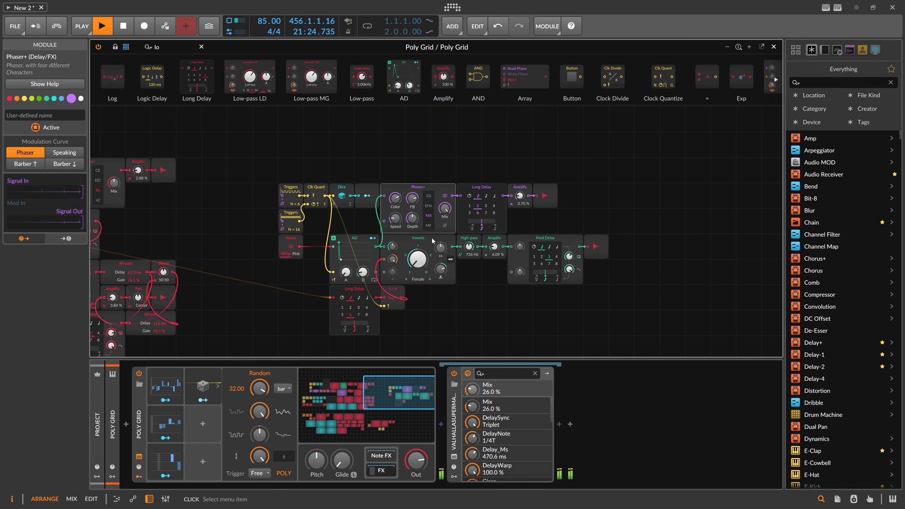
left_click_drag(519, 197, 520, 192)
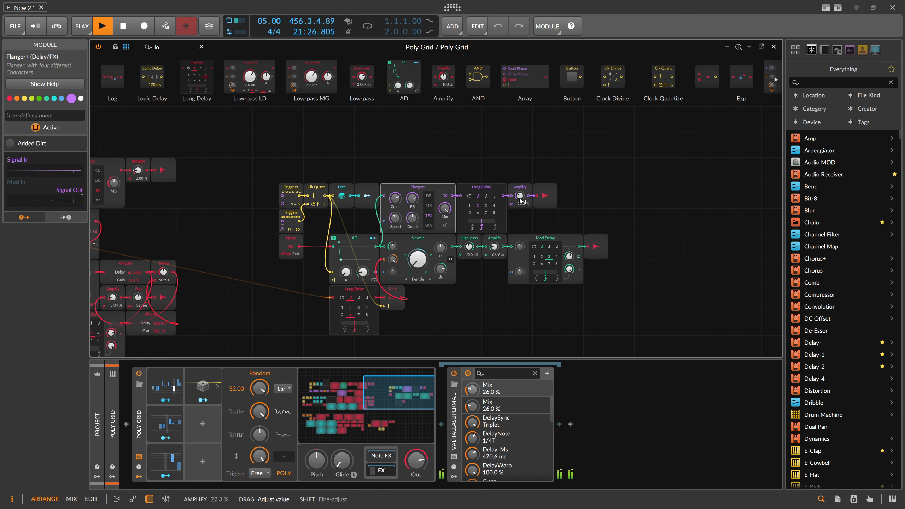
Try the Flanger+ characters, including MX, TFX and WA, with different Color and FB settings
left_click_drag(395, 198, 395, 235)
left_click(428, 196)
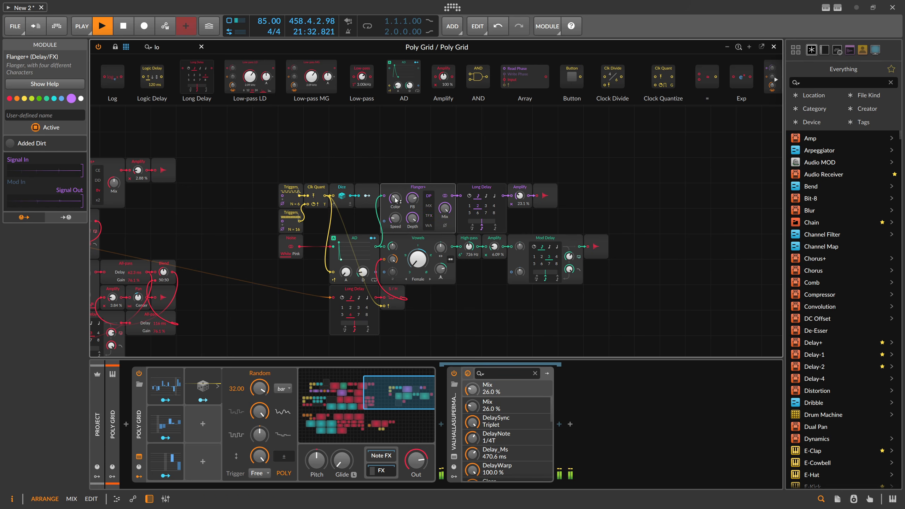
mouse_move(396, 200)
left_mouse_down()
mouse_move(396, 214)
mouse_move(396, 205)
left_mouse_up()
left_click_drag(412, 198, 413, 204)
left_click(429, 206)
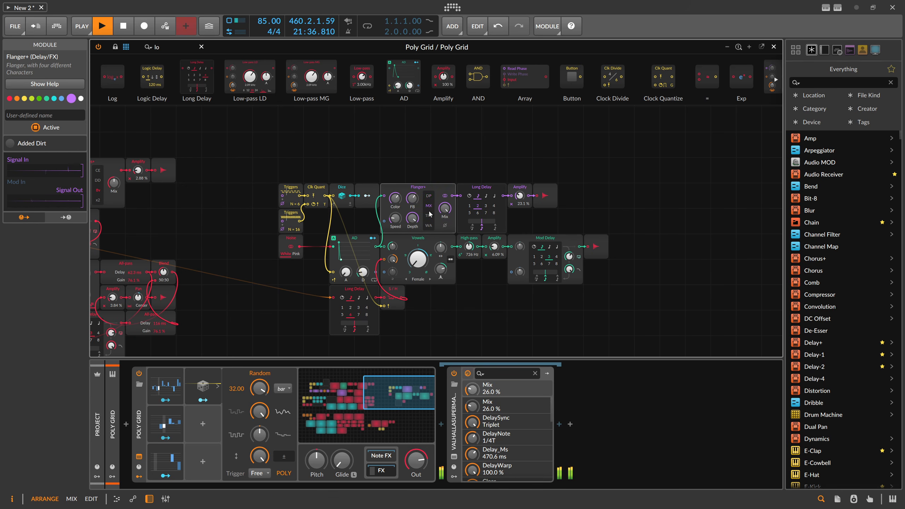
left_click(430, 218)
mouse_move(395, 199)
left_mouse_down()
mouse_move(395, 190)
mouse_move(395, 199)
left_mouse_up()
left_click(429, 225)
left_click_drag(412, 199, 413, 205)
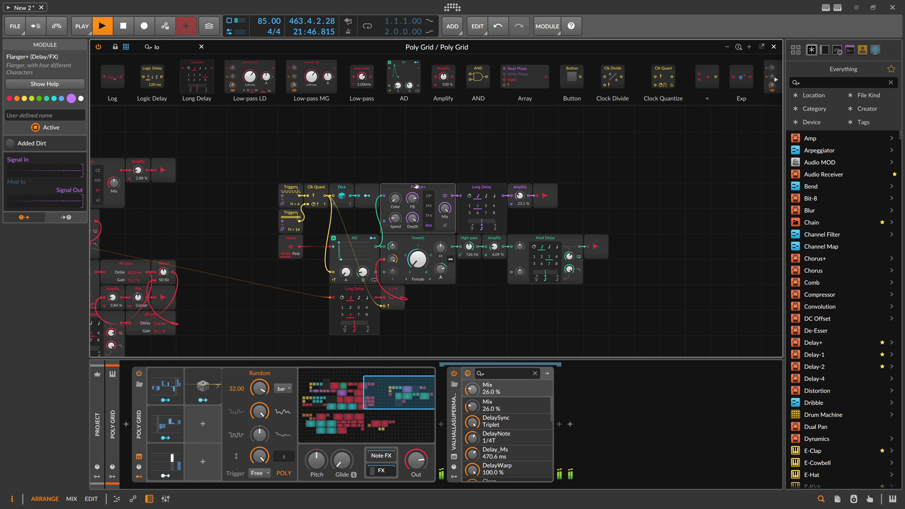
Delete the Flanger+, its Long Delay, Amplify and Audio Out, and set the noise voice's Amplify to 36.3 %
left_click(418, 171)
left_click(418, 187)
key("Delete")
left_click(481, 188)
key("Delete")
left_click_drag(482, 176, 545, 200)
key("Delete")
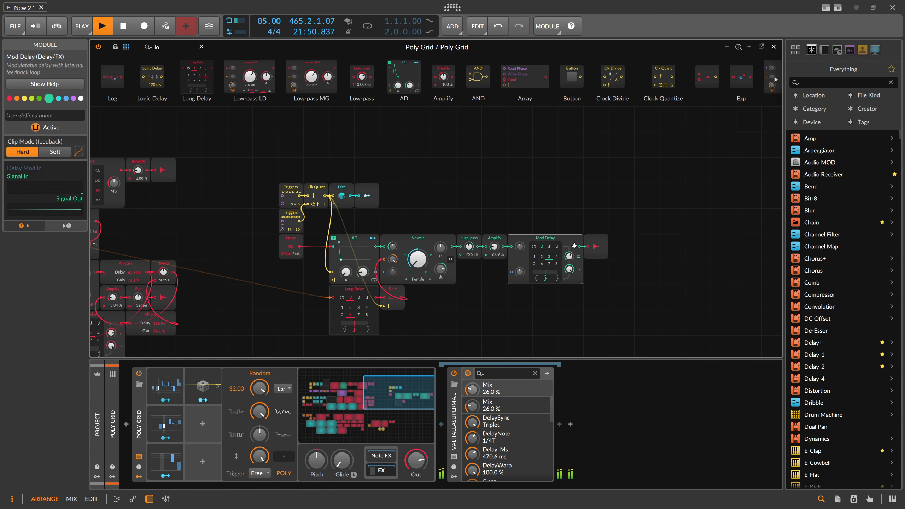
left_click_drag(495, 247, 495, 228)
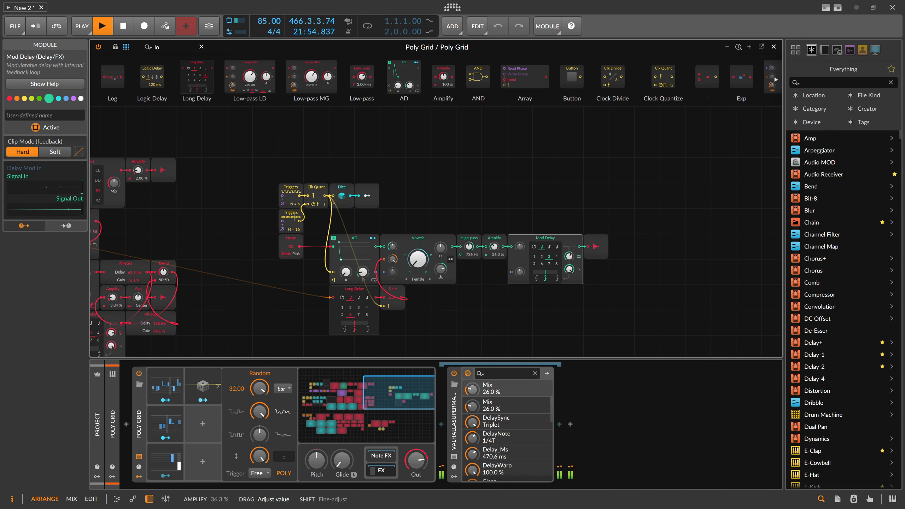
Move the Noise module next to the AD envelope and line up both Triggers in one row with the Clk Quant
left_click_drag(265, 190, 315, 244)
left_click(331, 228)
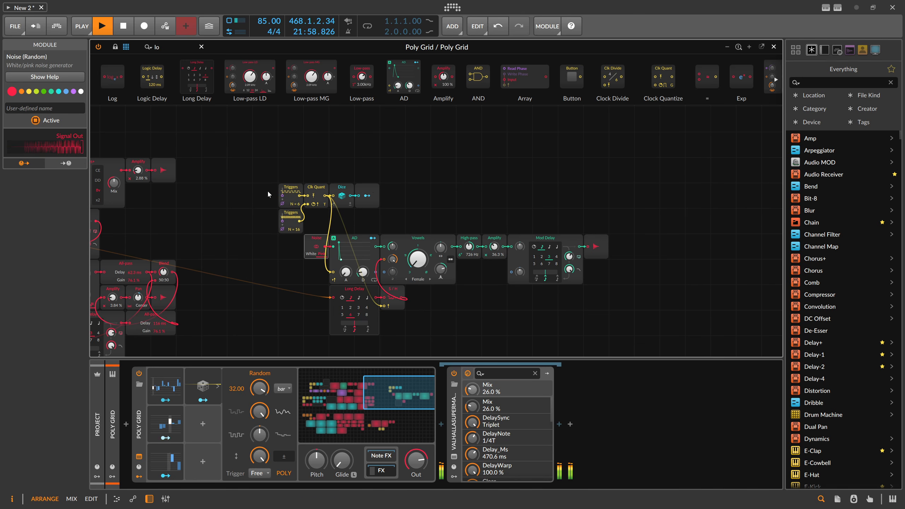
left_click_drag(267, 190, 386, 217)
left_click(387, 220)
left_click_drag(292, 213, 266, 189)
left_click(415, 197)
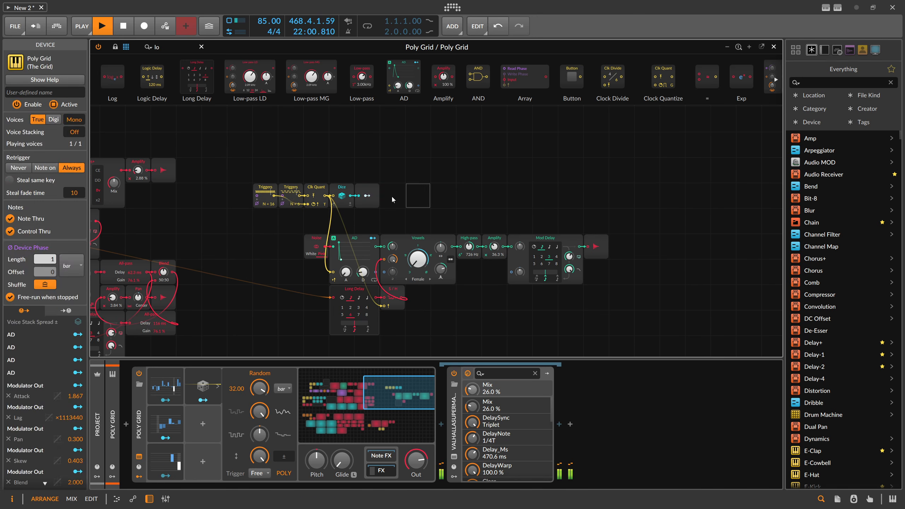
Place the trigger row directly above the noise voice, and shift the complete voice closer to the rest of the patch
left_click_drag(392, 200, 319, 215)
scroll(584, 241, "down", 2)
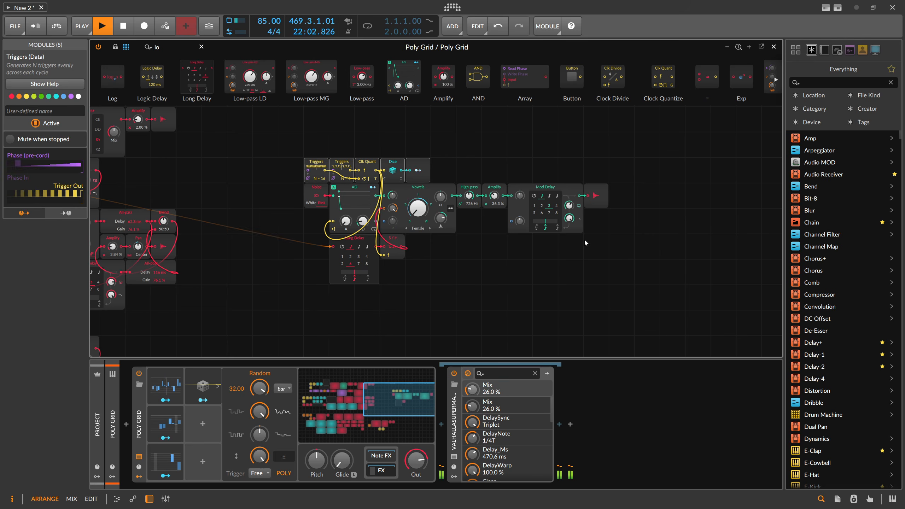
left_click_drag(584, 239, 214, 218)
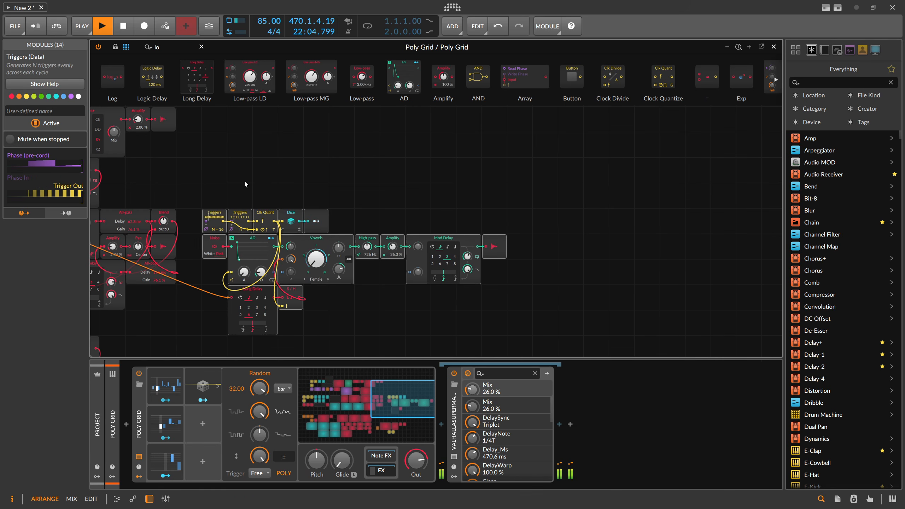
scroll(245, 182, "down", 1)
left_click_drag(258, 185, 362, 176)
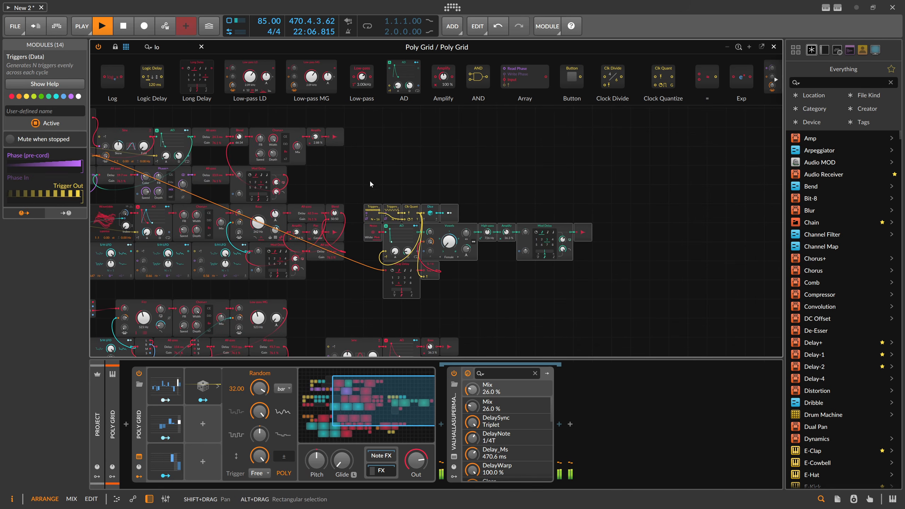
Lower the noise voice's Amplify to nearly 0 % and duplicate the Random modulator into the free slot below it
left_click_drag(382, 385, 357, 382)
left_click_drag(630, 249, 631, 274)
left_click(201, 405)
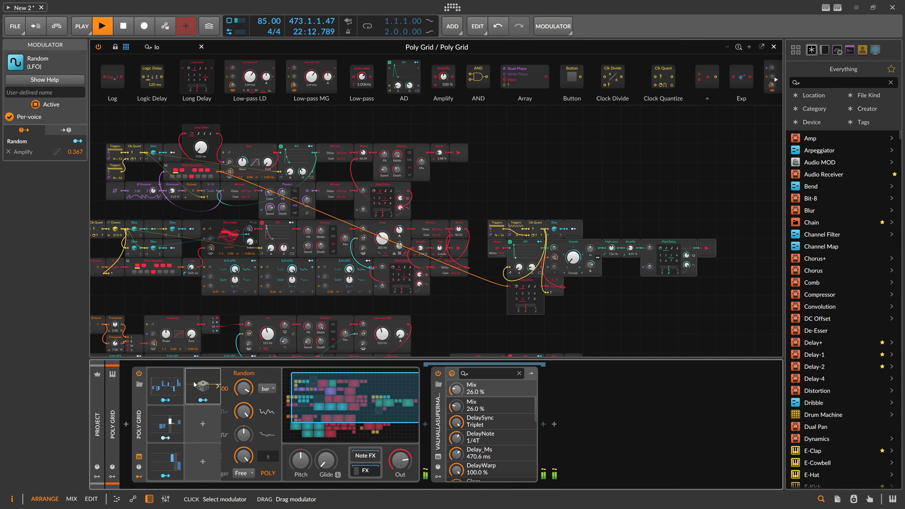
left_click_drag(201, 404, 203, 424)
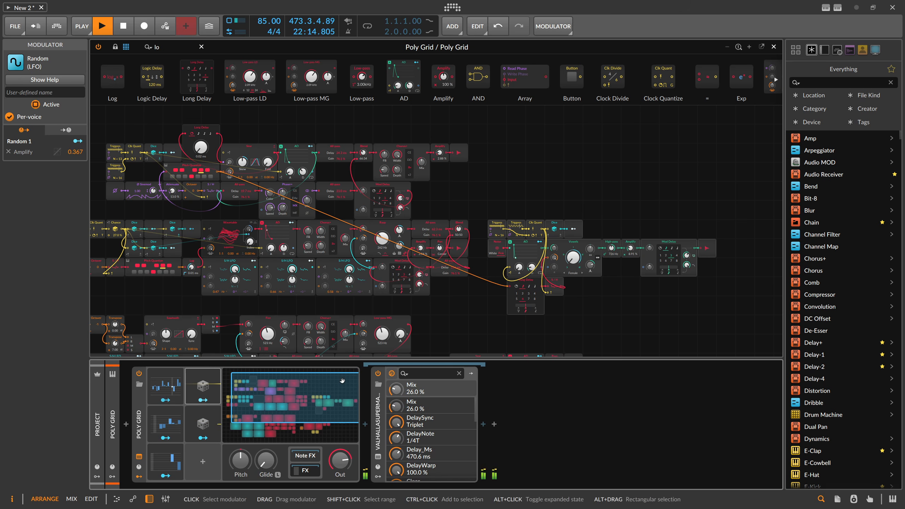
left_click_drag(631, 249, 631, 250)
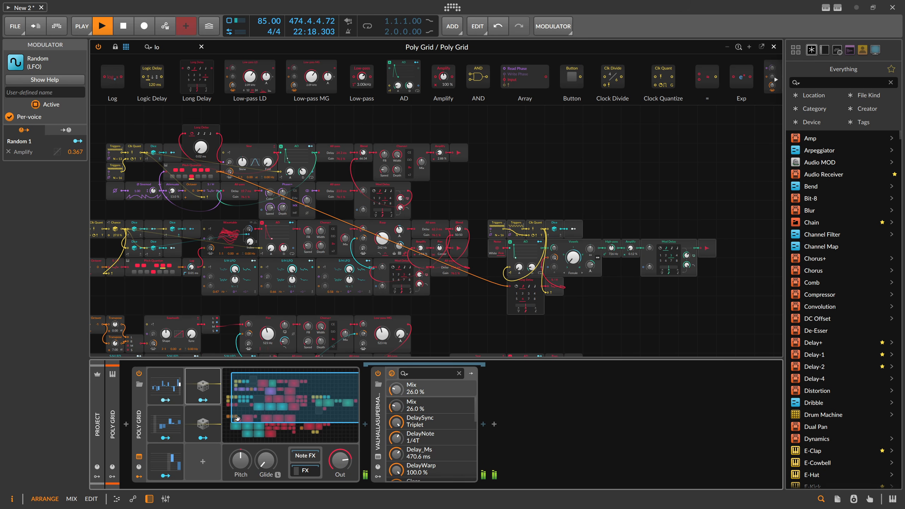
Map the duplicated Random modulator to the noise voice's Amplify with an amount of 0.620 and a rate of 32.00 bars
left_click(205, 438)
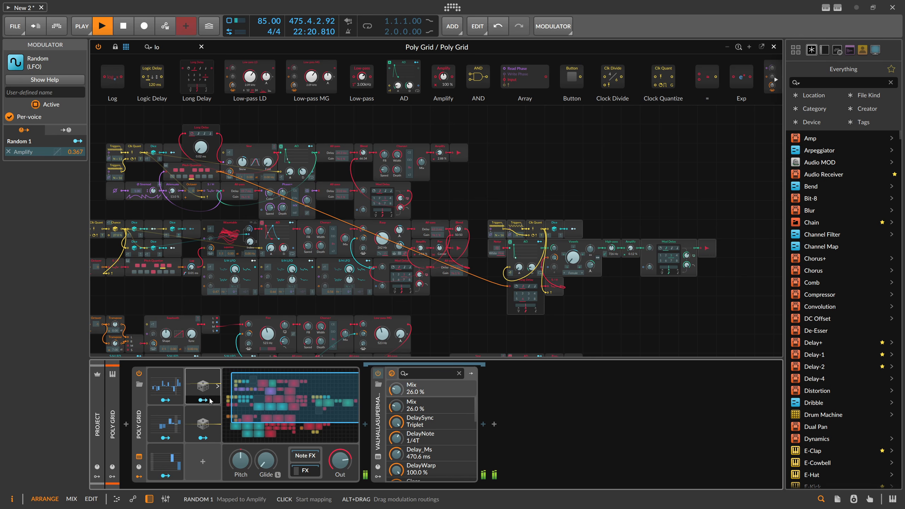
left_click(203, 385)
left_click(203, 423)
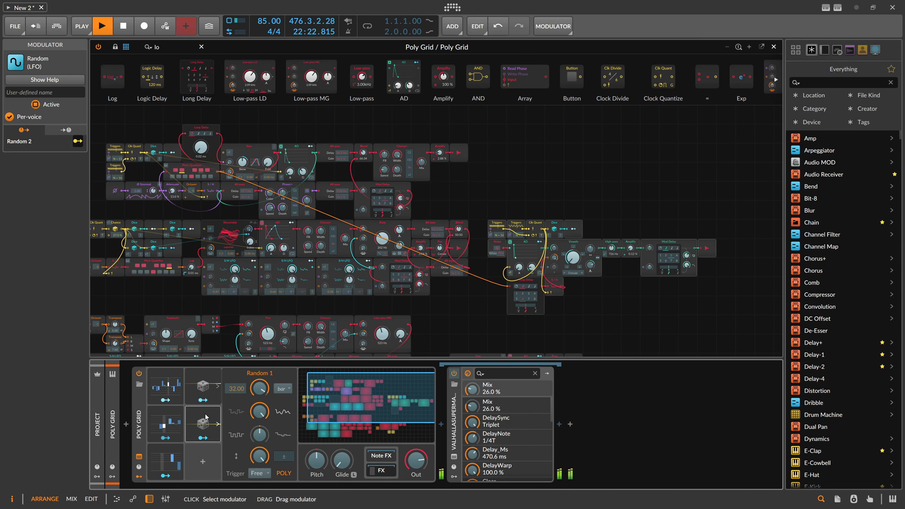
left_click(203, 438)
left_click_drag(631, 249, 630, 246)
left_click(210, 419)
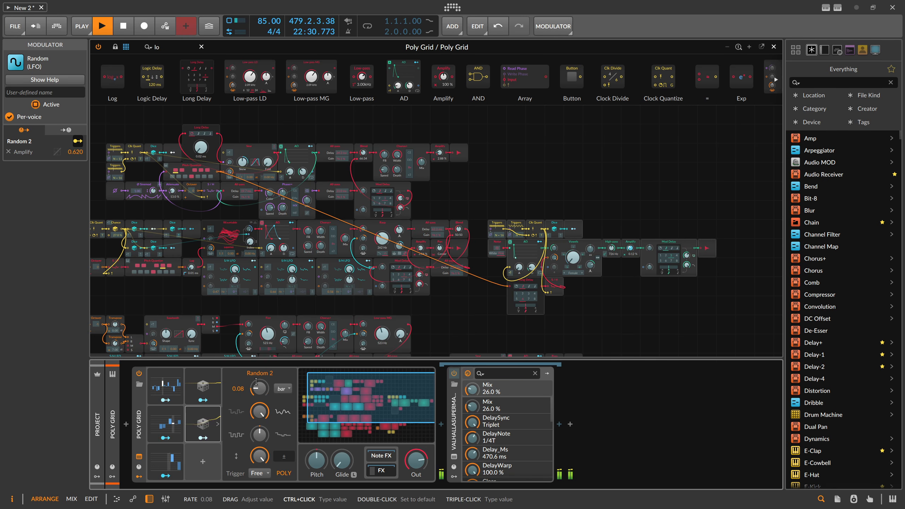
left_click_drag(256, 382, 268, 378)
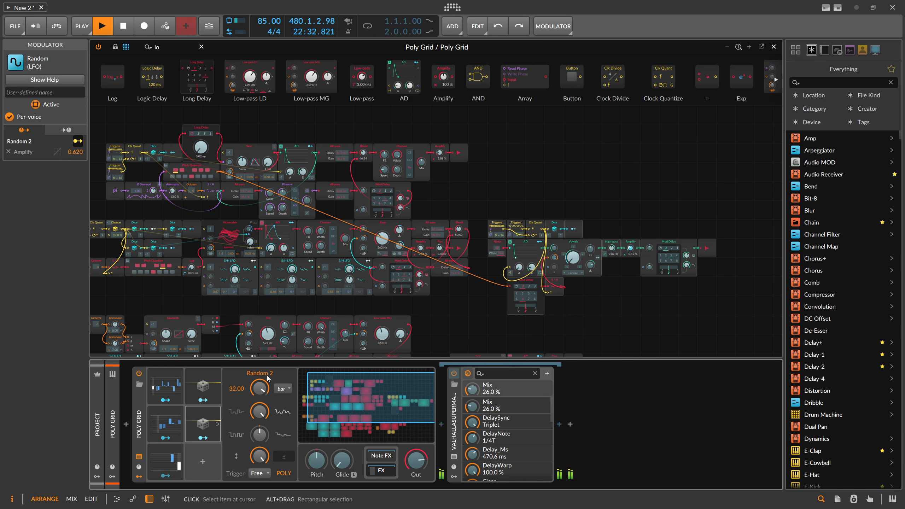
Raise the Random 2 modulation of the noise voice's Amplify to 0.640 and set the ValhallaSupermassive Mix to 36.8 %
left_click_drag(631, 248, 631, 247)
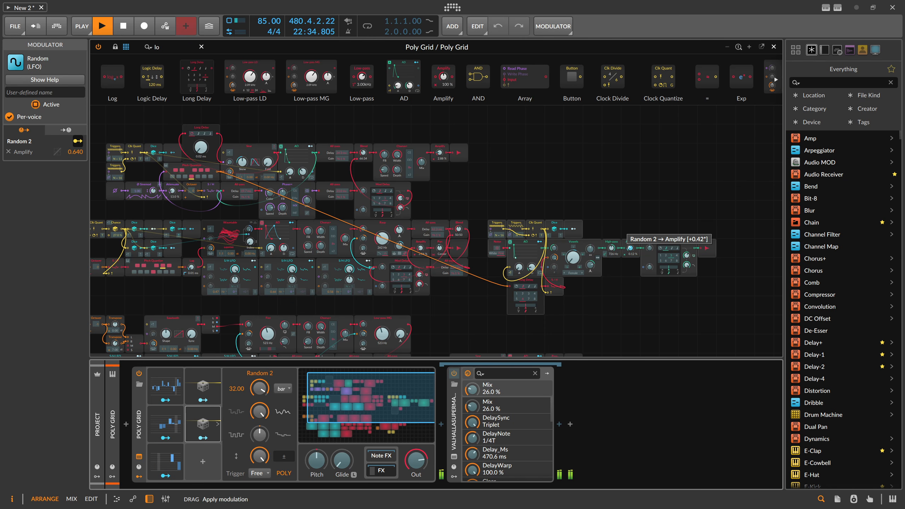
left_click(260, 411)
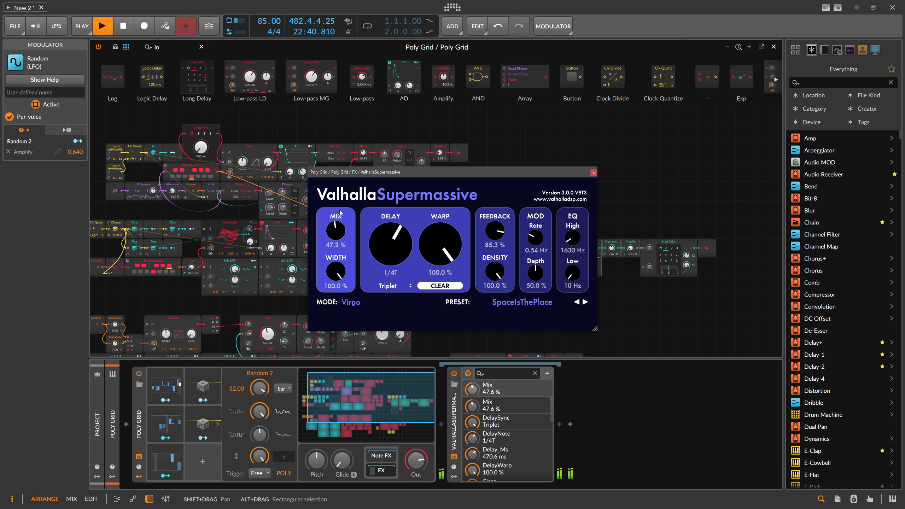
left_click(594, 173)
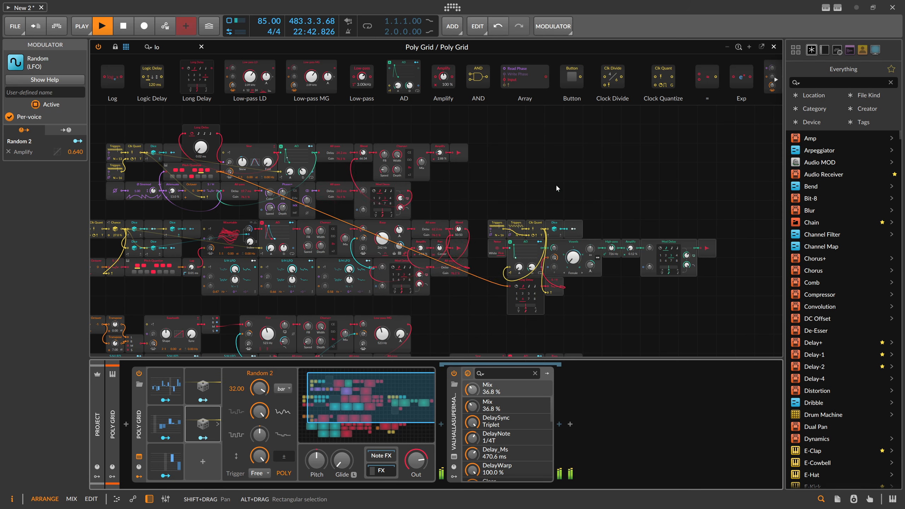
Set the cutoff frequency of the lower voice's Low-pass MG filter to 262 Hz
scroll(549, 189, "down", 3)
scroll(536, 201, "down", 2)
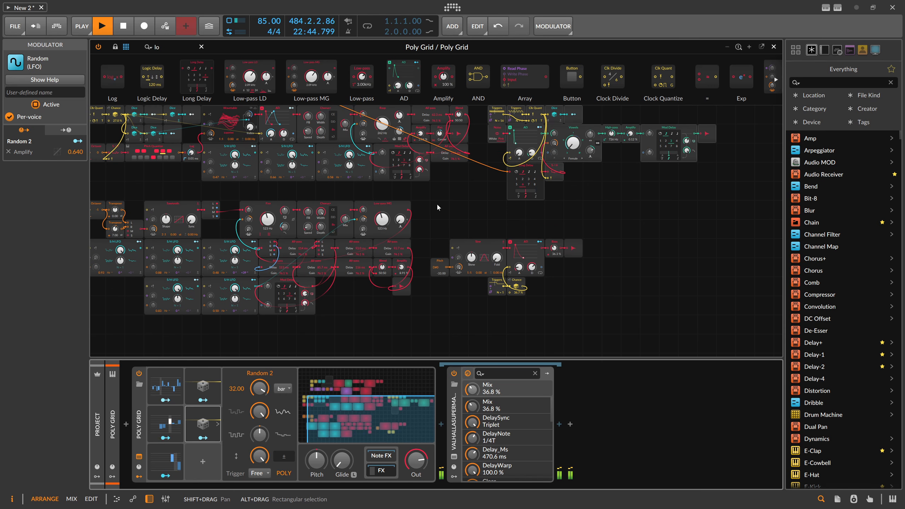
scroll(437, 207, "left", 5)
scroll(437, 207, "up", 1)
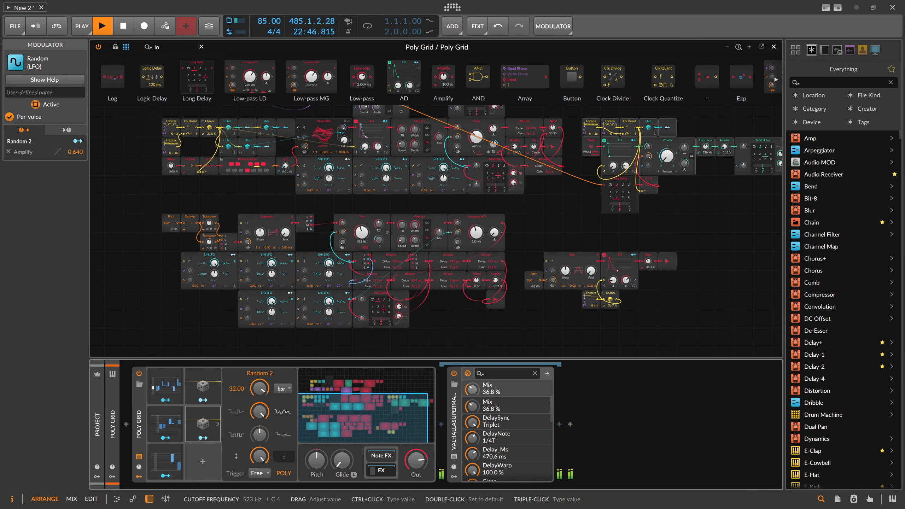
left_click(476, 232, "ctrl")
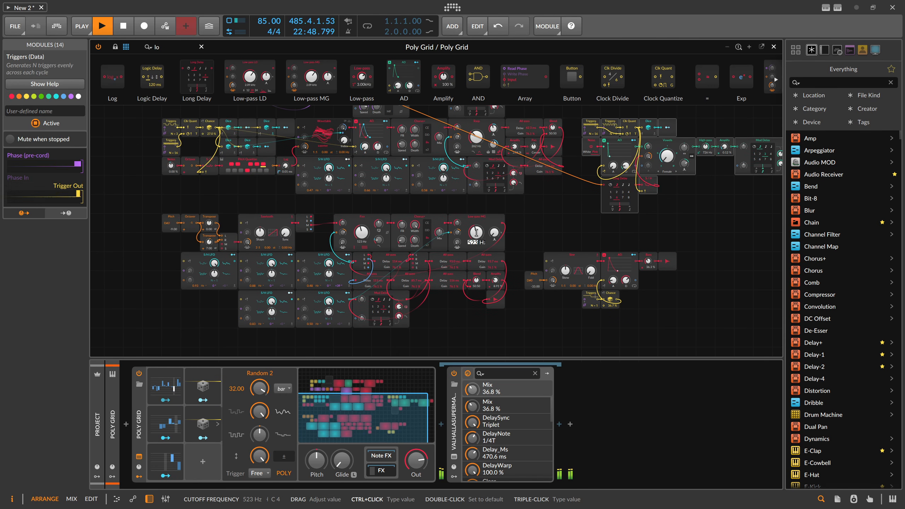
type("262")
key("Return")
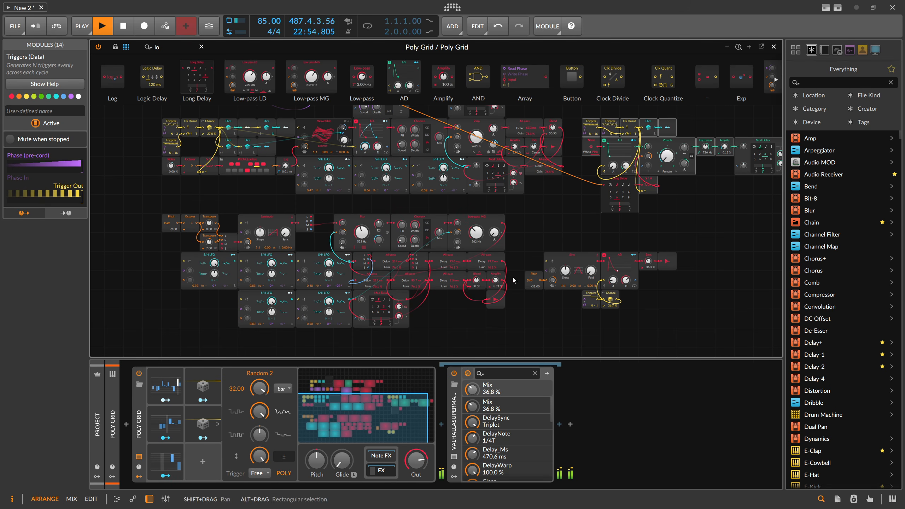
Lower the lower voice's output Amplify to about 4 % and duplicate the Random 2 modulator into the free slot below it
left_click_drag(495, 280, 495, 285)
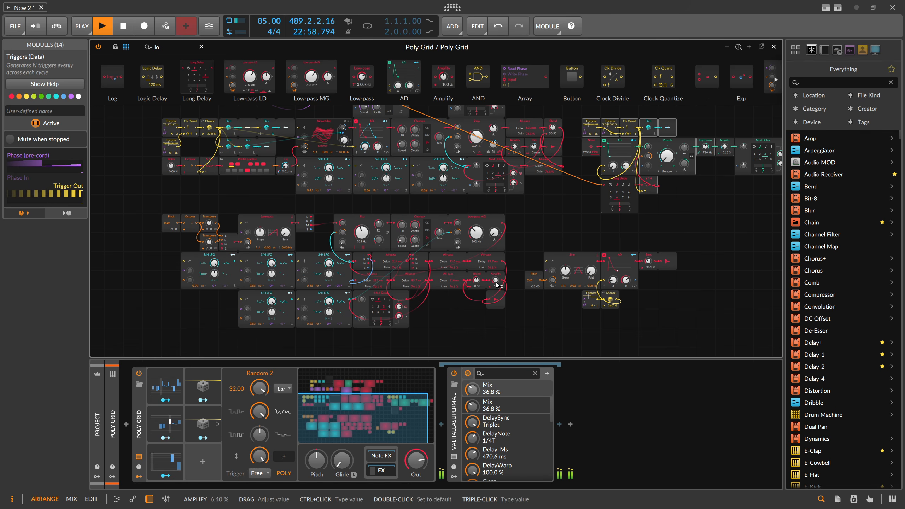
left_click_drag(203, 424, 203, 464)
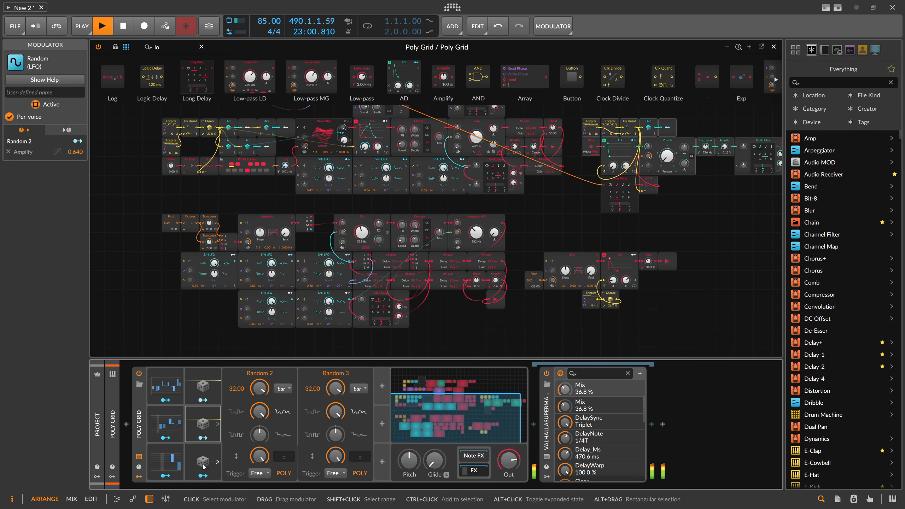
left_click(204, 465)
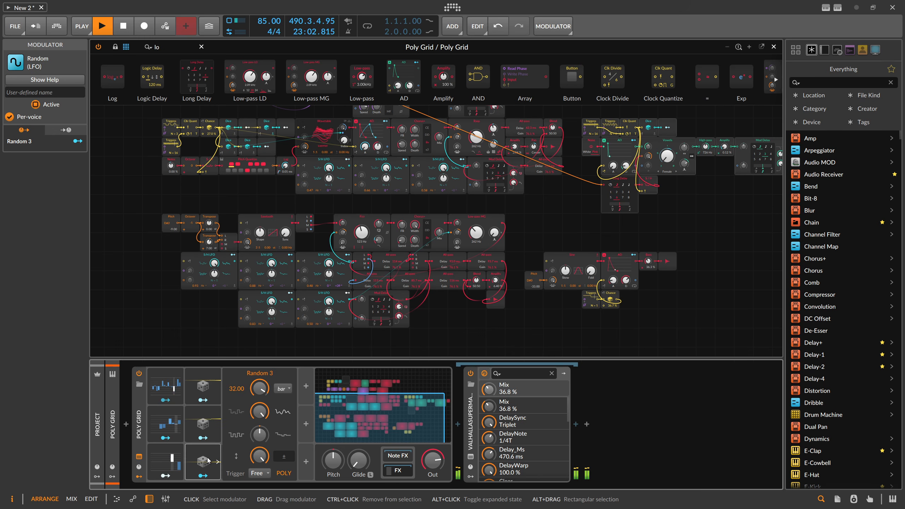
left_click_drag(496, 280, 496, 285)
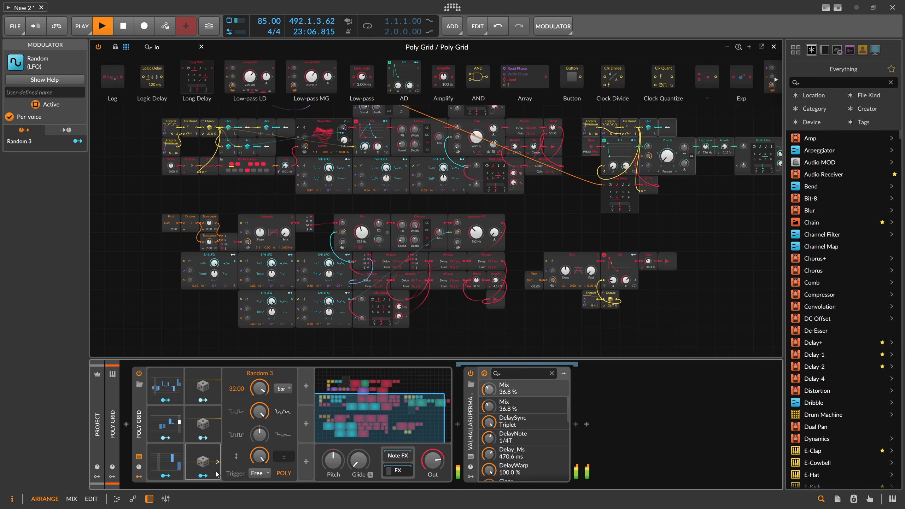
Map Random 3 to the lower voice's Amplify with an amount of 0.180 and a rate of 32.00 bars
left_click(202, 476)
left_click_drag(496, 280, 496, 269)
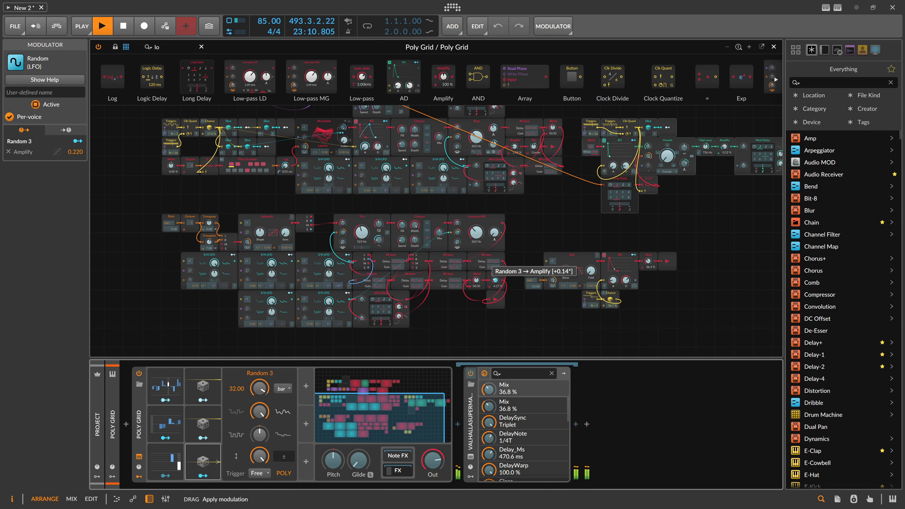
left_click_drag(495, 280, 493, 287)
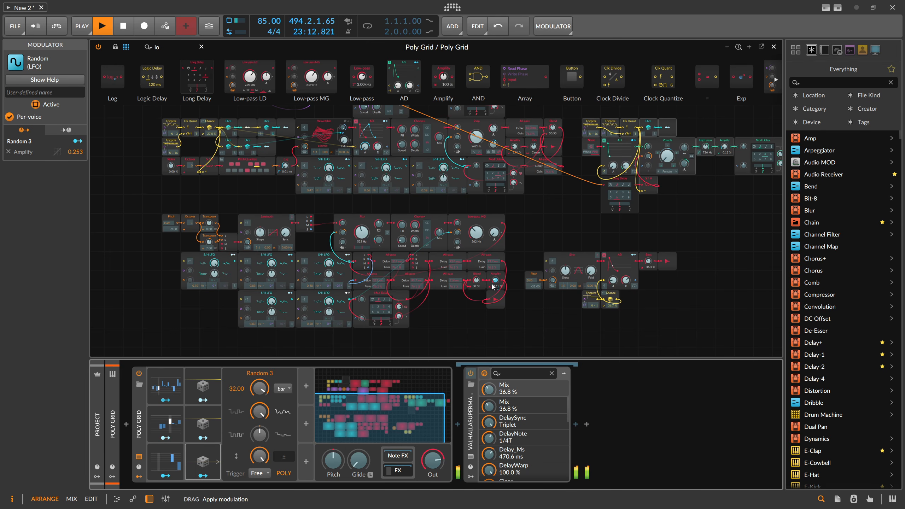
left_click_drag(266, 383, 269, 386)
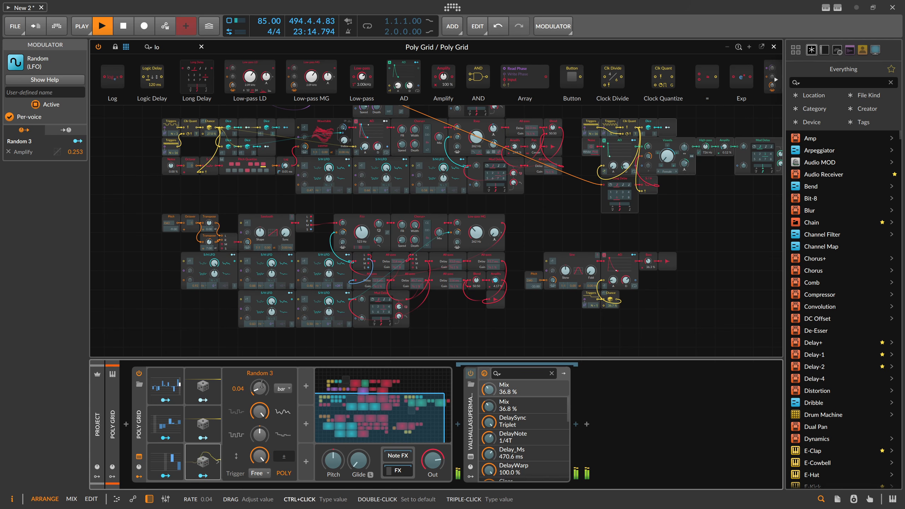
key("ctrl+z")
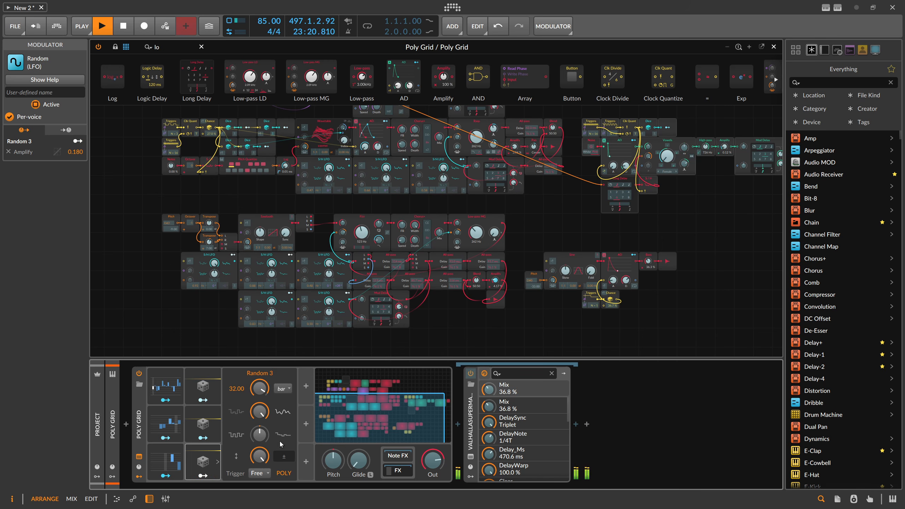
left_click(204, 475)
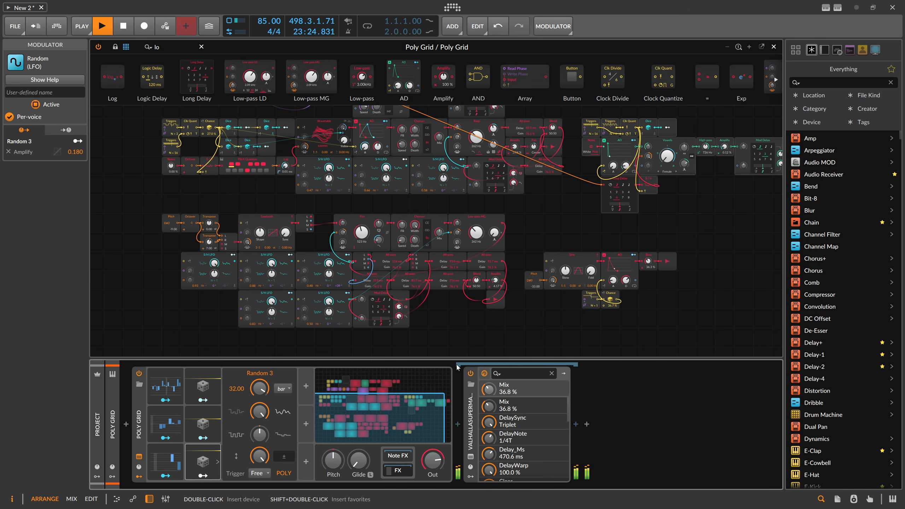
Insert the DSEQ3 equalizer after ValhallaSupermassive in the FX chain
left_click(577, 425)
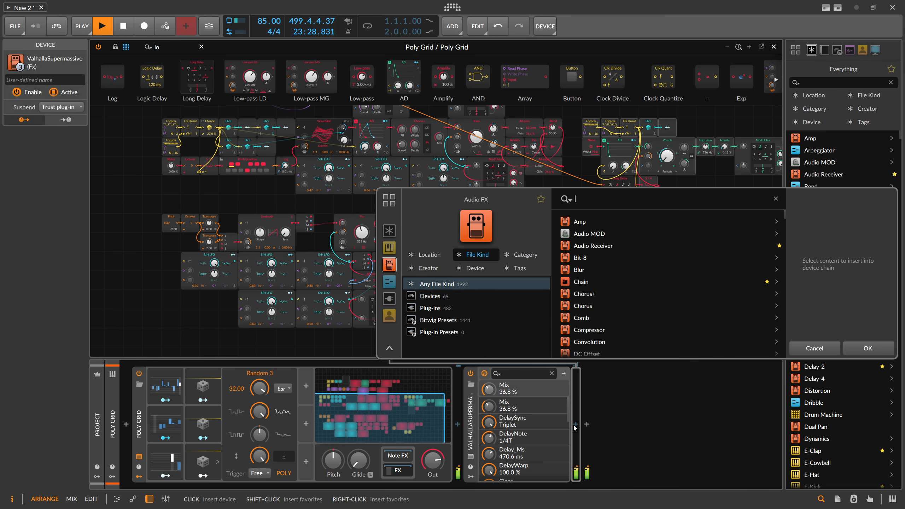
type("dseq")
key("Return")
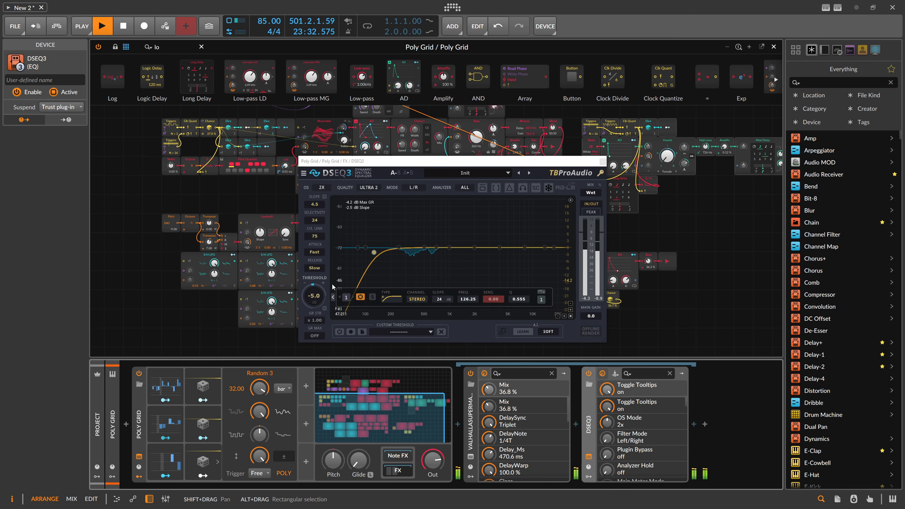
Set the DSEQ3 threshold to -7.3 and move its low-cut curve down to about 67.6 Hz
left_click_drag(314, 293, 312, 298)
left_click_drag(373, 255, 362, 255)
left_click_drag(313, 294, 313, 300)
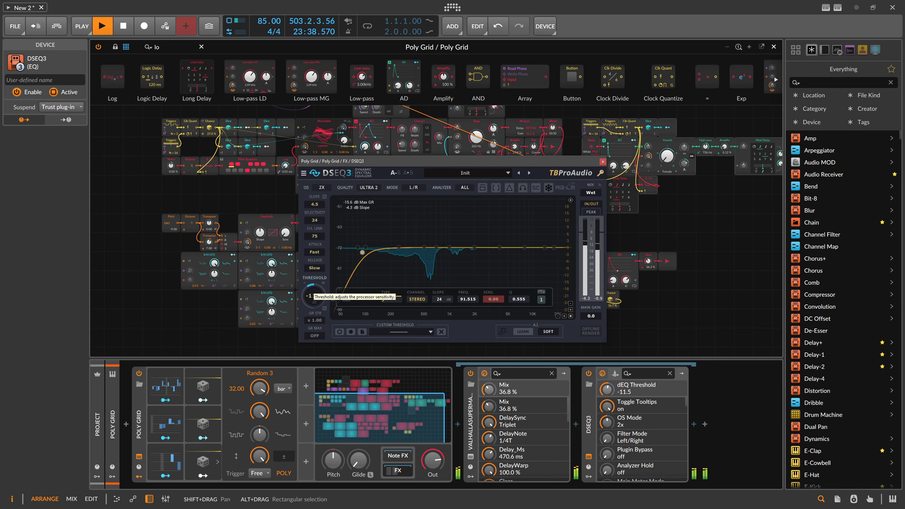
left_click_drag(362, 252, 352, 253)
left_click_drag(313, 294, 312, 293)
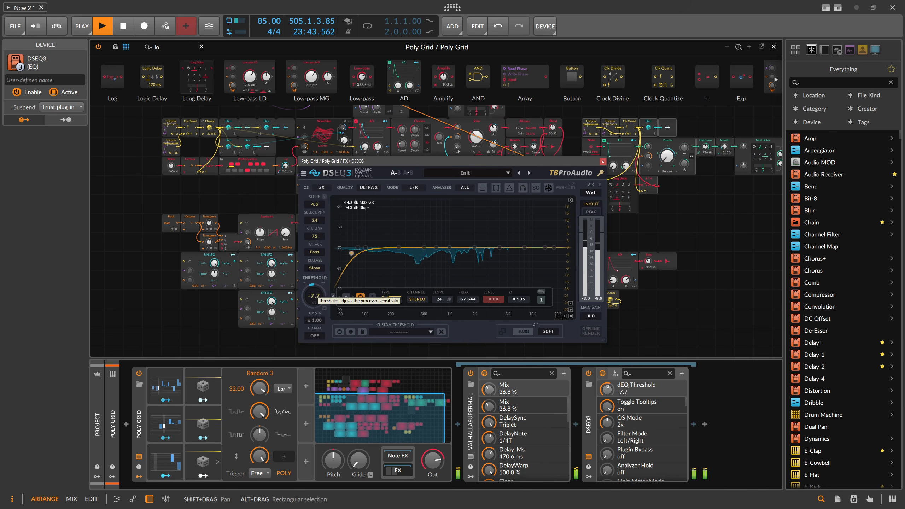
Insert a Peak Limiter after DSEQ3, raise its Input slightly, and close the FX chain and plug-in window
left_click(694, 424)
type("peak")
key("Return")
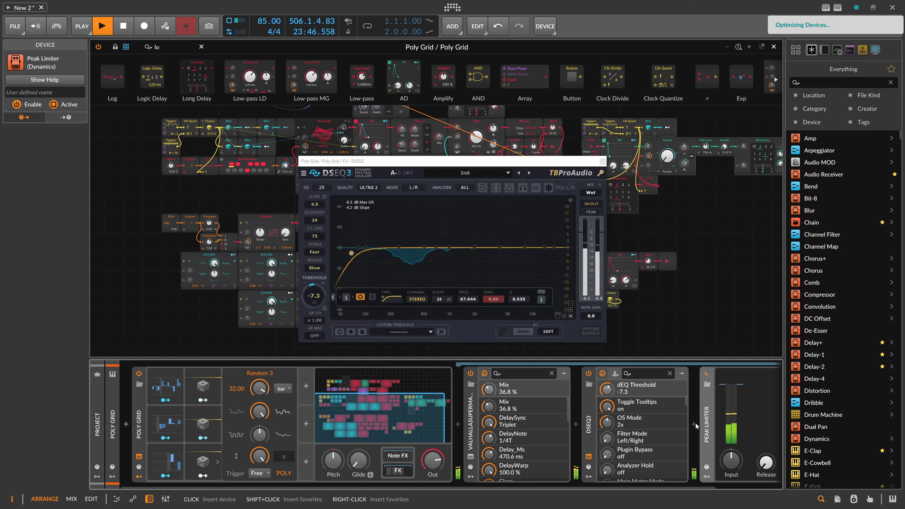
left_click_drag(657, 461, 657, 454)
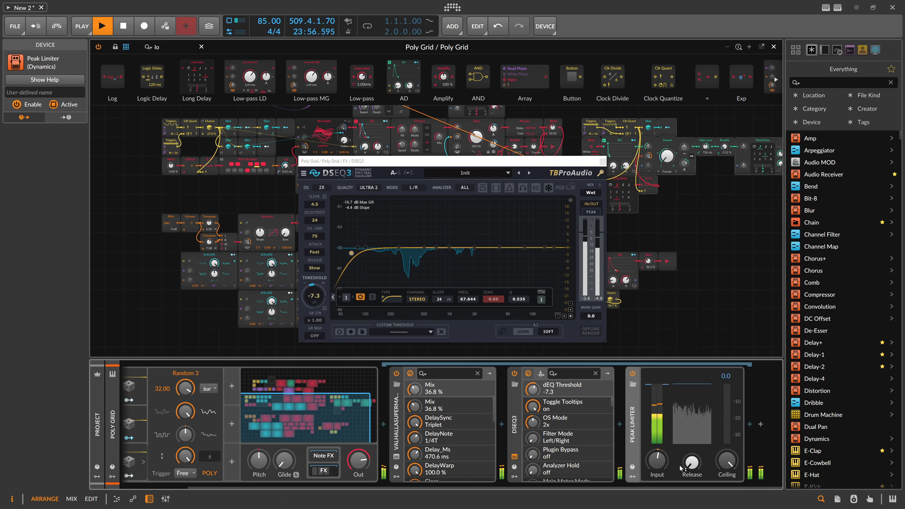
left_click_drag(658, 461, 658, 456)
left_click(324, 471)
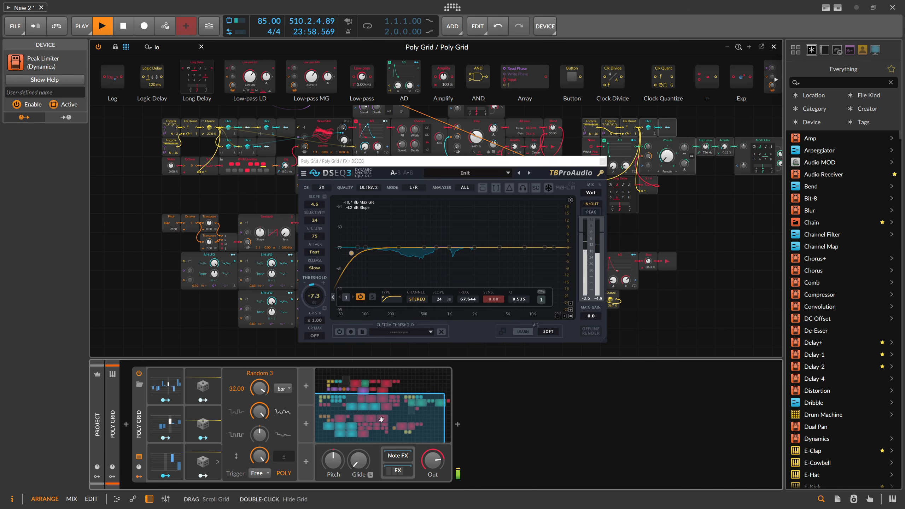
left_click(602, 161)
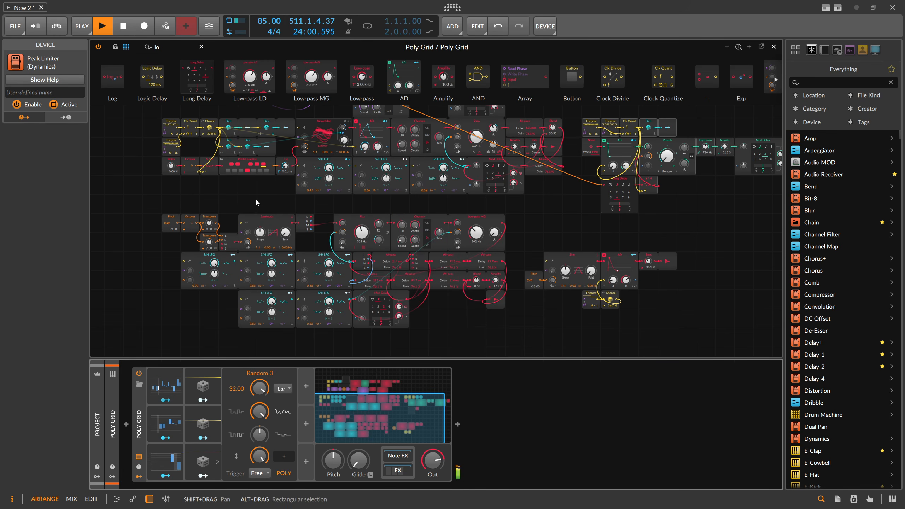
Randomize the step pattern of the Steps 1 modulator and clear its first step
left_click_drag(237, 191, 228, 250)
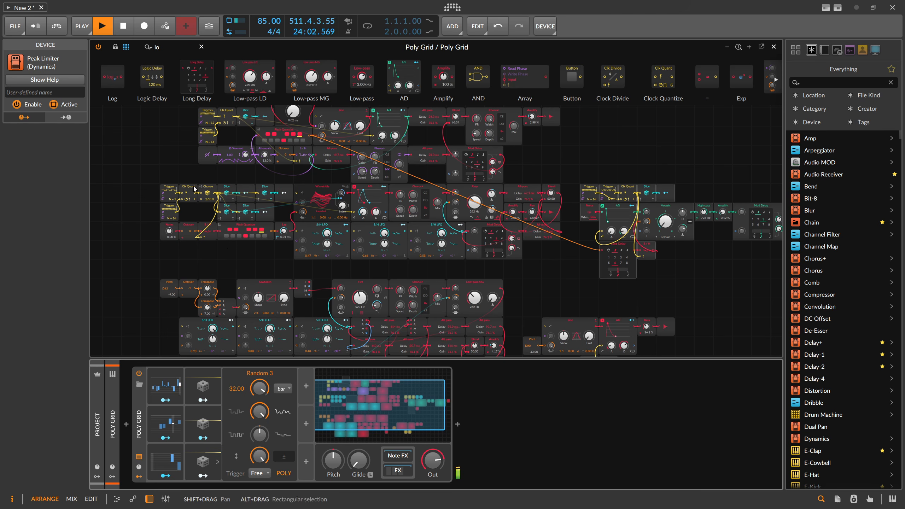
mouse_move(184, 161)
left_mouse_down()
mouse_move(188, 216)
mouse_move(183, 179)
left_mouse_up()
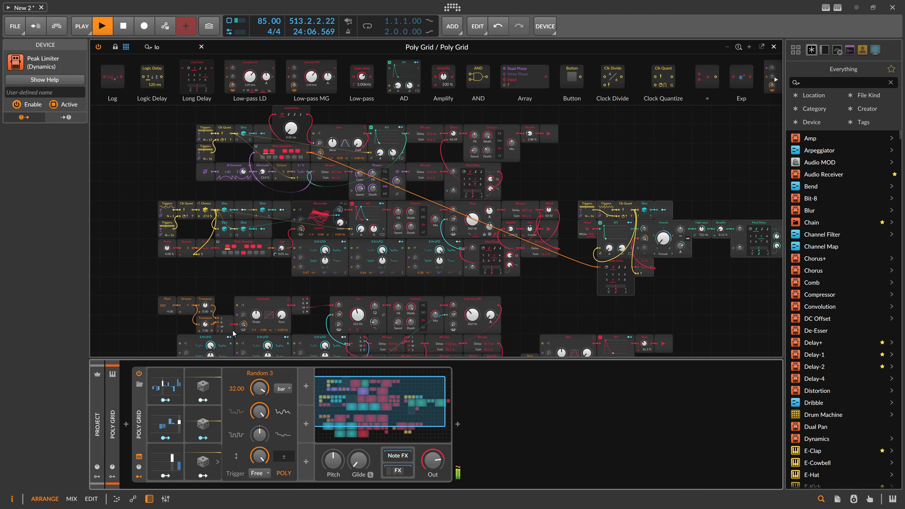
left_click(166, 386)
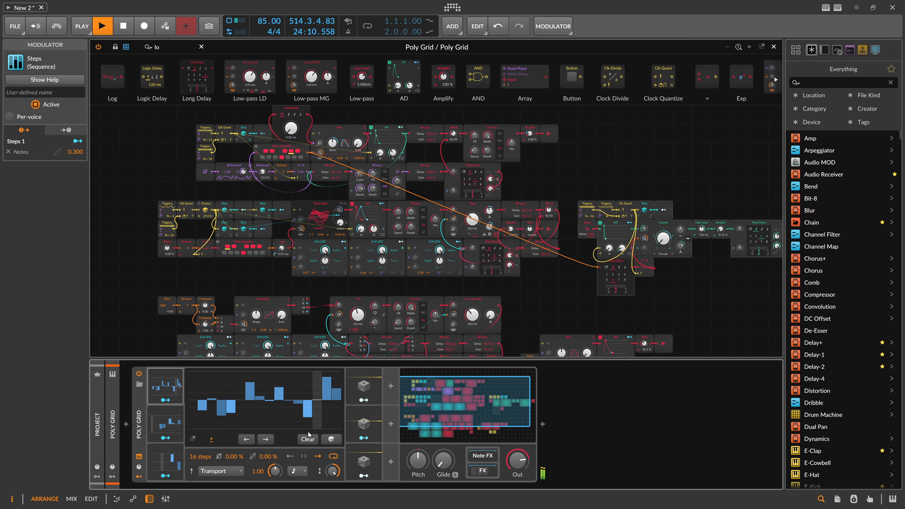
left_click(331, 440)
left_click(332, 439)
left_click(192, 400)
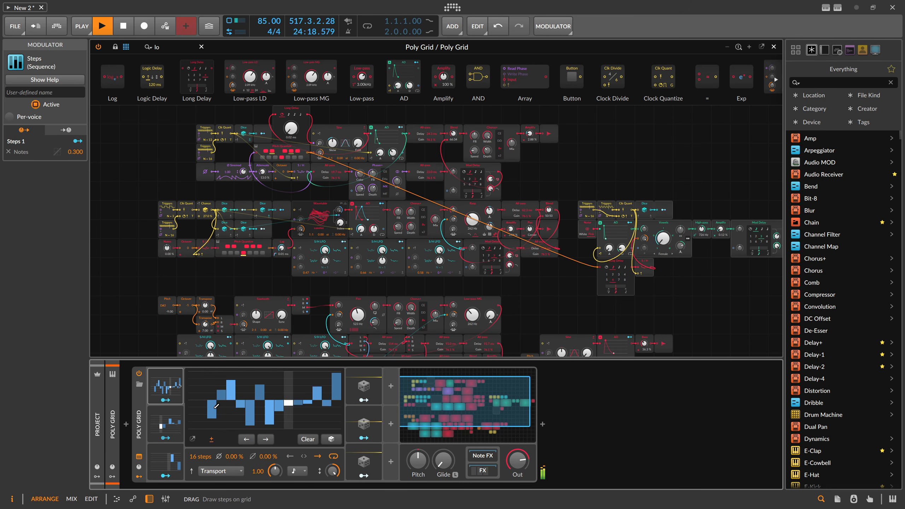
Try lower octave shifts on the Octaver feeding the bottom voice
scroll(232, 287, "down", 2)
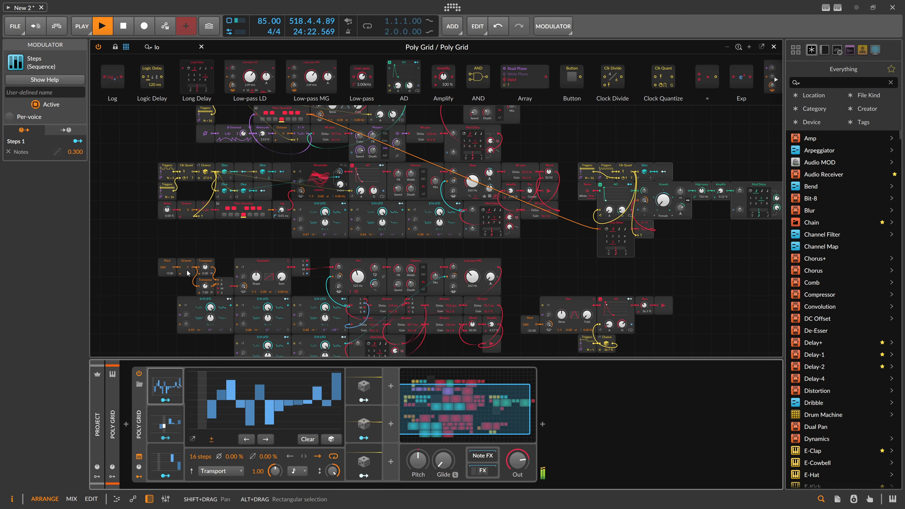
left_click_drag(188, 267, 189, 279)
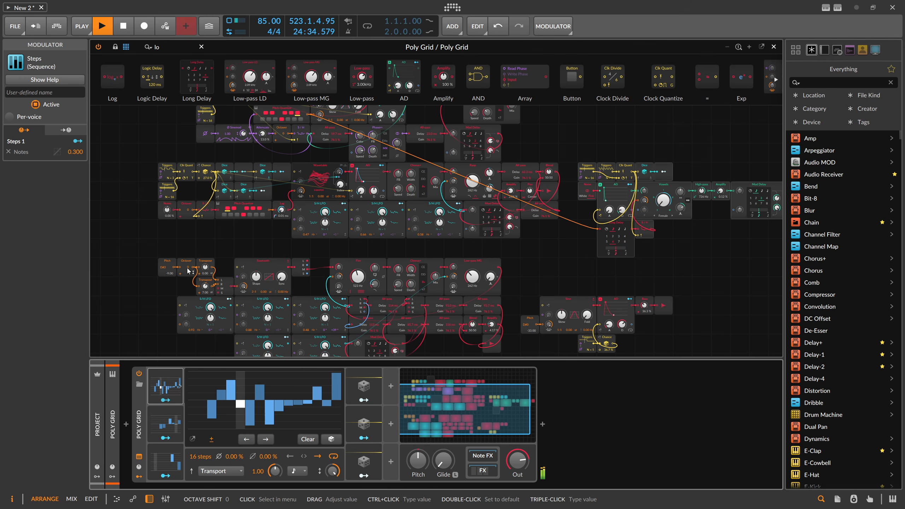
left_click_drag(189, 272, 189, 278)
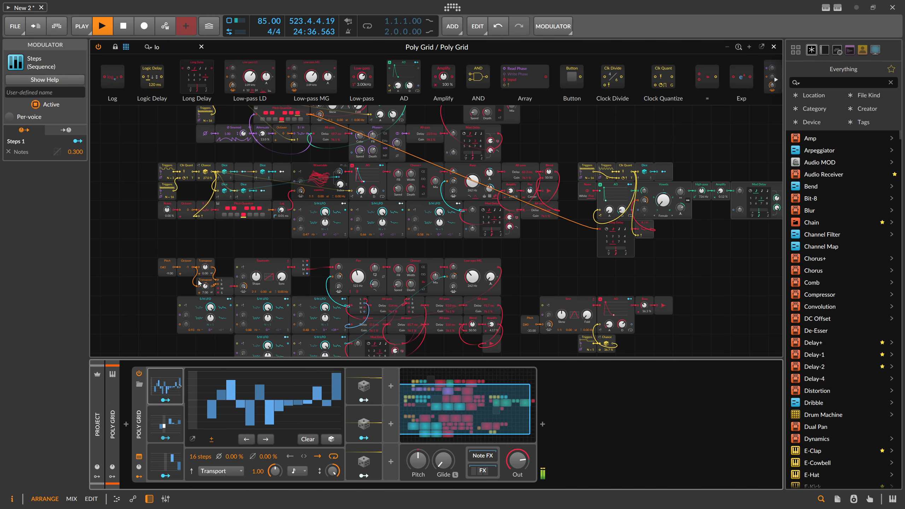
Try a higher Fold amount on the top voice's Sine oscillator and reset it to its default
scroll(227, 271, "up", 3)
scroll(226, 271, "up", 1)
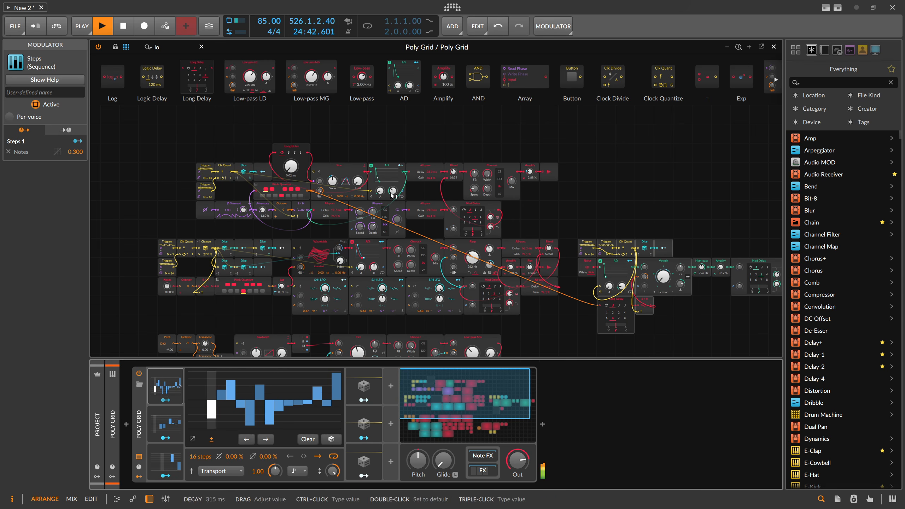
left_click_drag(358, 181, 358, 160)
double_click(358, 181)
right_click(321, 183)
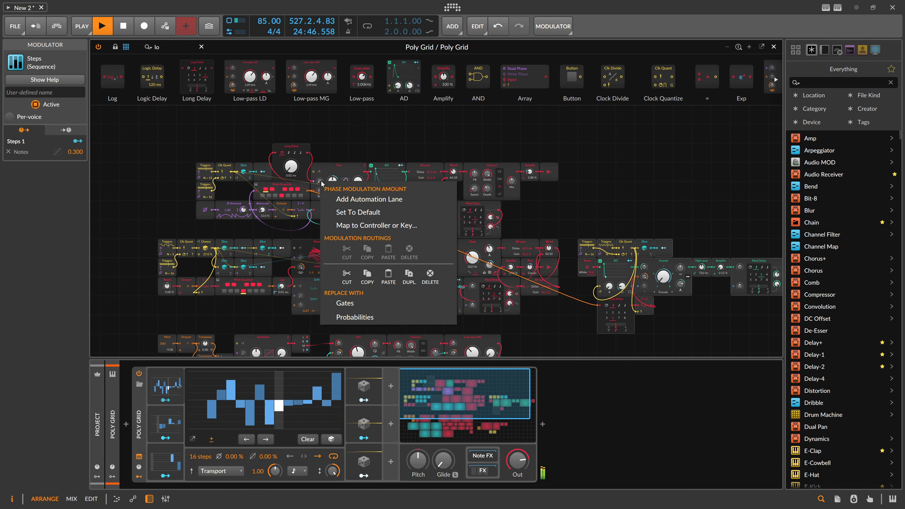
left_click(322, 185)
scroll(321, 184, "up", 2)
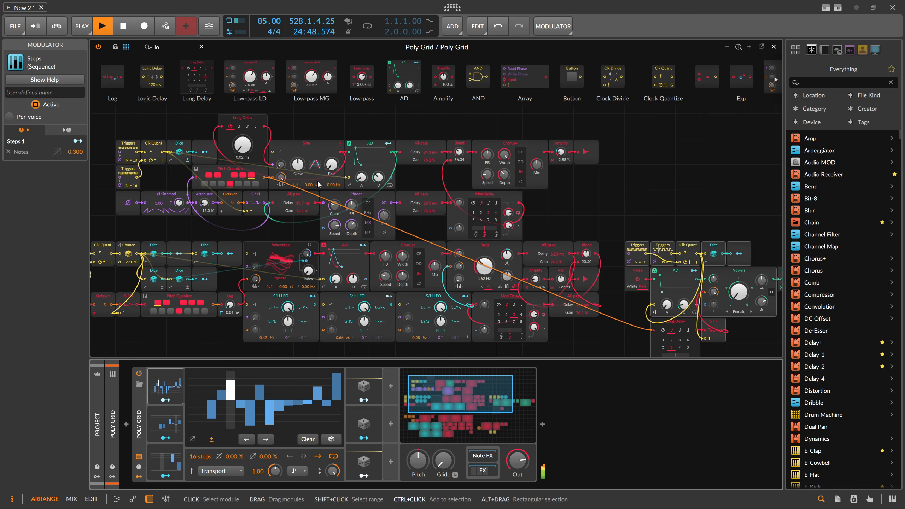
scroll(269, 141, "down", 1)
scroll(266, 136, "up", 2)
scroll(257, 139, "up", 2)
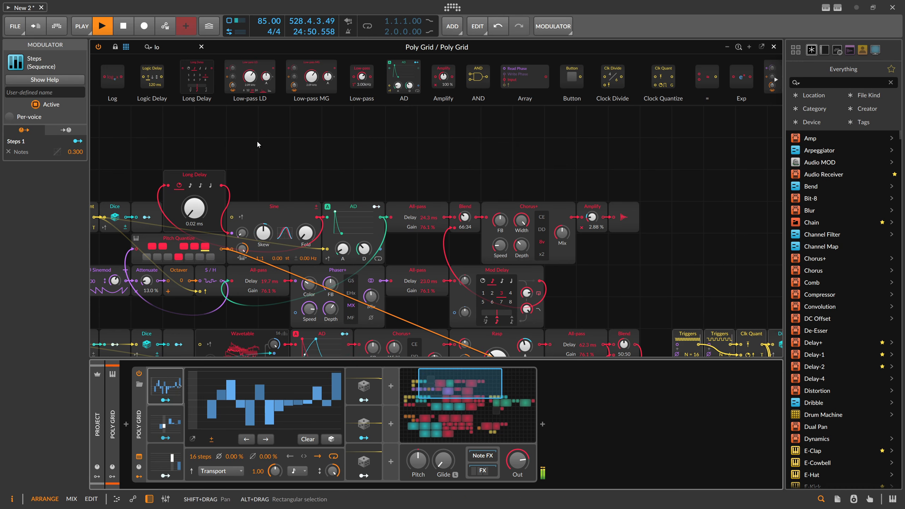
Duplicate the top voice's Dice module into the row directly above it, fed by the same Clock Quantize
left_click_drag(242, 232, 242, 243)
left_click_drag(258, 183, 381, 176)
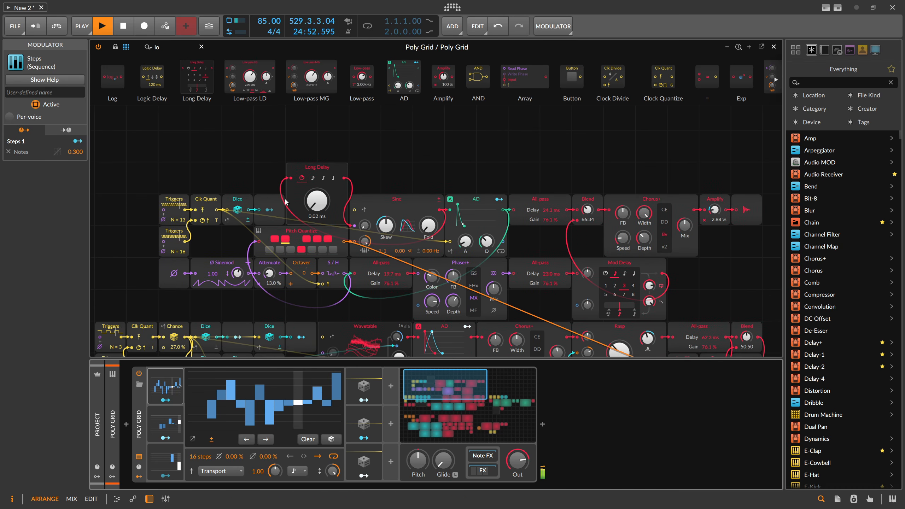
left_click(270, 213)
left_click(261, 189)
left_click(238, 197)
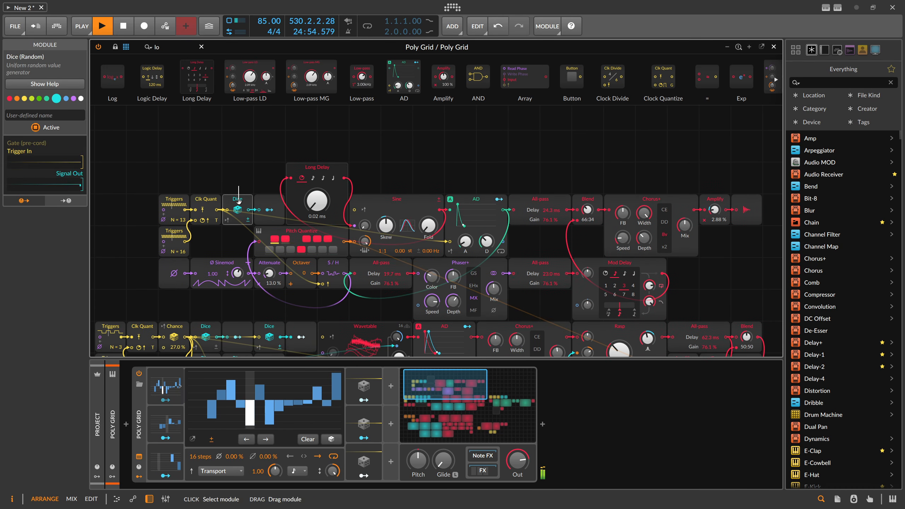
left_click_drag(238, 198, 239, 170)
Duplicate the Modulator Out beside the new Dice and map it to the Sine oscillator's PhaseMod with an amount of 0.380
left_click(263, 189)
left_click(266, 199)
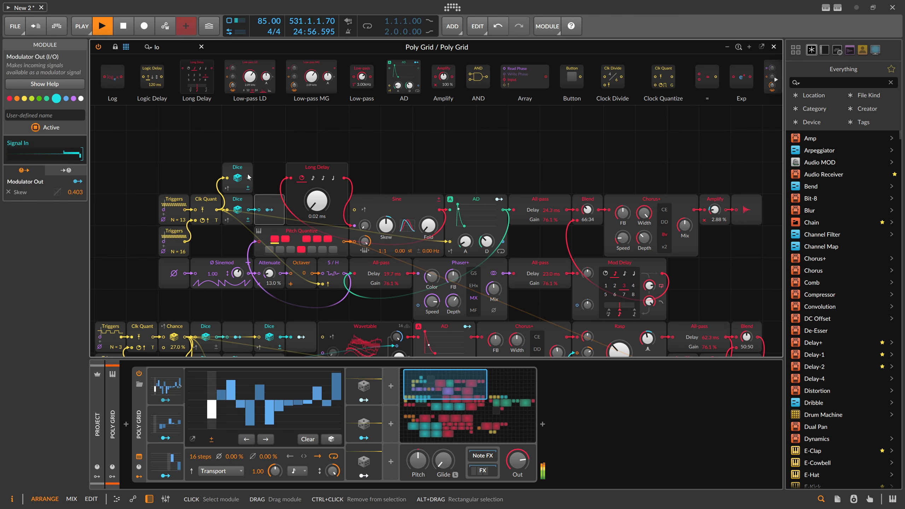
left_click_drag(266, 200, 271, 190)
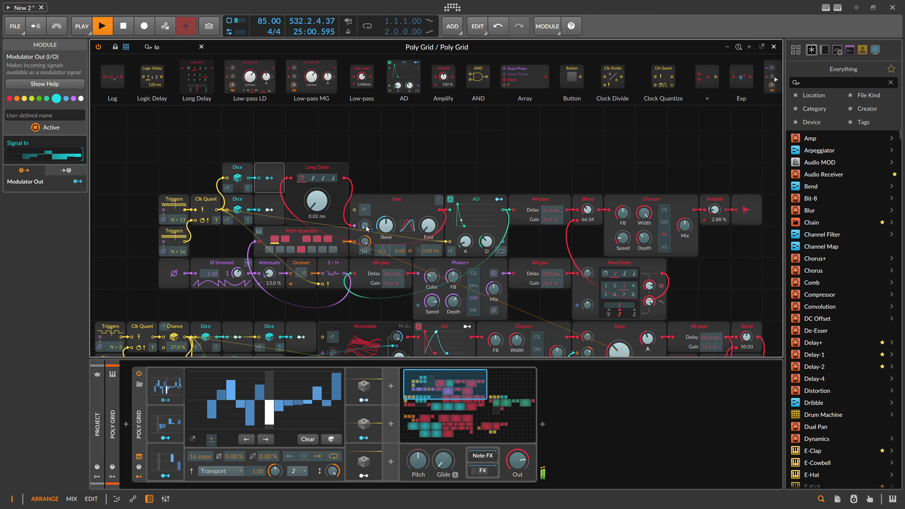
left_click_drag(364, 225, 365, 221)
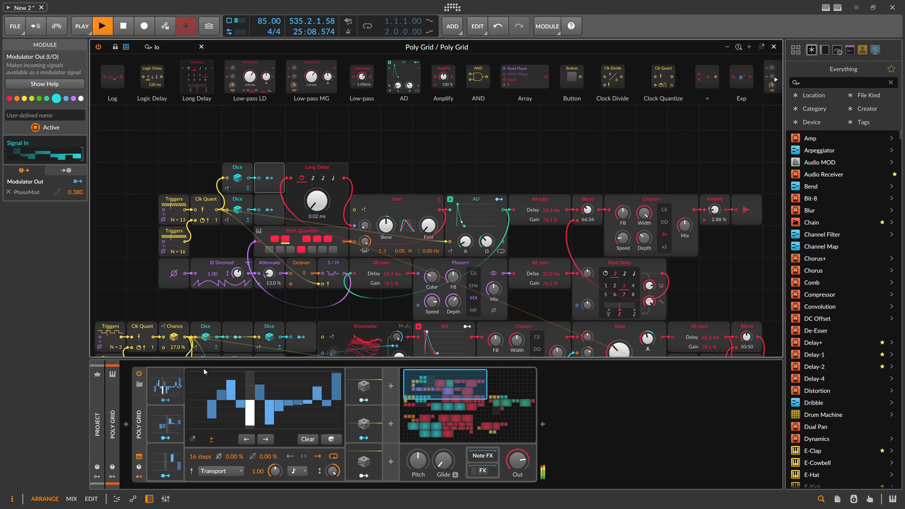
Collapse the Steps 1 modulator's editor and look over all voices of the Poly Grid patch
left_click(166, 385)
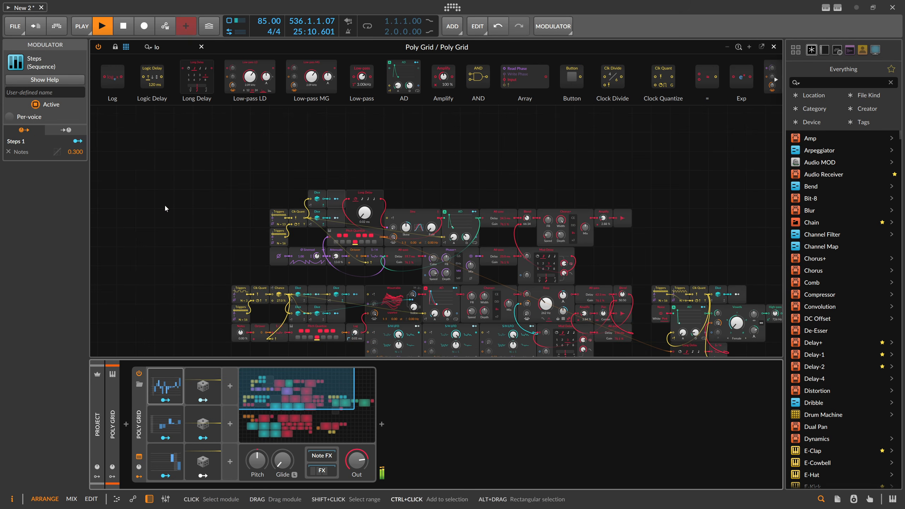
scroll(257, 169, "down", 3)
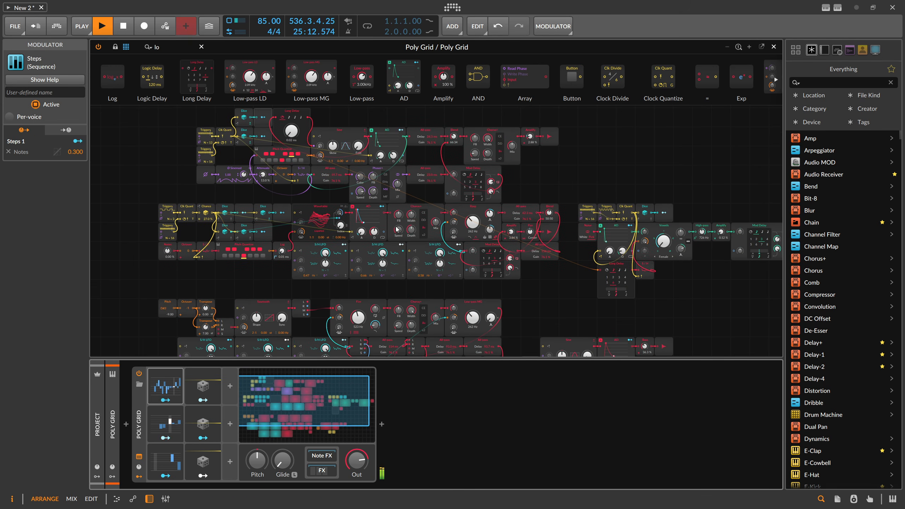
left_click_drag(576, 178, 559, 164)
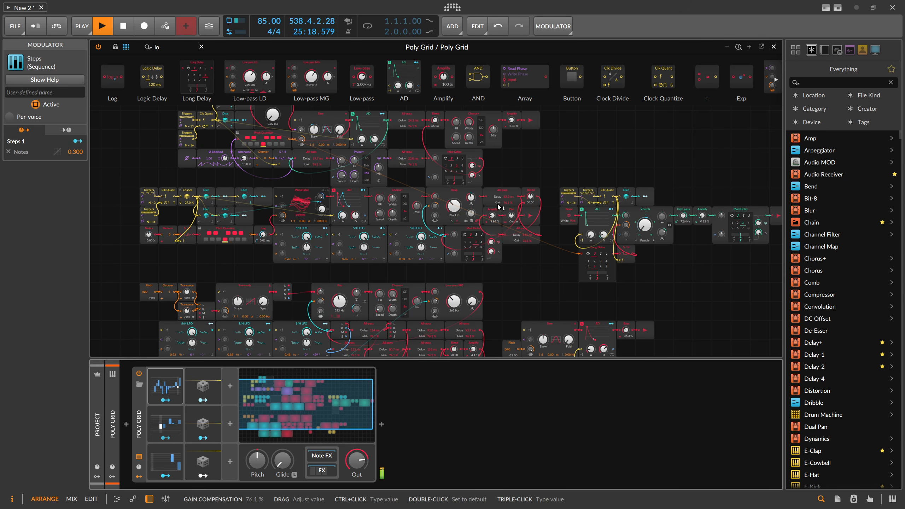
left_click_drag(307, 410, 305, 418)
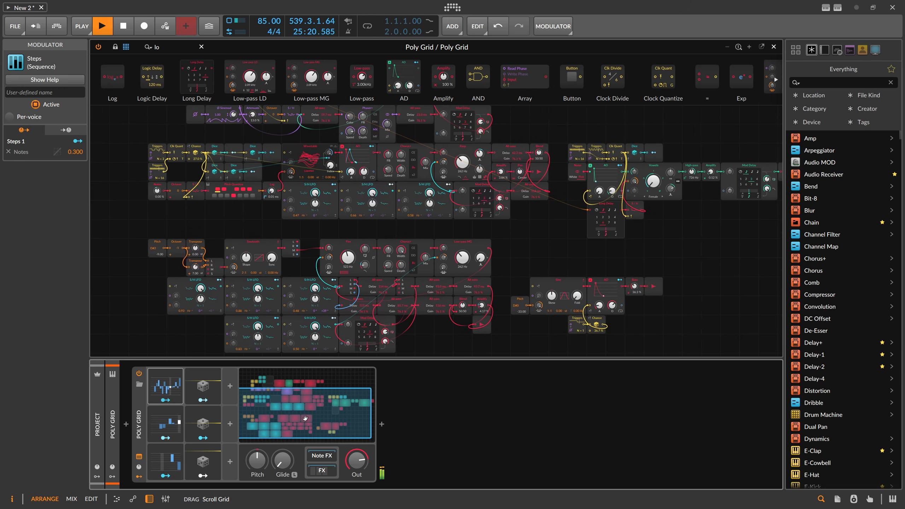
Check the installed Bitwig Studio version on the About page and close the dashboard
key("ctrl+o")
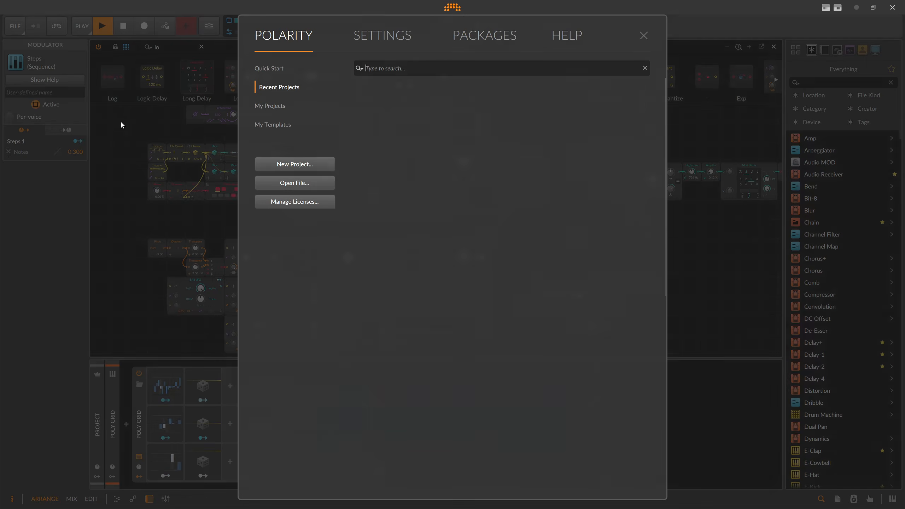
left_click(555, 38)
left_click(268, 143)
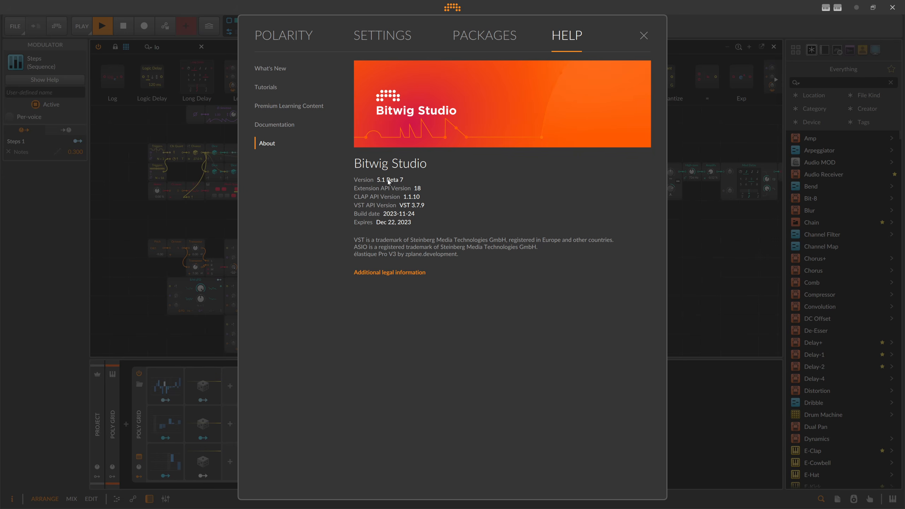
left_click(643, 36)
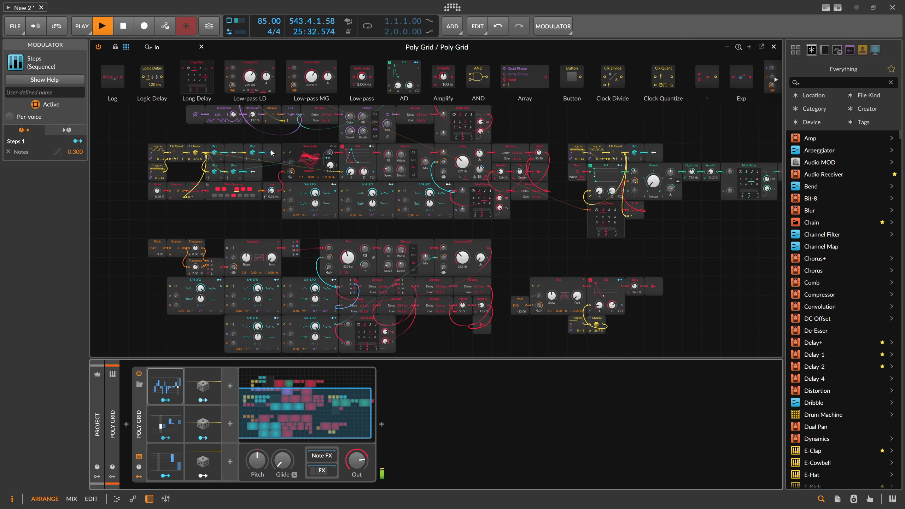
Hide the device panel to show the whole patch in the Grid editor
scroll(272, 153, "up", 2)
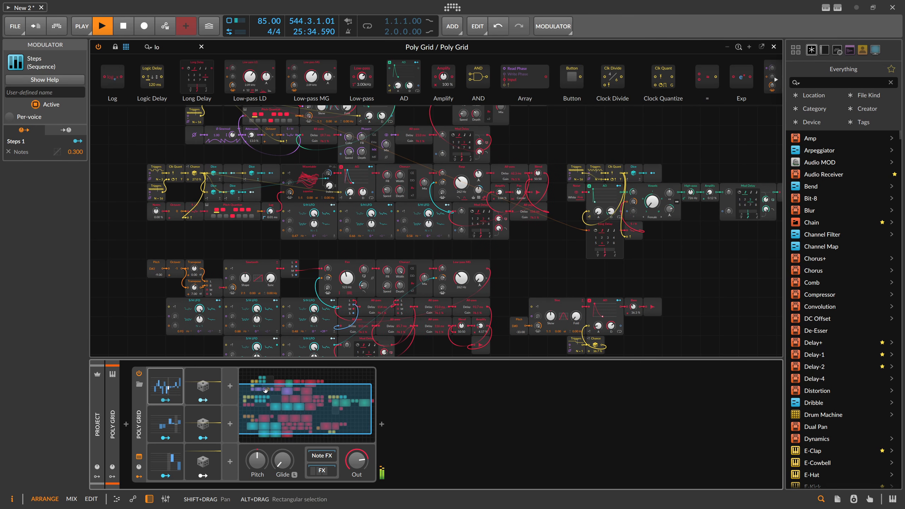
key("d")
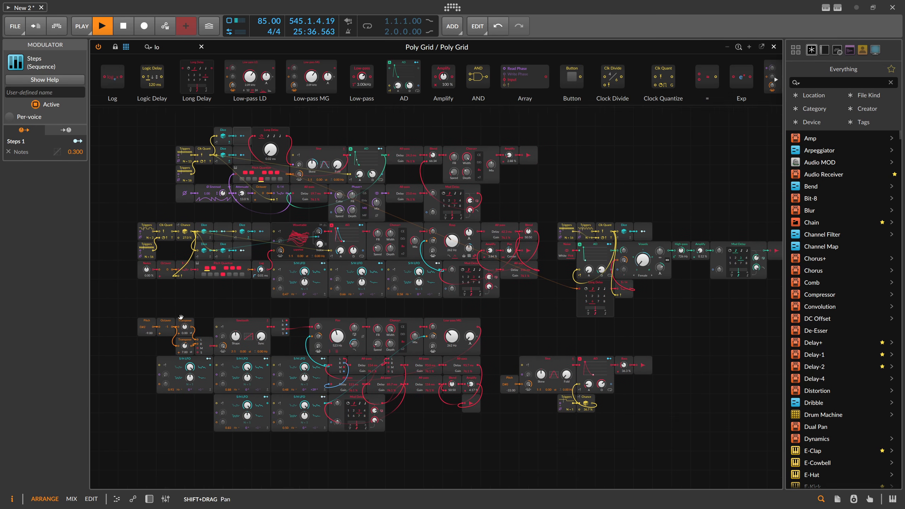